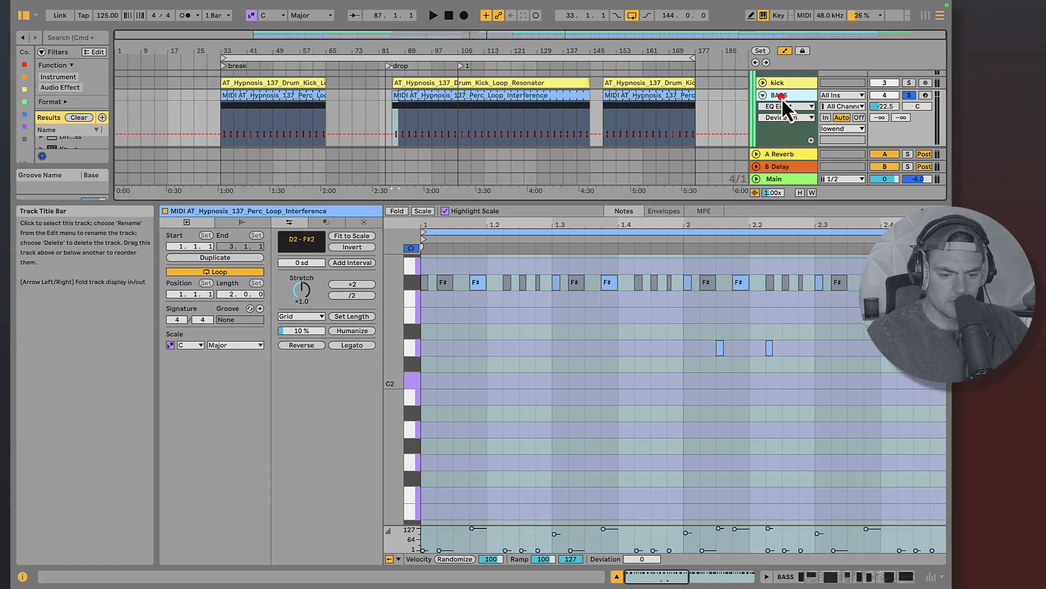
- Show the BASS track's device chain and briefly look at its Repro-1 synth settings
left_click(781, 97)
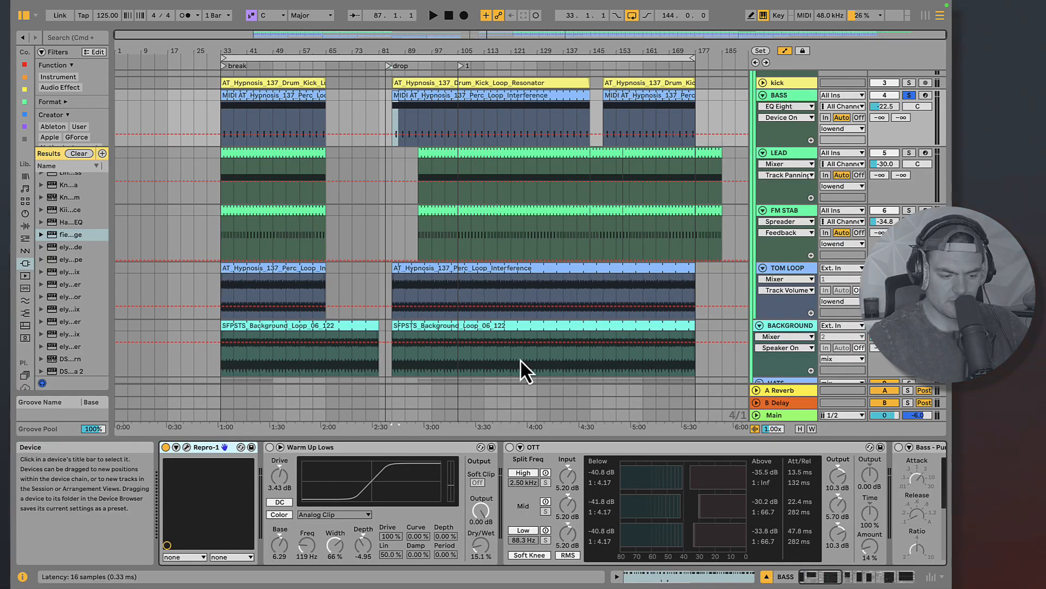
scroll(404, 476, "right", 3)
scroll(403, 476, "left", 4)
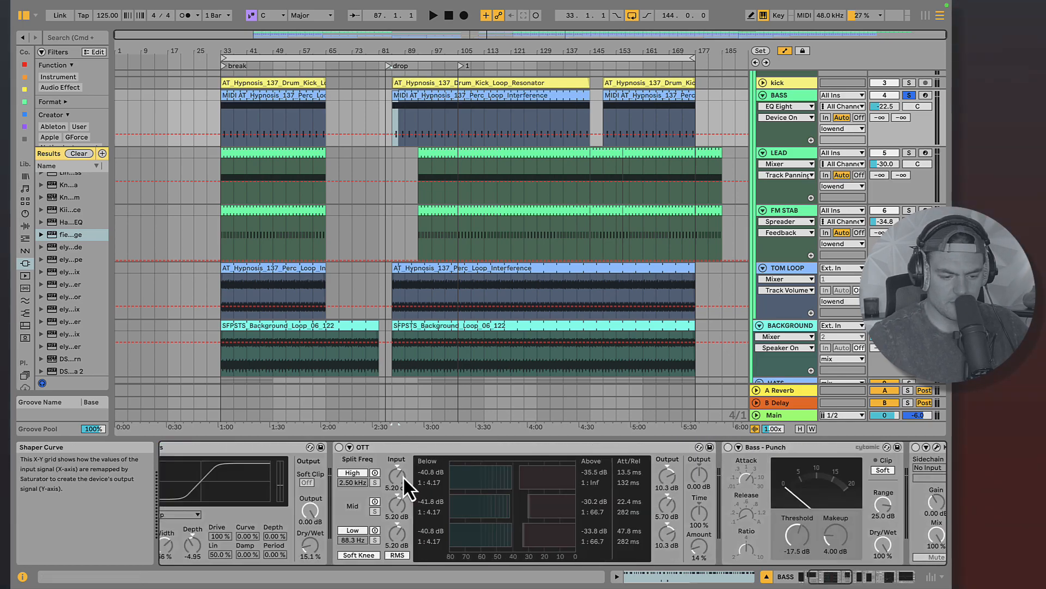
left_click(184, 447)
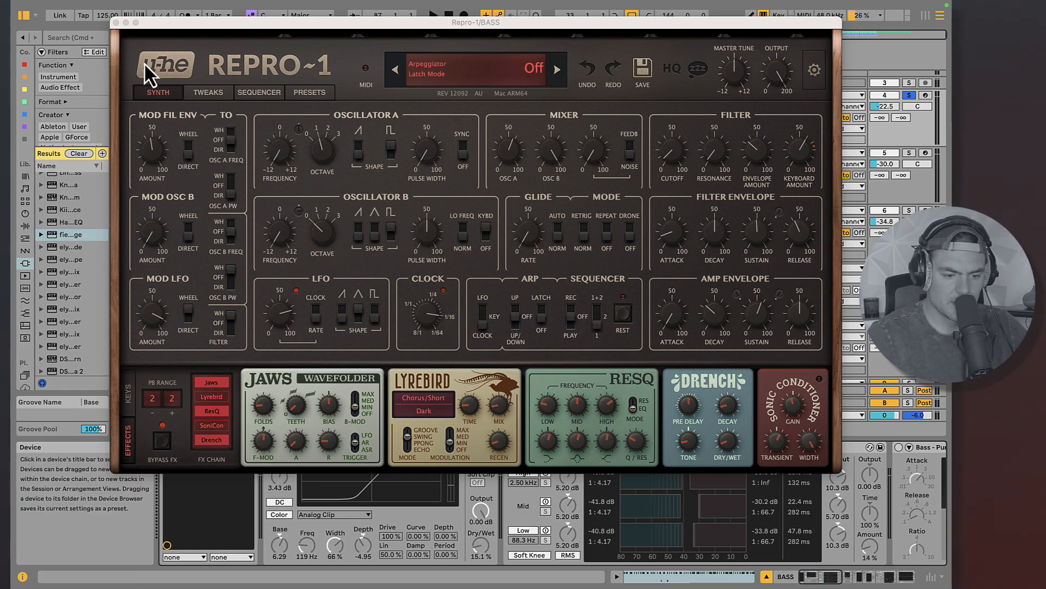
left_click(116, 22)
- Play the song from locator 1 and examine the MIDI notes of the BASS clip in the drop
left_click(790, 151)
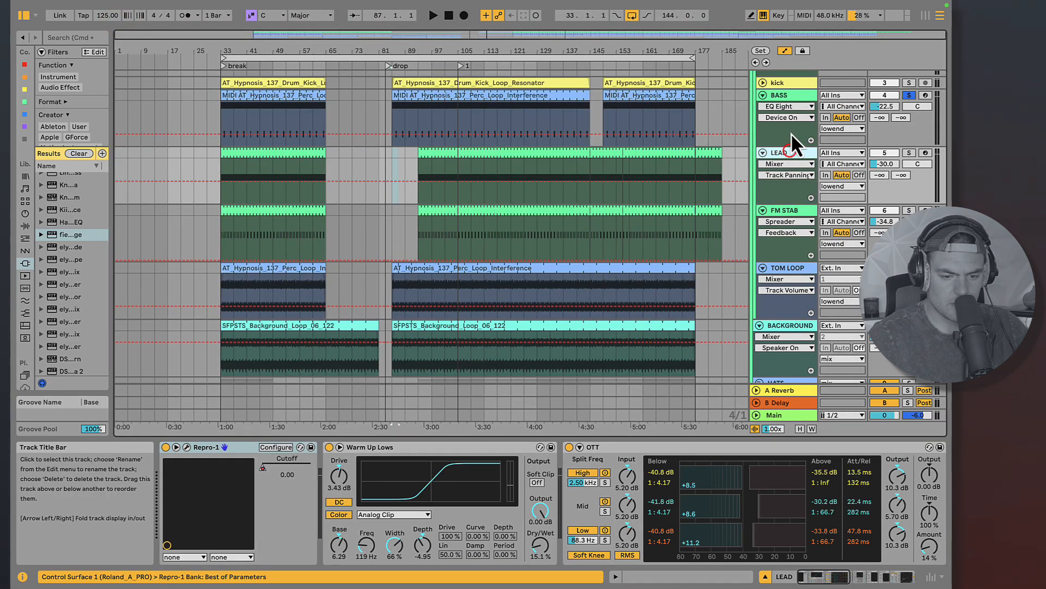
left_click(792, 93)
double_click(525, 105)
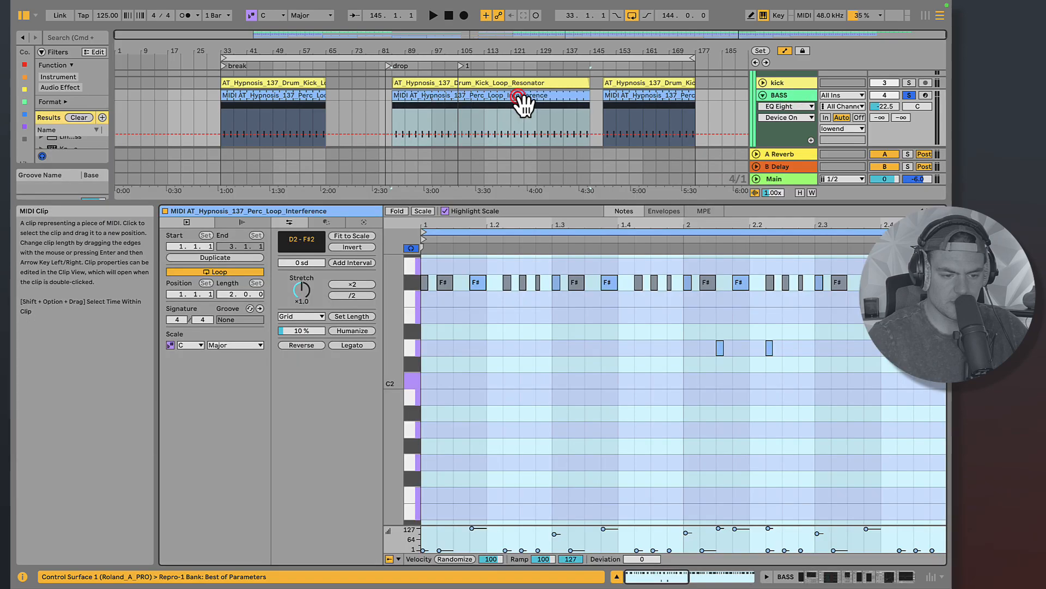
left_click(459, 67)
double_click(460, 68)
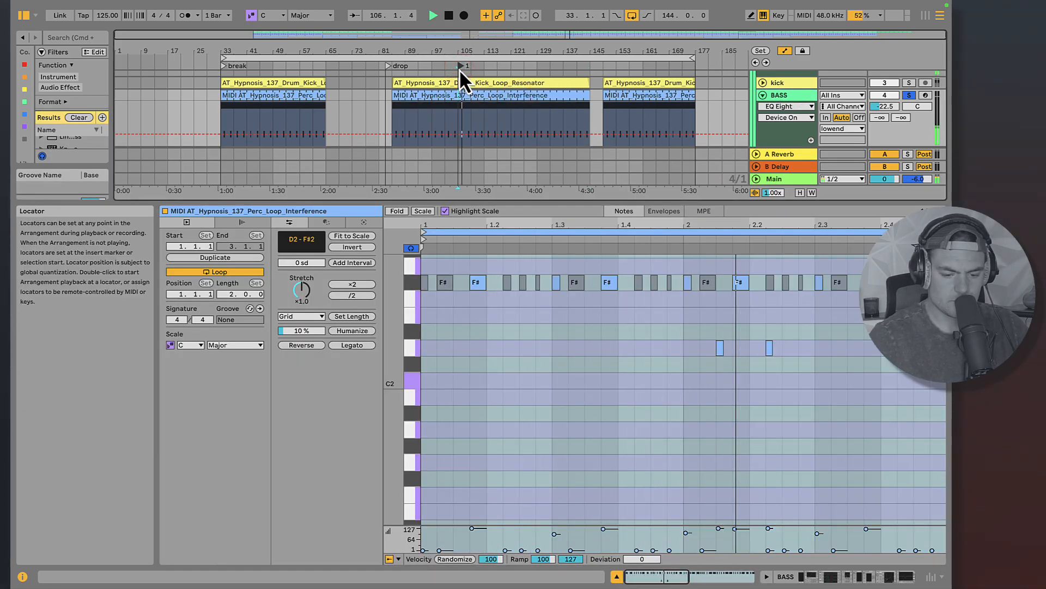
key("space")
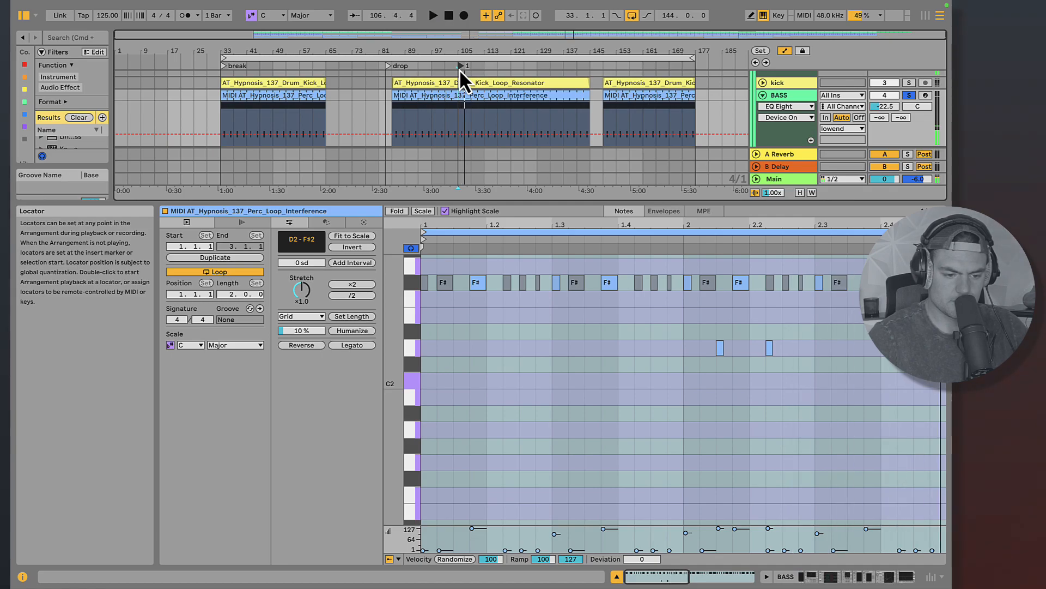
left_click(791, 96)
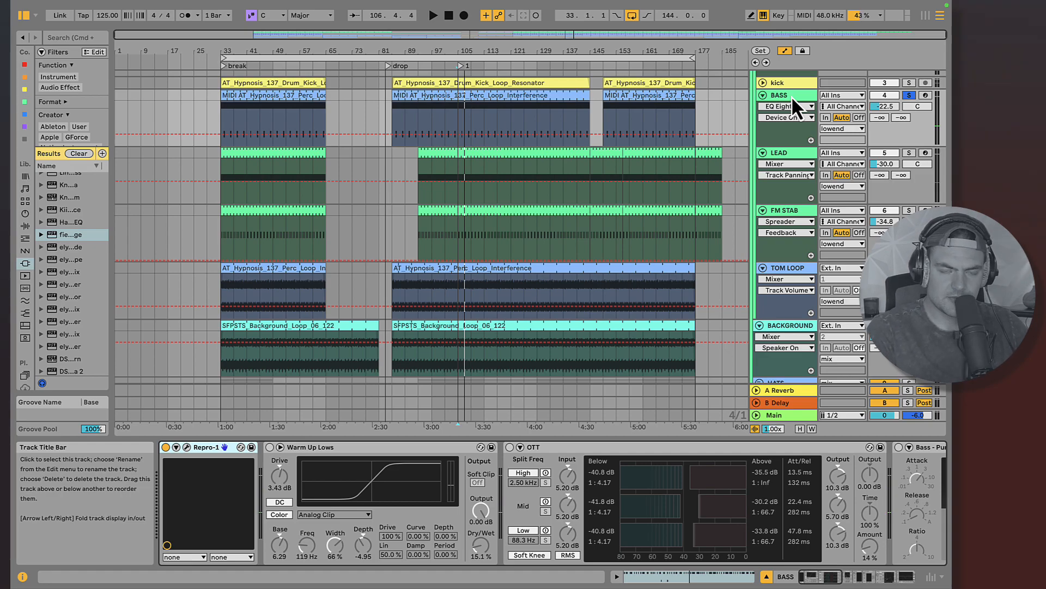
double_click(551, 103)
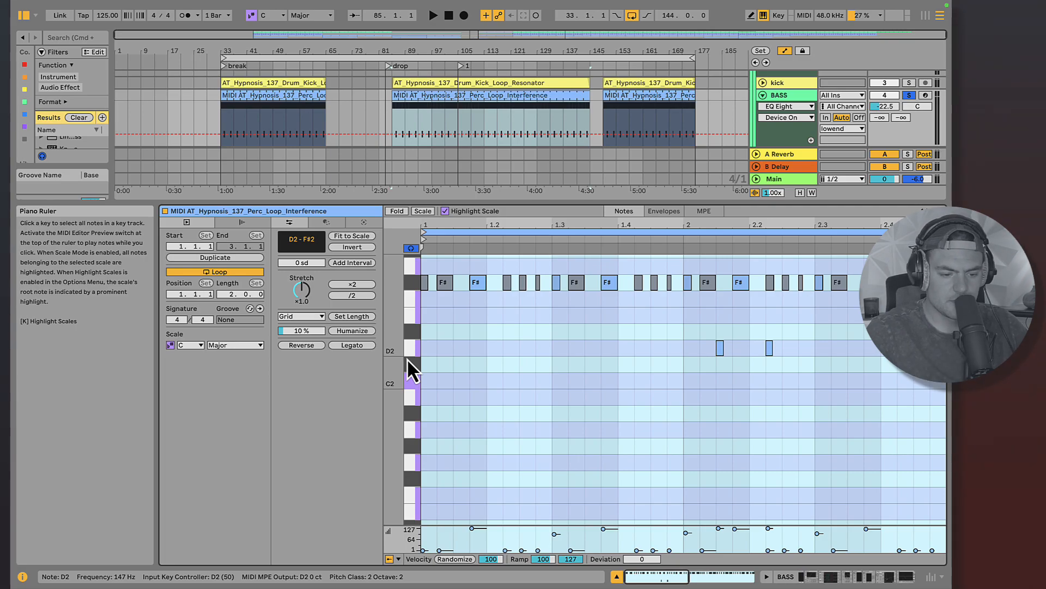
- Open Repro-1 on the BASS track and examine its oscillator, mixer, filter and filter envelope settings
left_click(777, 95)
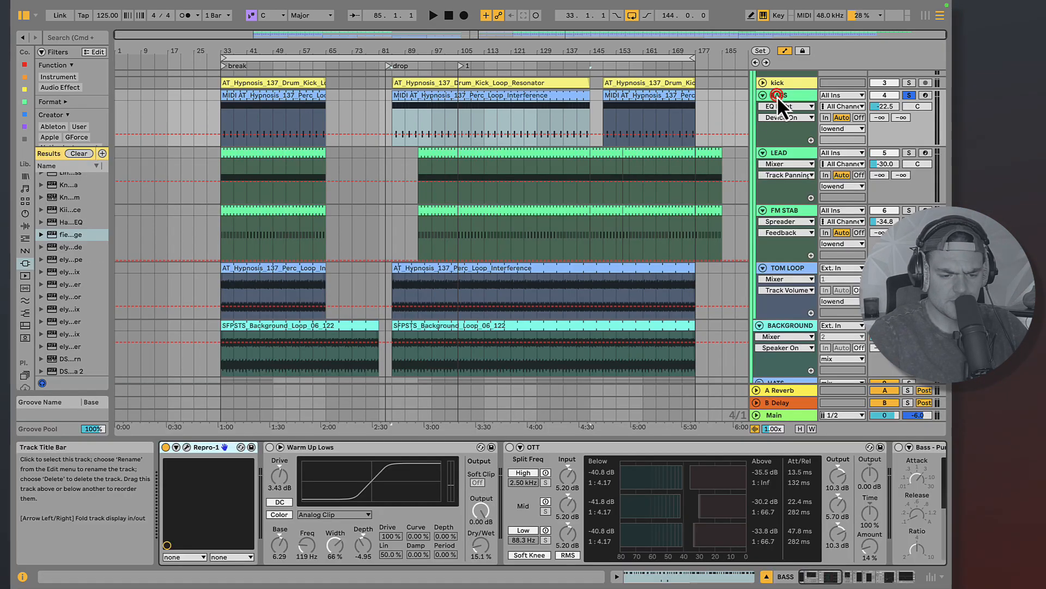
left_click(179, 447)
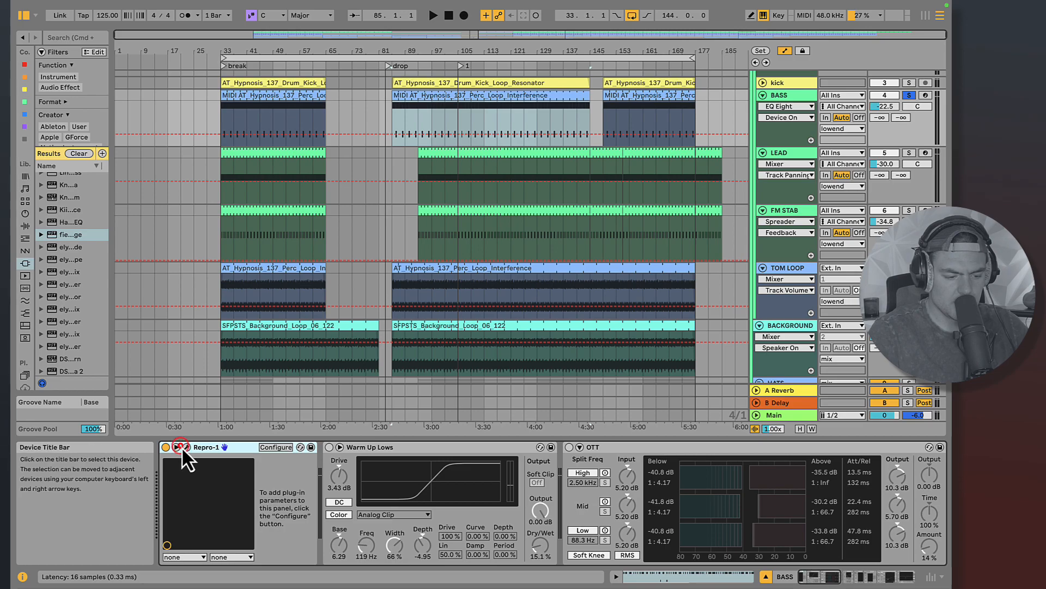
left_click(186, 447)
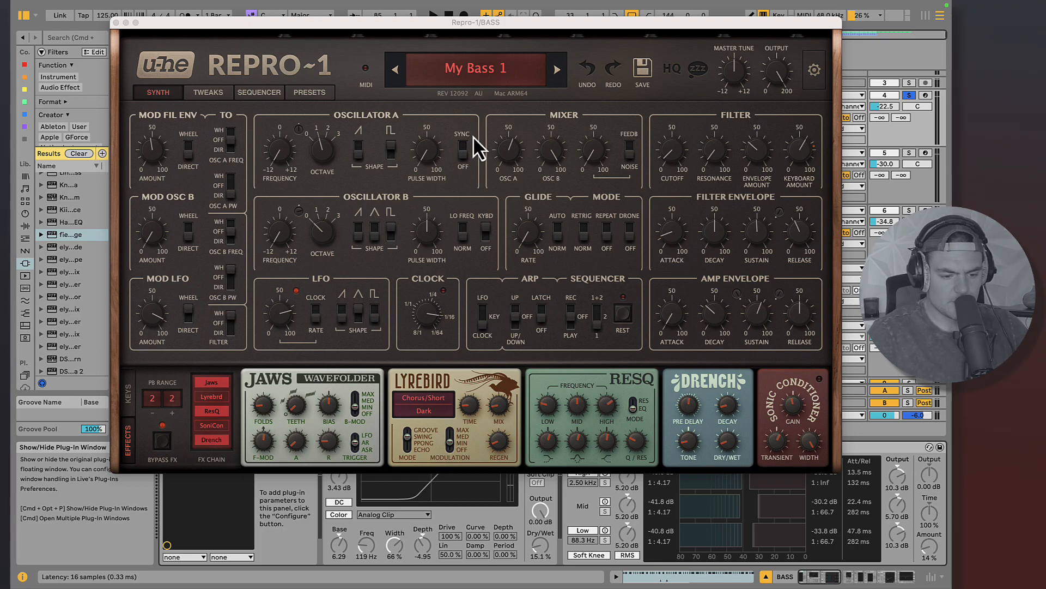
left_click(553, 149)
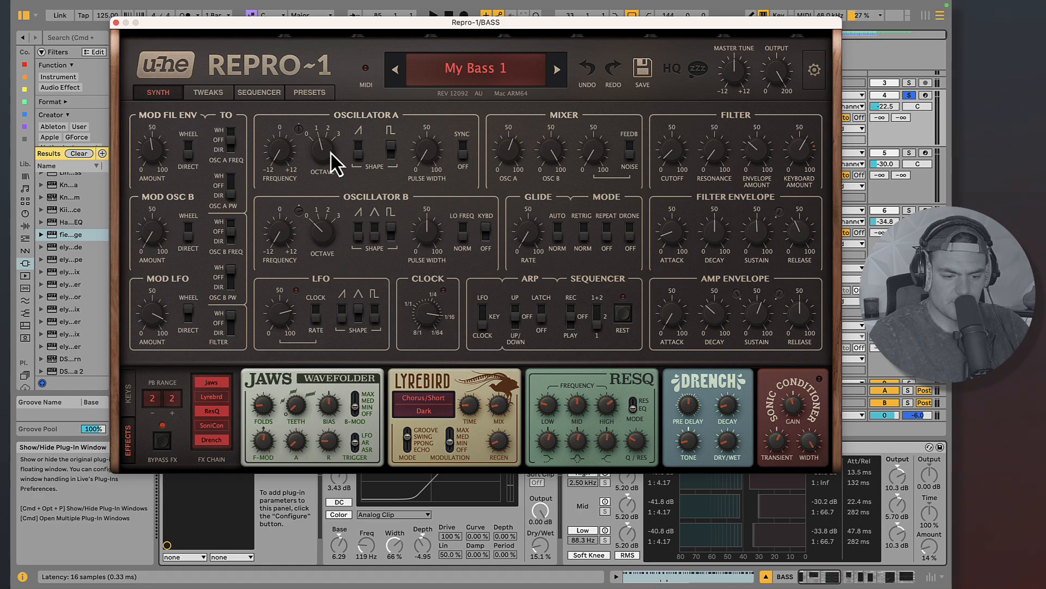
mouse_move(676, 179)
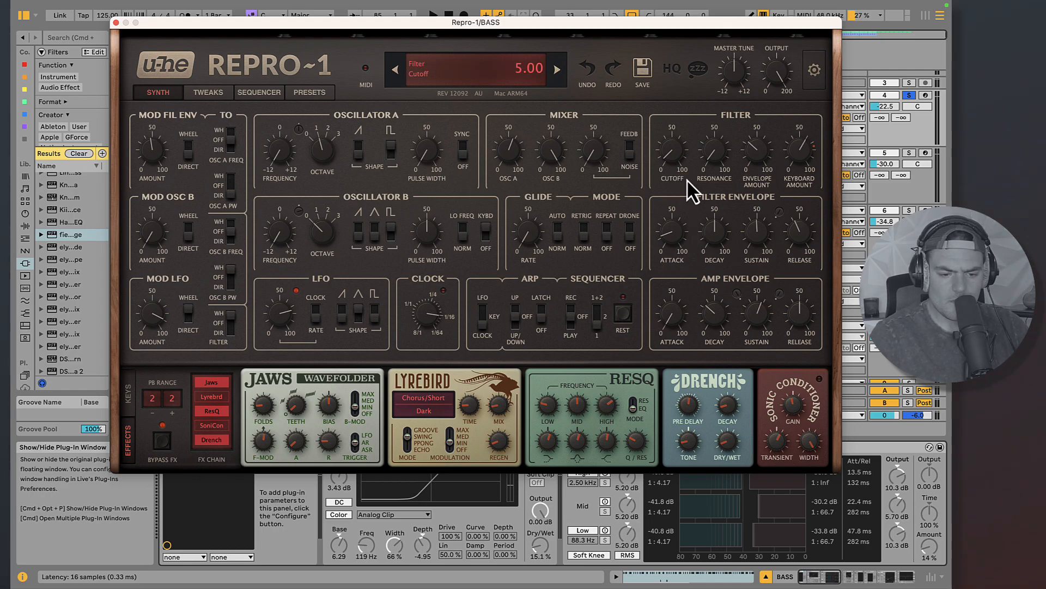
mouse_move(667, 220)
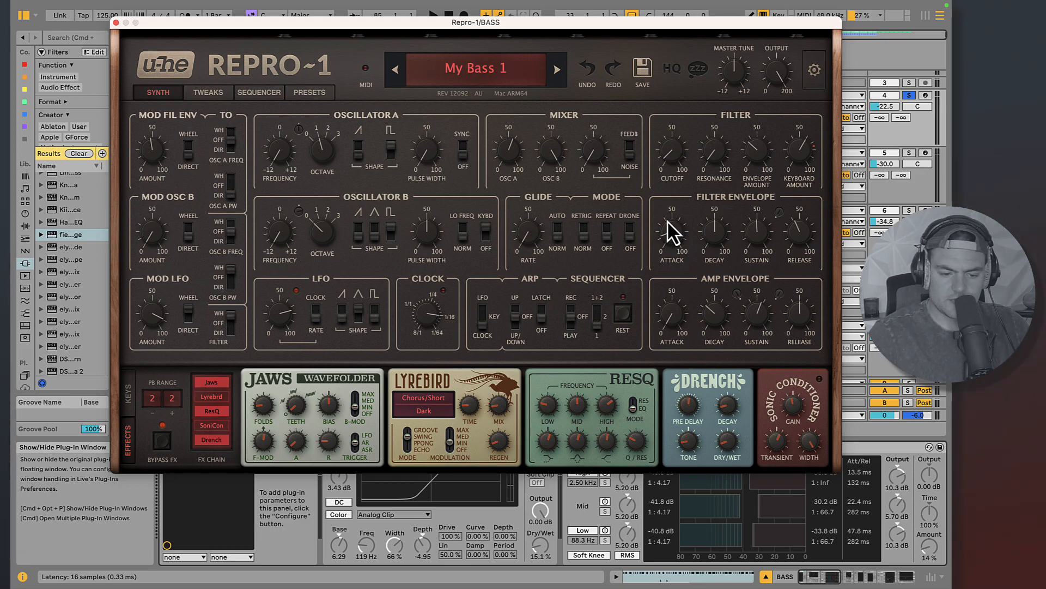
left_click(670, 237)
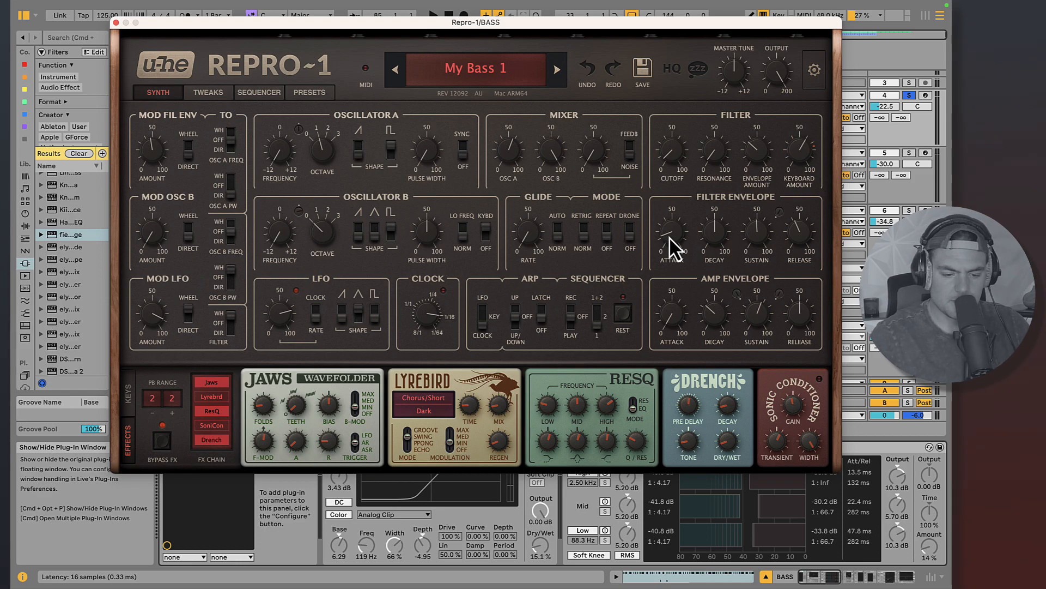
mouse_move(714, 234)
mouse_move(760, 236)
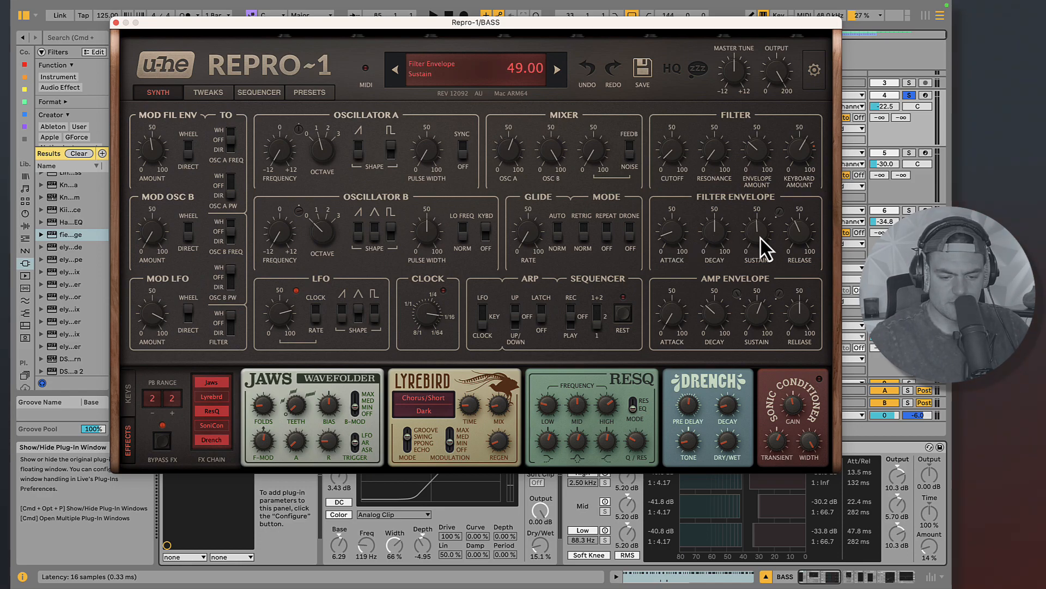
mouse_move(803, 237)
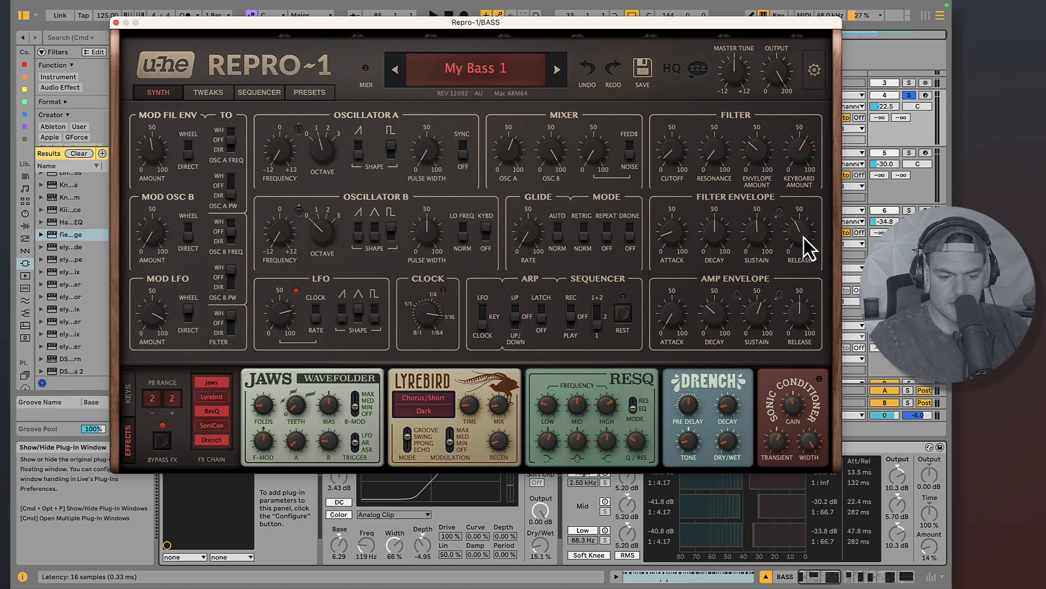
- Adjust the filter envelope's release slightly in Repro-1 and audition the bass line
key("space")
mouse_move(803, 237)
left_mouse_down()
mouse_move(812, 175)
mouse_move(804, 235)
left_mouse_up()
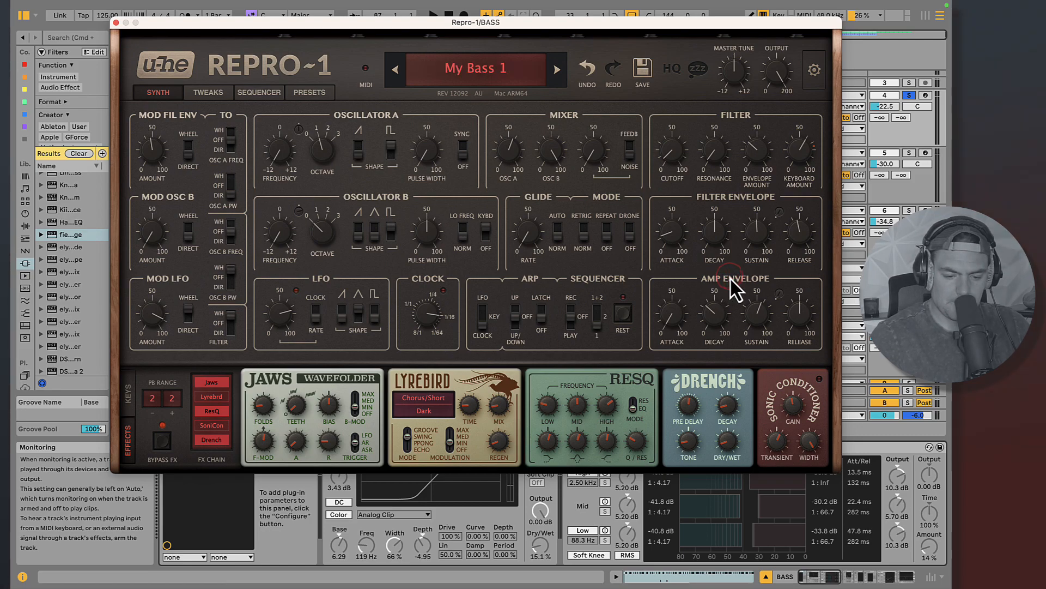
left_click(676, 330)
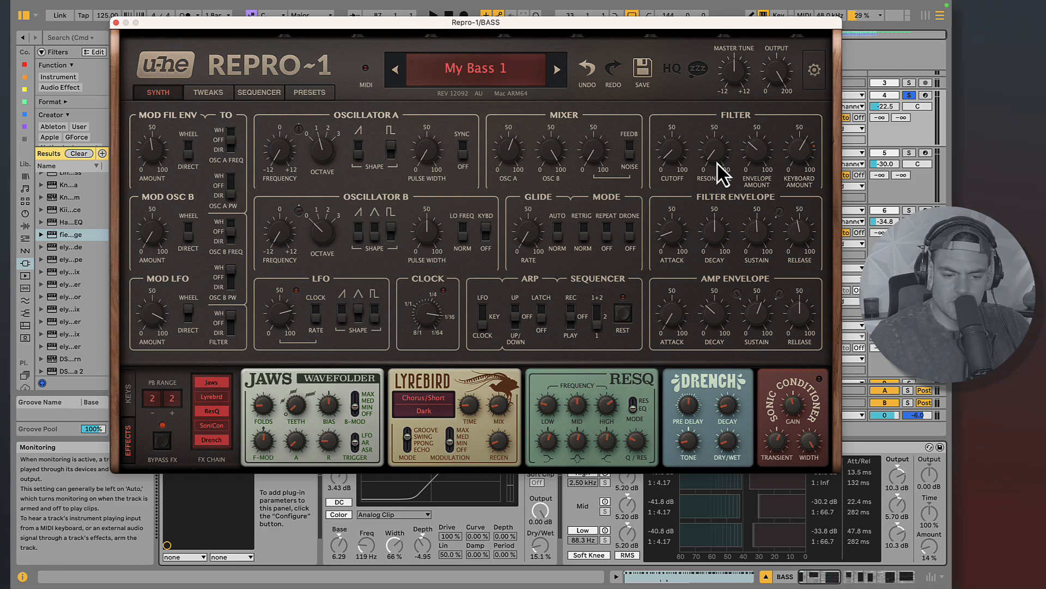
key("space")
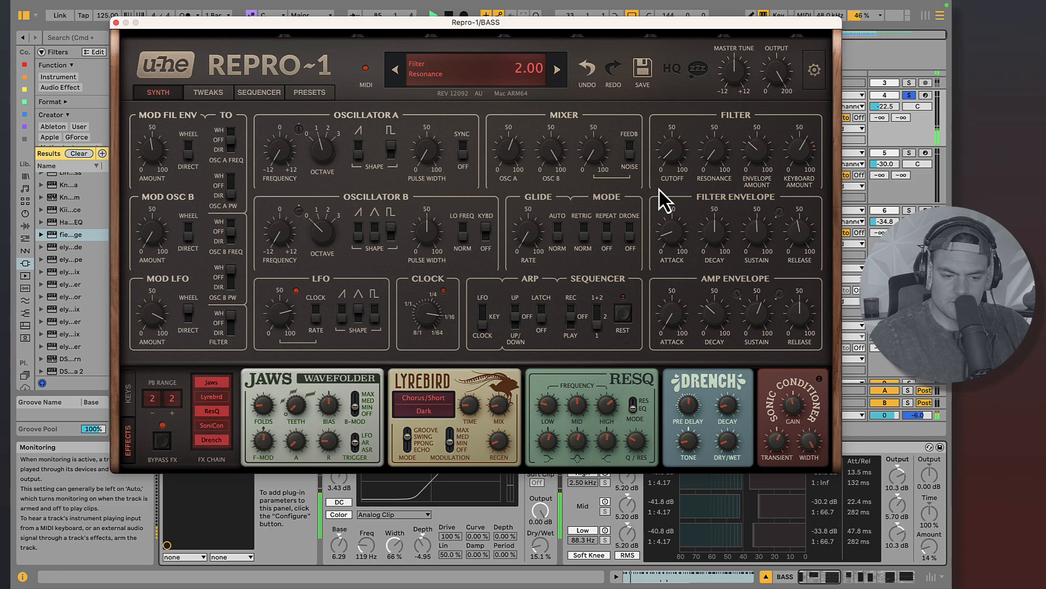
key("space")
- Audition the bass with the filter envelope's attack at 0, and set the attack to 12
left_click_drag(676, 240, 676, 281)
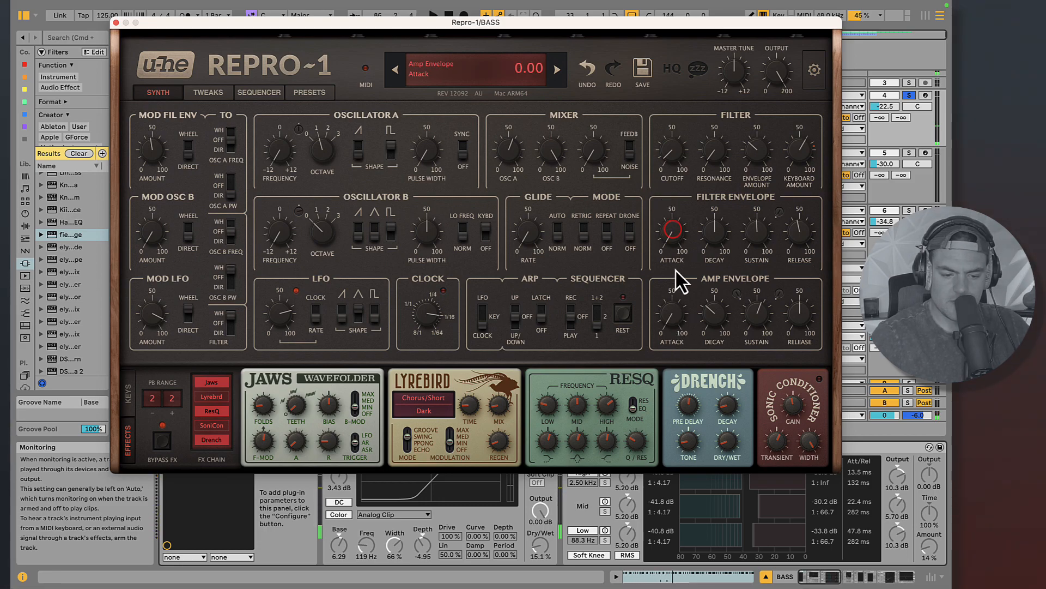
key("space")
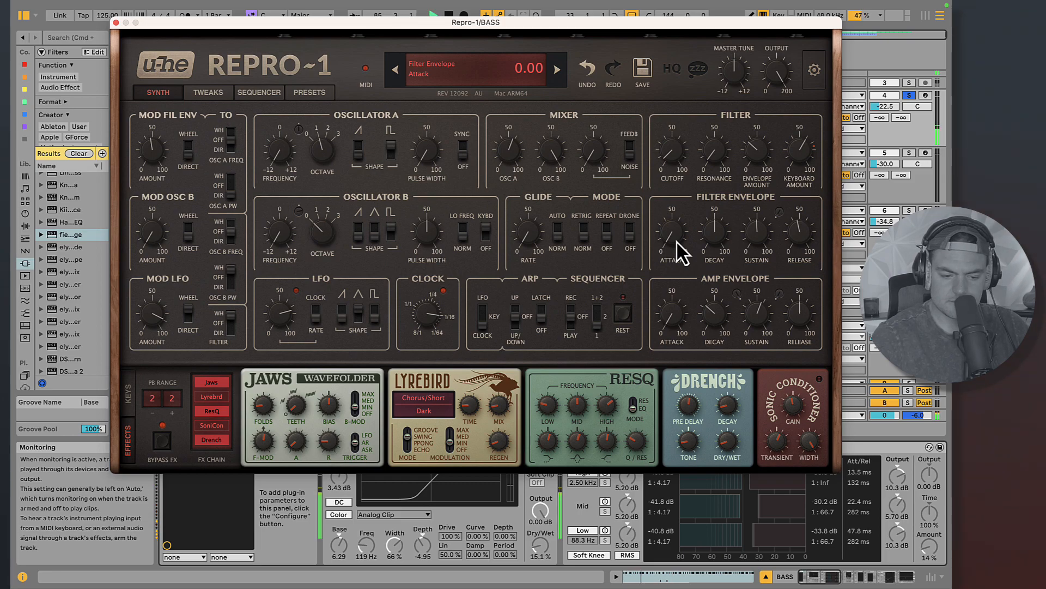
left_click_drag(676, 241, 677, 218)
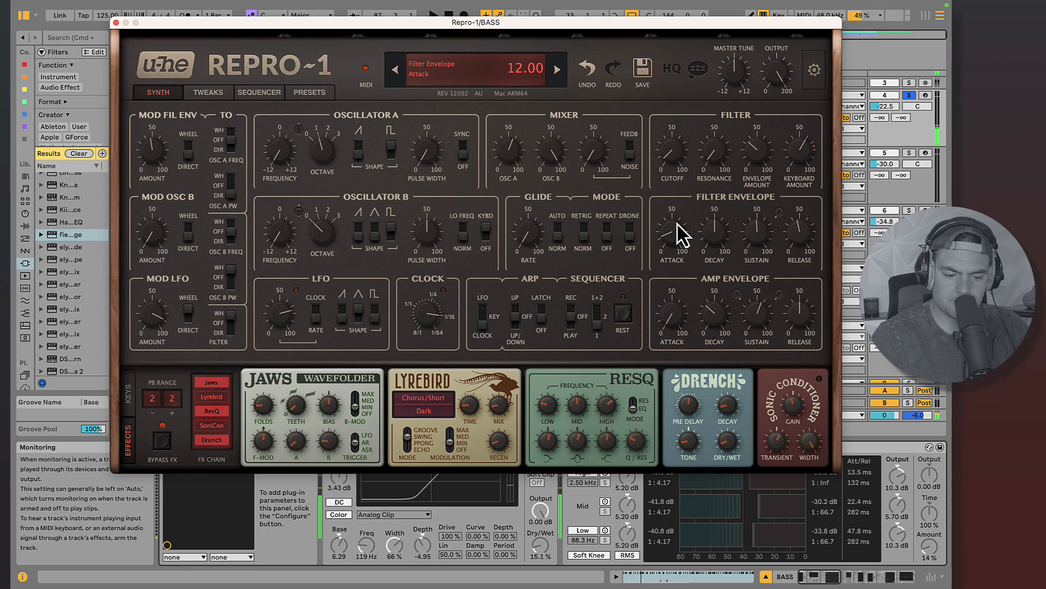
left_click(676, 230)
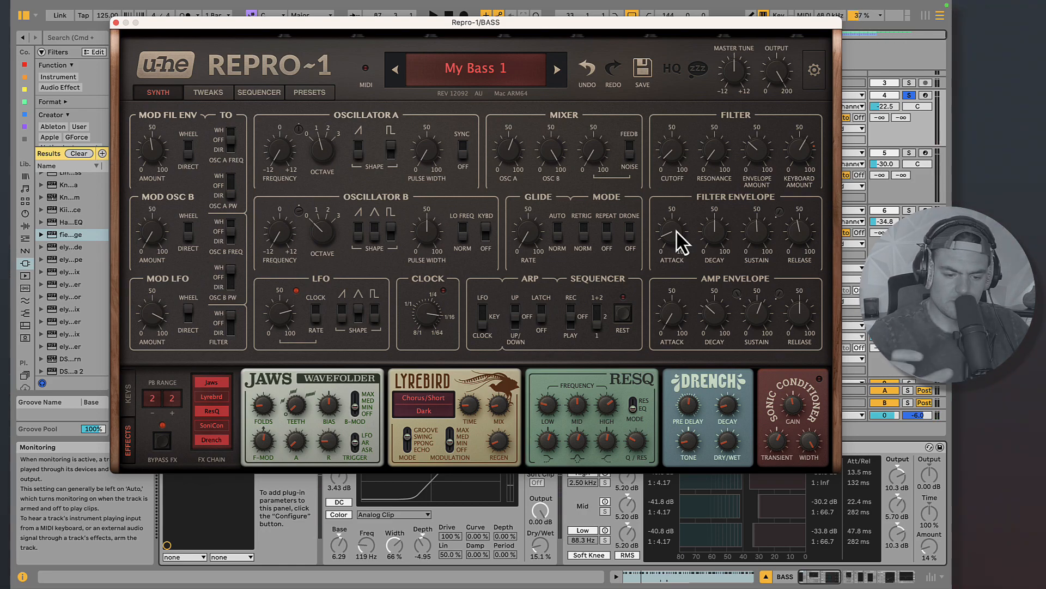
left_click(676, 231)
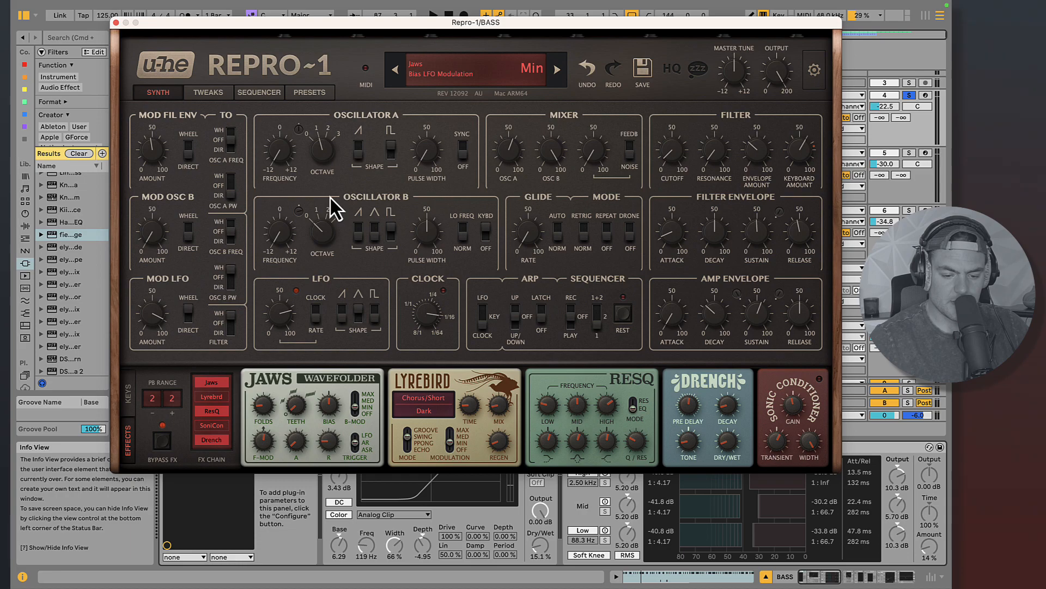
- Compare the bass sound with the Jaws wavefolder switched on and off during playback
left_click(157, 442)
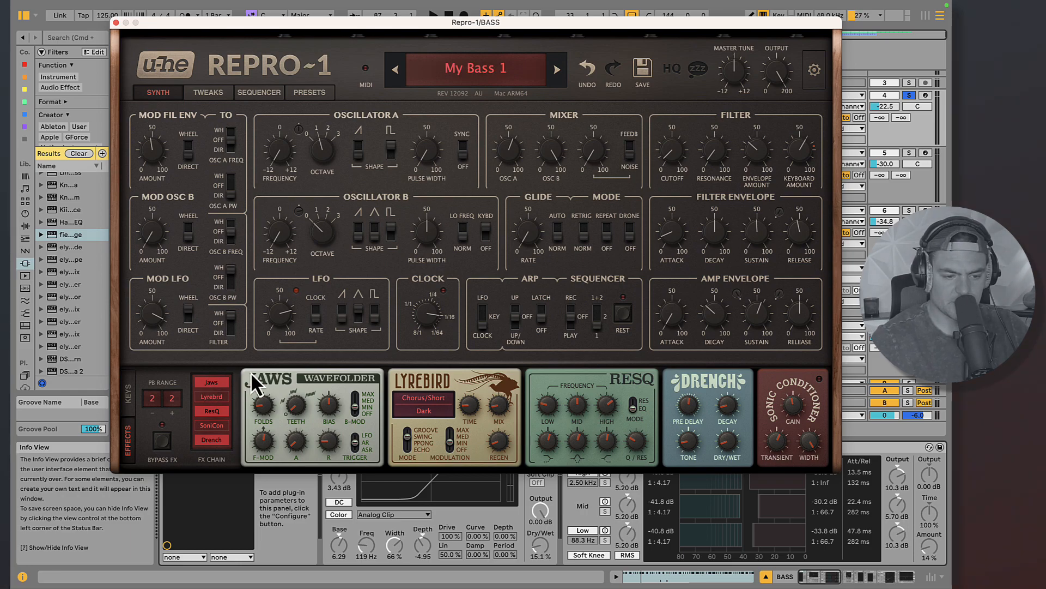
left_click(209, 436)
key("space")
left_click(210, 382)
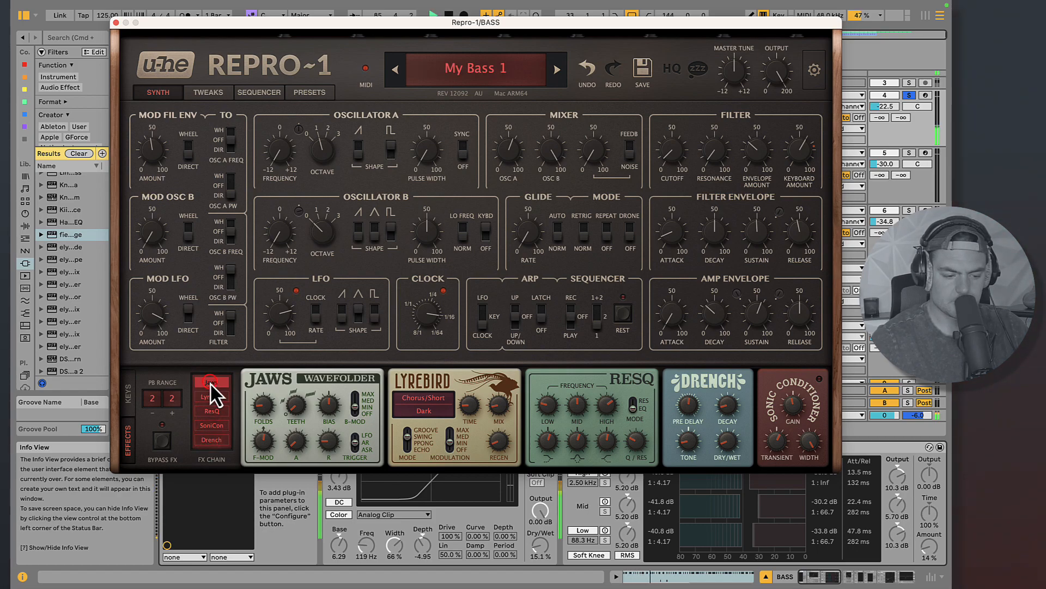
key("space")
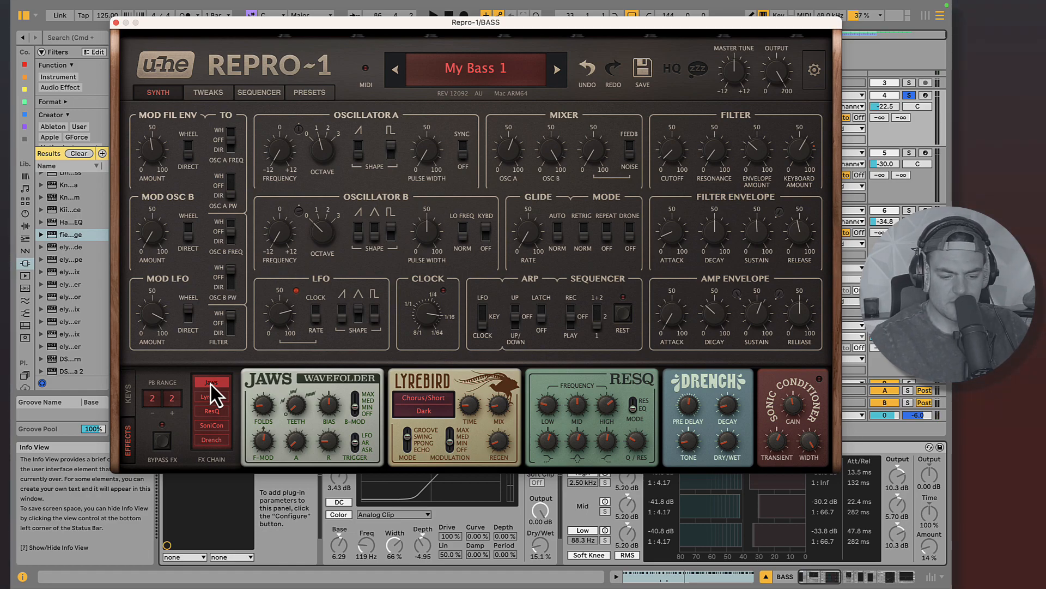
- Compare the bass sound with the ResQ effect switched on and off, and check the Drench effect
left_click(212, 411)
key("space")
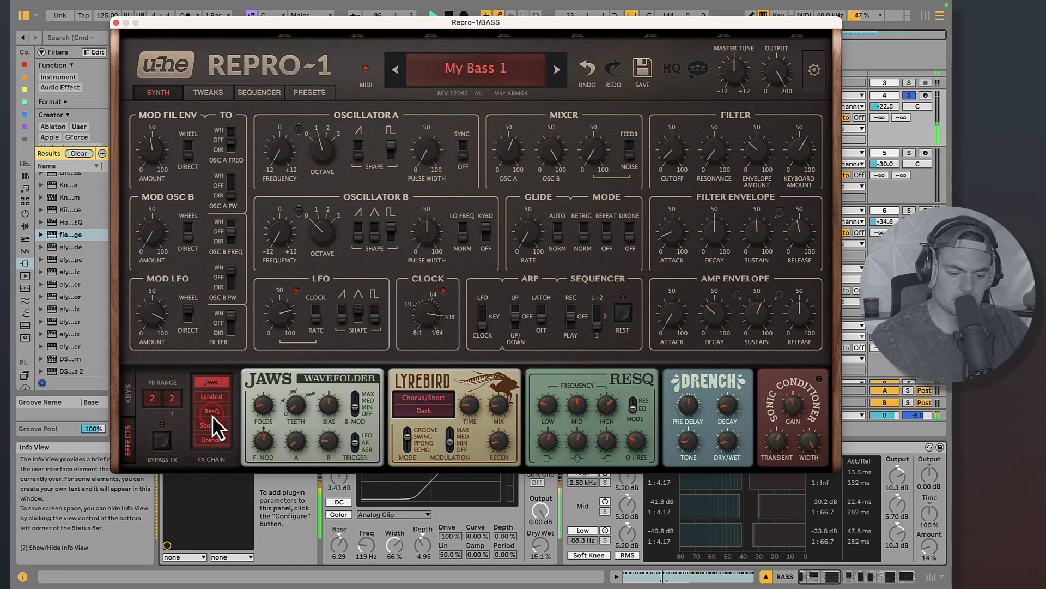
key("space")
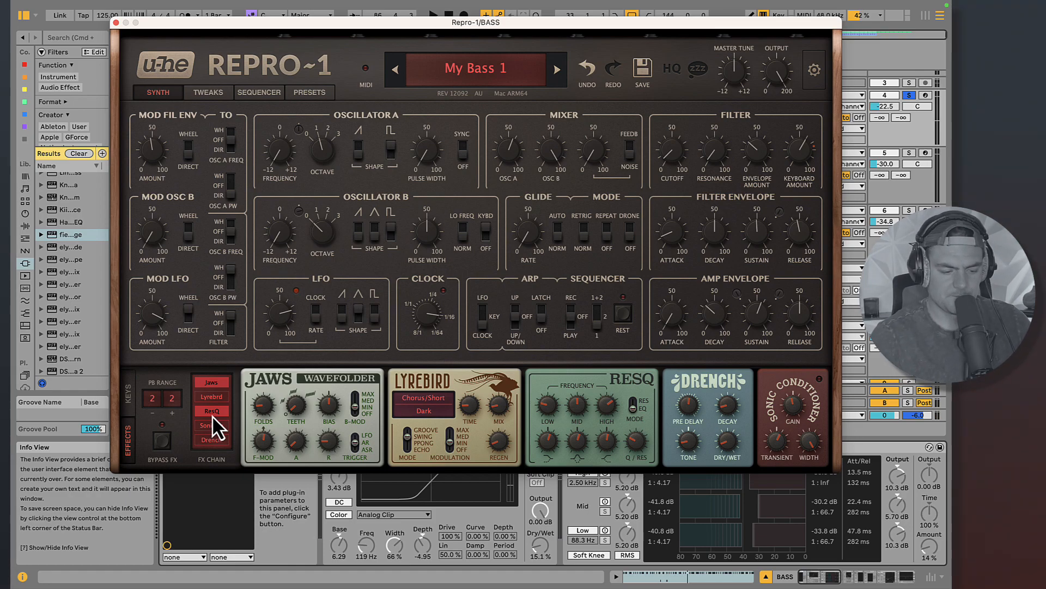
left_click(211, 437)
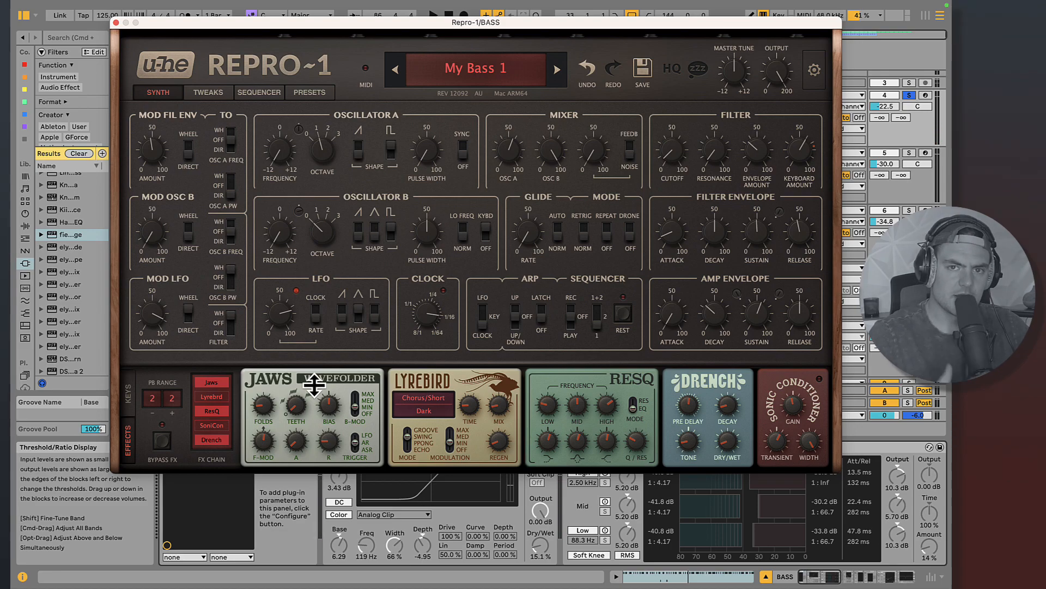
- Close the Repro-1 window and activate the Warm Up Lows saturator and OTT on the BASS track
left_click(115, 23)
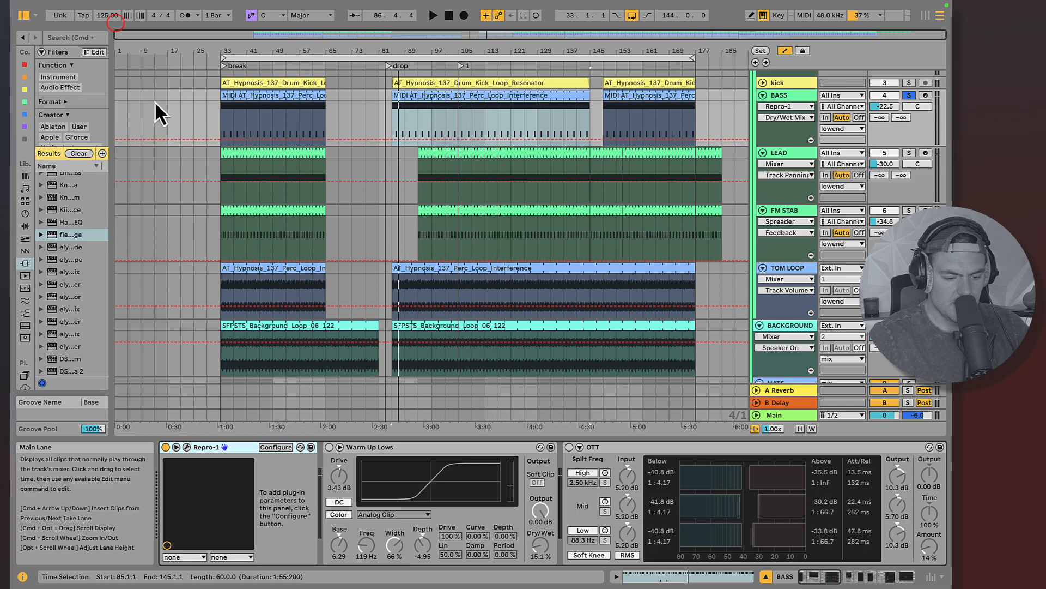
left_click(329, 447)
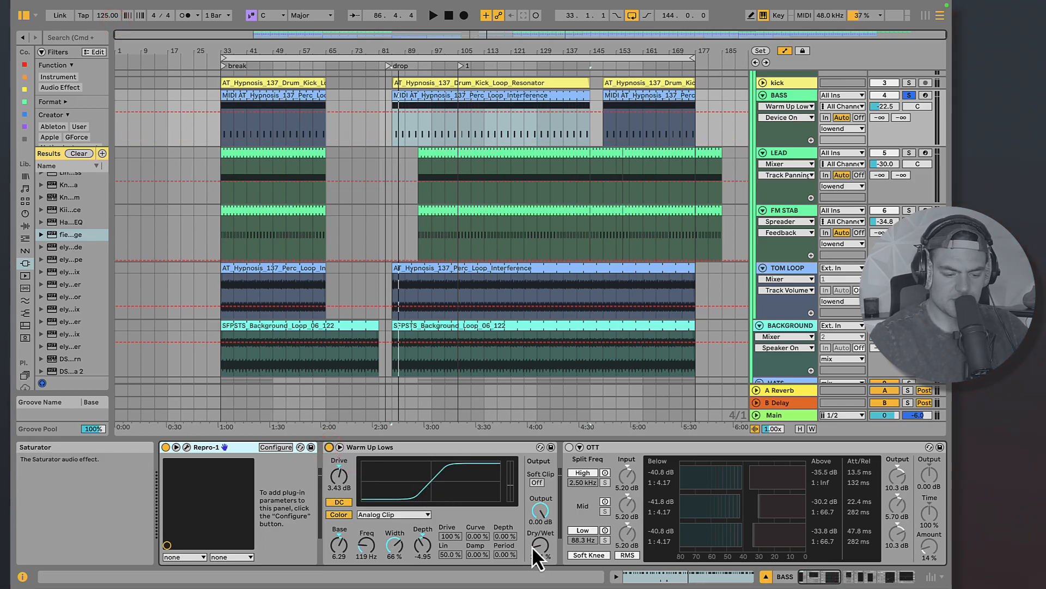
scroll(532, 547, "right", 3)
left_click(399, 447)
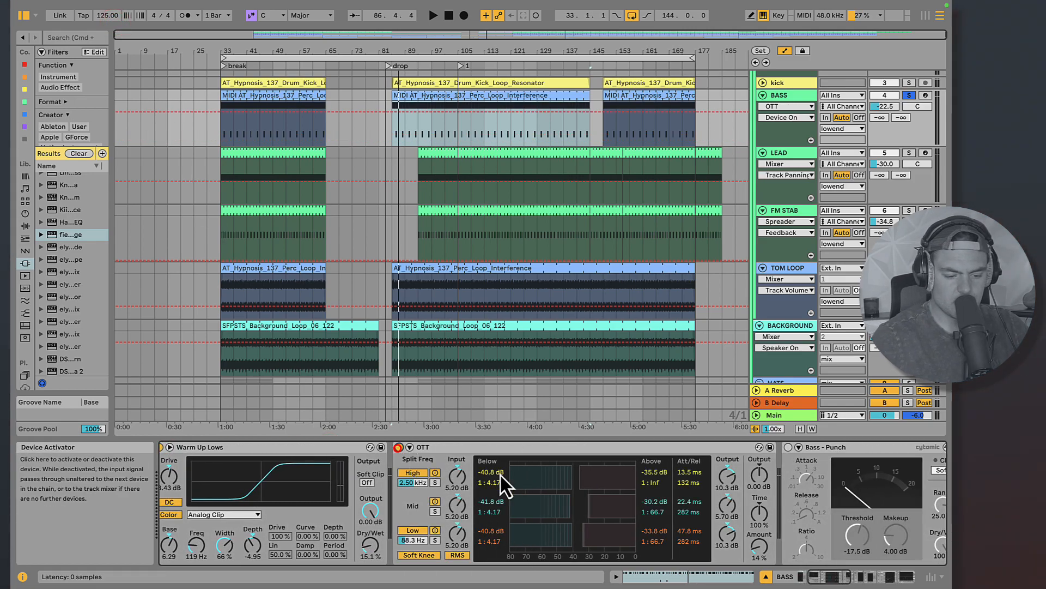
- Compare the bass sound with the OTT compressor switched off and on during playback
scroll(624, 501, "right", 3)
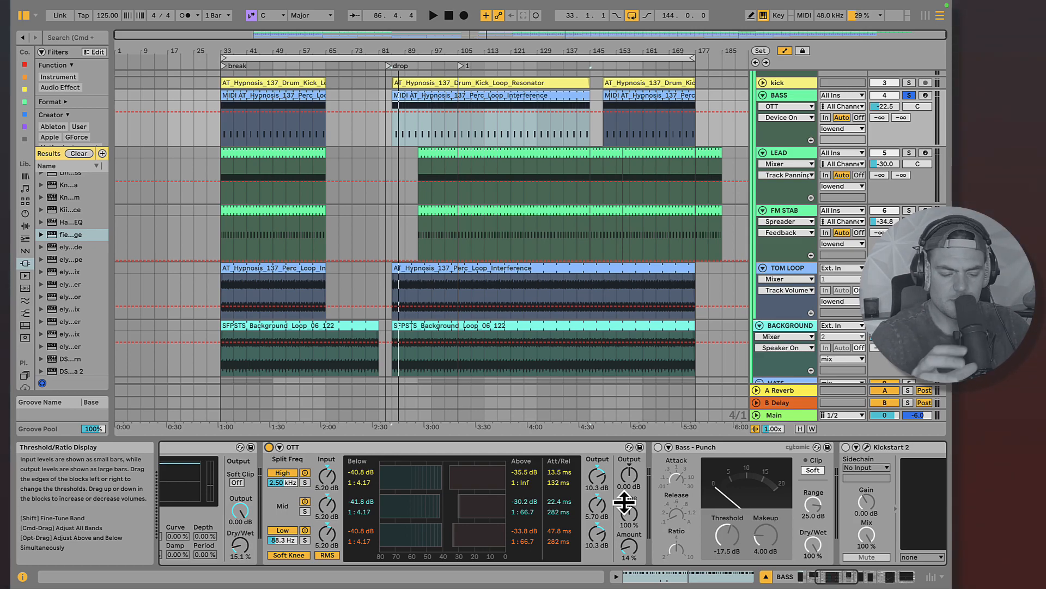
key("space")
left_click(269, 448)
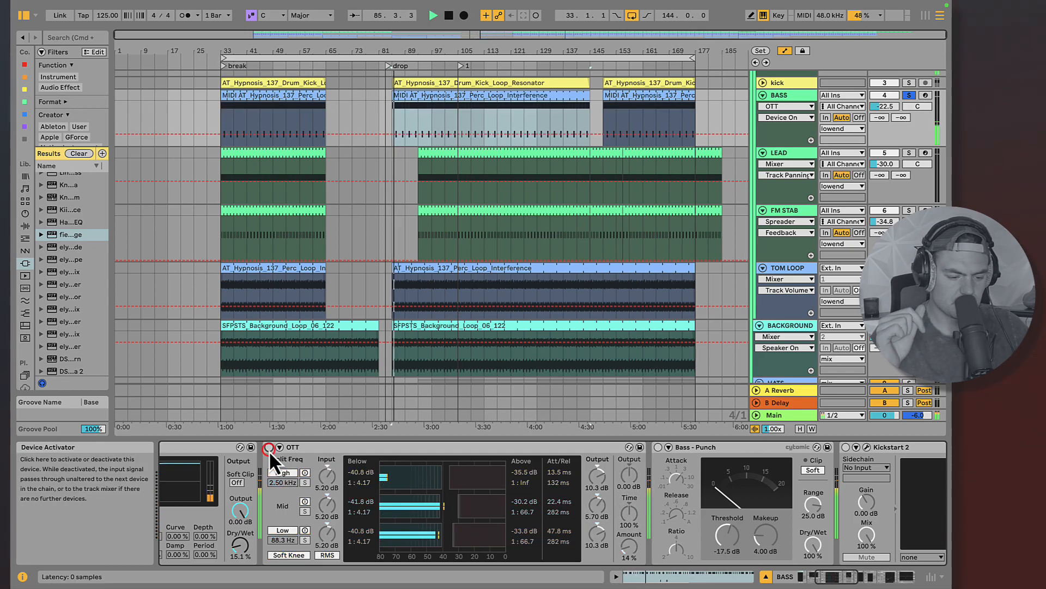
left_click(269, 448)
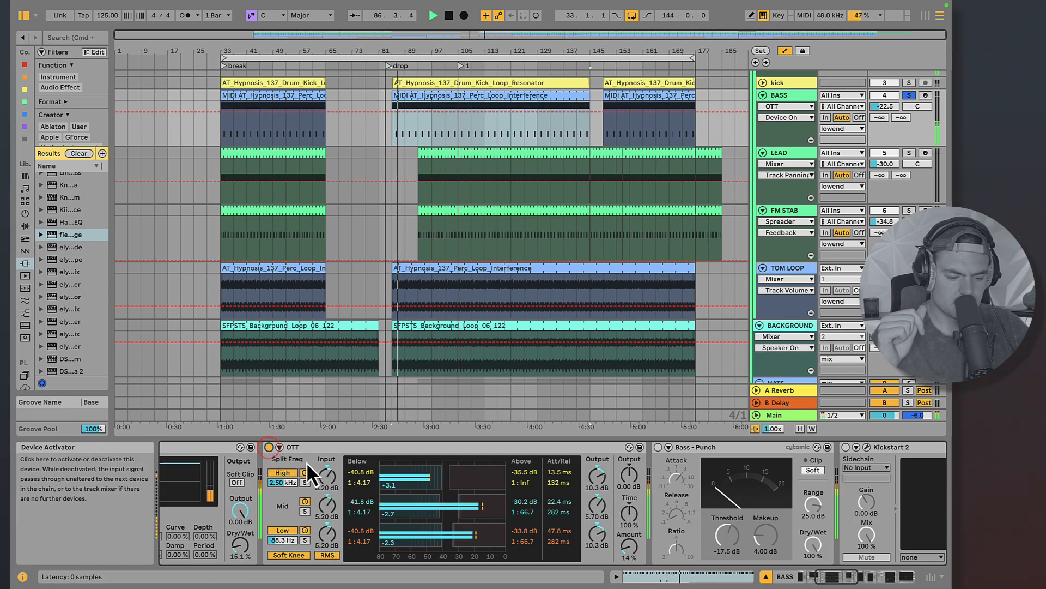
key("space")
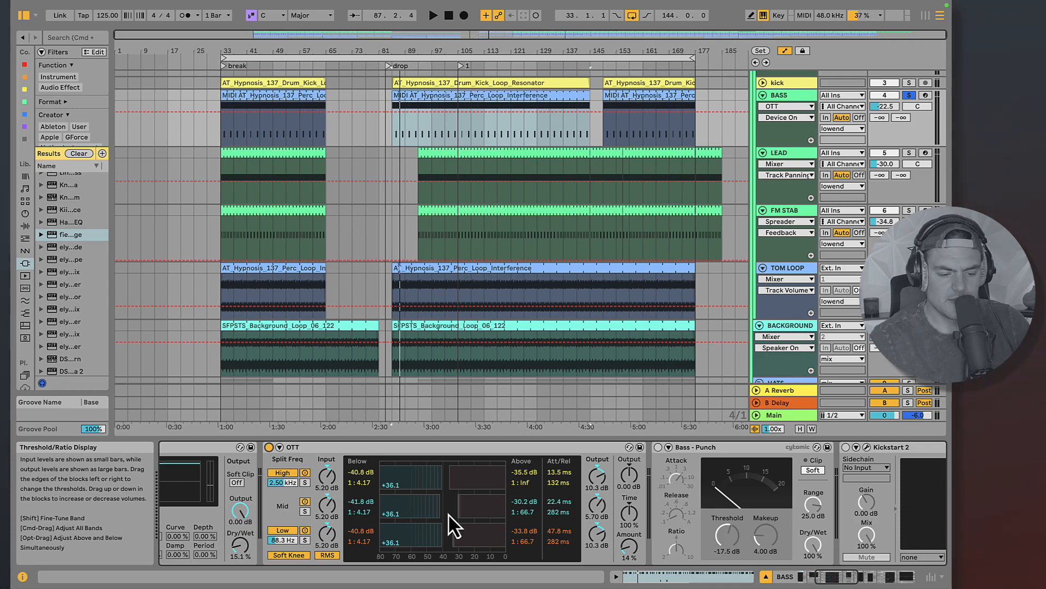
- Activate the Bass - Punch compressor after OTT and check its attack and release settings
scroll(448, 513, "right", 3)
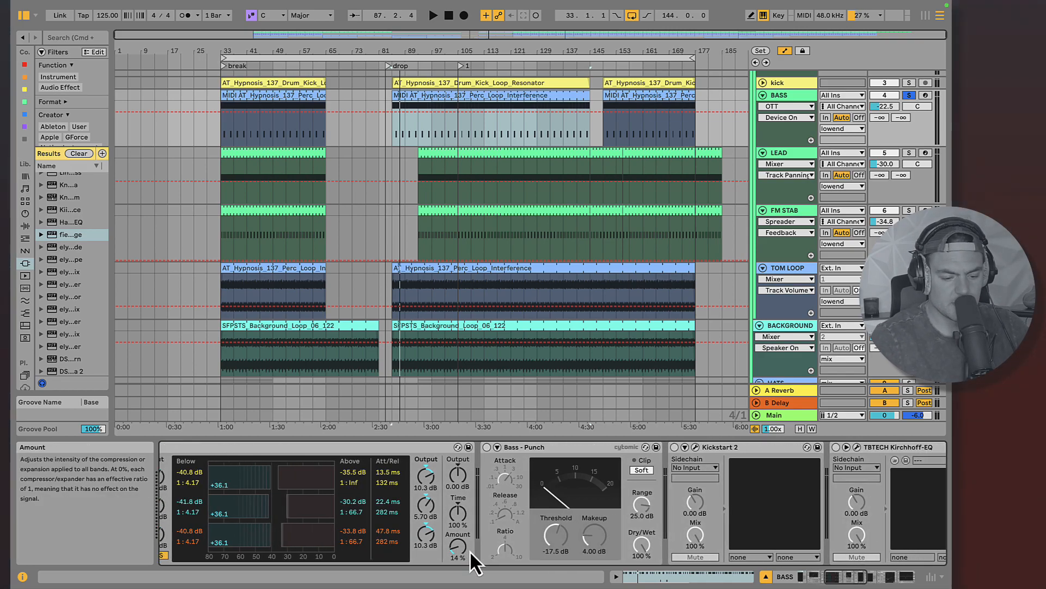
left_click(486, 447)
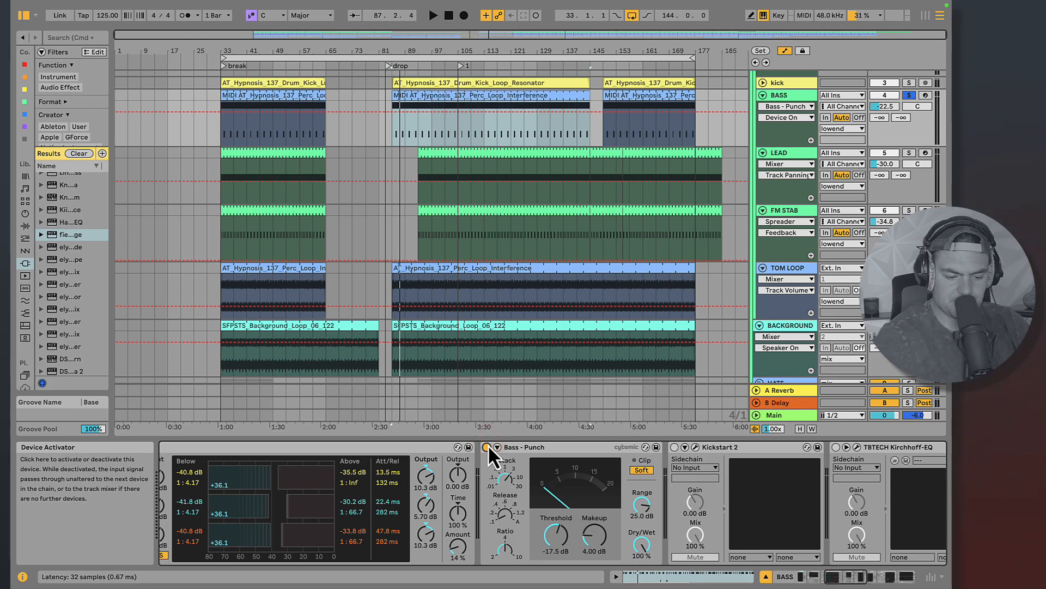
scroll(479, 445, "left", 3)
left_click(338, 451)
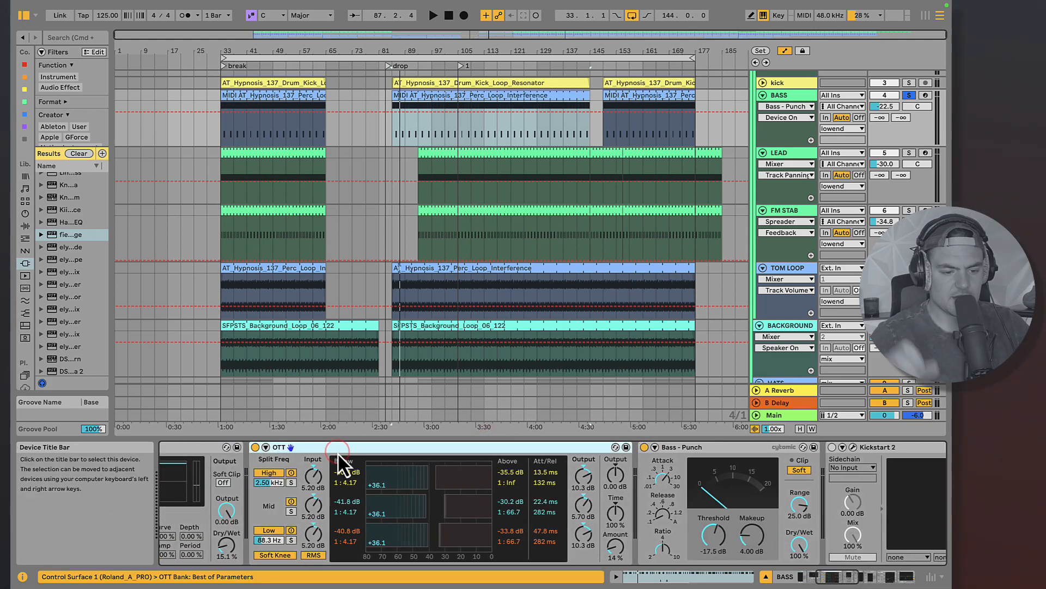
scroll(381, 464, "right", 4)
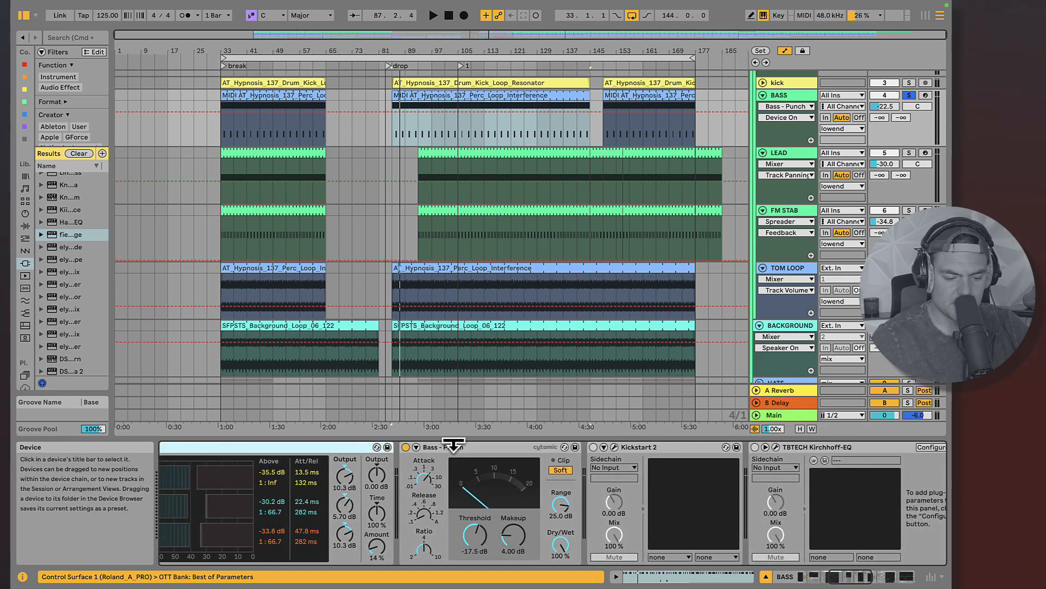
left_click(455, 443)
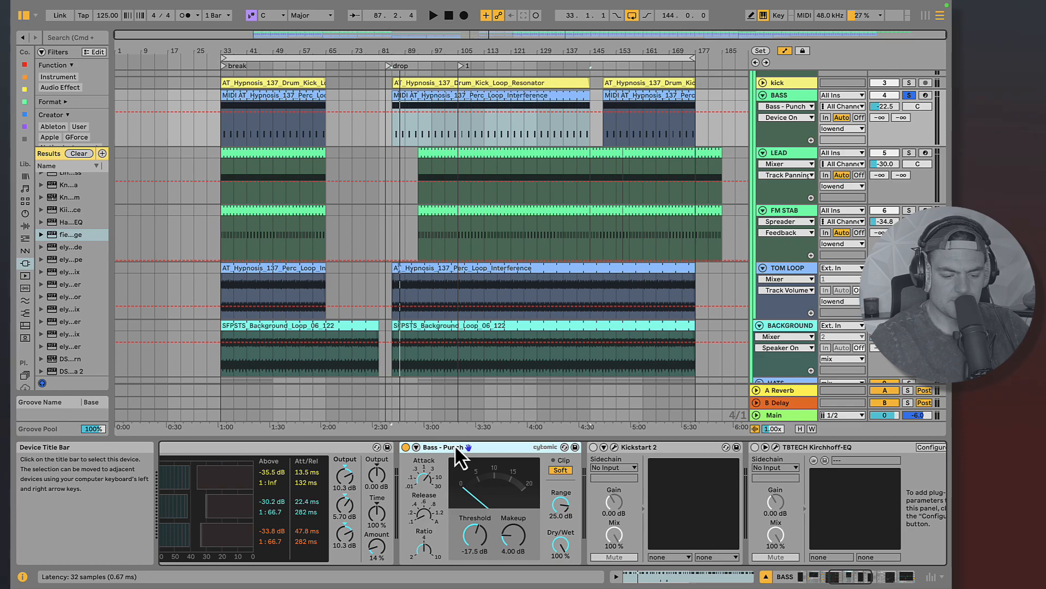
left_click(423, 485)
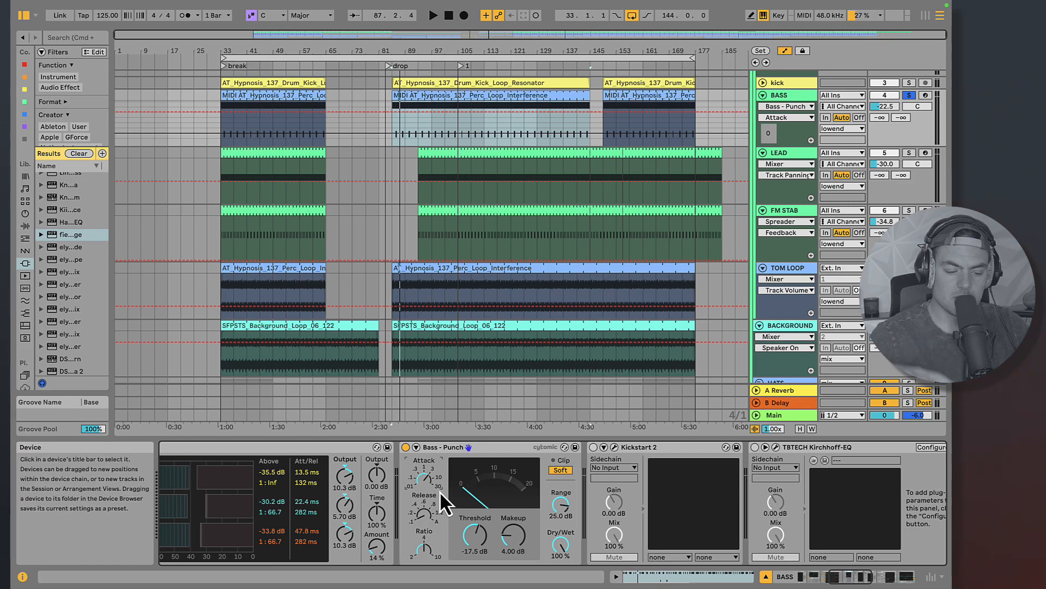
left_click(420, 515)
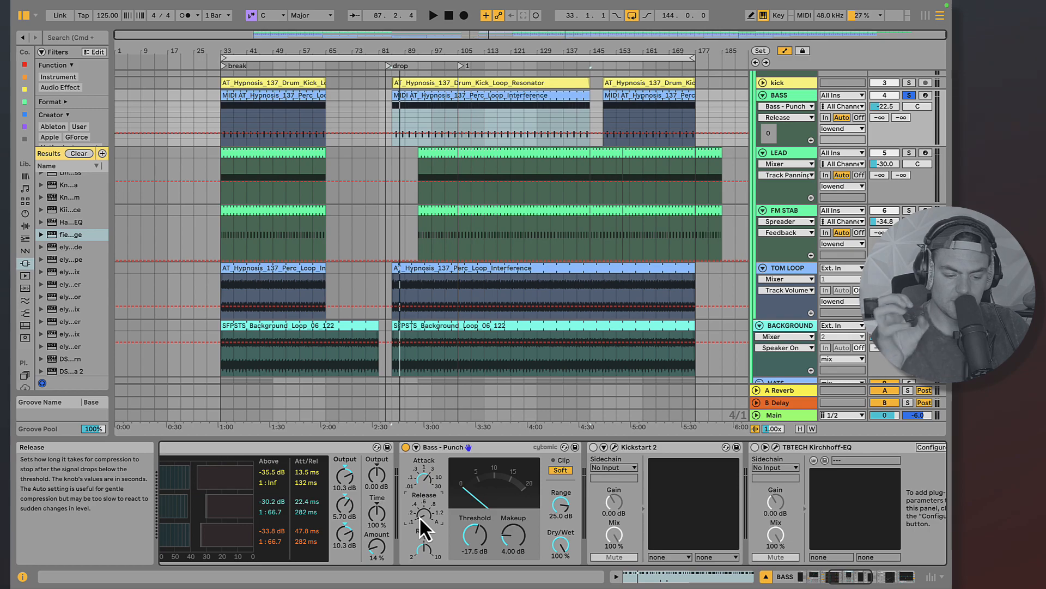
- Compare the bass sound with the Bass - Punch compressor switched off and on during playback
left_click(406, 447)
key("space")
left_click(405, 446)
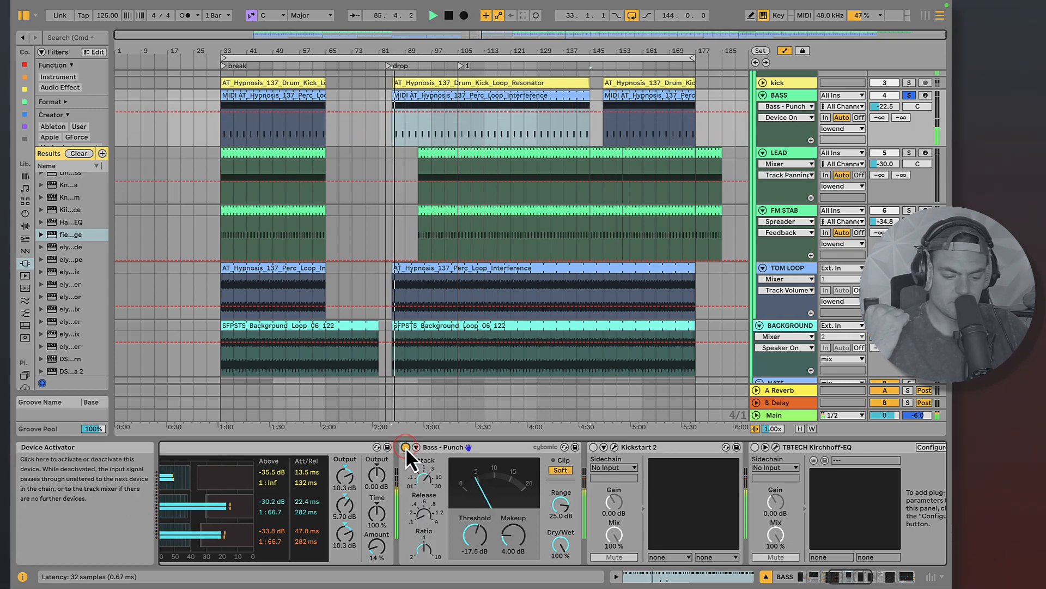
left_click(405, 447)
left_click(405, 447)
key("space")
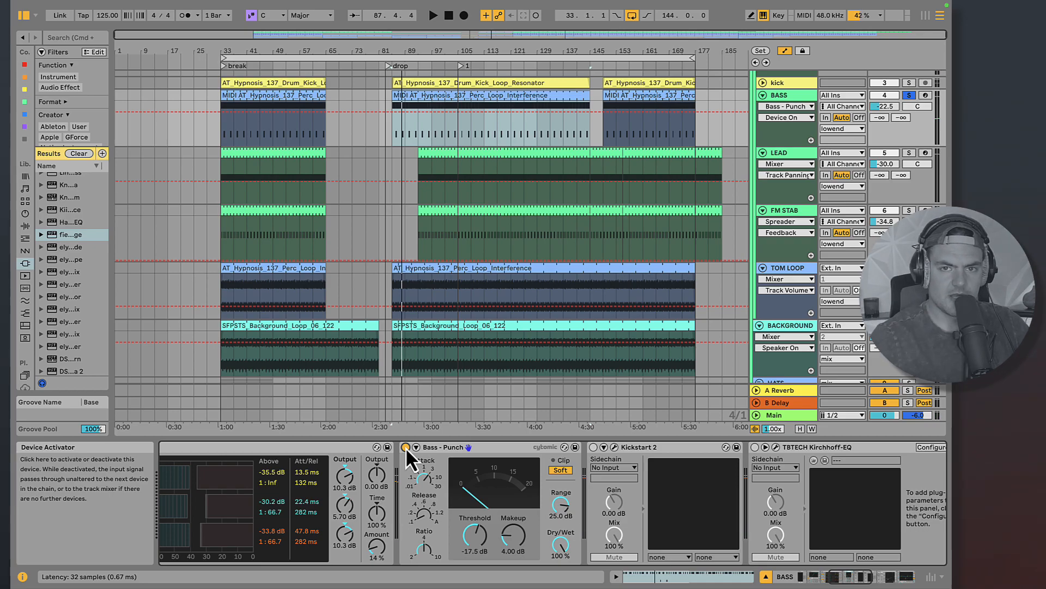
- Examine the Bass - Punch compressor's attack, release and ratio settings and play the bass through it
left_click(439, 448)
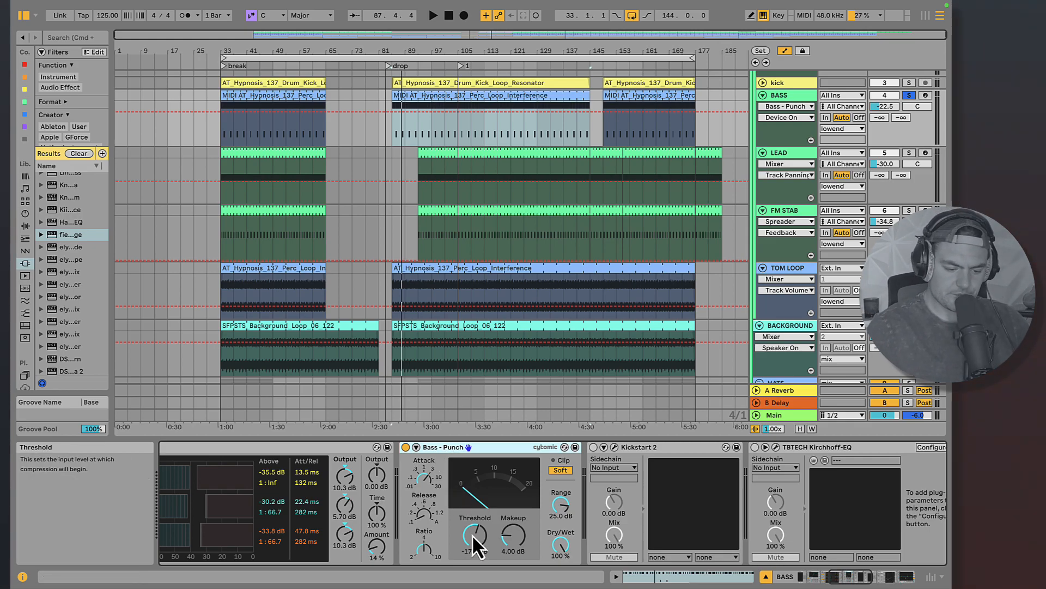
left_click(439, 447)
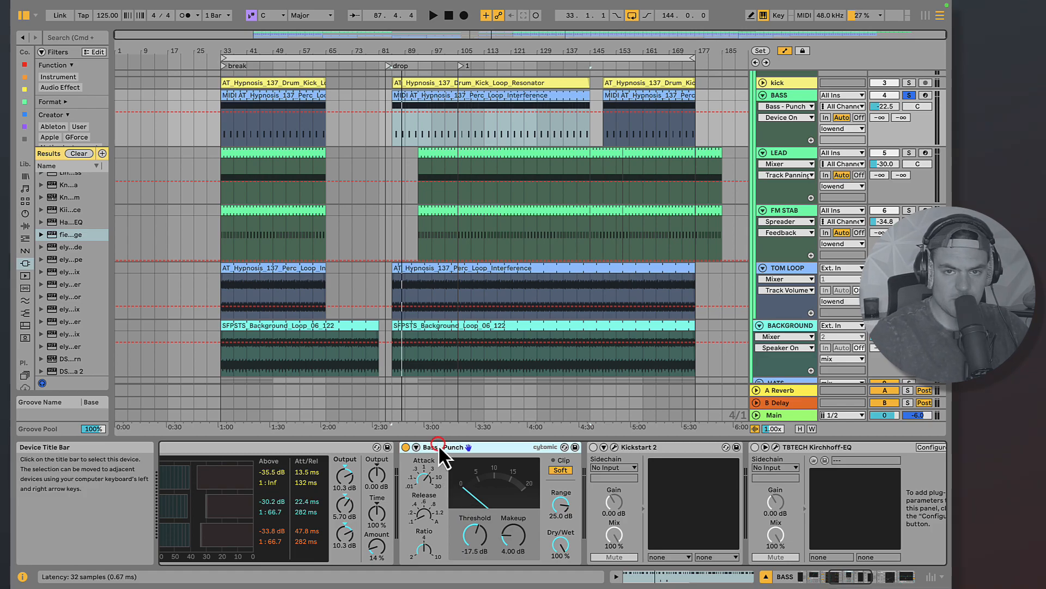
left_click(424, 485)
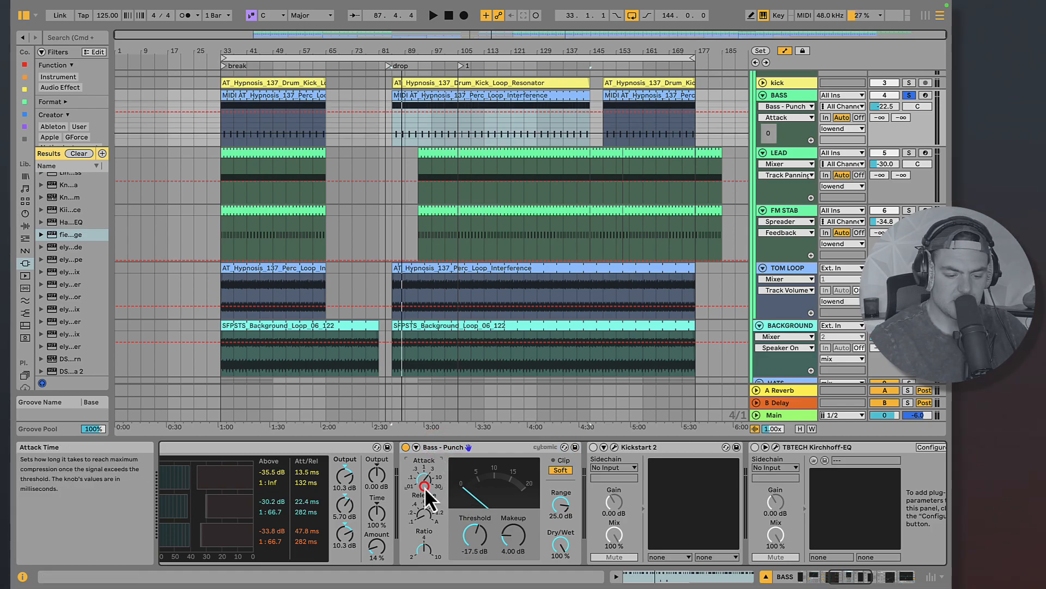
left_click(422, 514)
left_click(421, 551)
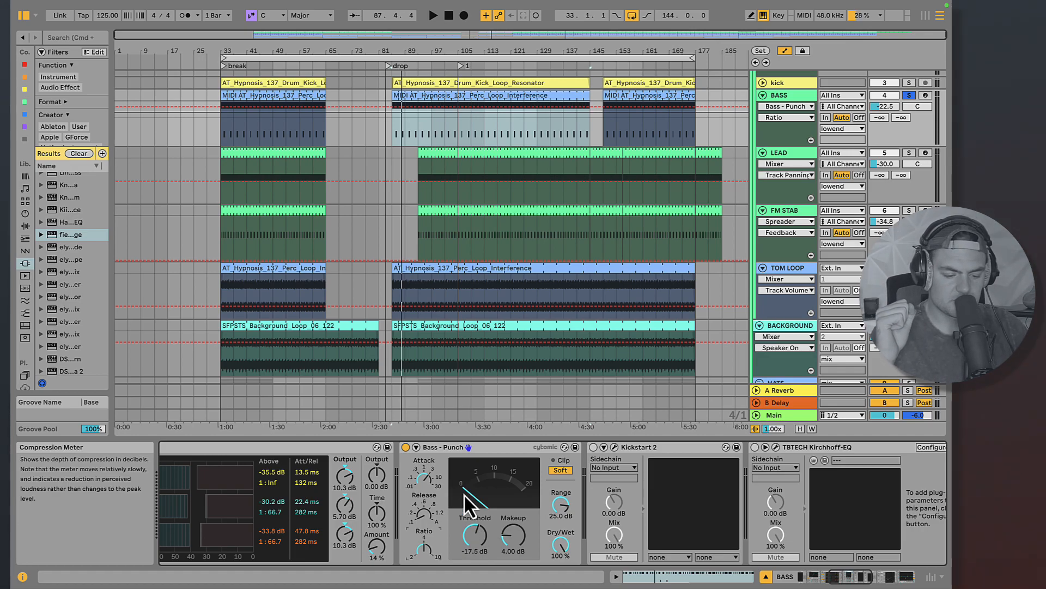
key("space")
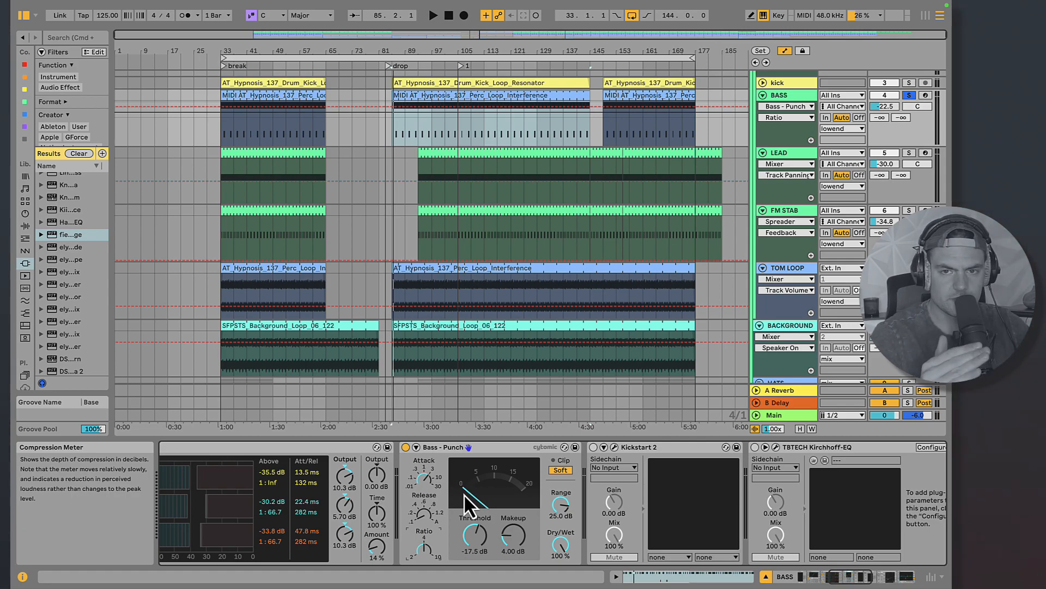
- Activate the Kickstart 2 plug-in on the BASS track and check its volume ducking curve, closing its window
scroll(464, 494, "right", 3)
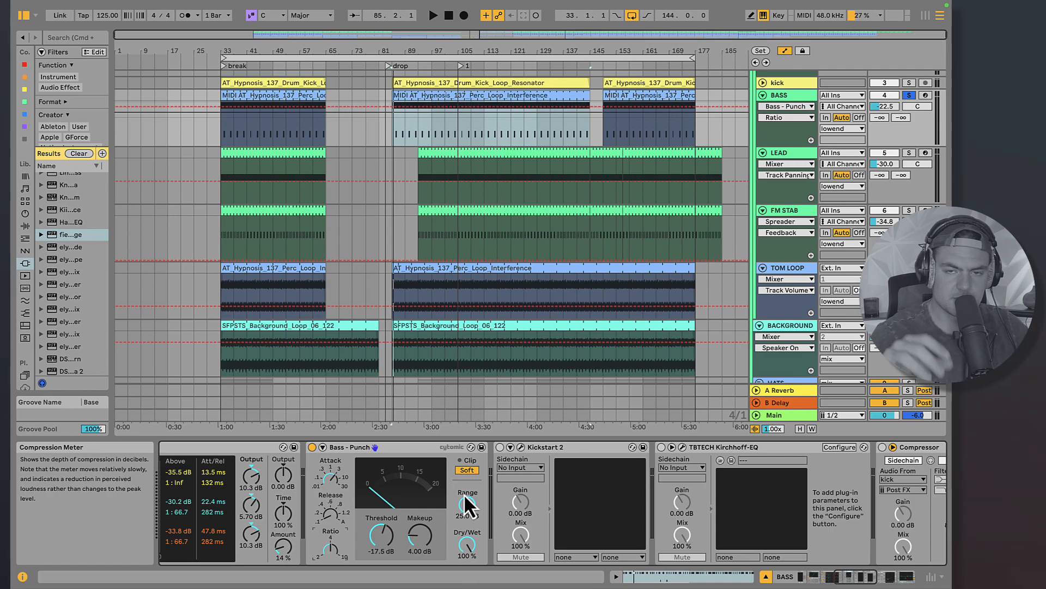
scroll(464, 494, "right", 3)
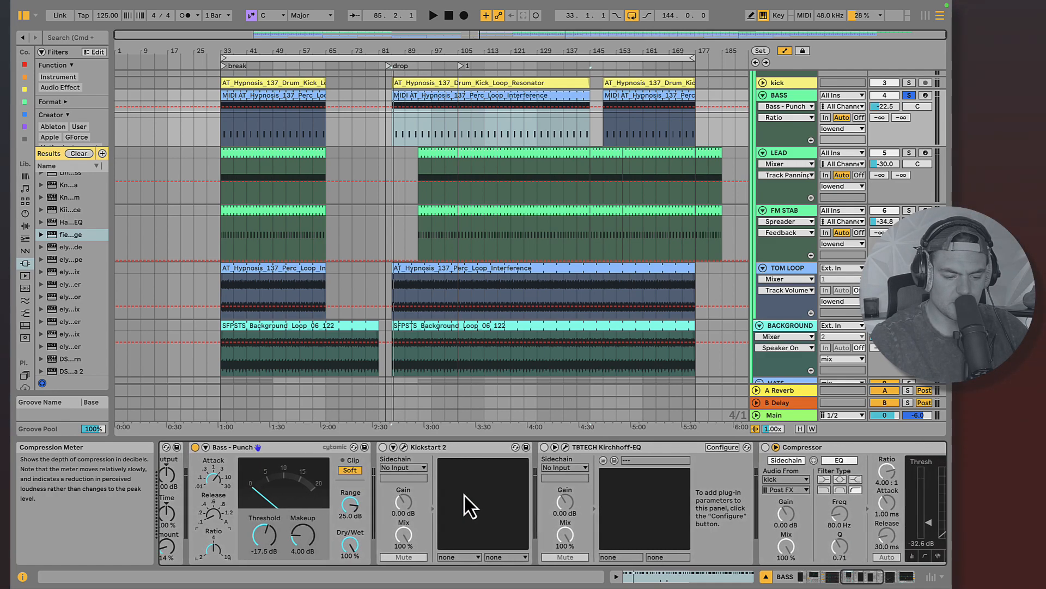
left_click(404, 448)
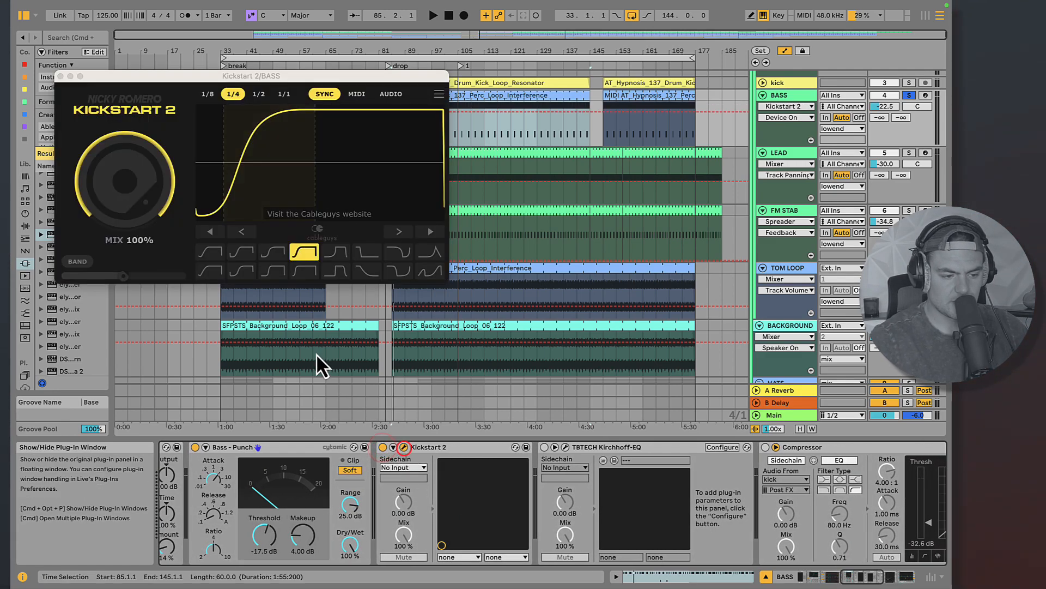
left_click(60, 76)
- Play the bass a couple of times to hear the ducking from Kickstart 2
key("space")
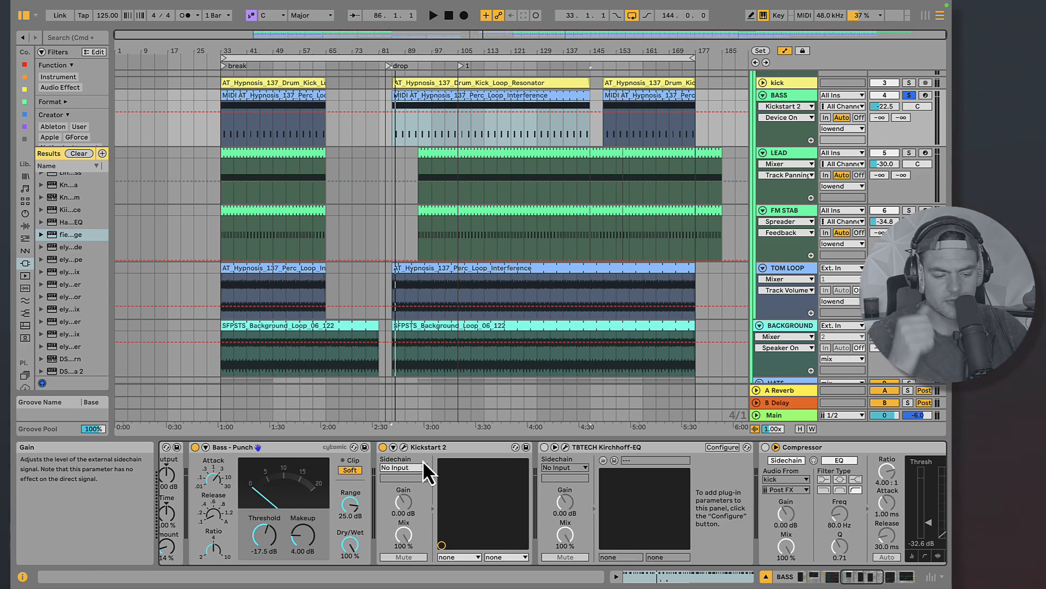
key("space")
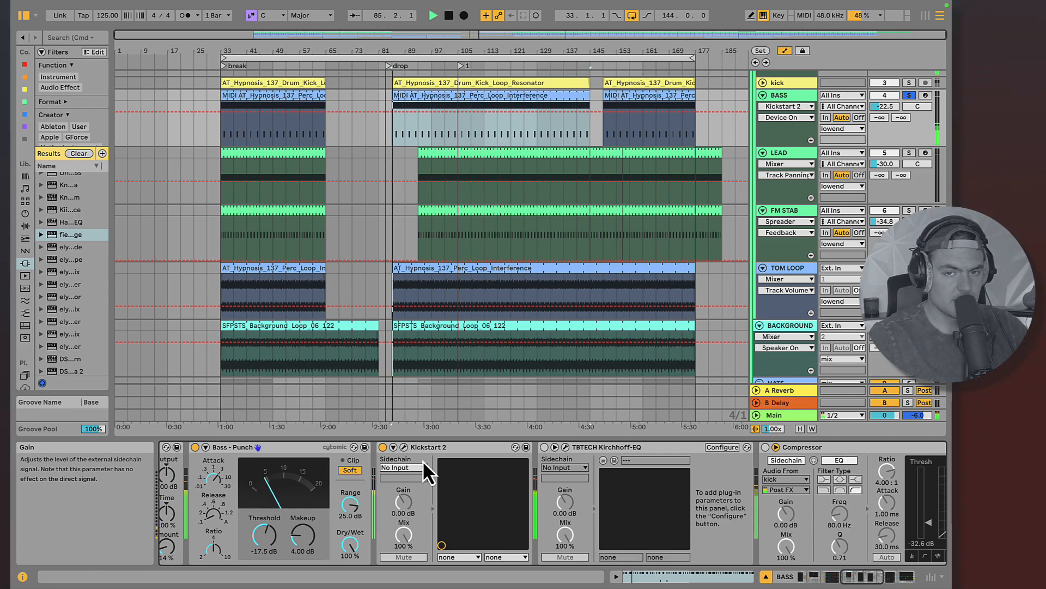
key("space")
- Activate the Kirchhoff-EQ after Kickstart 2 and view its EQ curve
scroll(423, 460, "right", 5)
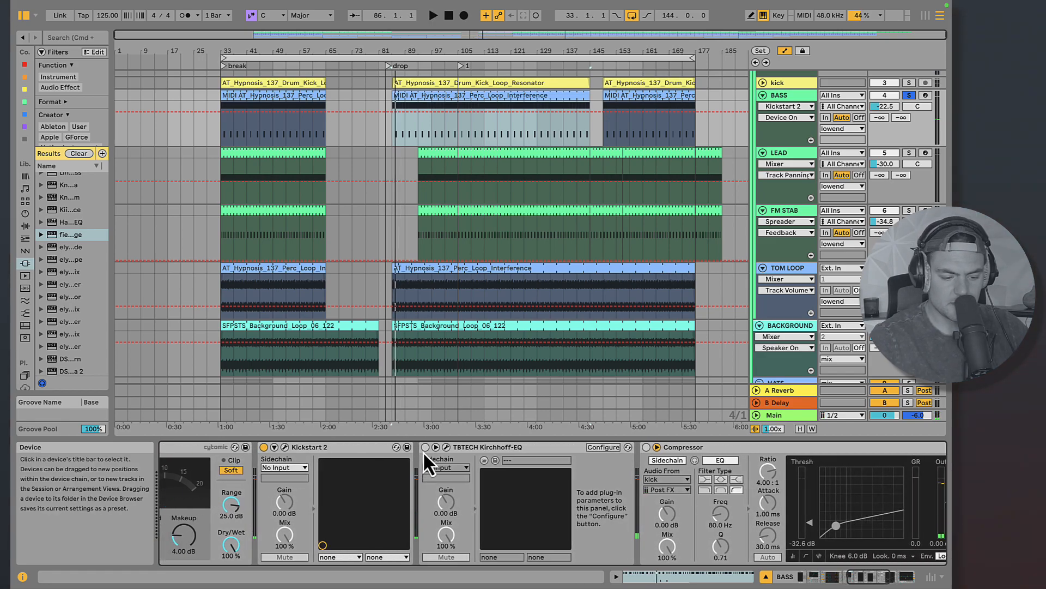
left_click(423, 444)
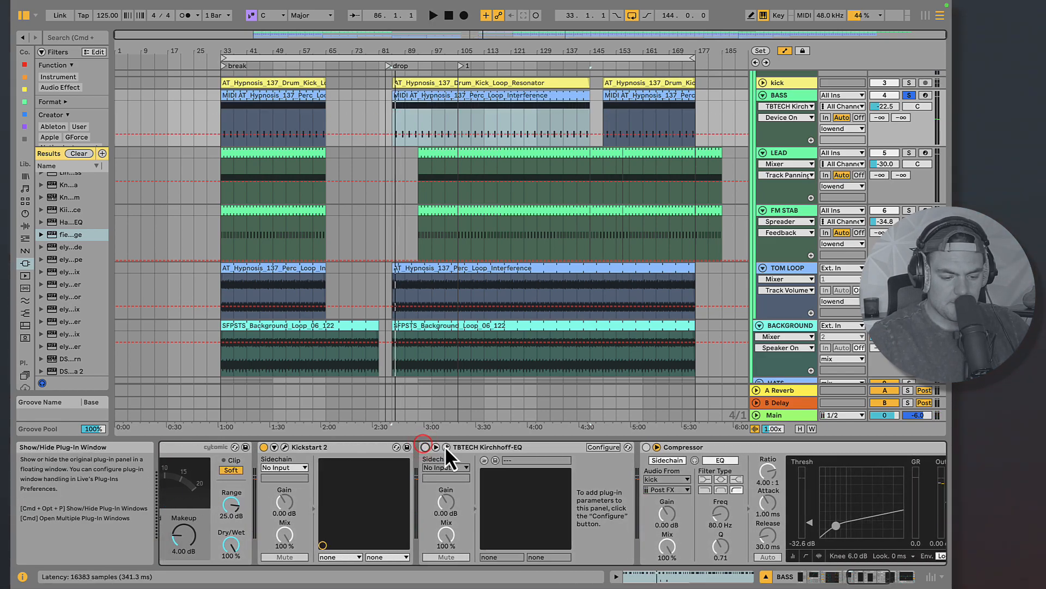
left_click(446, 447)
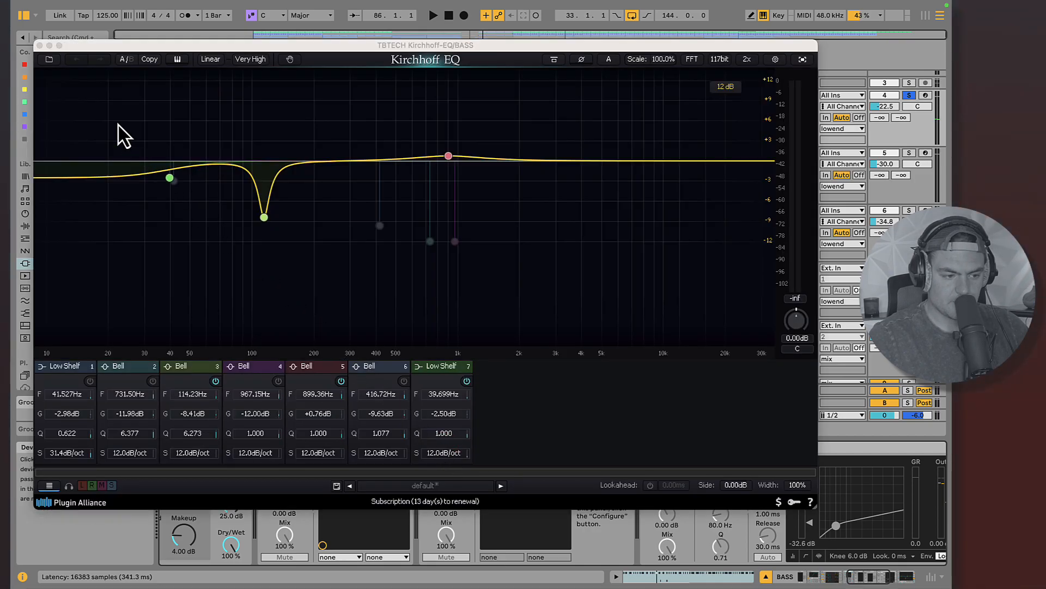
left_click(38, 45)
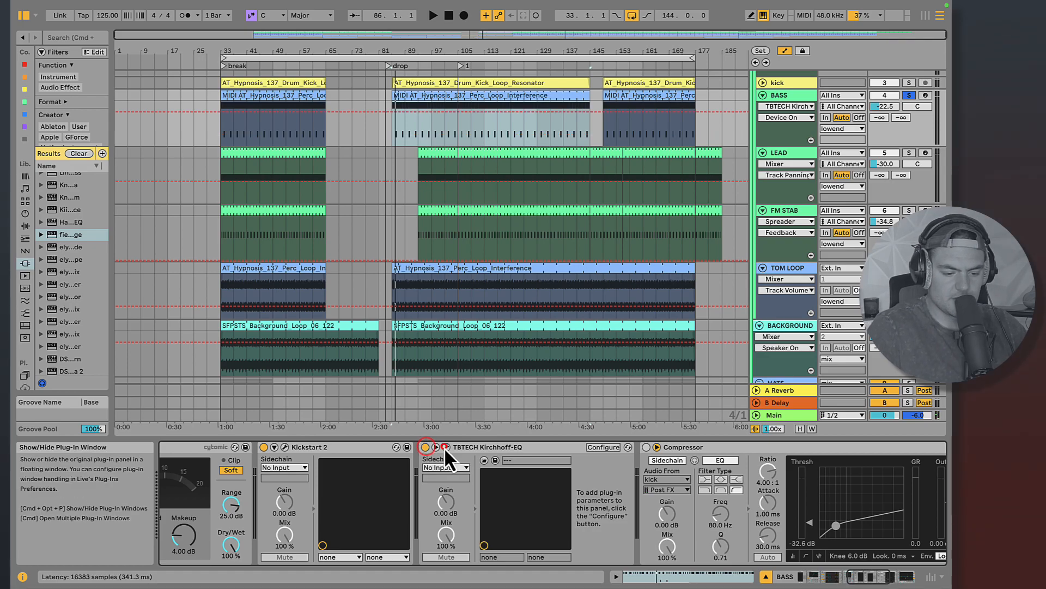
- Inspect the Kirchhoff-EQ's narrow low-end cut (band 3) and gentle midrange boost (band 5), closing its window
left_click(445, 447)
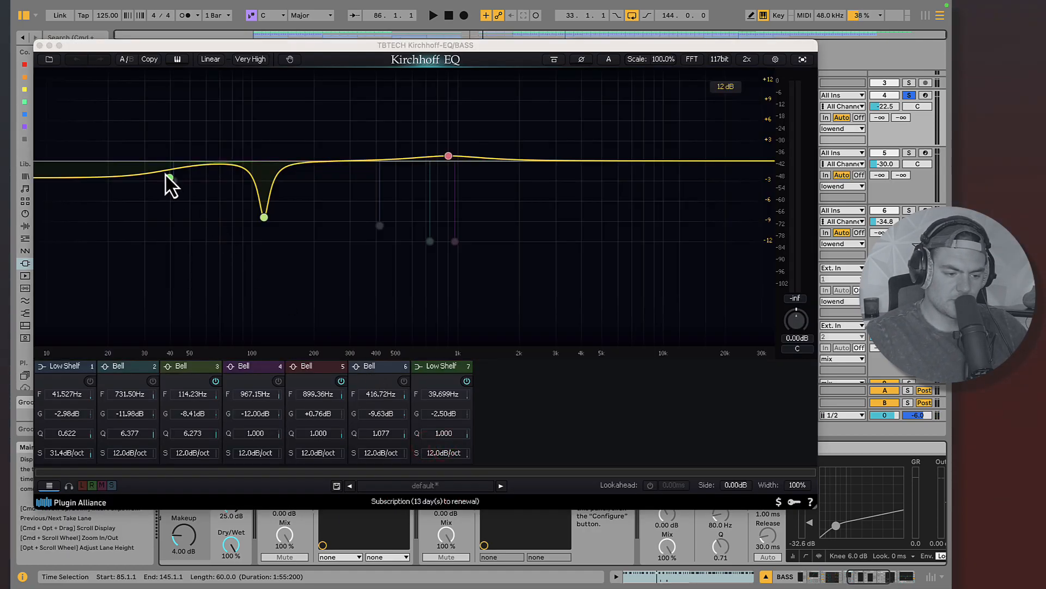
left_click(264, 218)
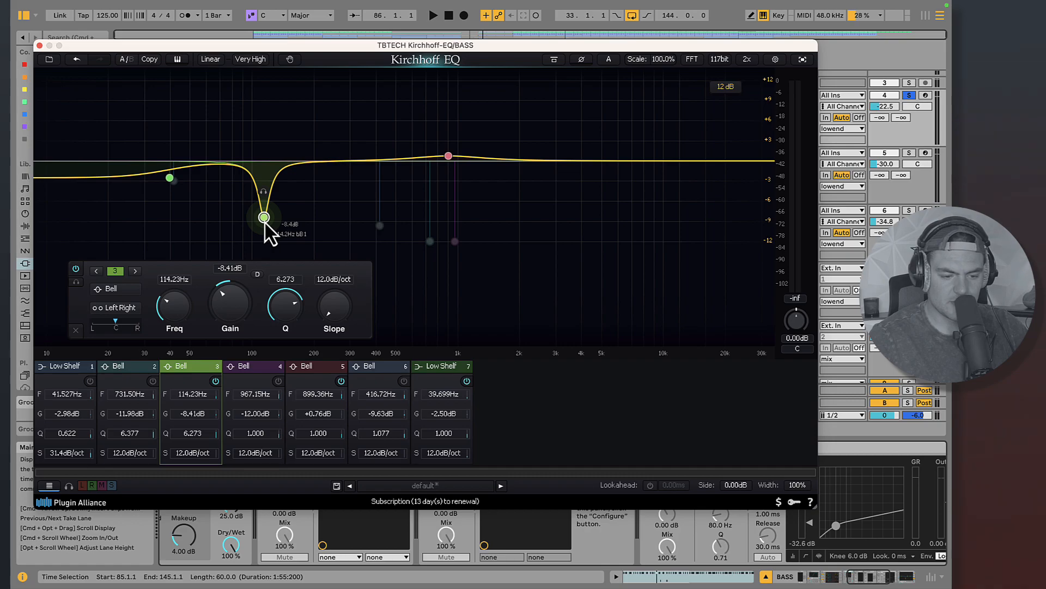
left_click(448, 156)
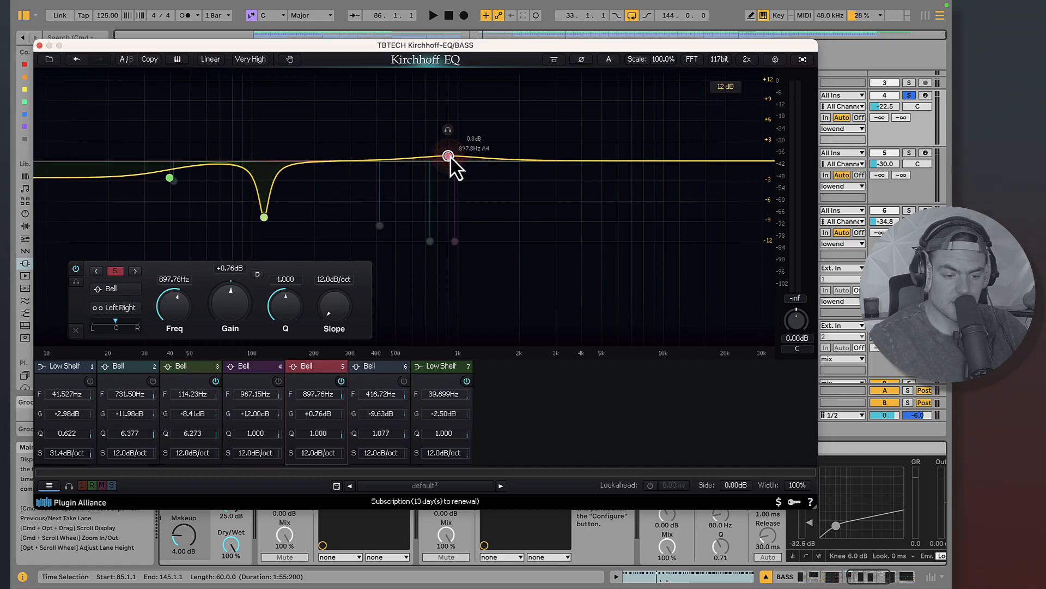
left_click(39, 45)
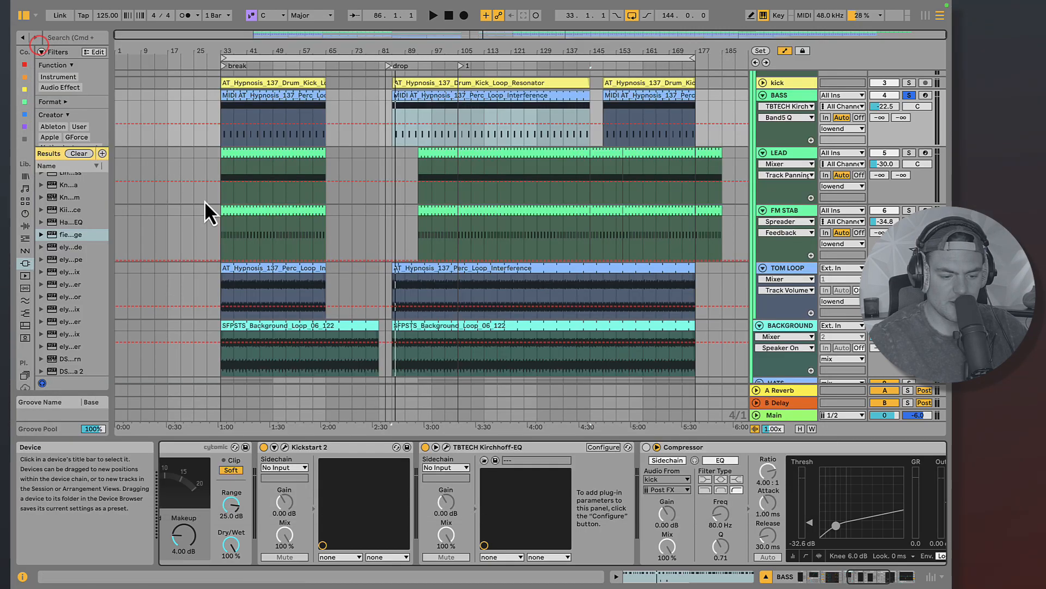
- Audition the bass during playback while toggling the Kirchhoff-EQ, leaving it switched on
left_click(481, 446)
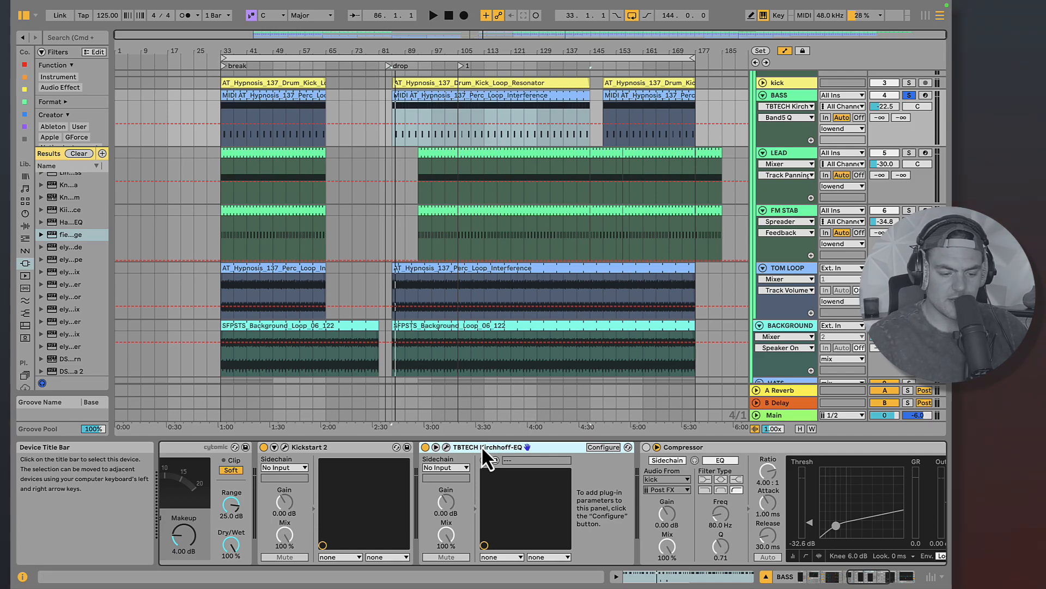
left_click(476, 444)
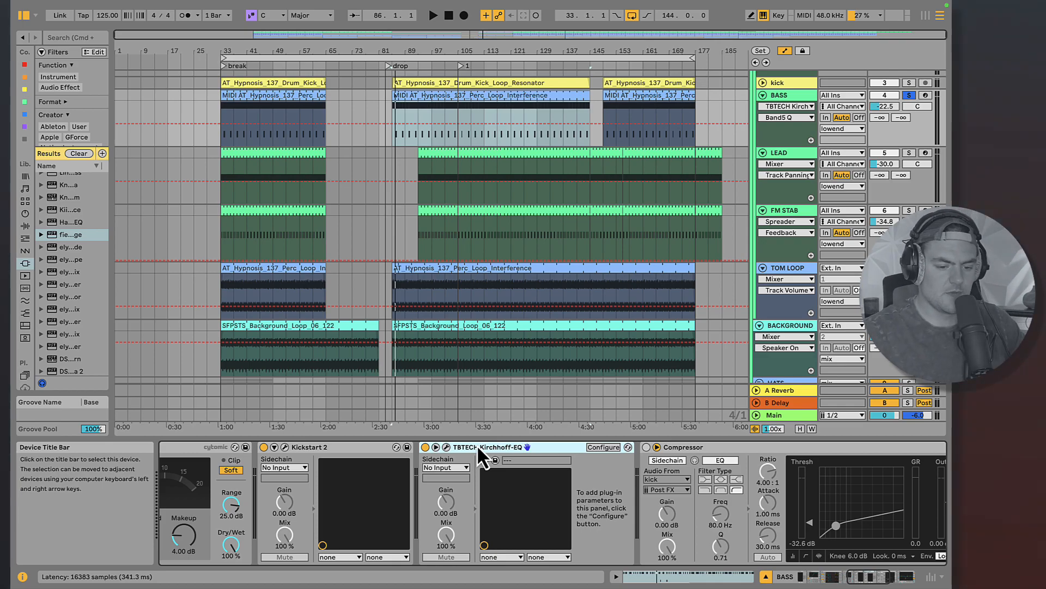
key("space")
left_click(424, 446)
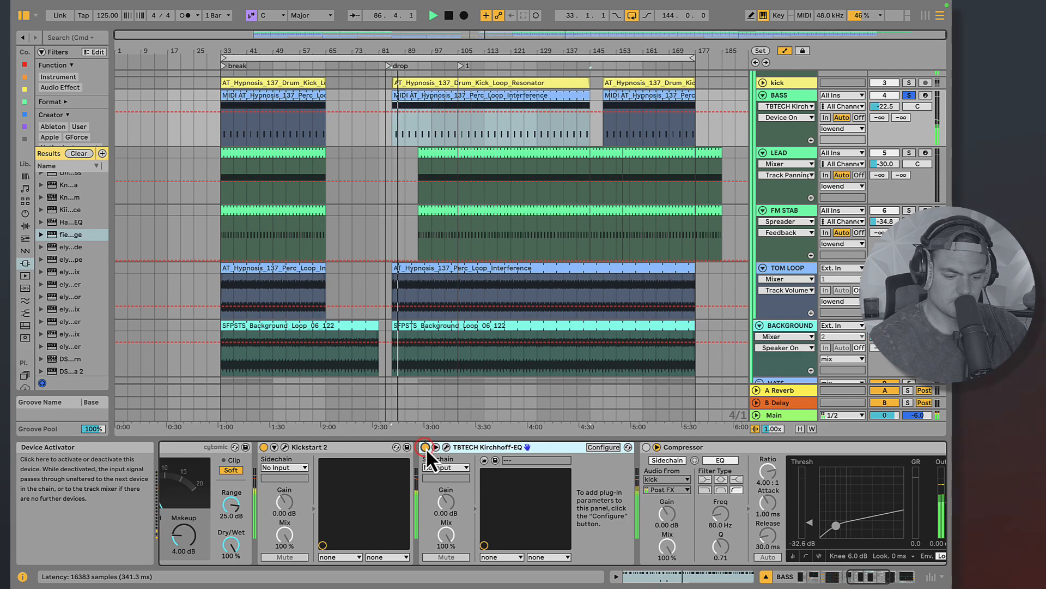
key("space")
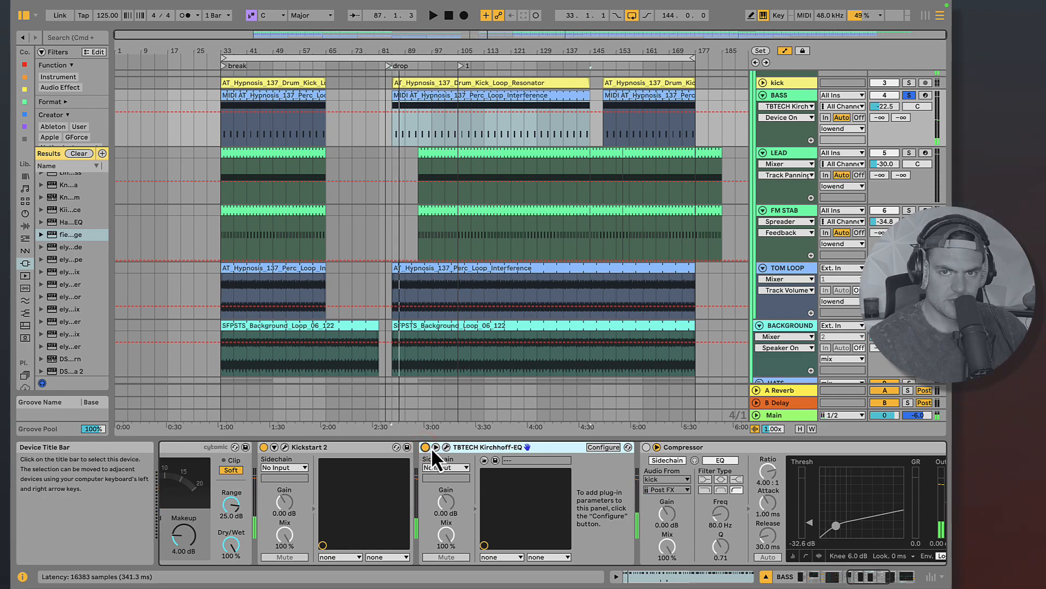
- Open the Kirchhoff-EQ and solo its low shelf (band 7), bypassing and re-enabling the band during playback before clearing the solo
left_click(448, 447)
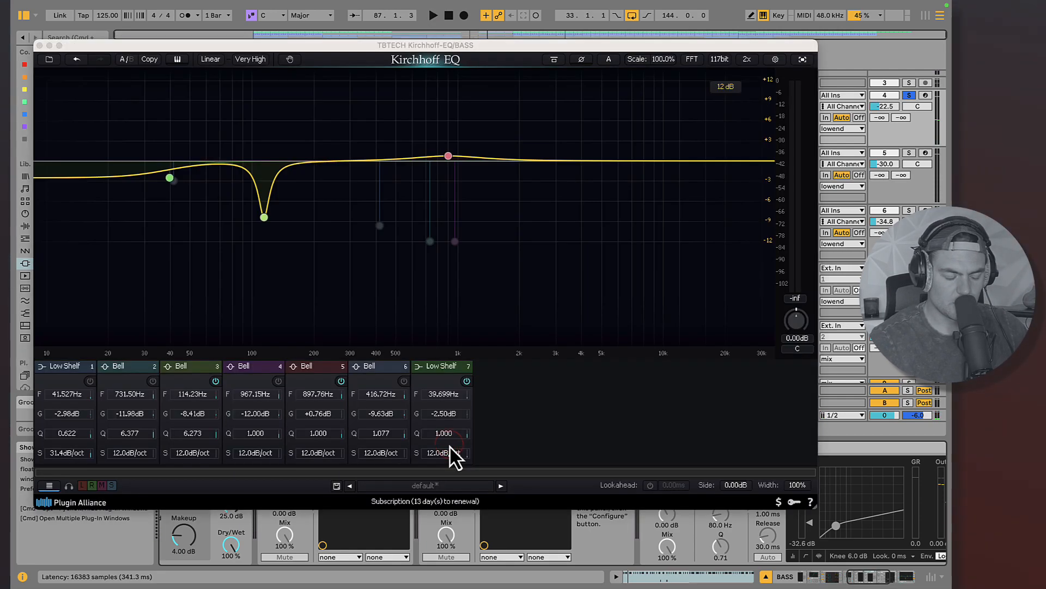
left_click(171, 177)
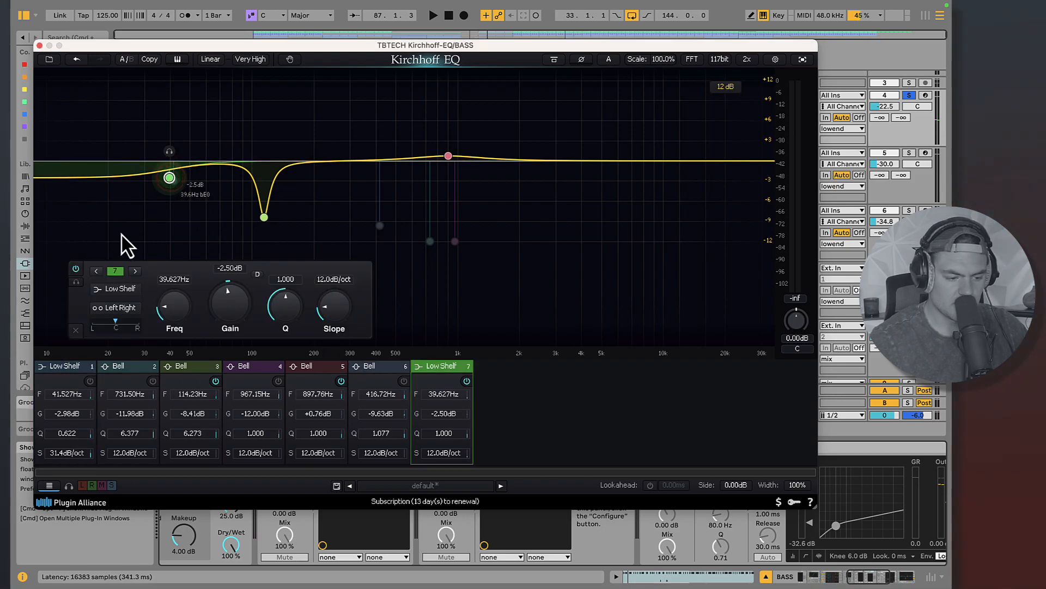
left_click(76, 281)
key("space")
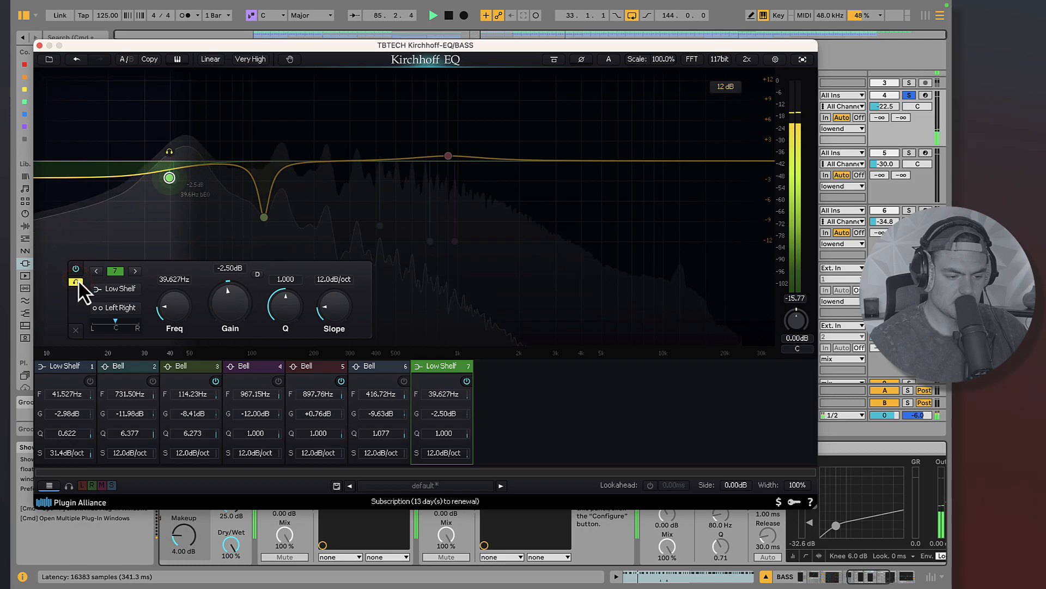
left_click(78, 270)
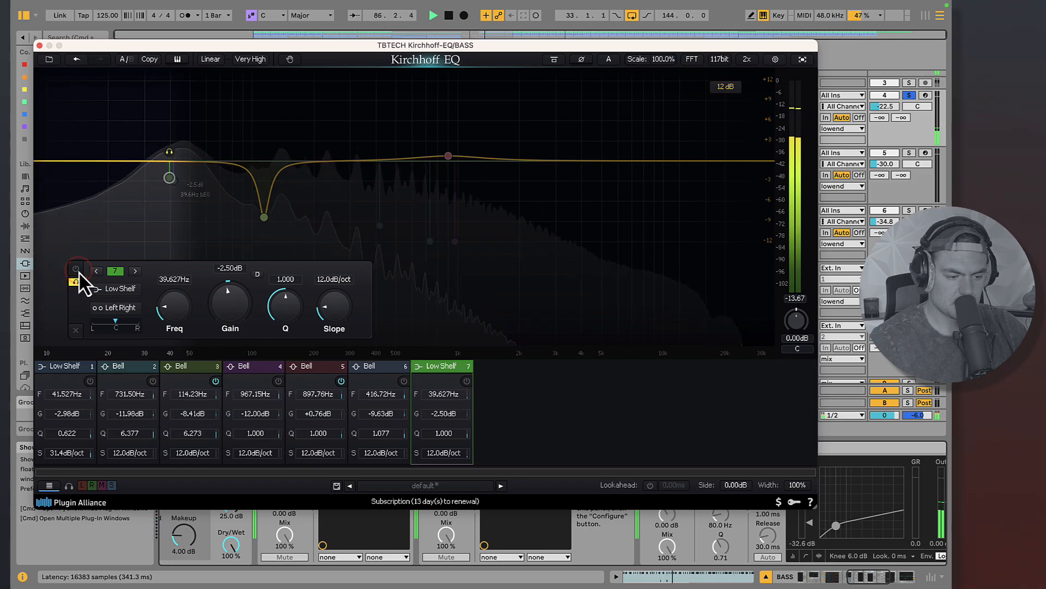
left_click(78, 270)
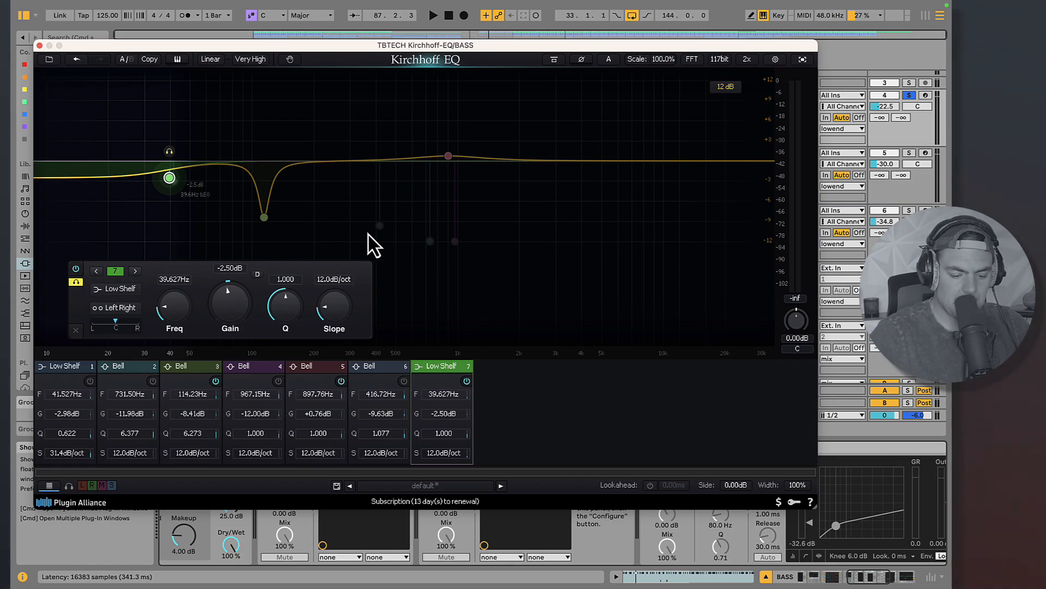
left_click(304, 115)
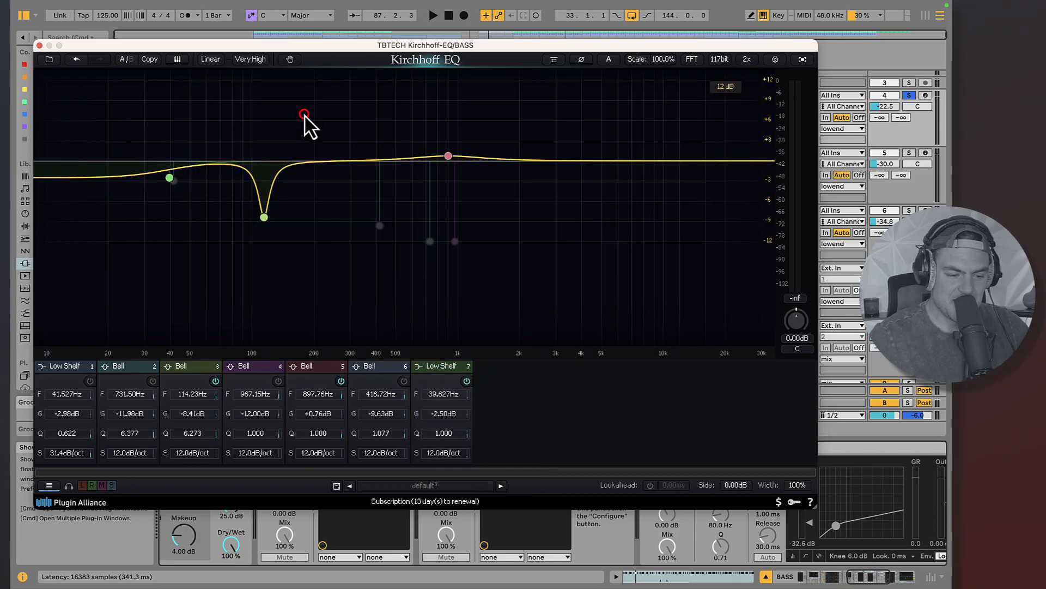
- View the filter types available for the low shelf (band 7) and look at its dynamic controls, keeping dynamic mode off
left_click(172, 176)
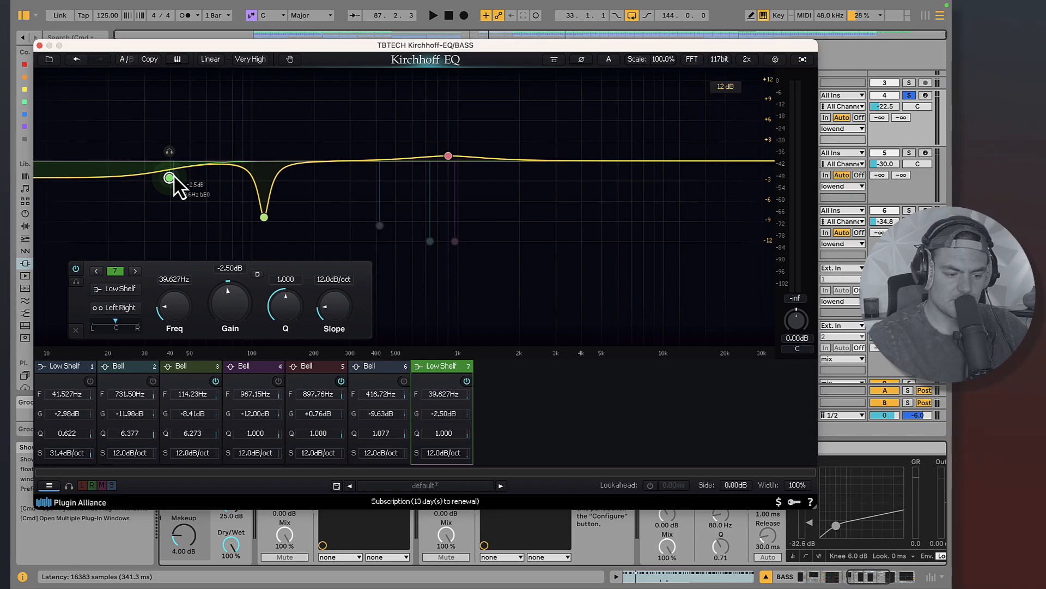
left_click(129, 285)
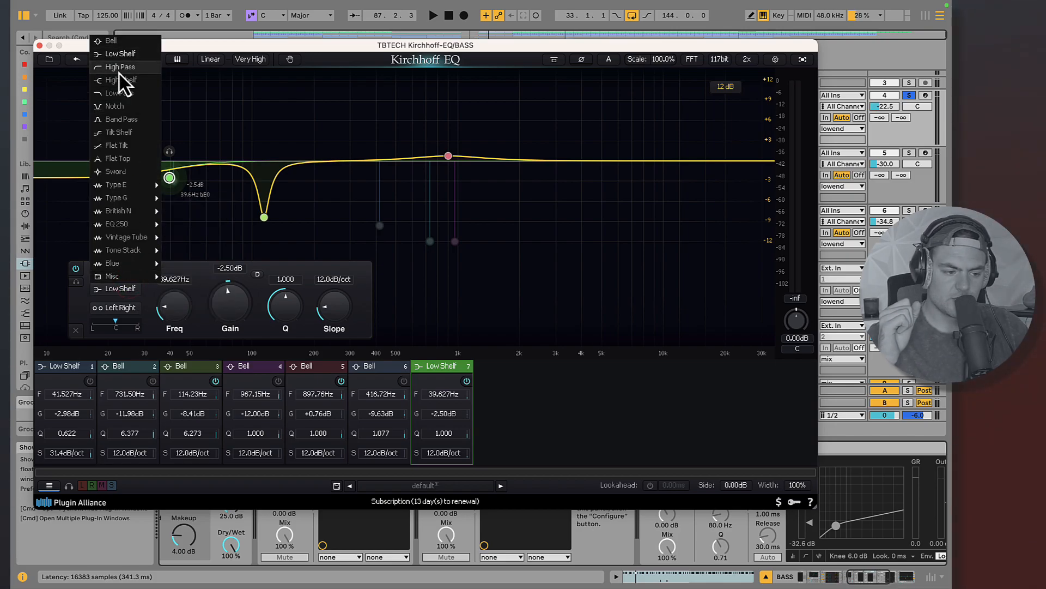
left_click(290, 86)
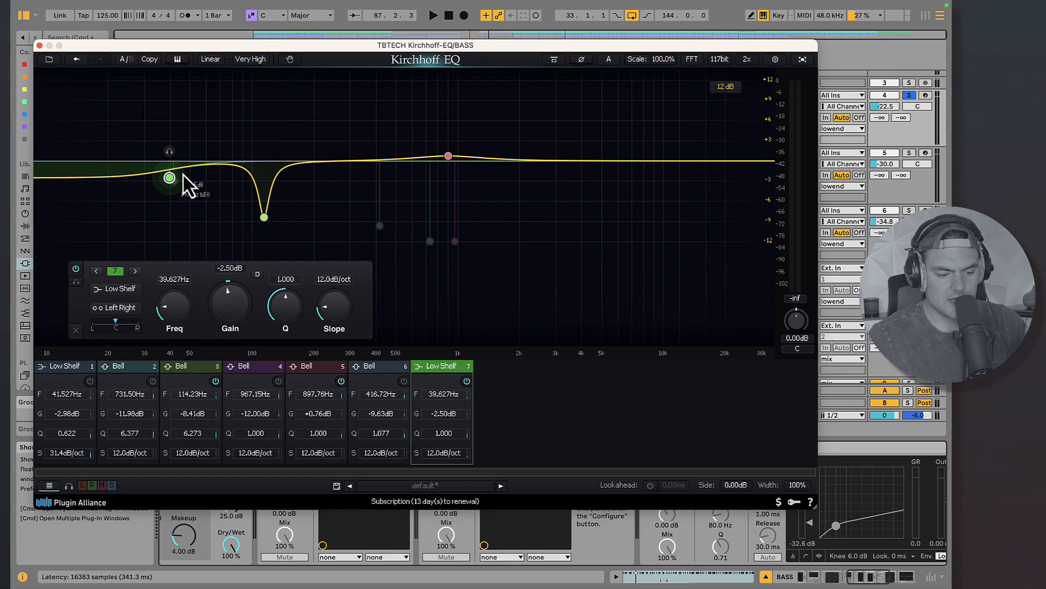
left_click(258, 272)
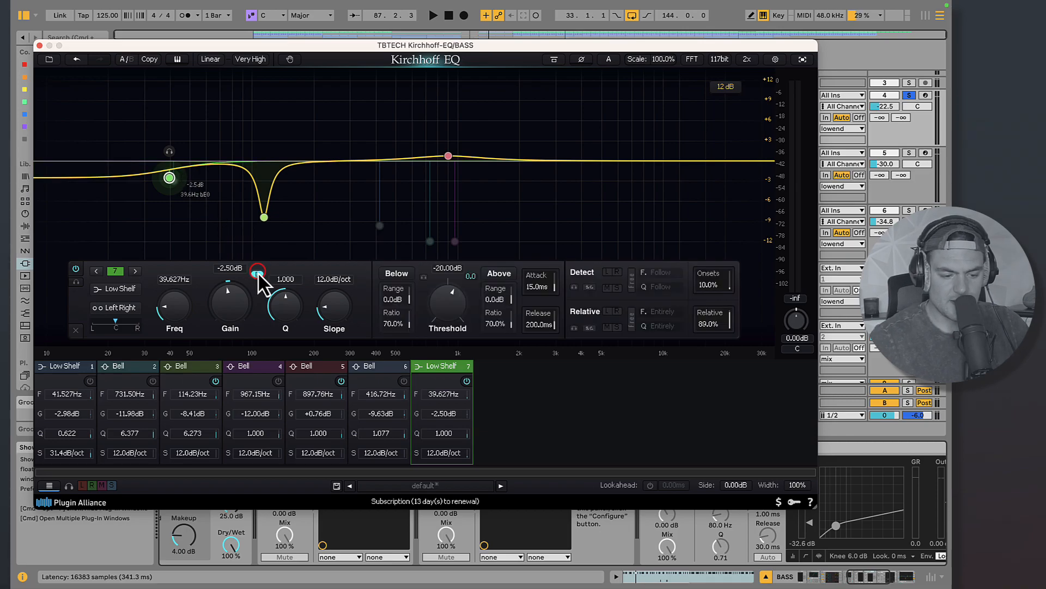
left_click(258, 274)
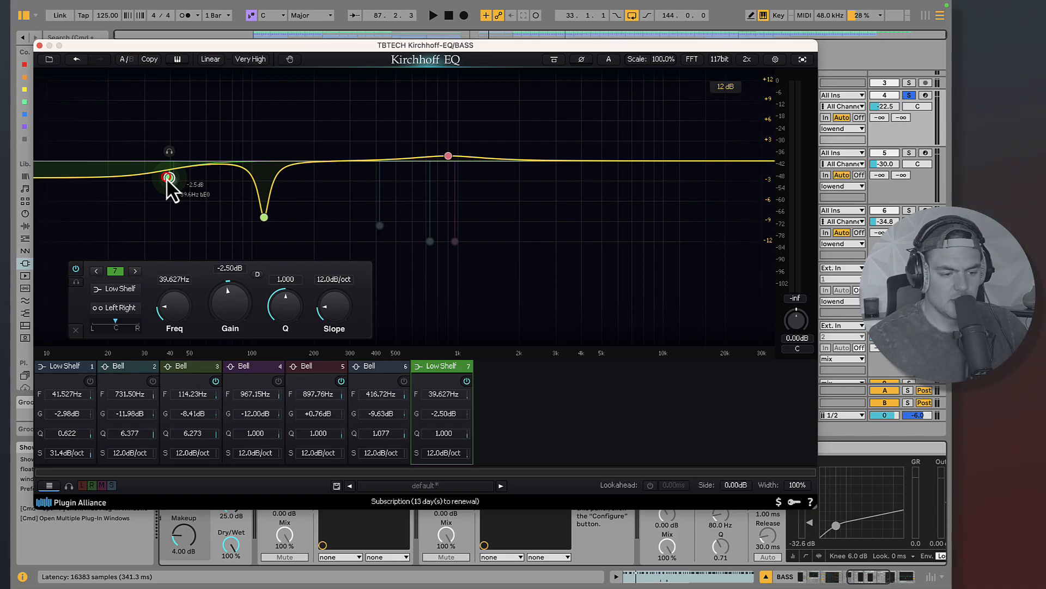
- Solo the narrow bell cut (band 3) and compare it bypassed and enabled during playback, leaving it enabled
left_click(263, 217)
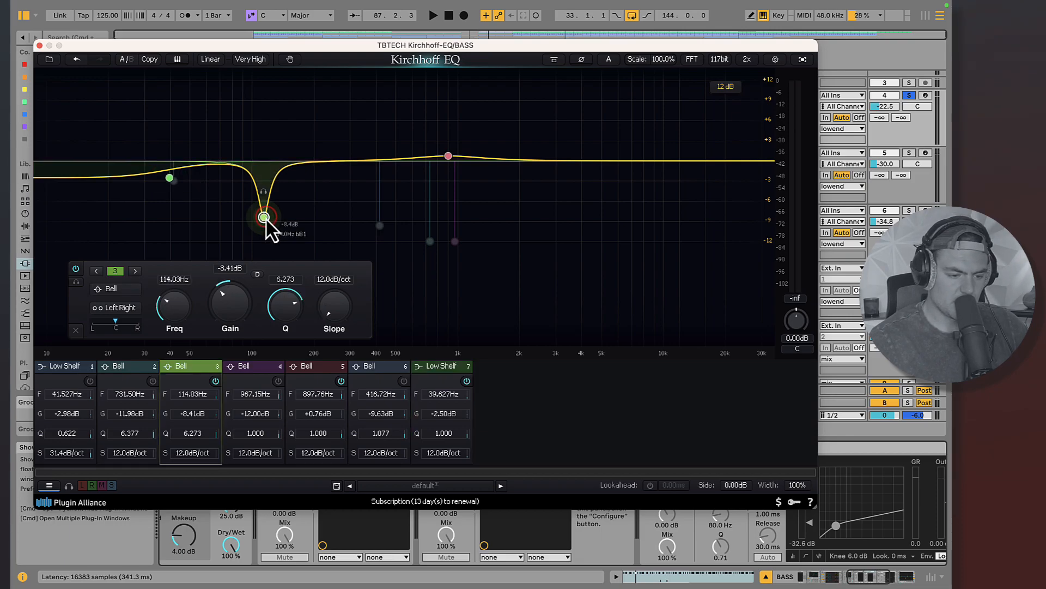
left_click(77, 283)
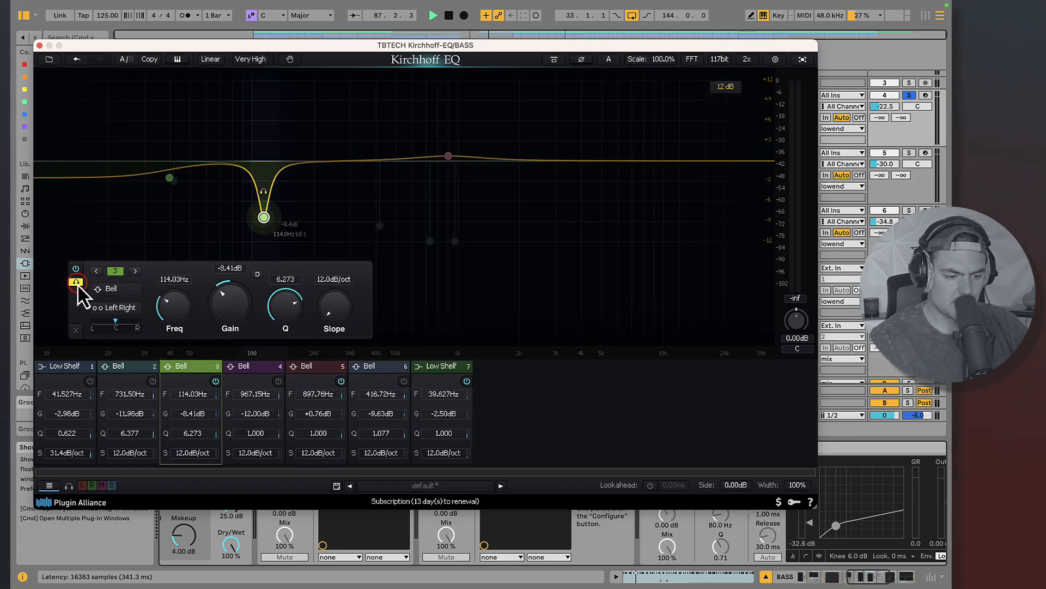
left_click(75, 268)
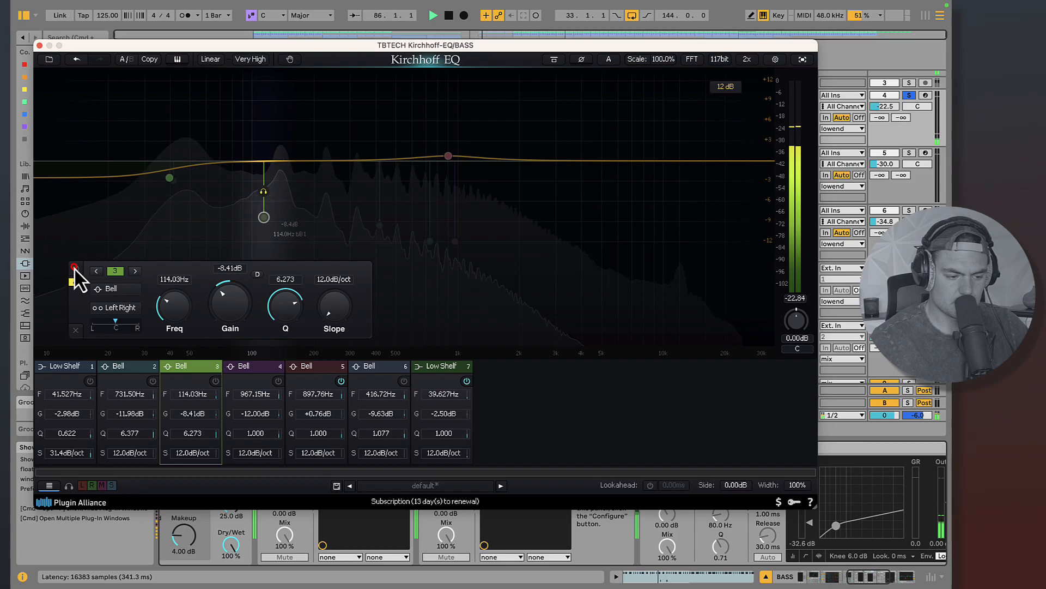
left_click(75, 267)
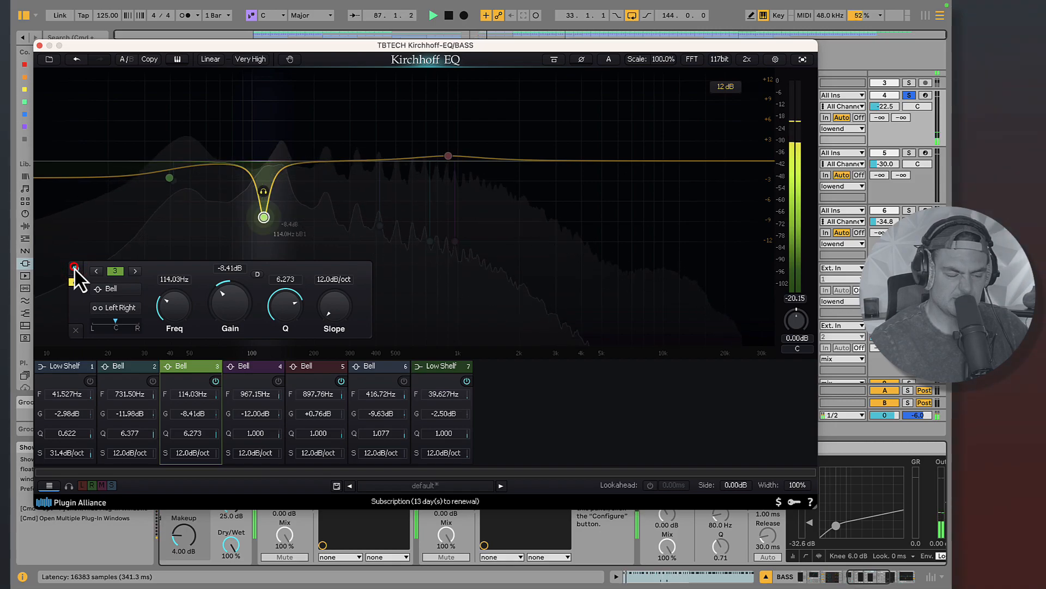
key("space")
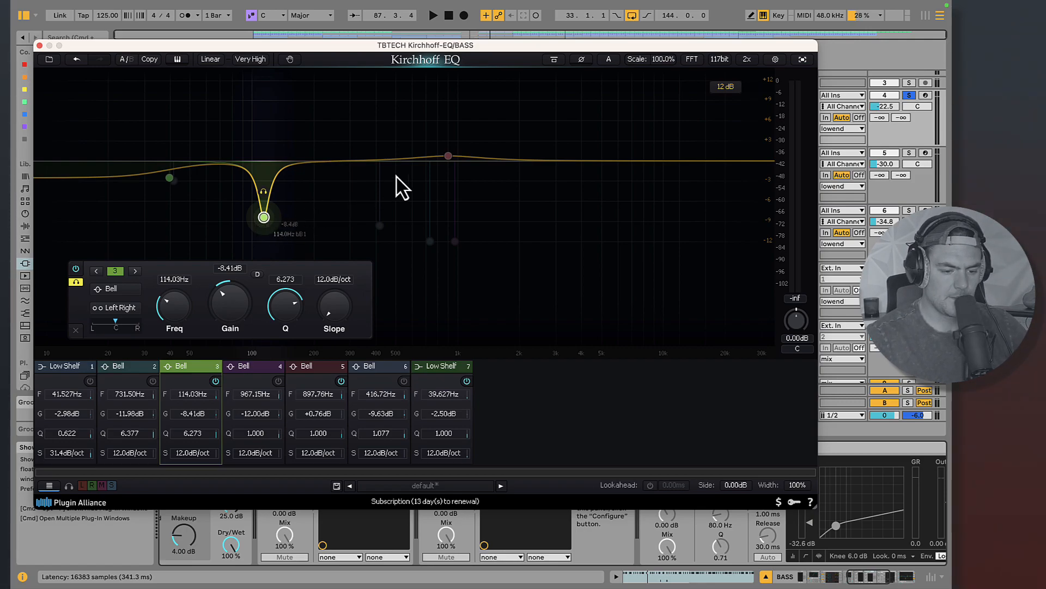
- Solo the midrange boost (band 5) and compare it bypassed and enabled during playback, turning the solo off and closing the Kirchhoff-EQ window
left_click(448, 157)
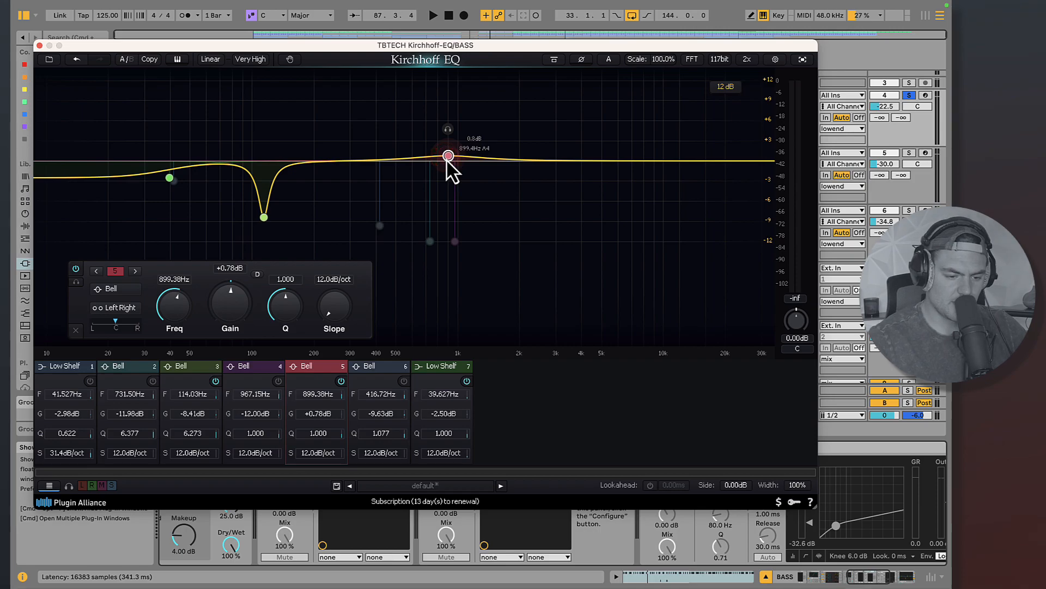
left_click(77, 282)
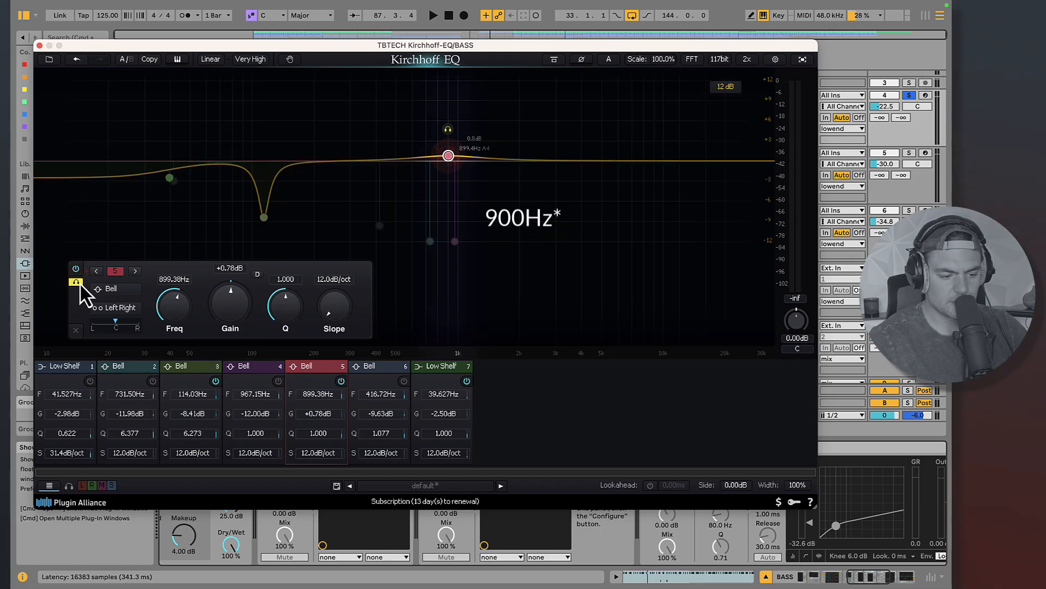
key("space")
left_click(74, 269)
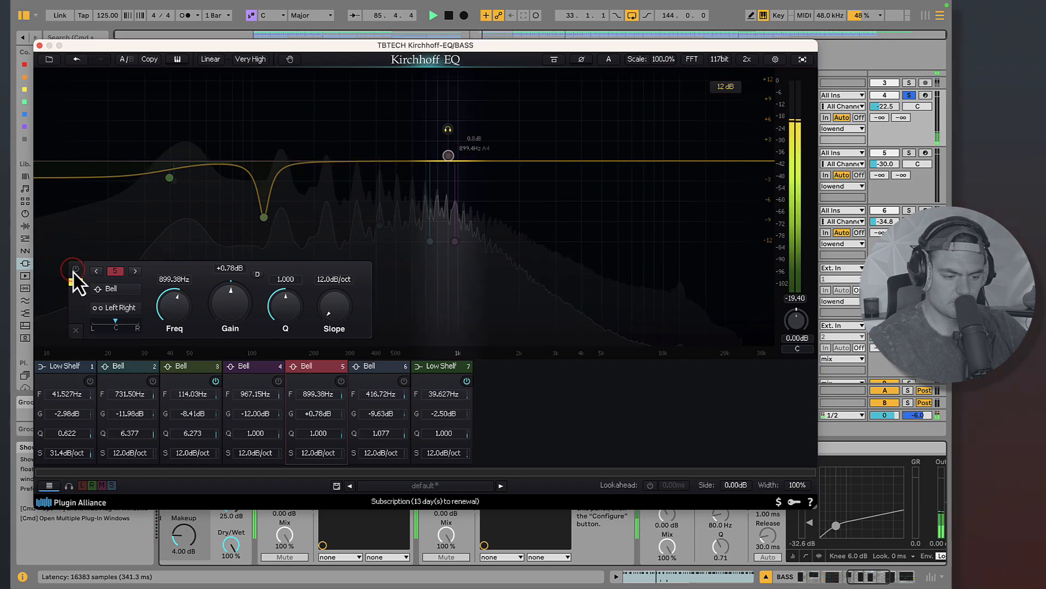
left_click(75, 269)
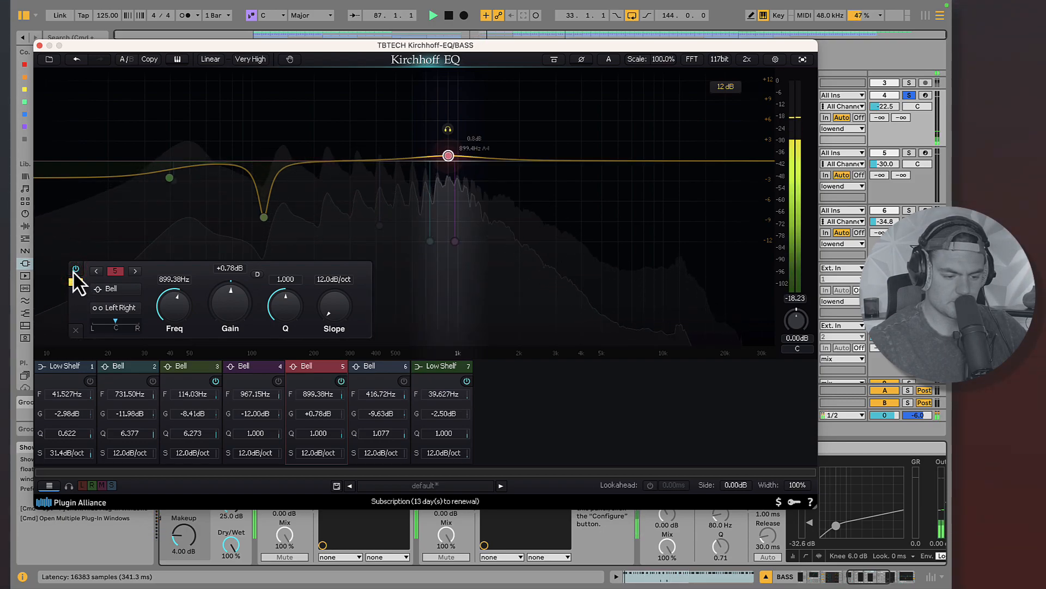
left_click(76, 270)
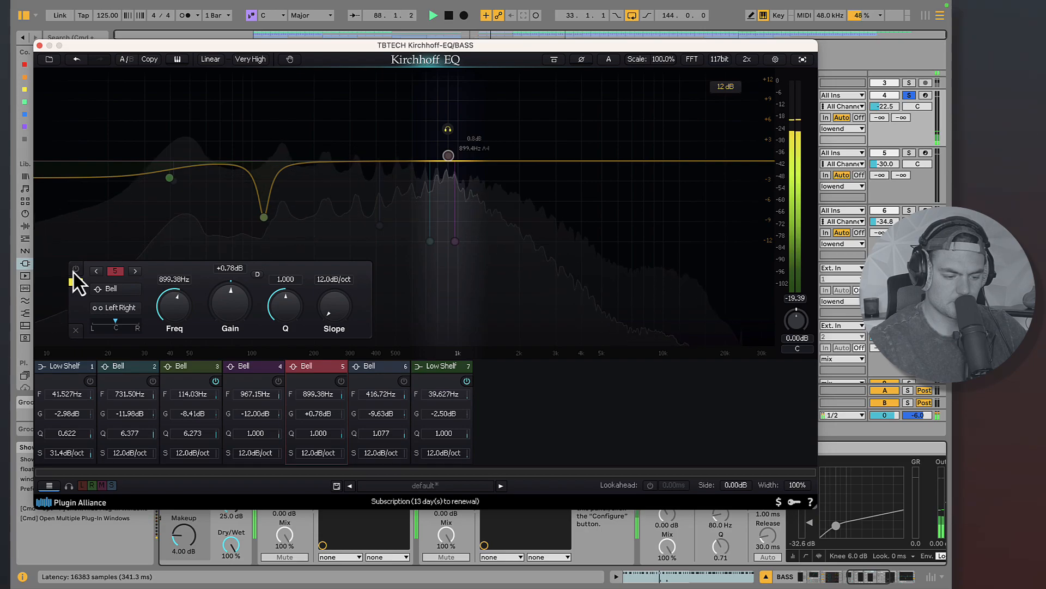
left_click(75, 269)
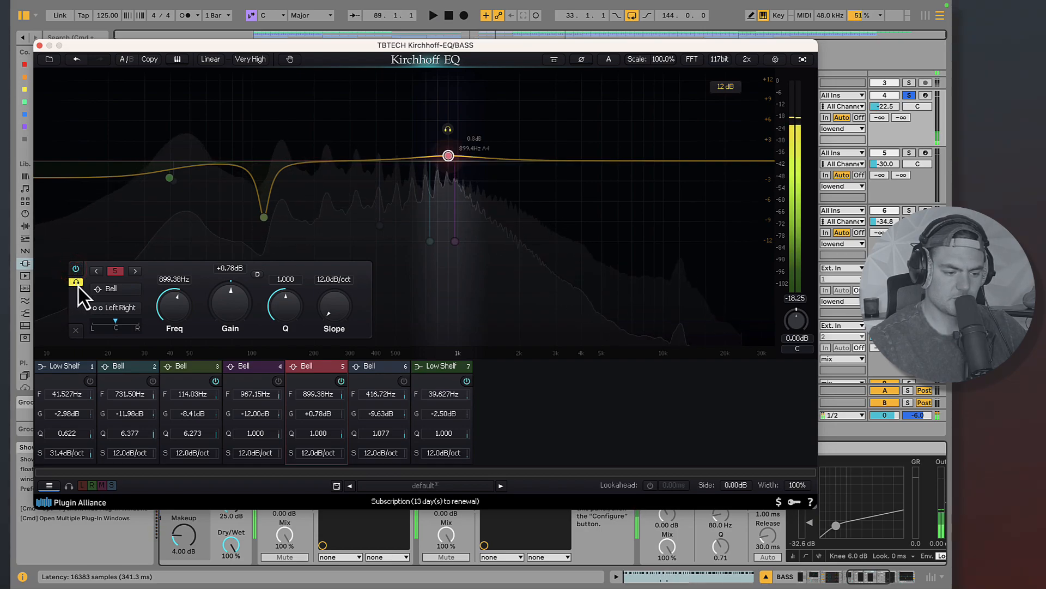
left_click(76, 283)
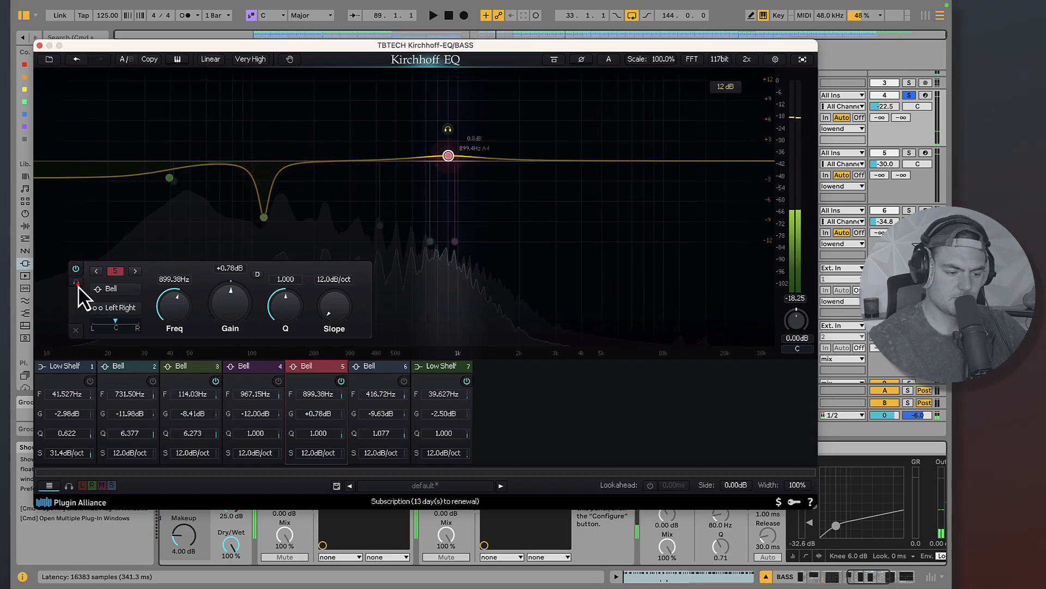
left_click(39, 45)
- Activate the kick-sidechained Compressor after the Kirchhoff-EQ and compare the bass with it on and off during playback, leaving it on
scroll(501, 459, "right", 8)
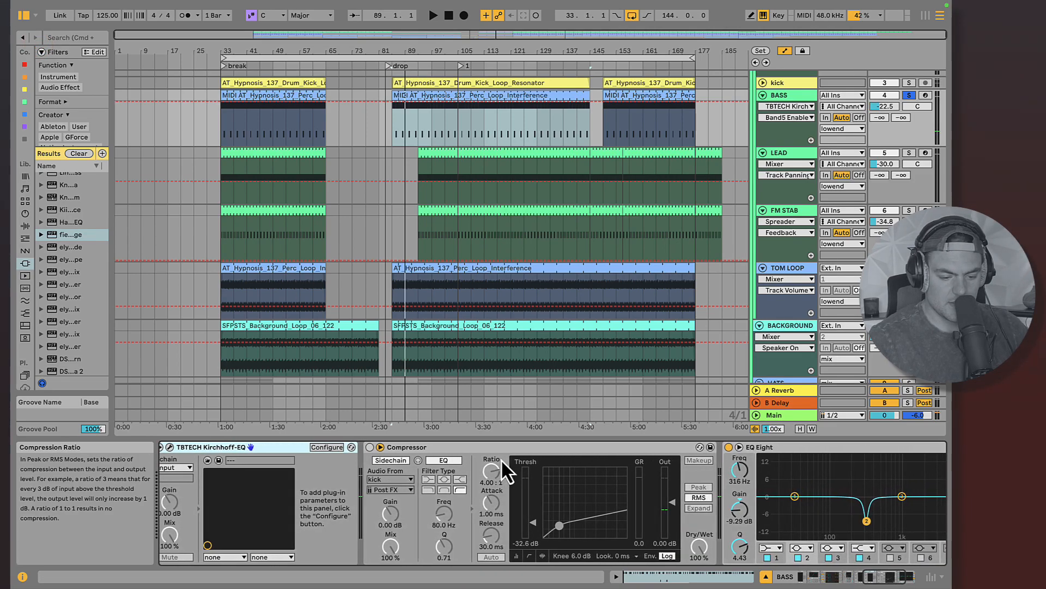
scroll(502, 459, "left", 5)
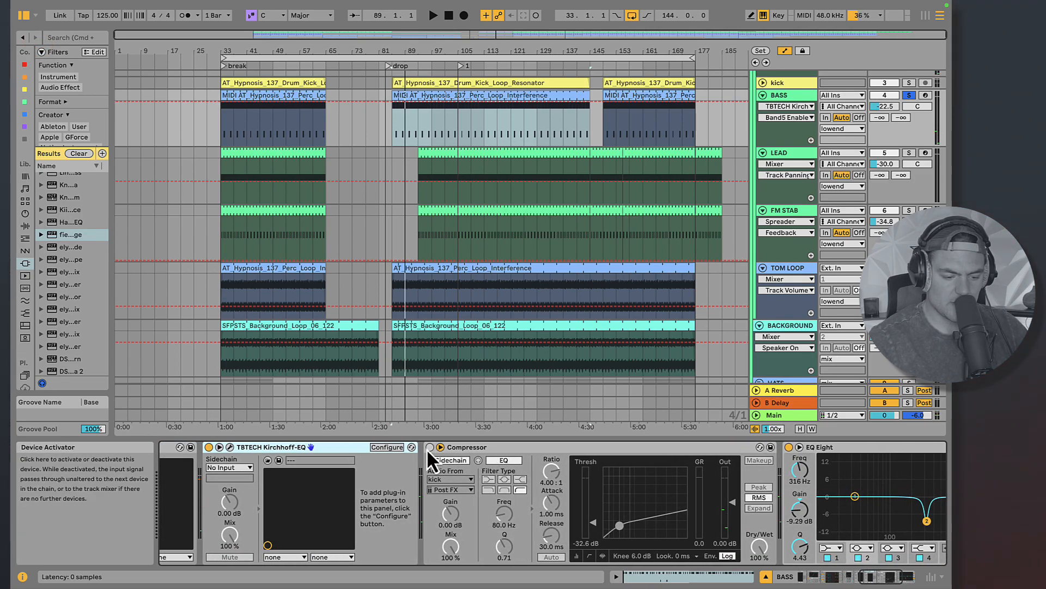
left_click(430, 447)
key("space")
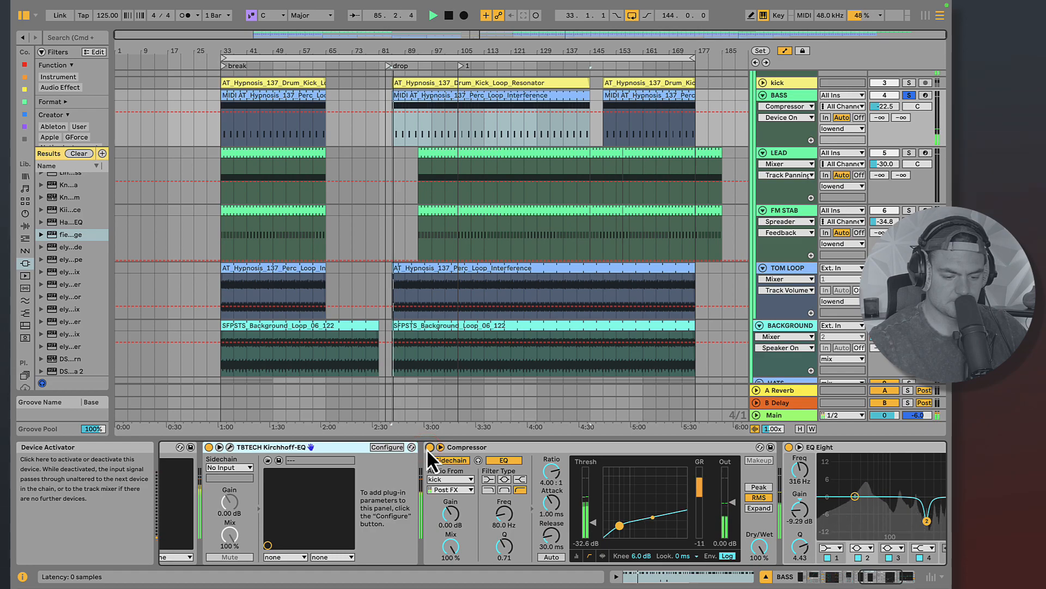
left_click(428, 447)
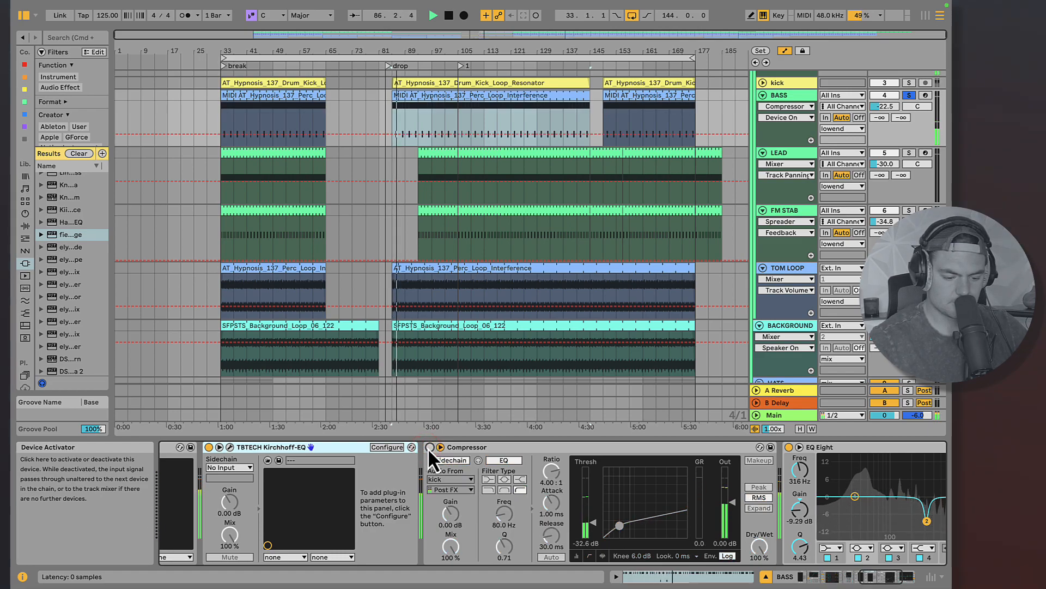
left_click(430, 447)
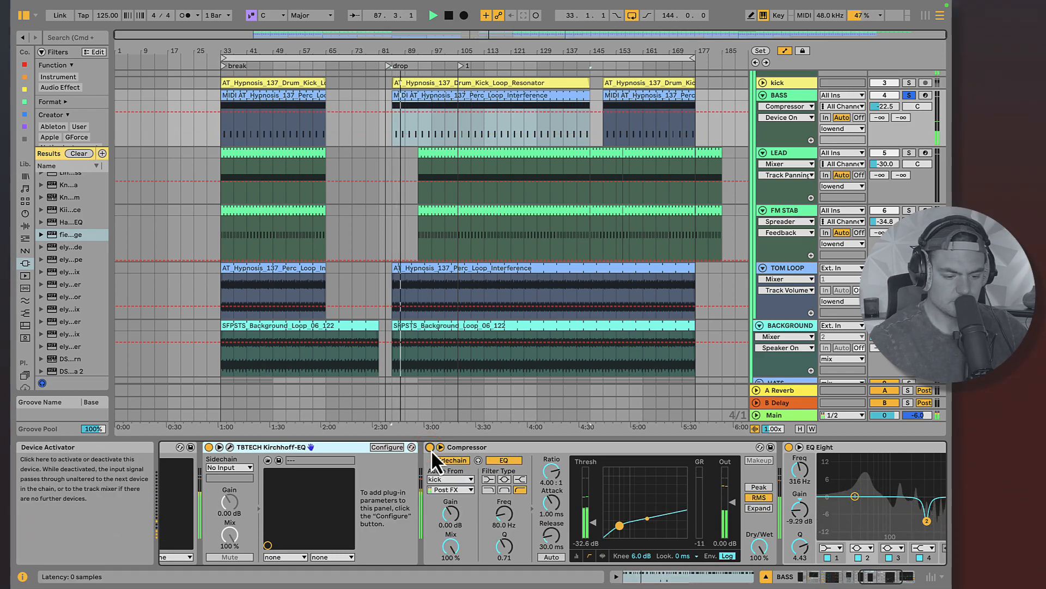
left_click(429, 448)
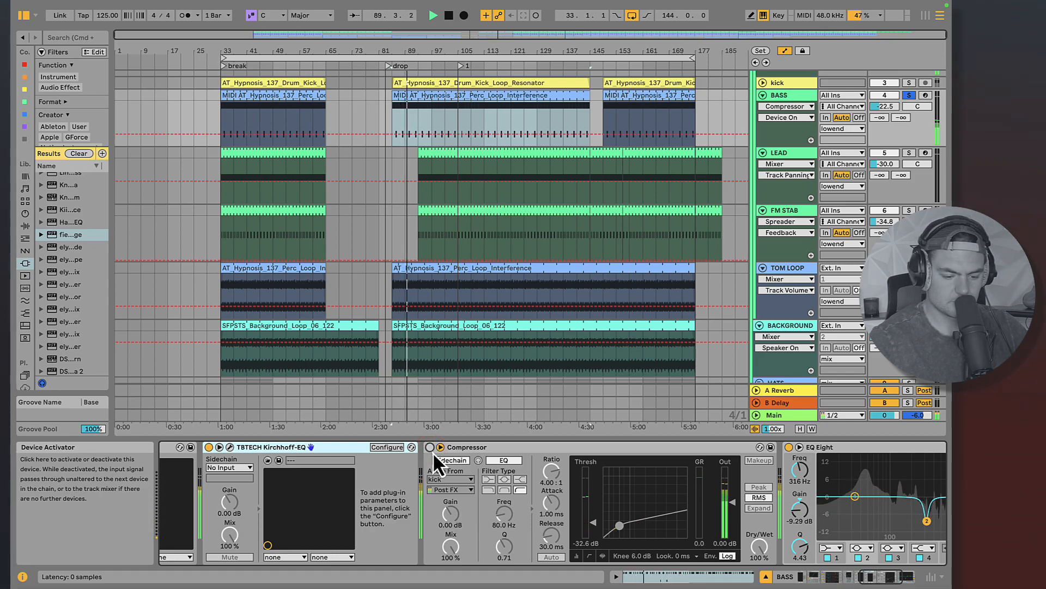
left_click(430, 448)
key("space")
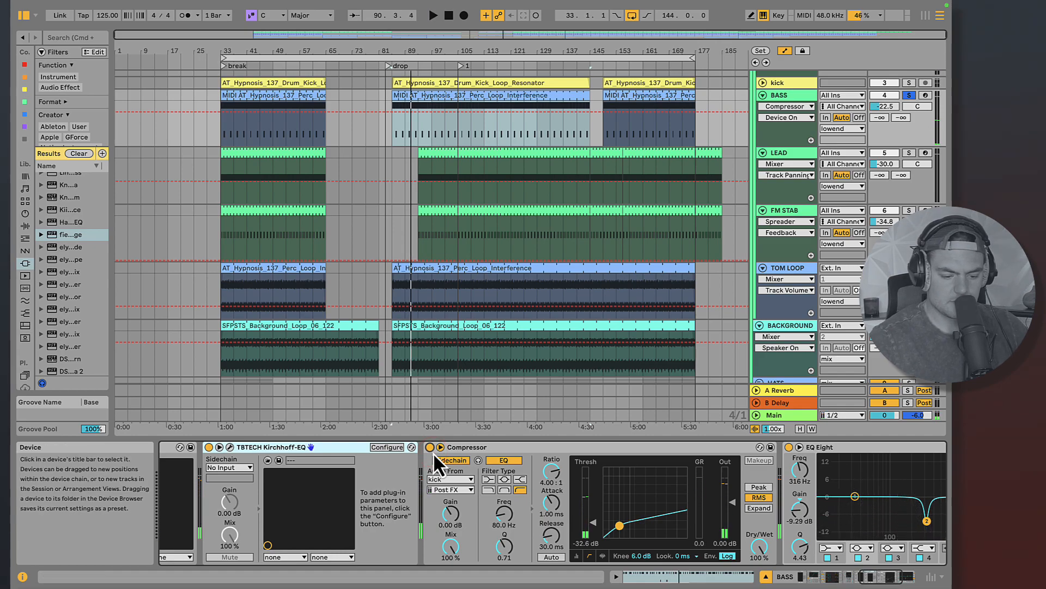
left_click_drag(248, 446, 499, 456)
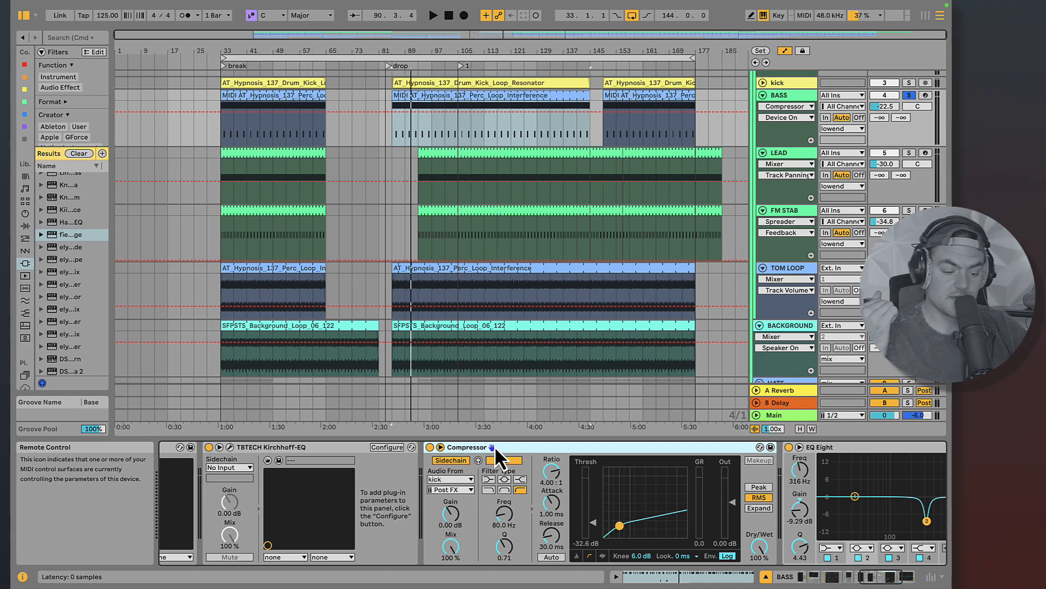
- Enlarge the EQ Eight display on the BASS track, turn on audition mode and listen to the 316 Hz cut (band 2), closing the enlarged display
scroll(309, 522, "down", 5)
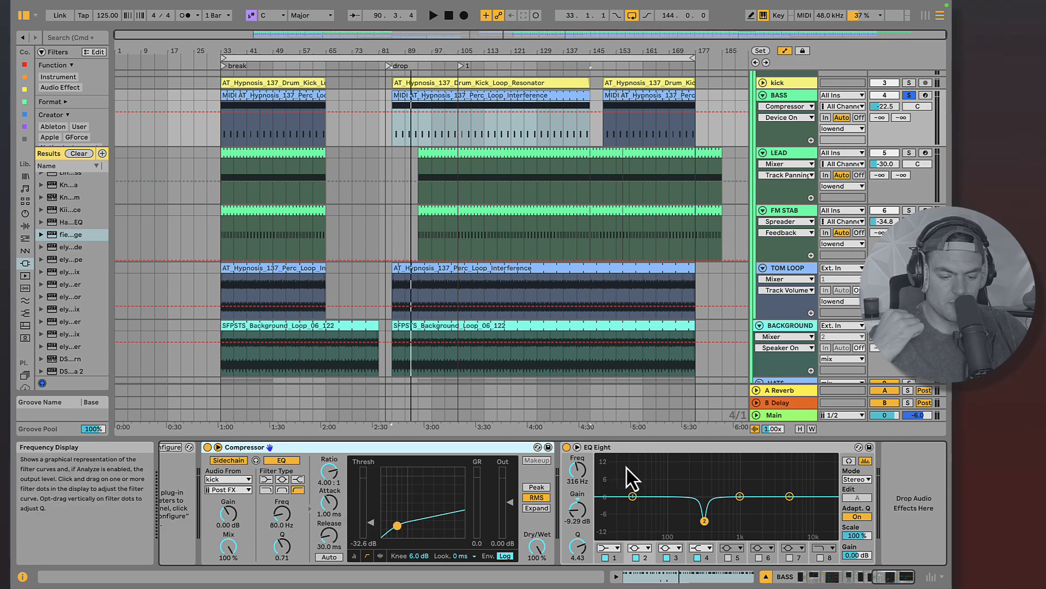
left_click(577, 447)
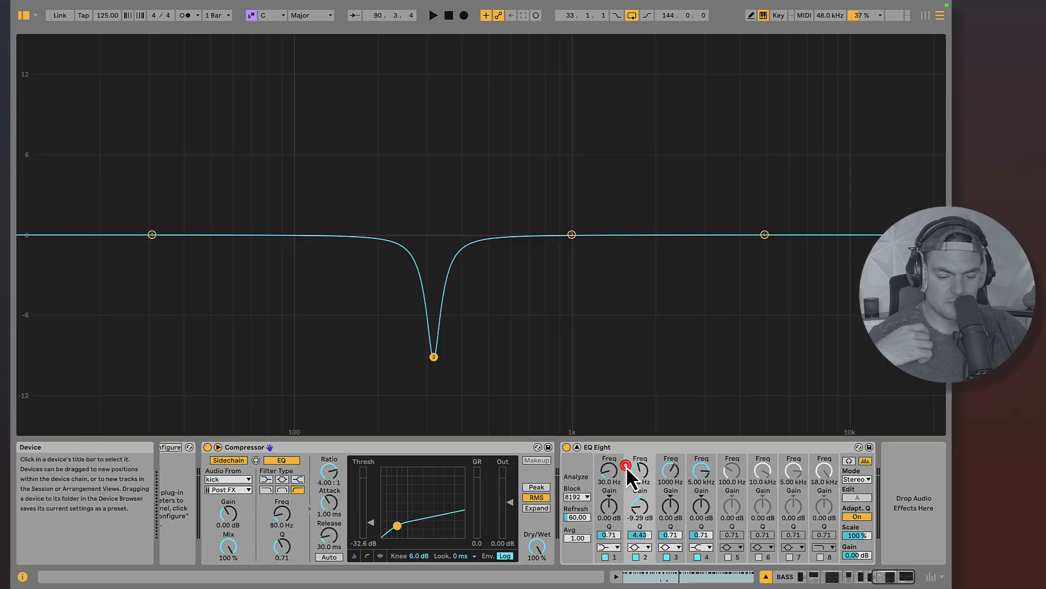
left_click(434, 355)
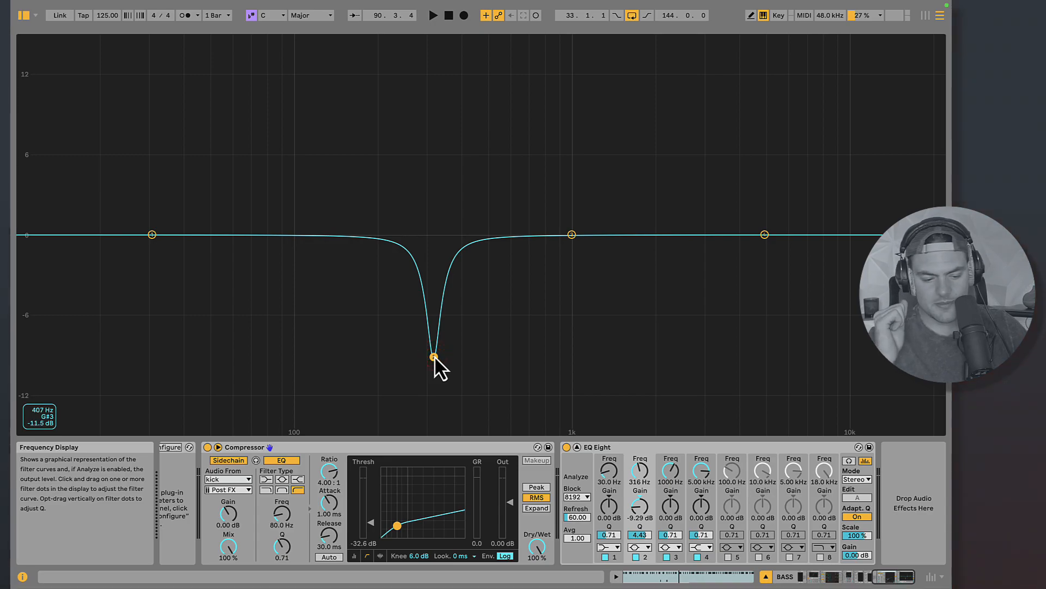
left_click(849, 461)
key("space")
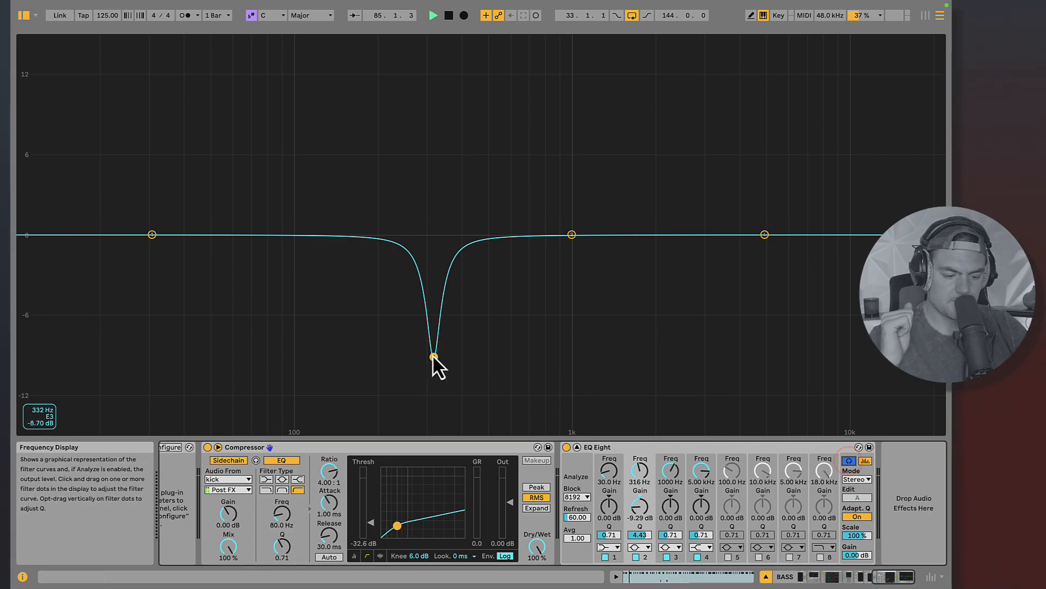
left_click(432, 355)
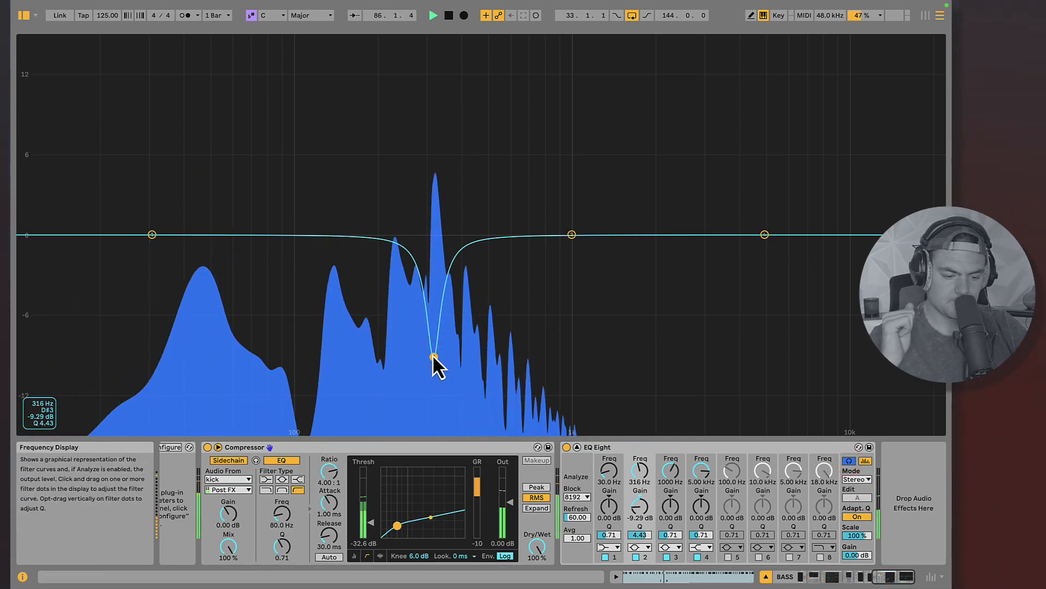
key("space")
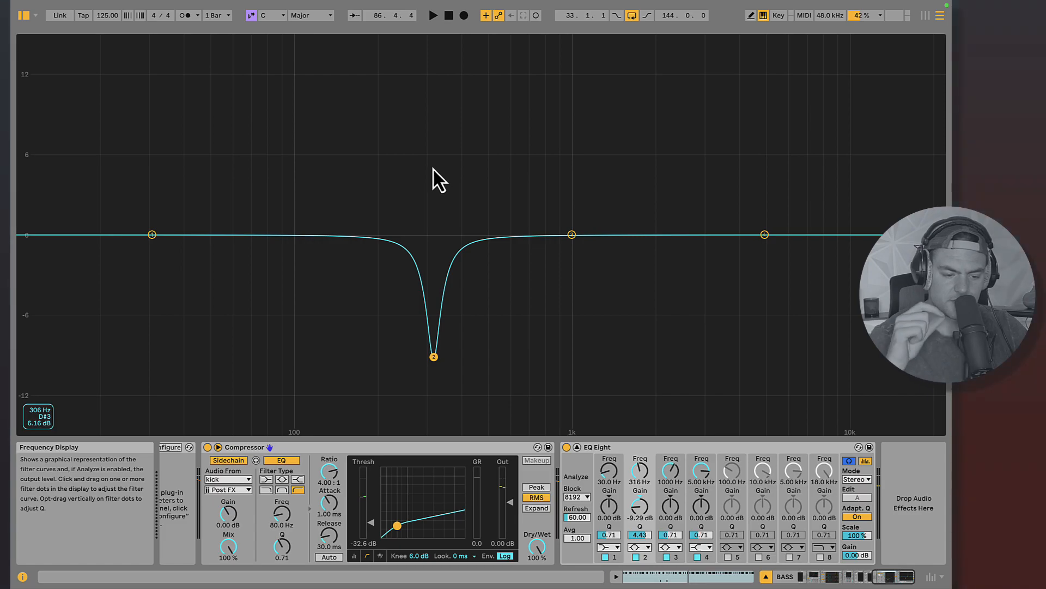
key("Escape")
- Return to the start of the BASS device chain and play the soloed bass while looking over its devices
scroll(618, 527, "left", 20)
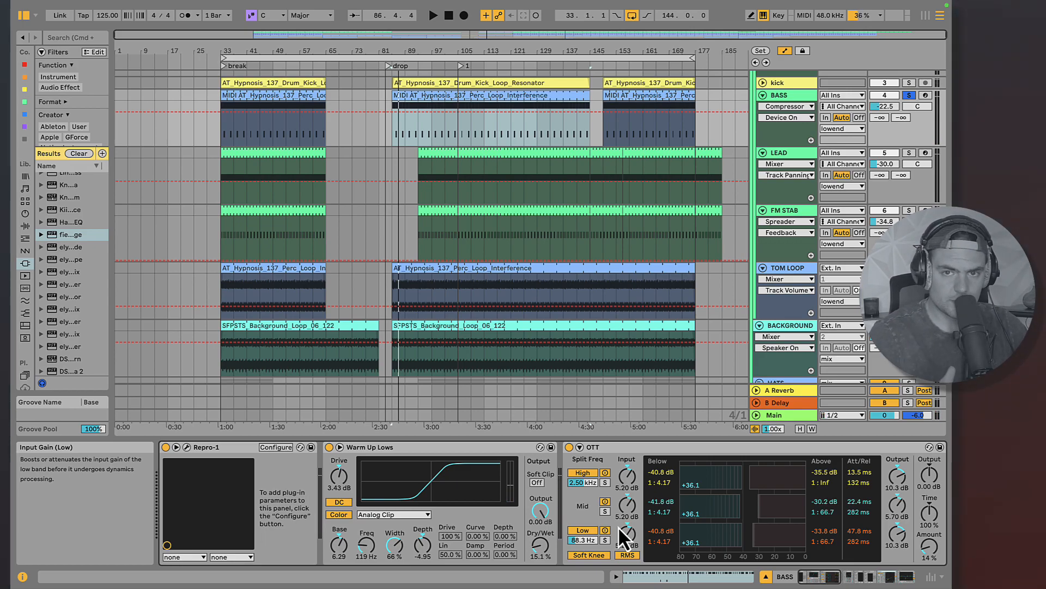
key("space")
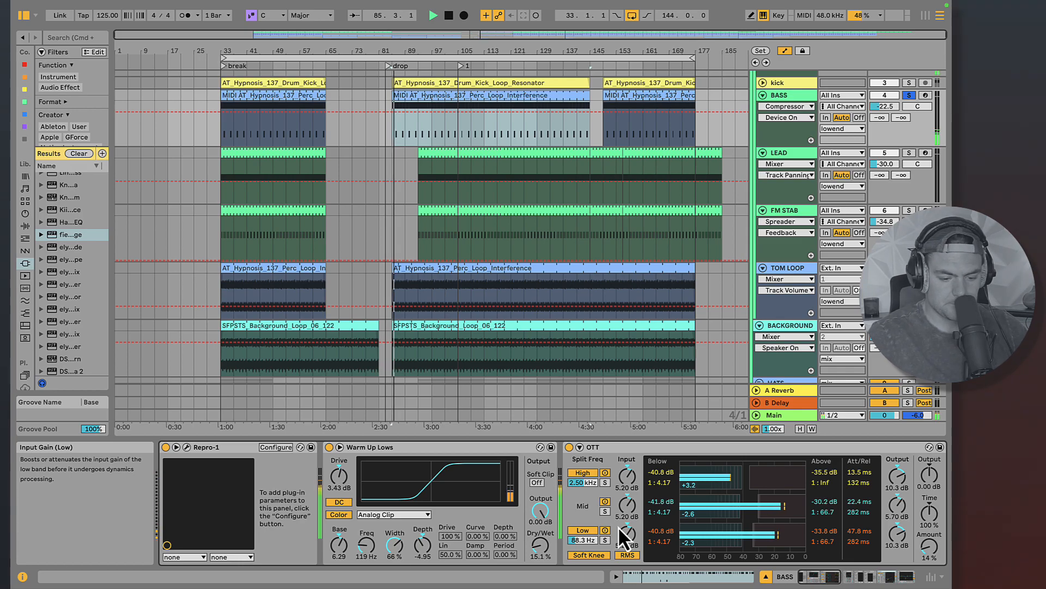
scroll(748, 478, "right", 15)
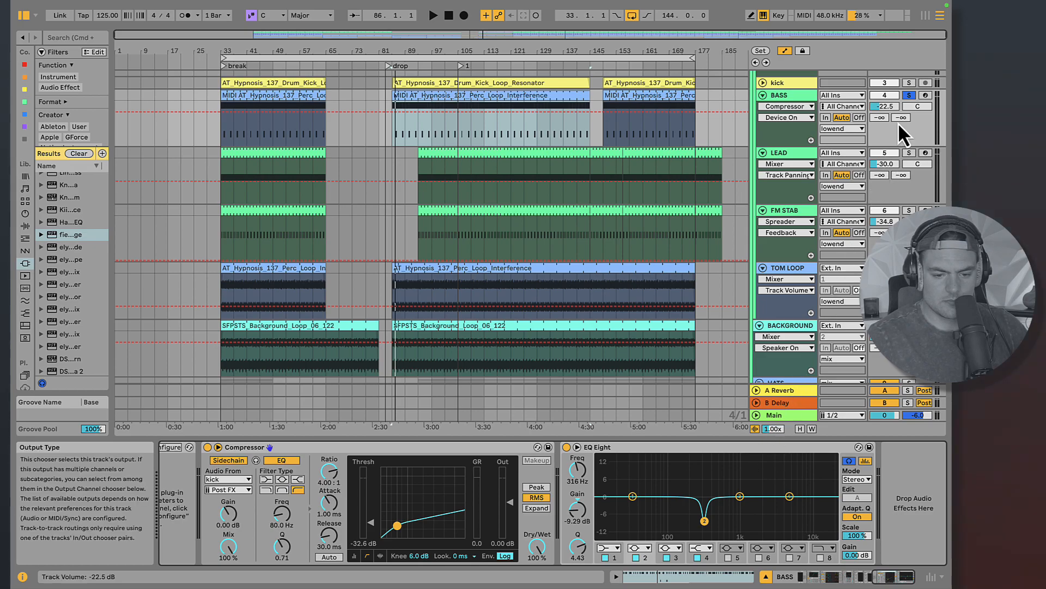
- Turn off the BASS track's solo and set the mix group's track volume to -5.0 dB
left_click(909, 94)
scroll(773, 137, "down", 5)
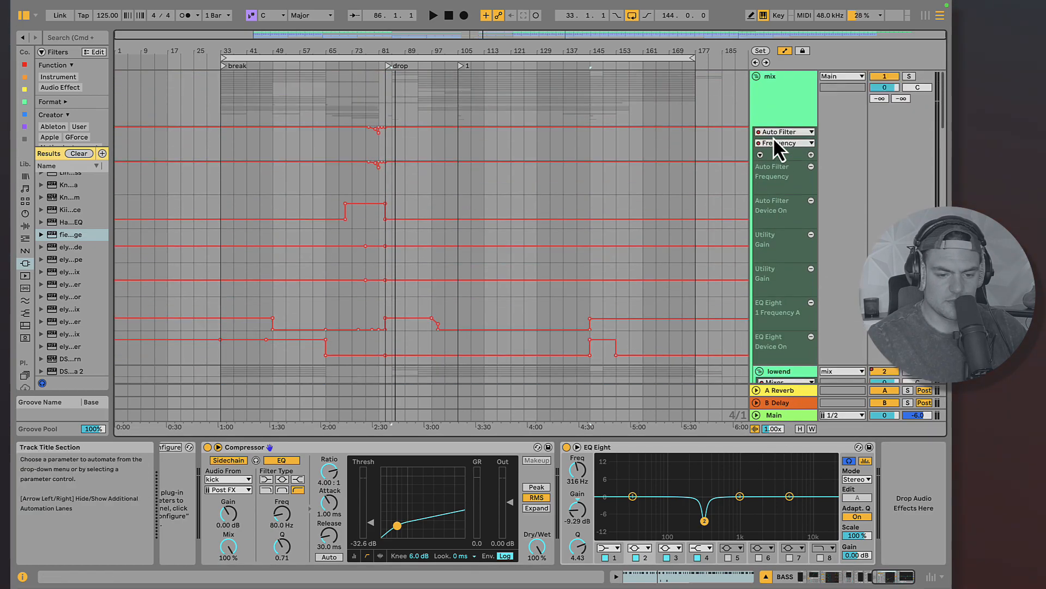
left_click(783, 95)
left_click(888, 87)
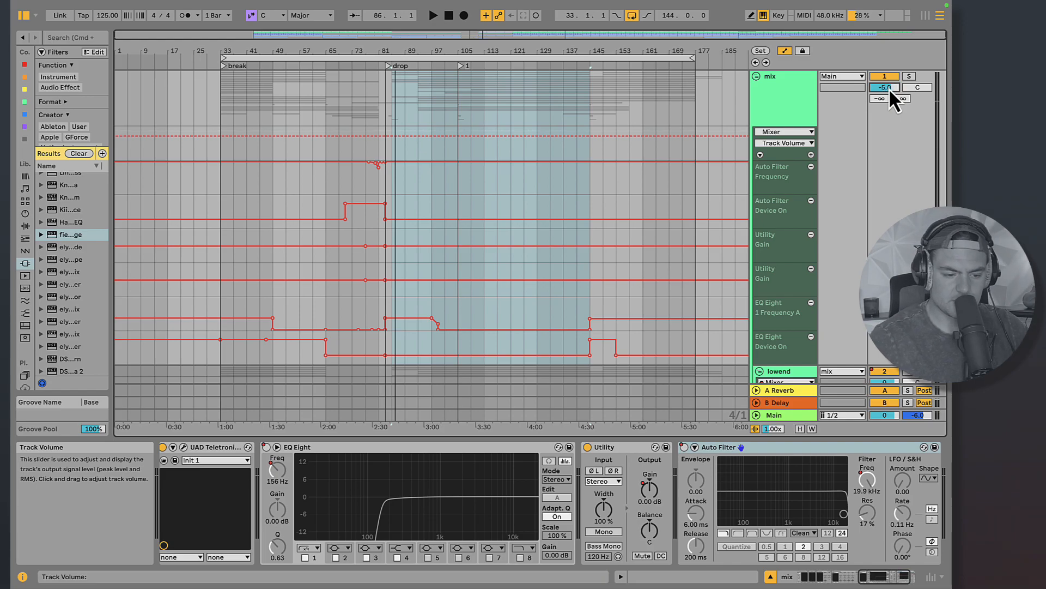
- Solo the kick and BASS tracks together and start playback from locator 1 in the drop
scroll(624, 335, "down", 10)
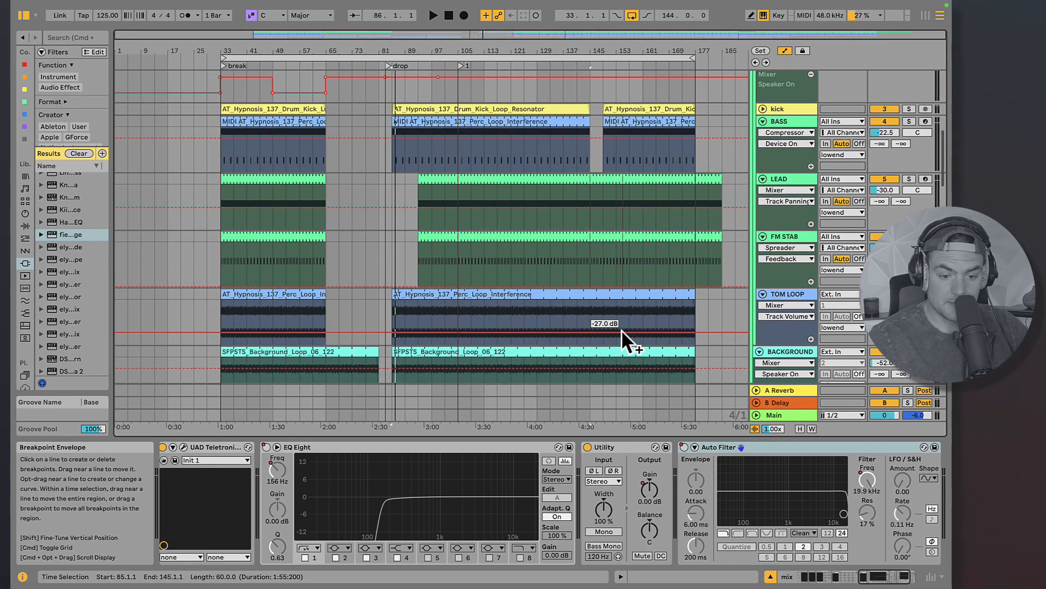
left_click(906, 108)
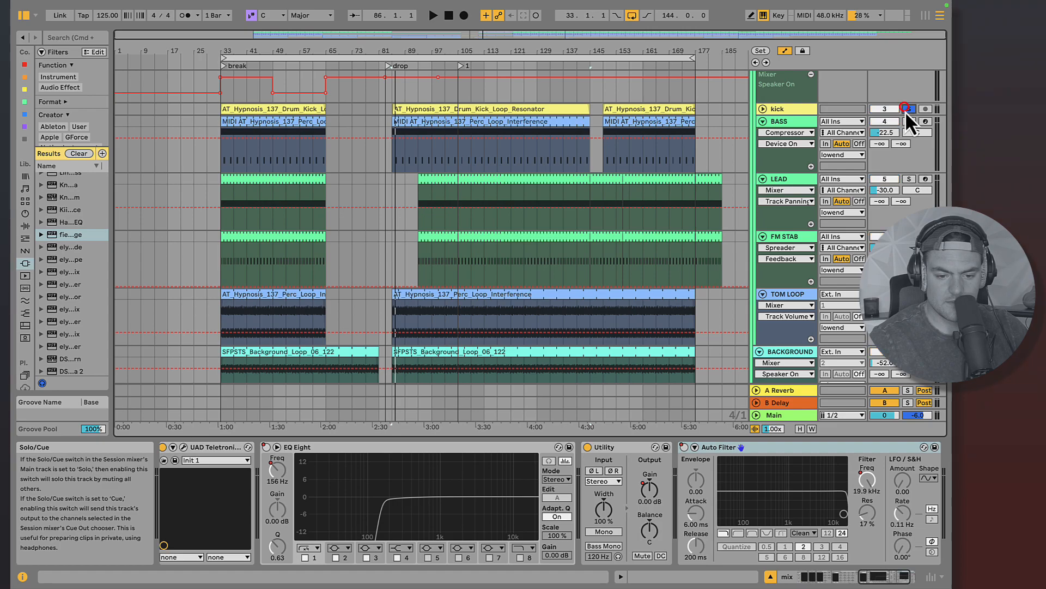
left_click(907, 119)
left_click(458, 65)
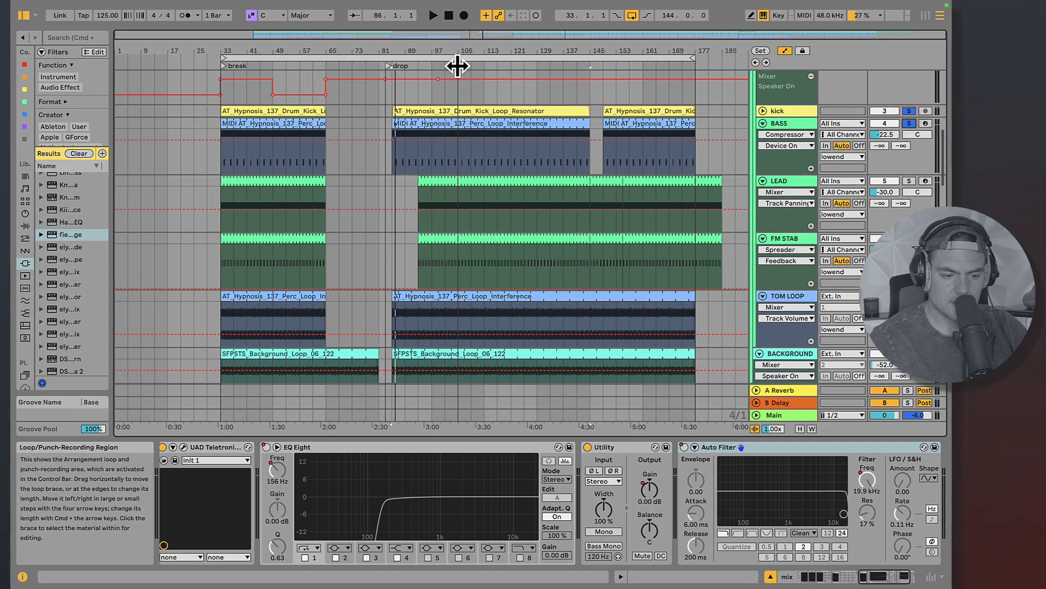
key("space")
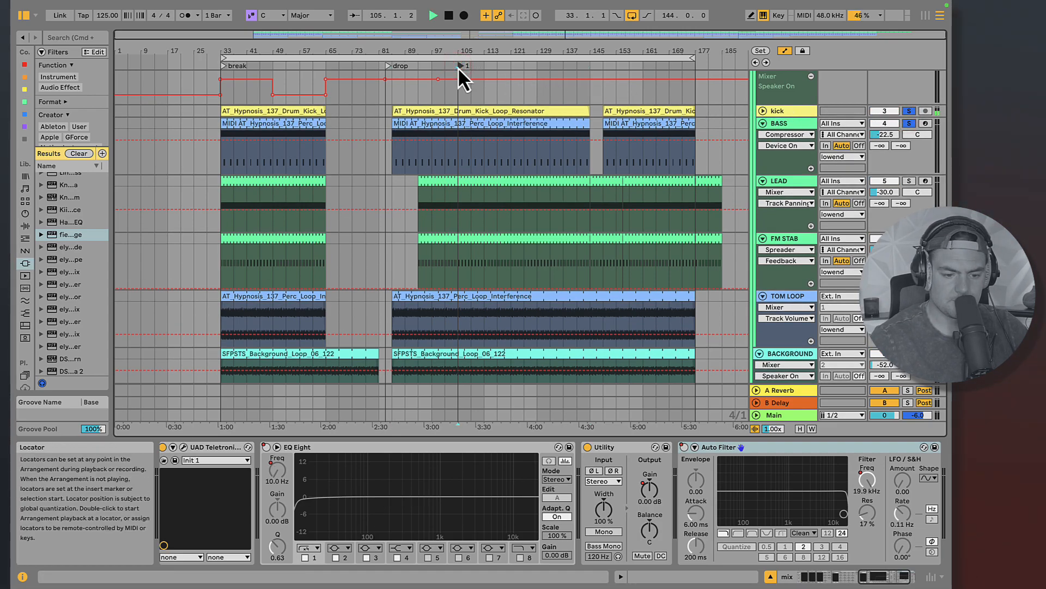
- Compare the BASS track's sidechained Compressor off and on against the kick during playback, leaving it on
scroll(457, 67, "up", 5)
scroll(458, 67, "up", 3)
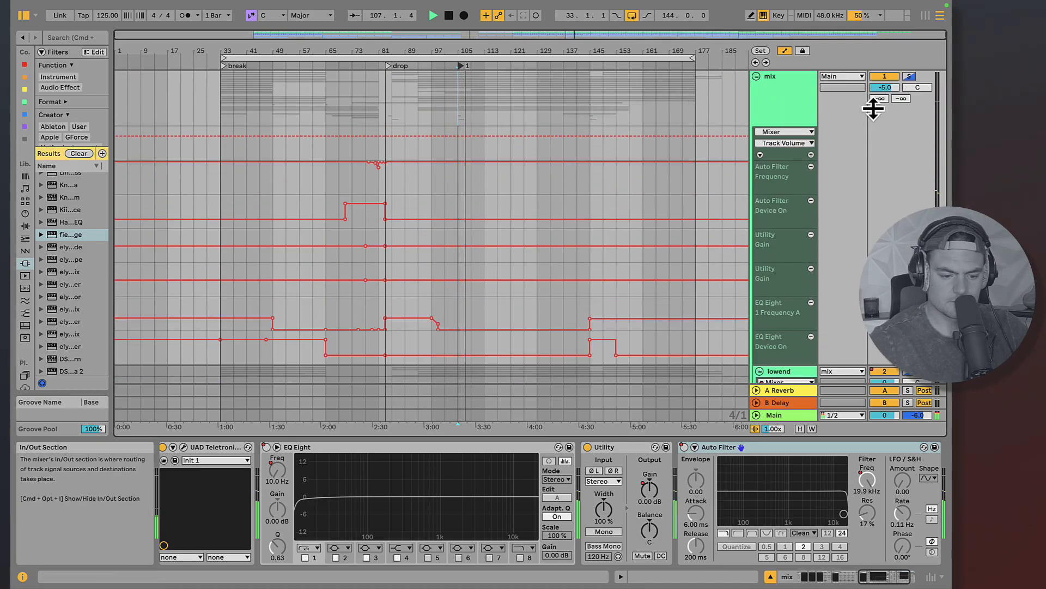
scroll(637, 139, "down", 10)
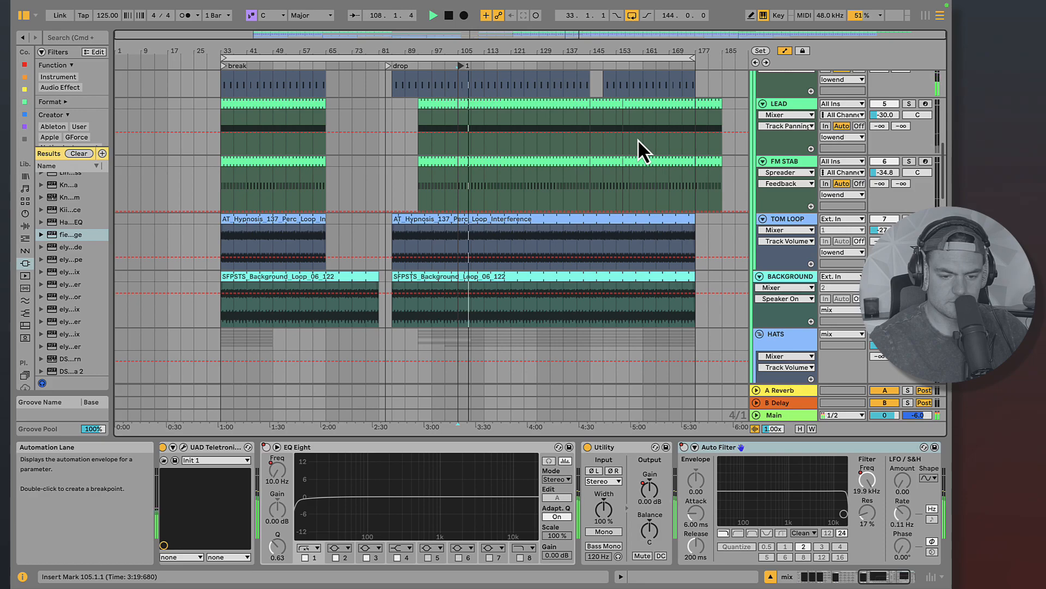
scroll(770, 159, "up", 6)
left_click(784, 194)
left_click(783, 190)
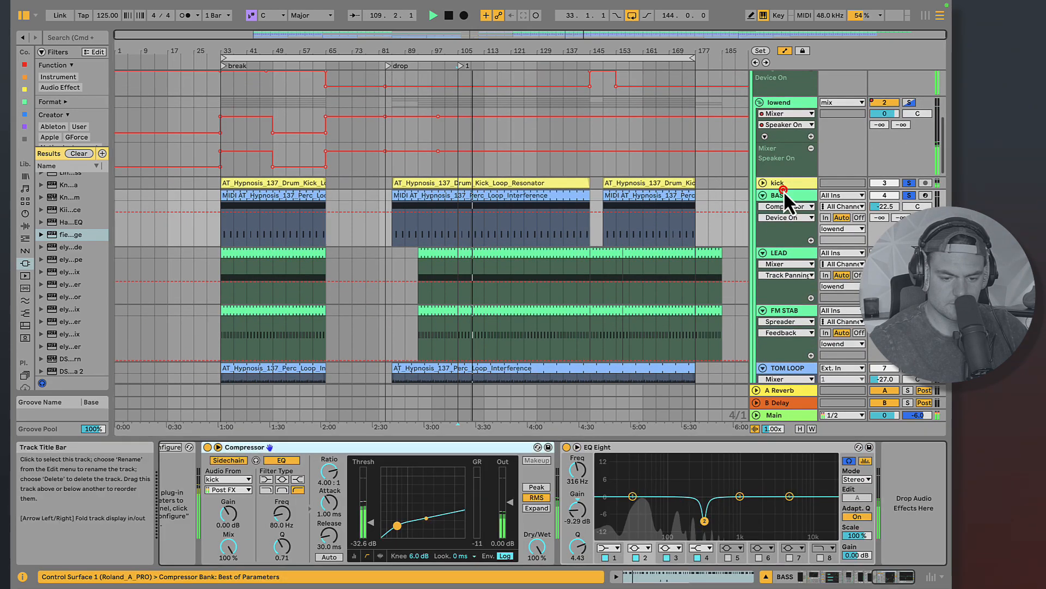
scroll(512, 458, "left", 5)
left_click(441, 446)
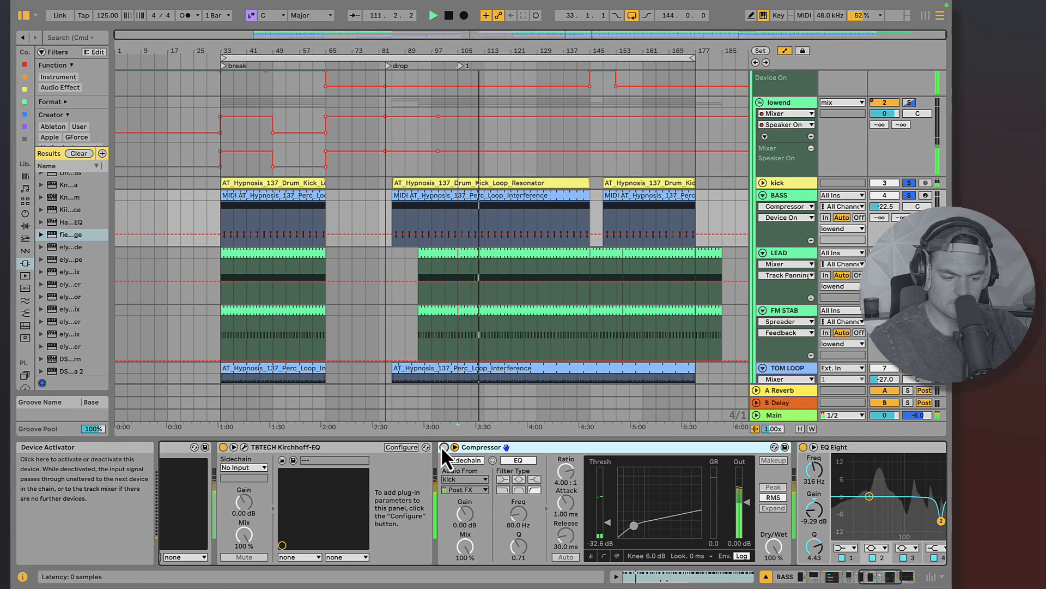
left_click(443, 447)
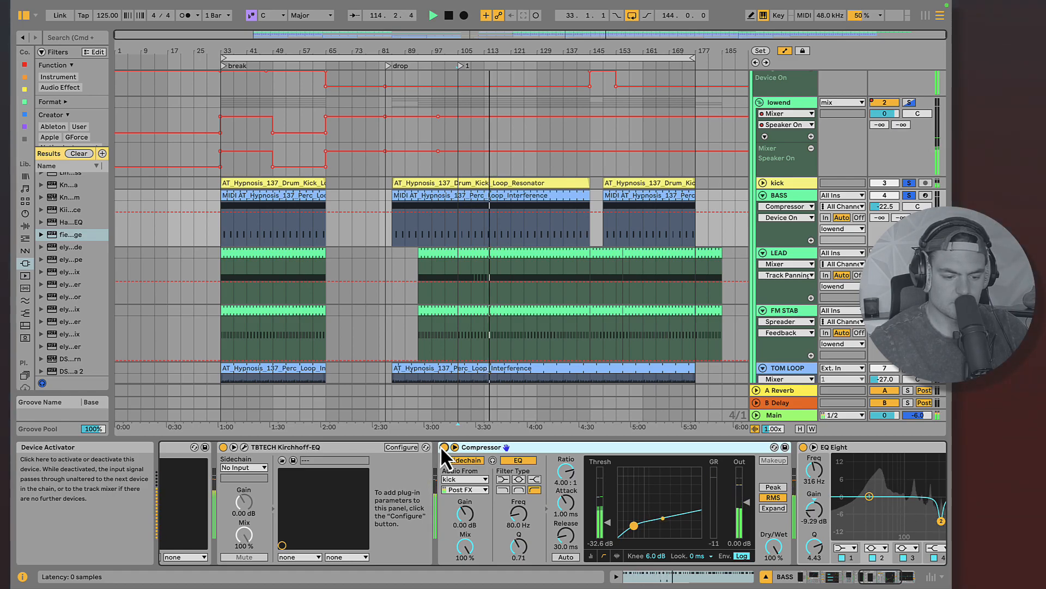
left_click(443, 447)
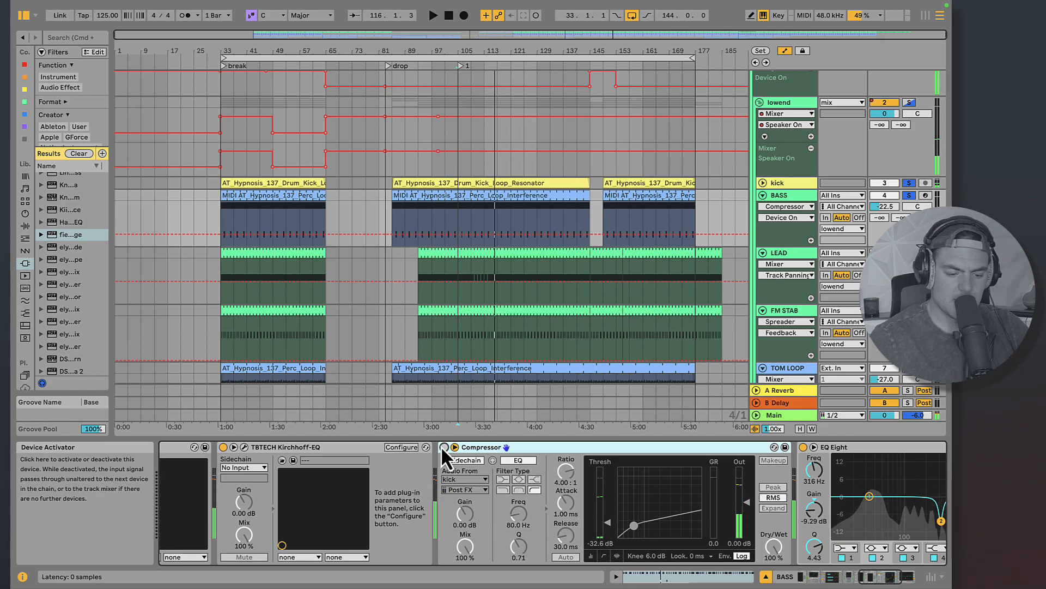
left_click(443, 447)
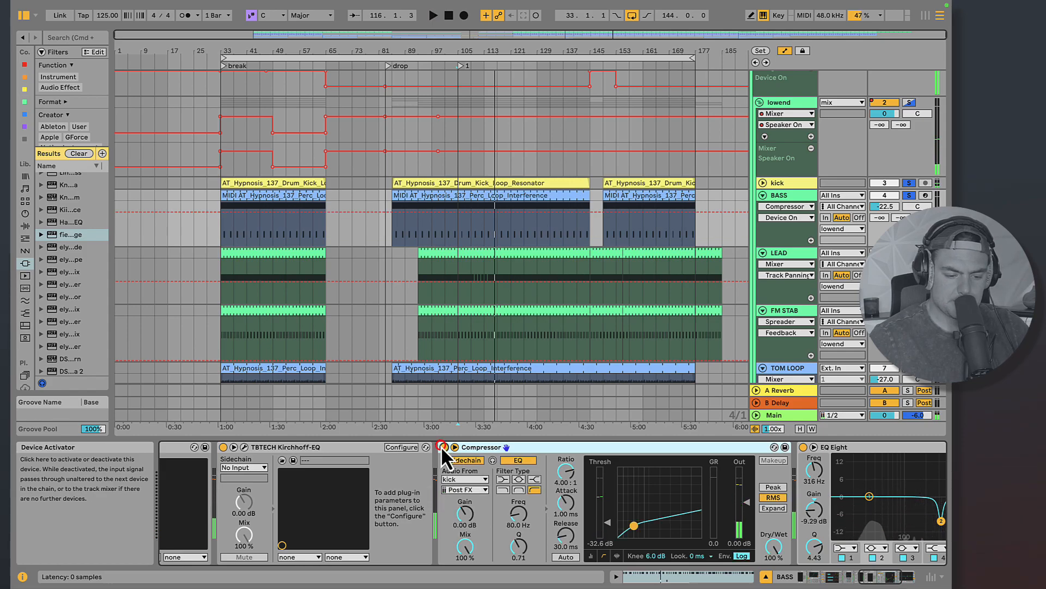
- Set the BASS Compressor's Dry/Wet to 50 % and play the kick and bass together from locator 1
left_click(481, 448)
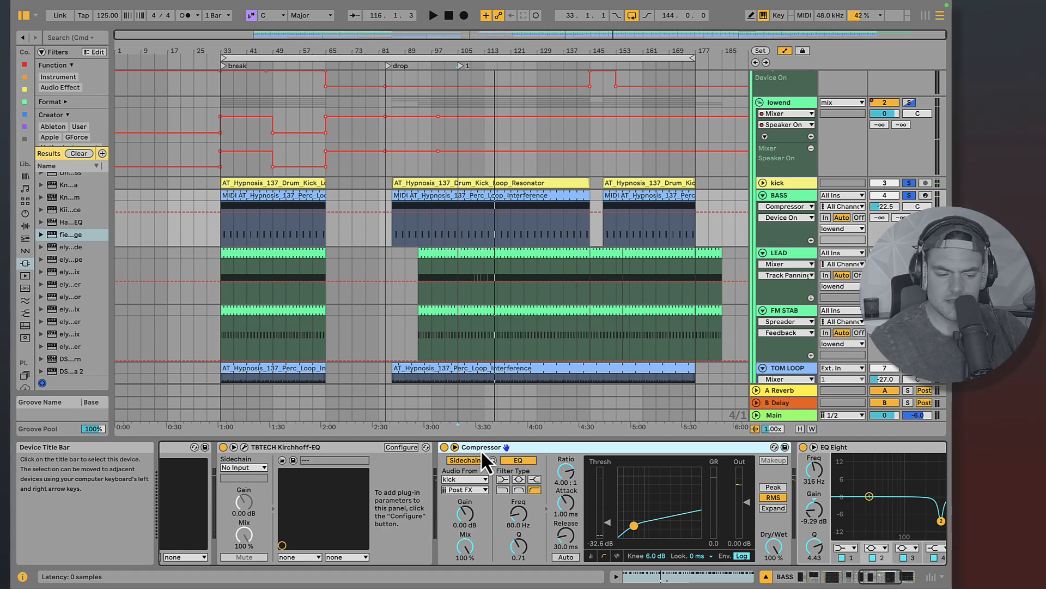
left_click_drag(780, 546, 781, 548)
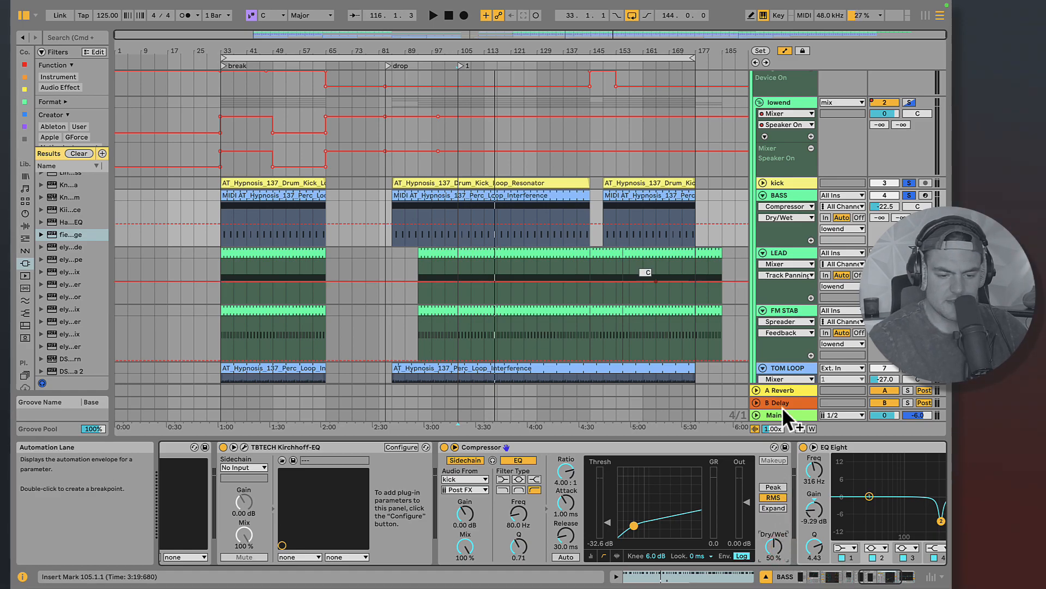
left_click(790, 182)
left_click(788, 194)
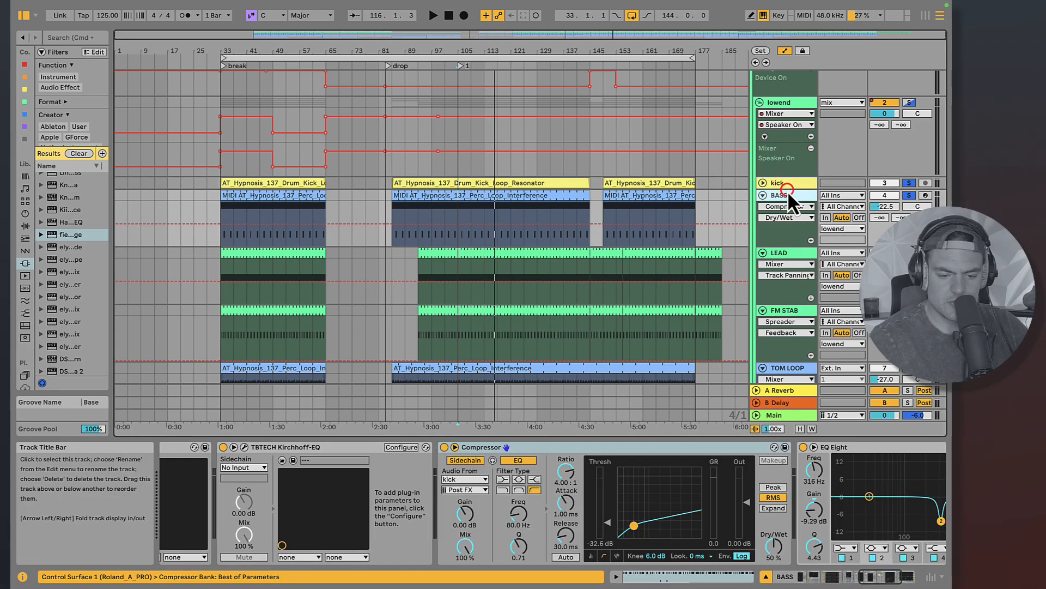
key("space")
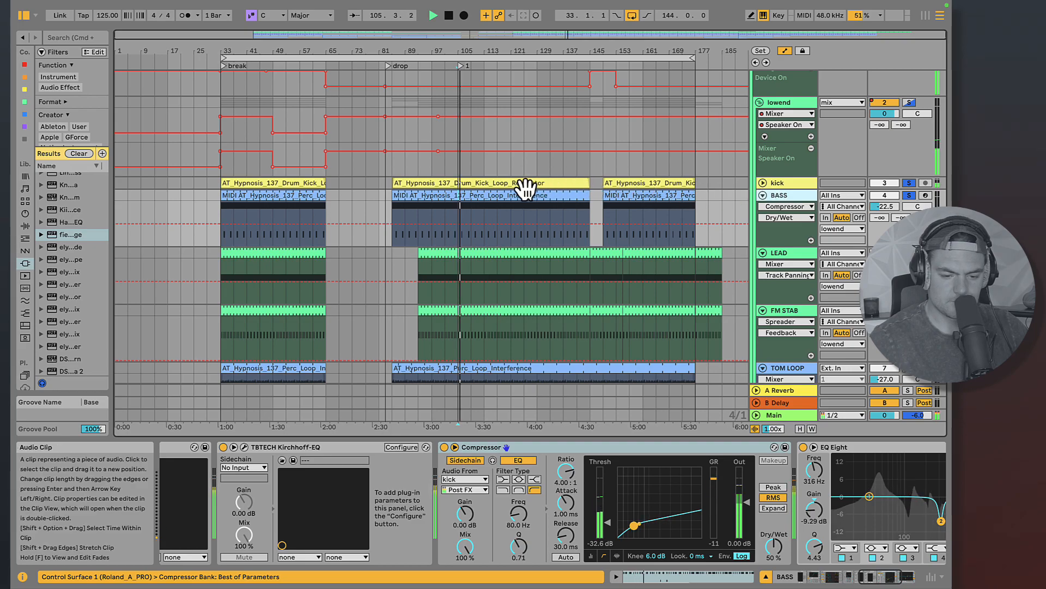
key("space")
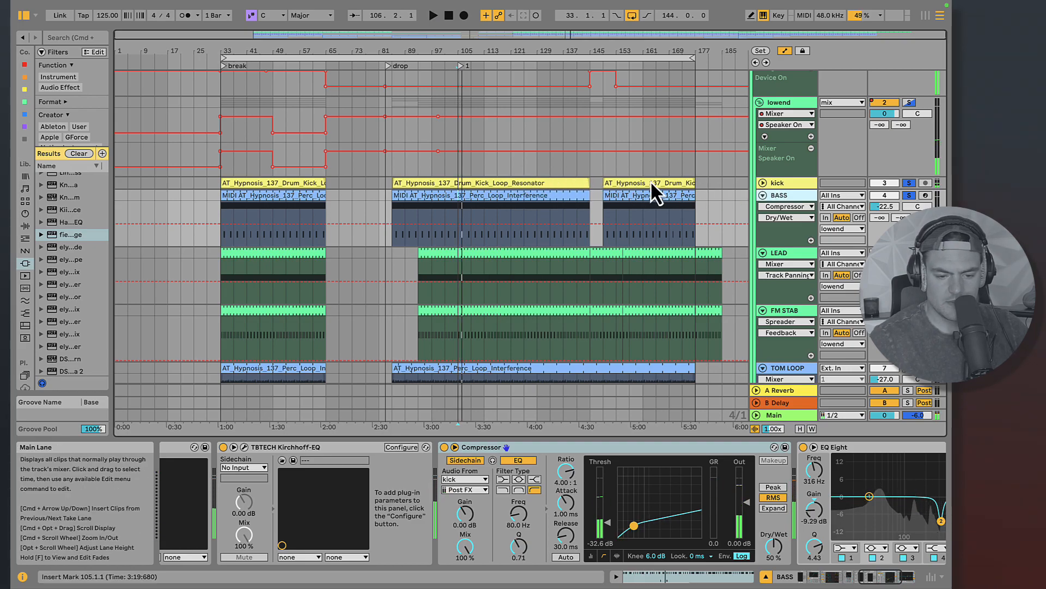
- Solo only the kick track and play it briefly from locator 1
left_click(777, 182)
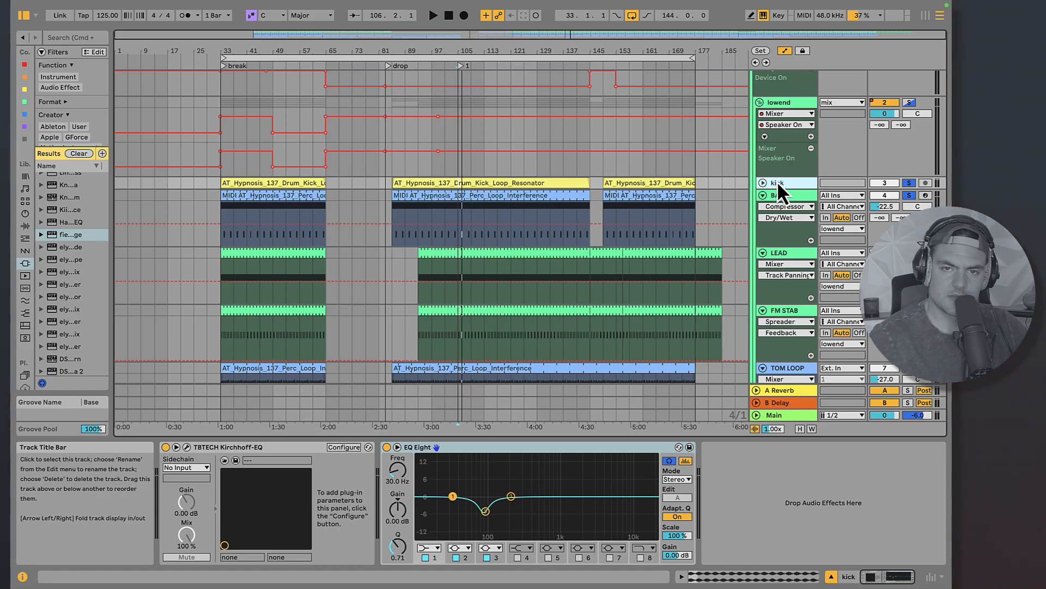
left_click(910, 183)
key("space")
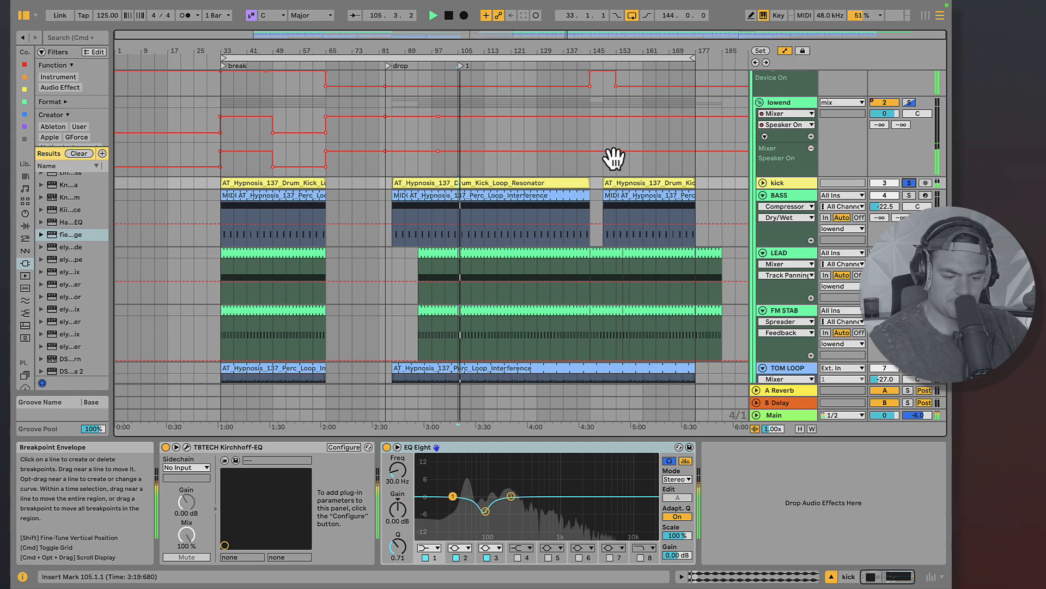
key("space")
- Enlarge the kick's EQ Eight display and compare the 88 Hz cut bypassed and enabled during playback, leaving it enabled and closing the enlarged display
left_click(773, 183)
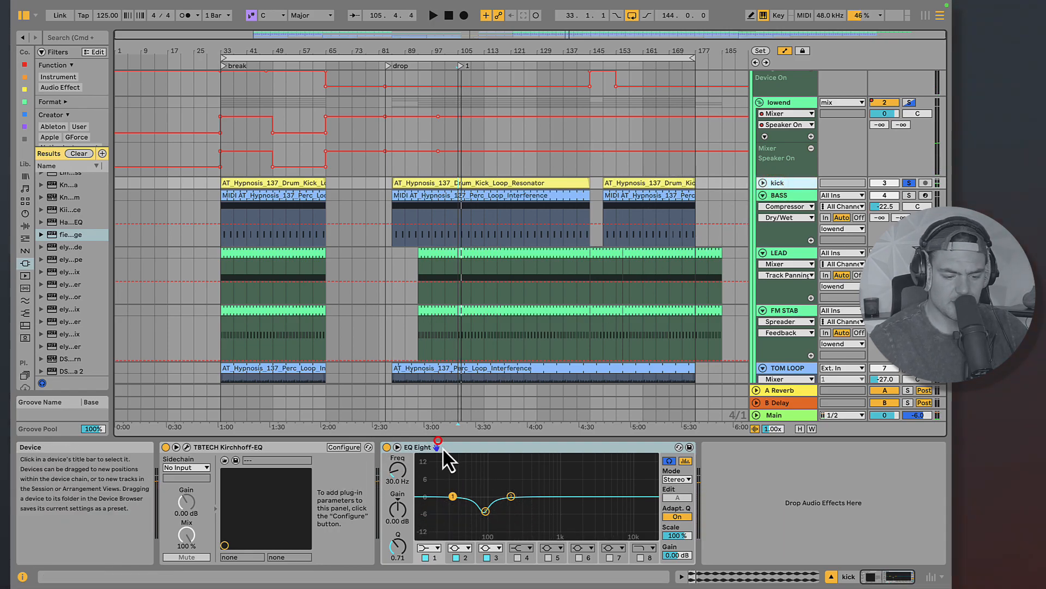
double_click(455, 468)
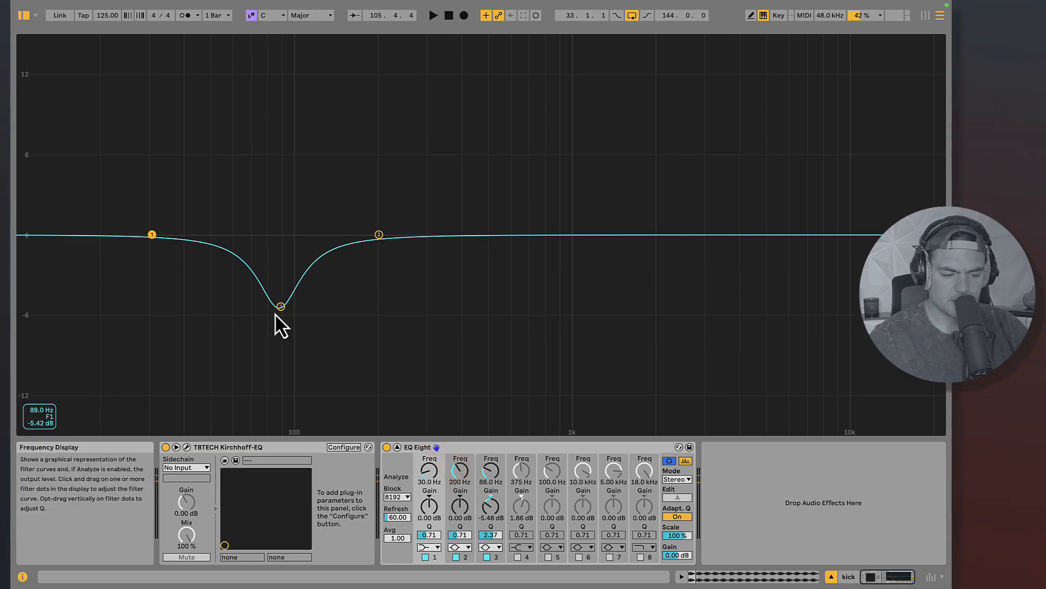
key("space")
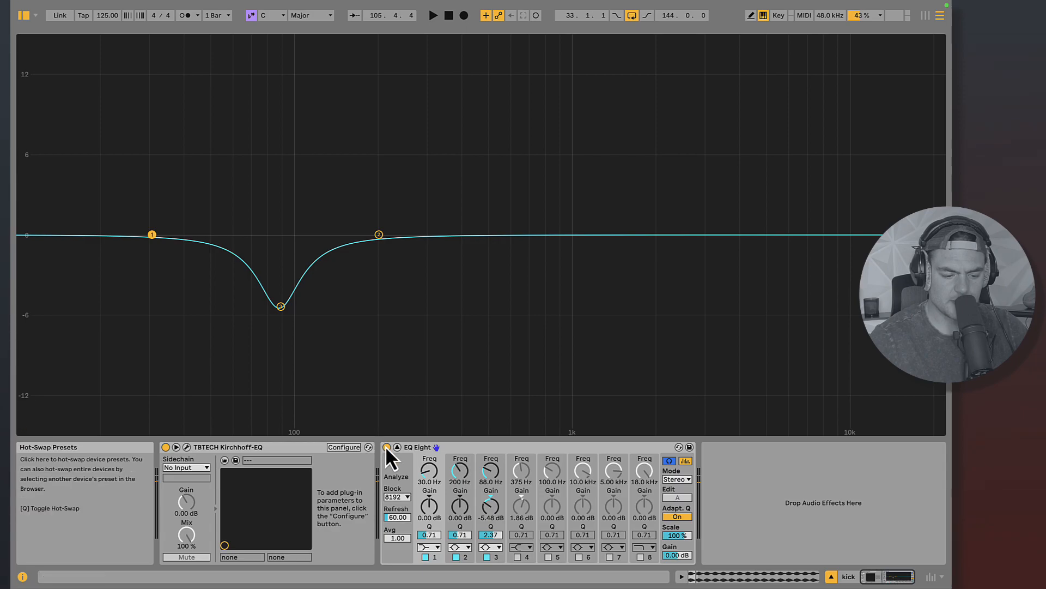
left_click(385, 447)
left_click(386, 447)
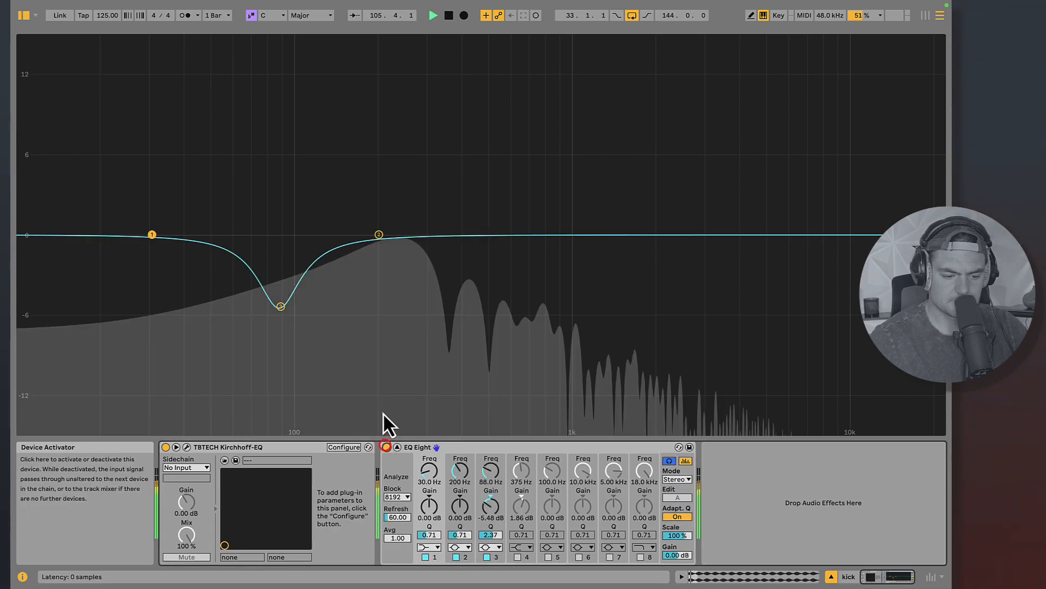
double_click(377, 329)
key("space")
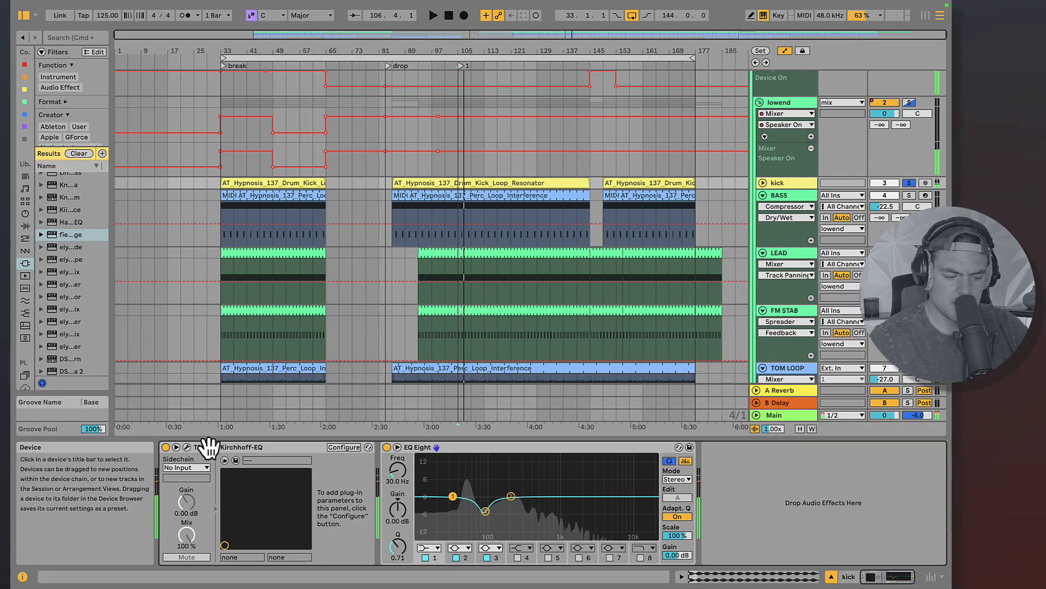
- Open the kick's Kirchhoff-EQ, examine its 328 Hz bell cut and close the plug-in window
left_click(188, 447)
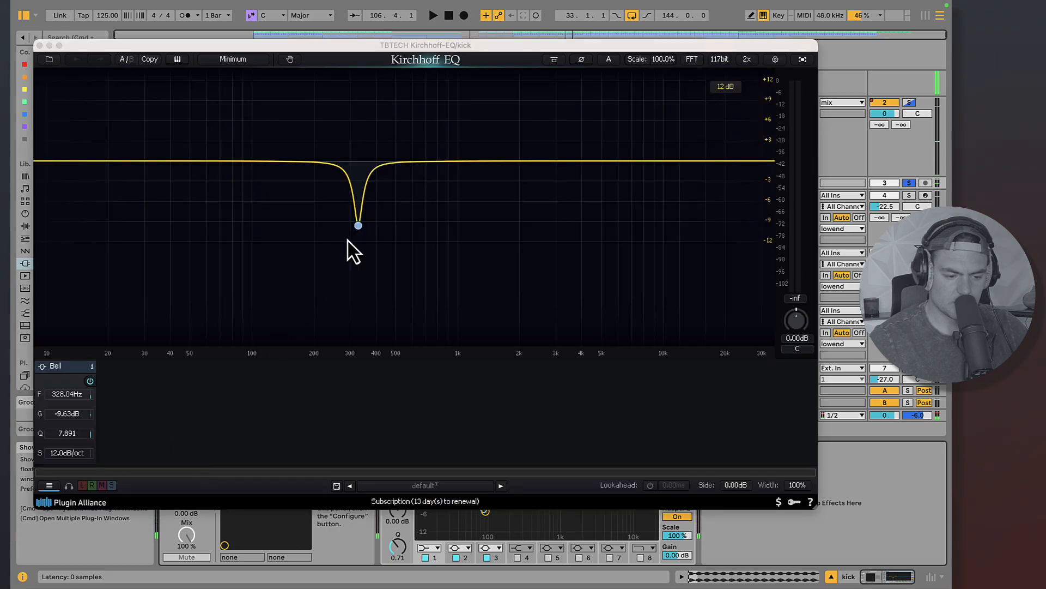
left_click(357, 226)
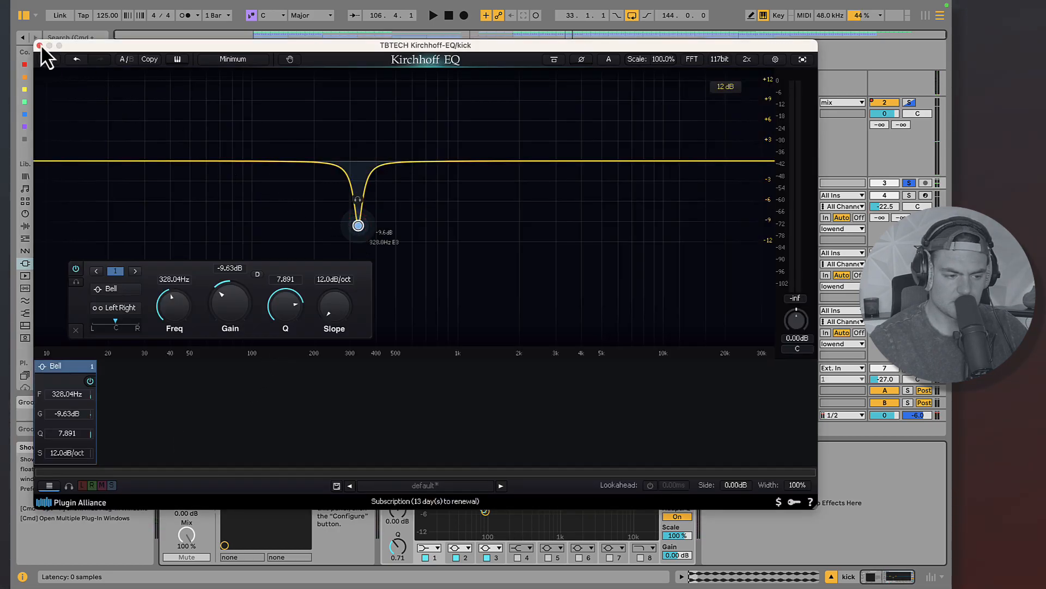
left_click(39, 45)
- Compare the kick's Kirchhoff-EQ bypassed and enabled during playback, leaving it enabled
key("space")
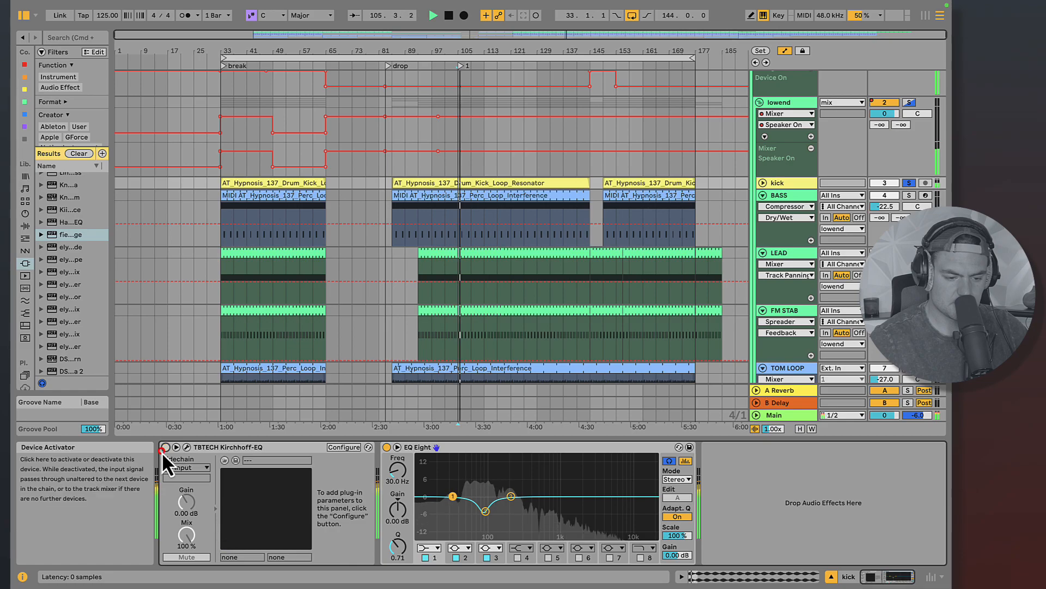
left_click(165, 447)
left_click(165, 446)
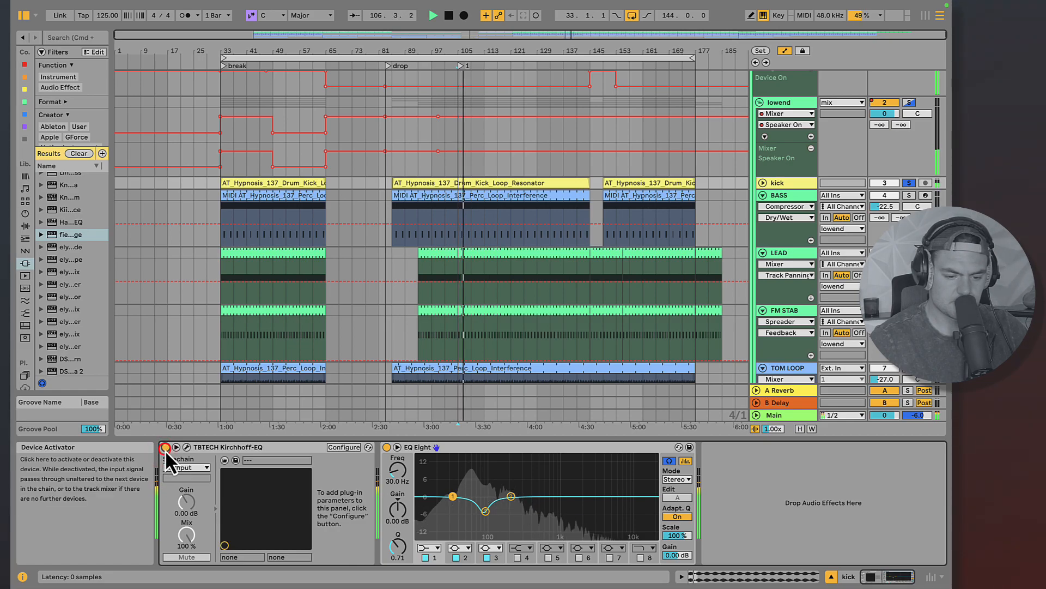
left_click(165, 447)
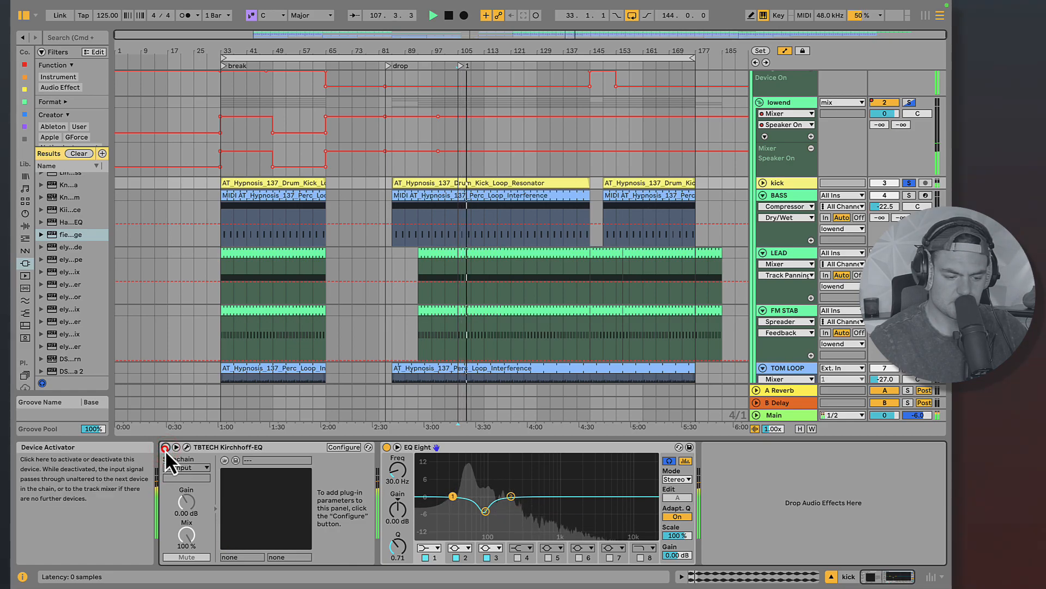
left_click(166, 447)
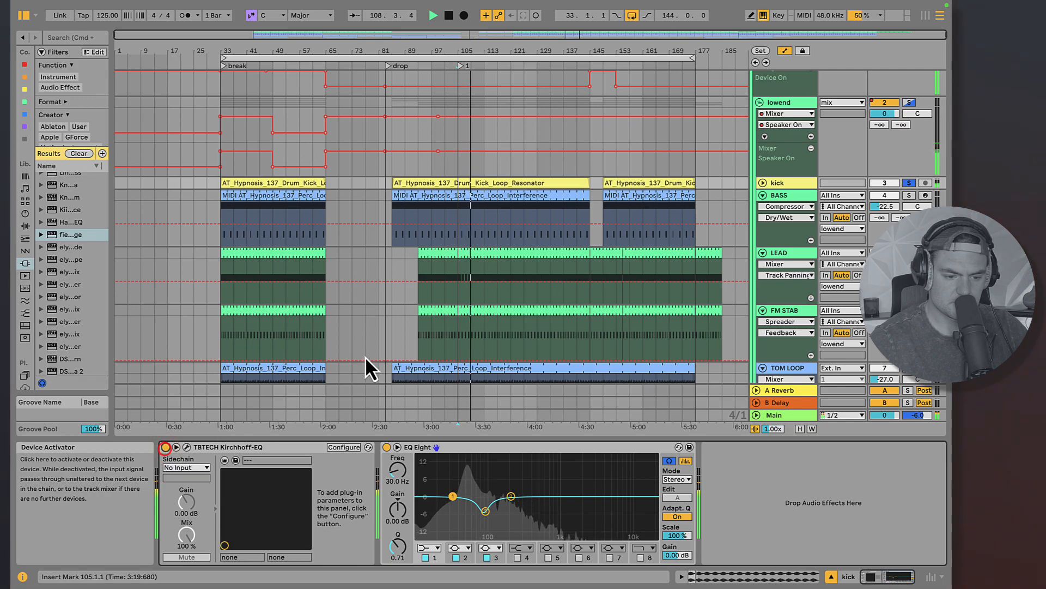
key("space")
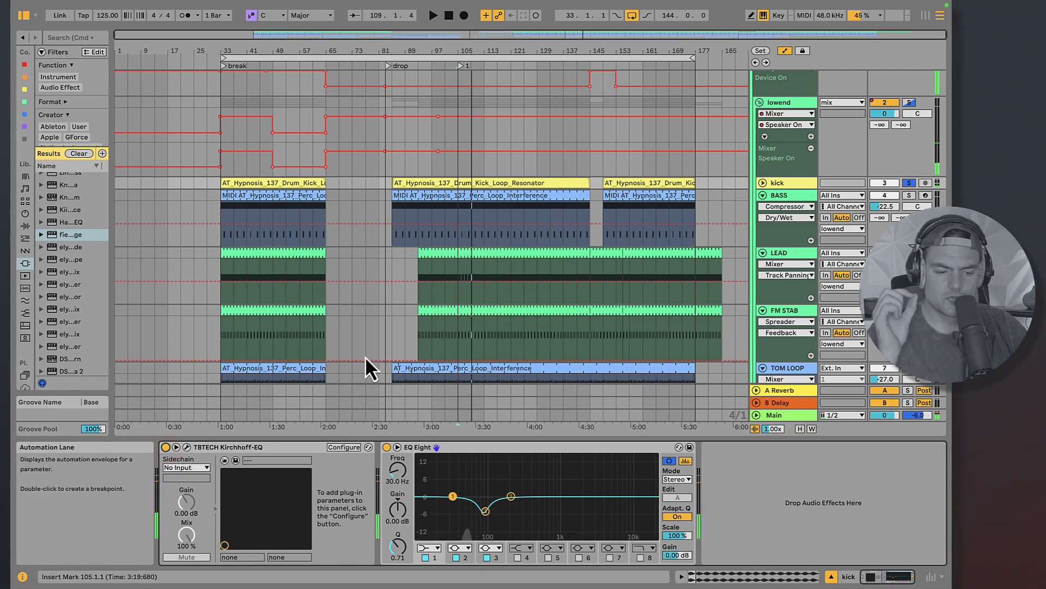
- Solo the BASS track together with the kick and play both from locator 1, viewing each track's devices
left_click(779, 186)
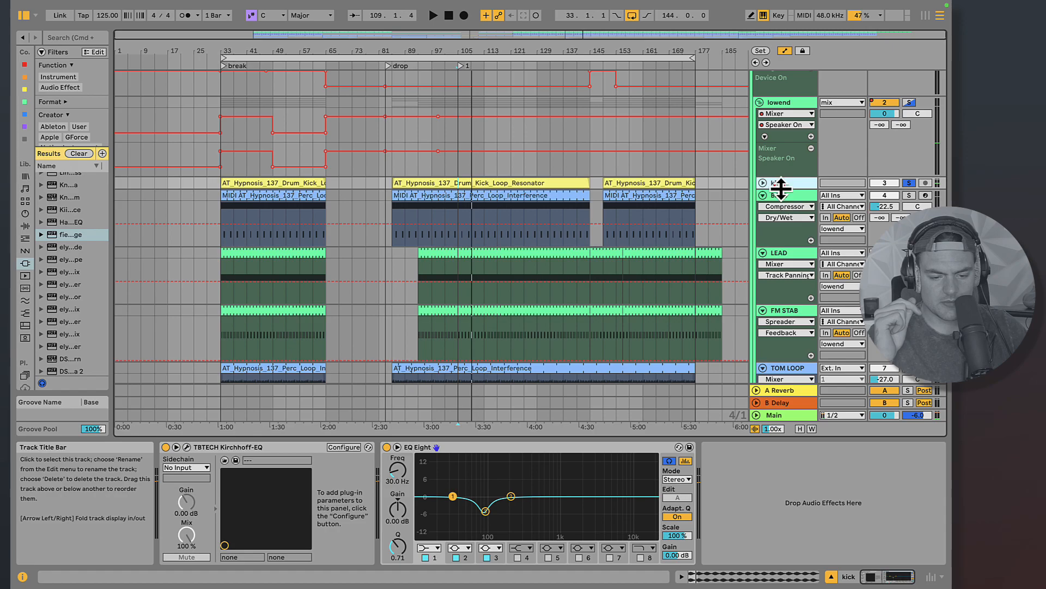
left_click(793, 195)
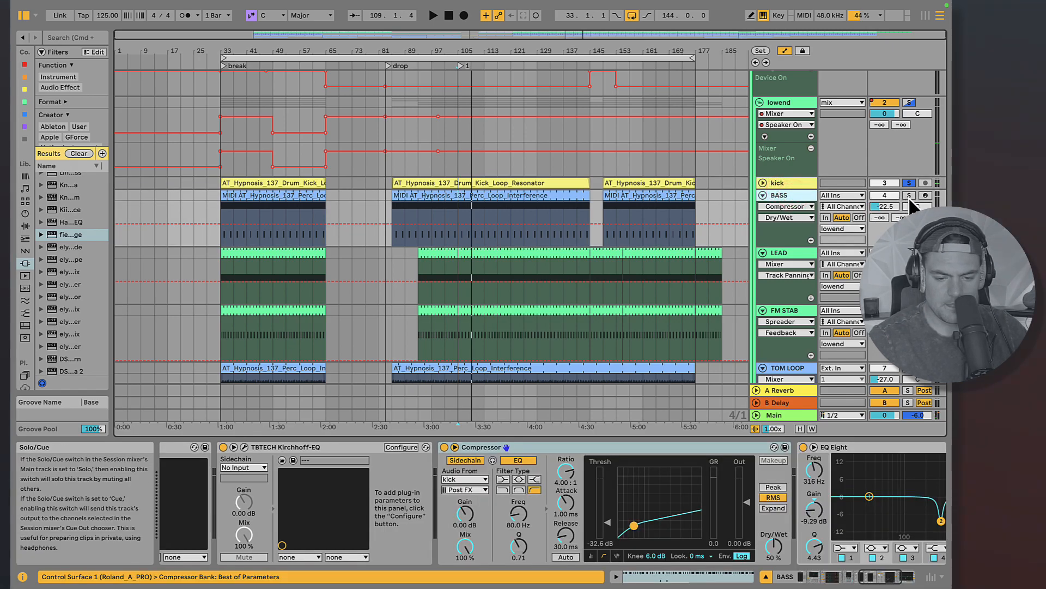
left_click(909, 195)
left_click(782, 183)
key("space")
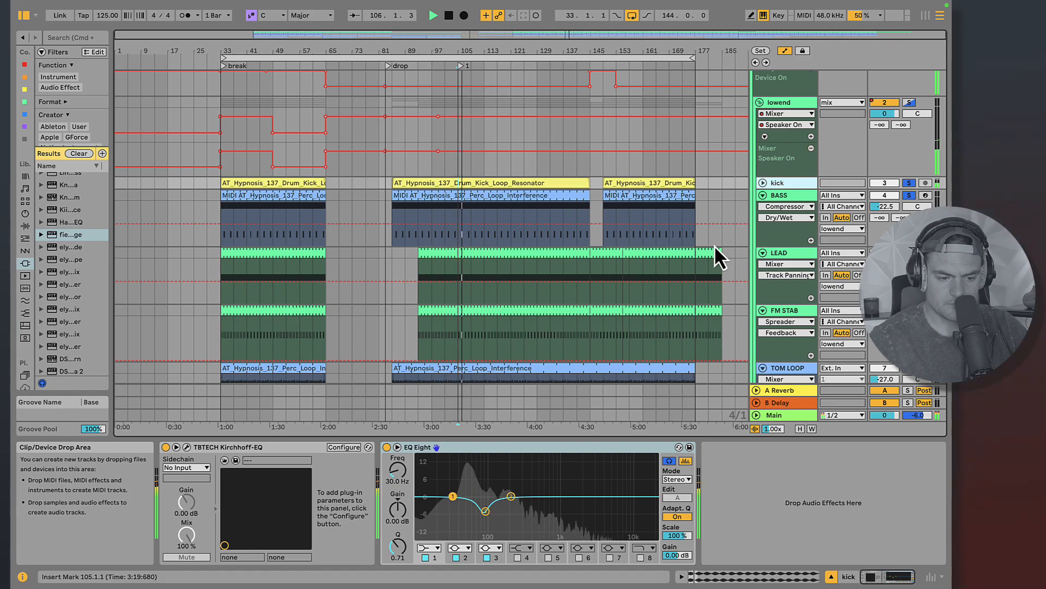
left_click(777, 196)
key("space")
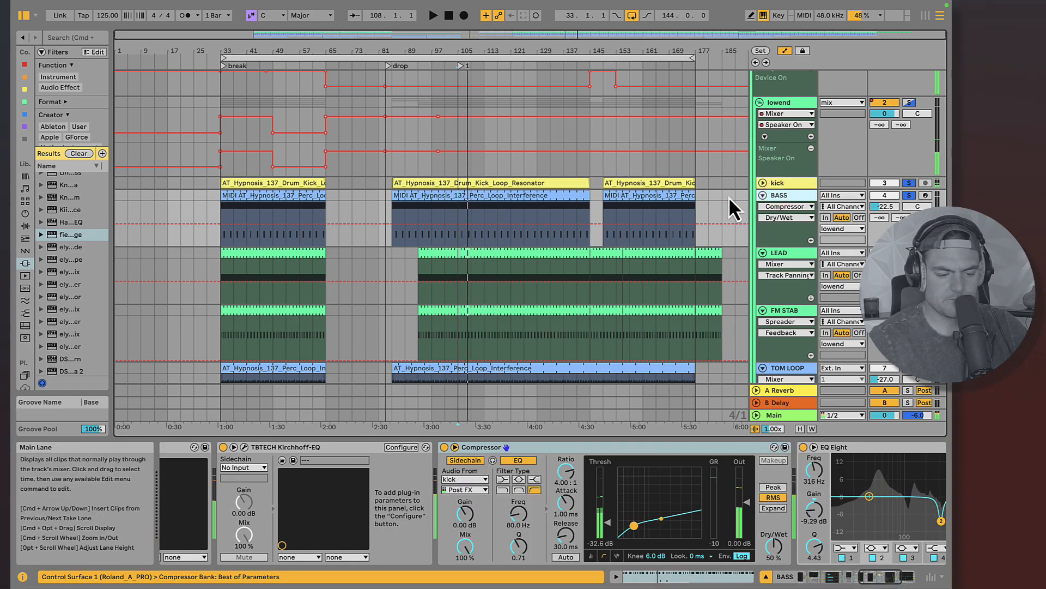
- Switch to Session View and look through the notes of the BASS clips, finishing on the scene 3 clip
key("Tab")
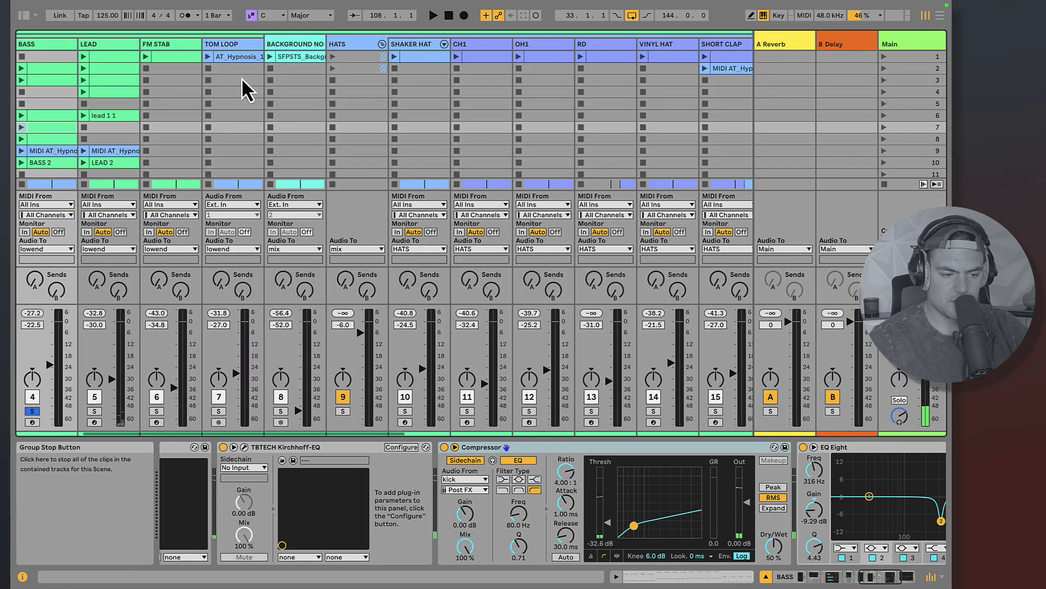
scroll(241, 77, "left", 5)
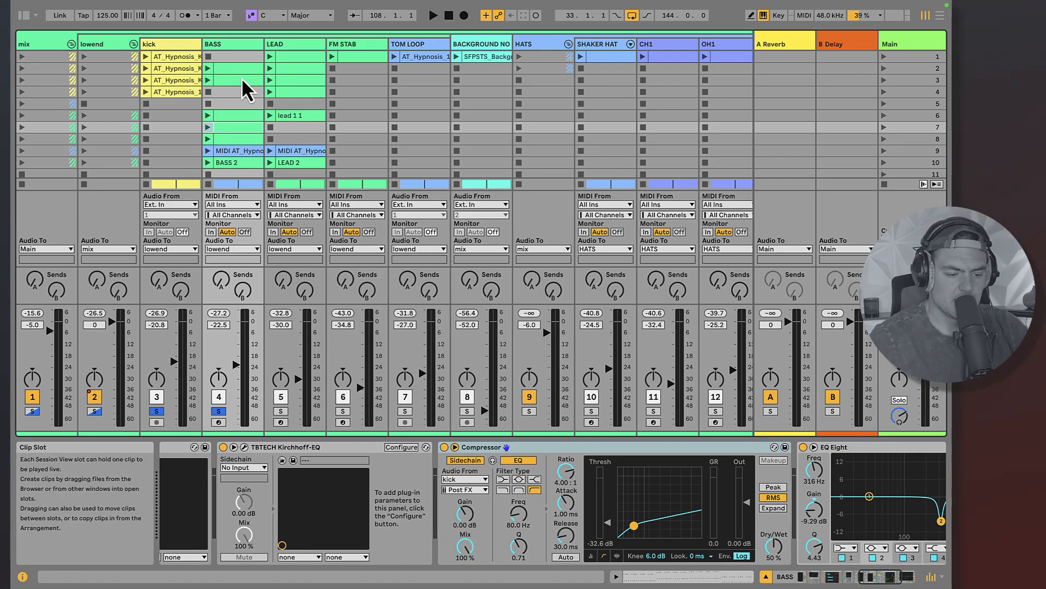
scroll(242, 81, "down", 1)
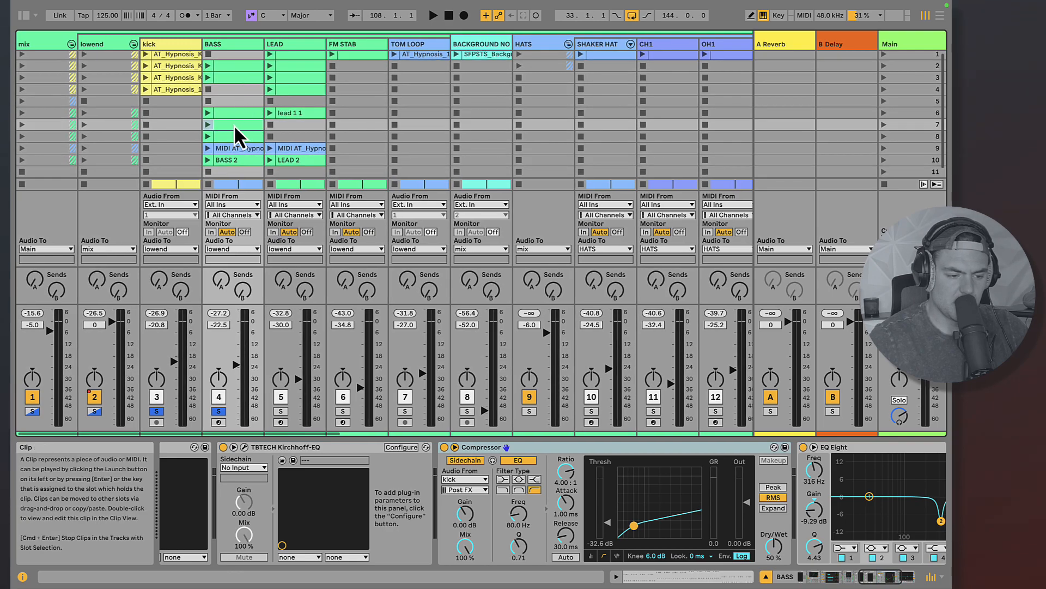
left_click(229, 159)
left_click(231, 148)
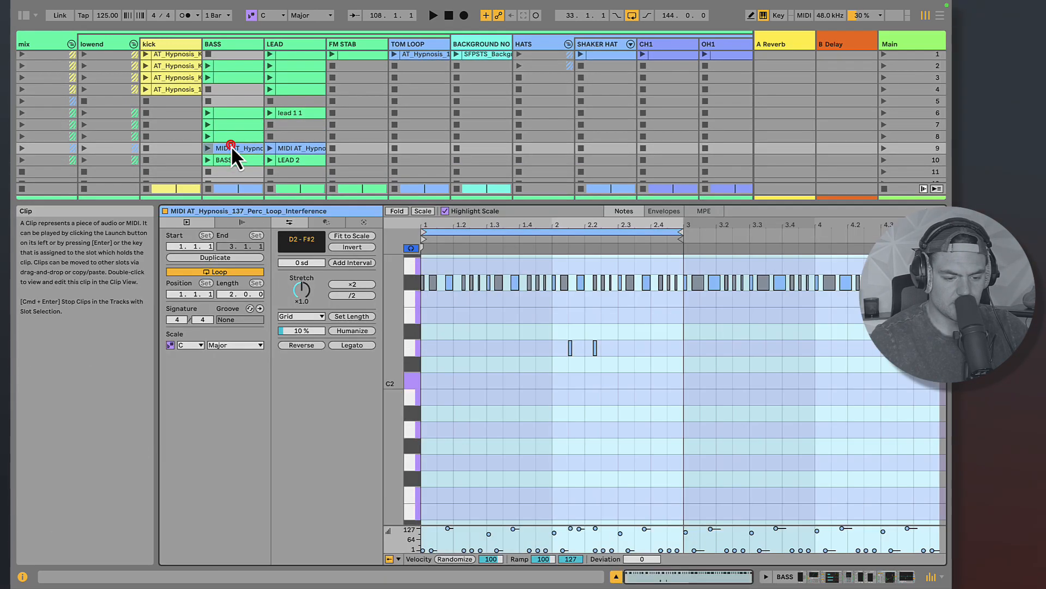
left_click(230, 139)
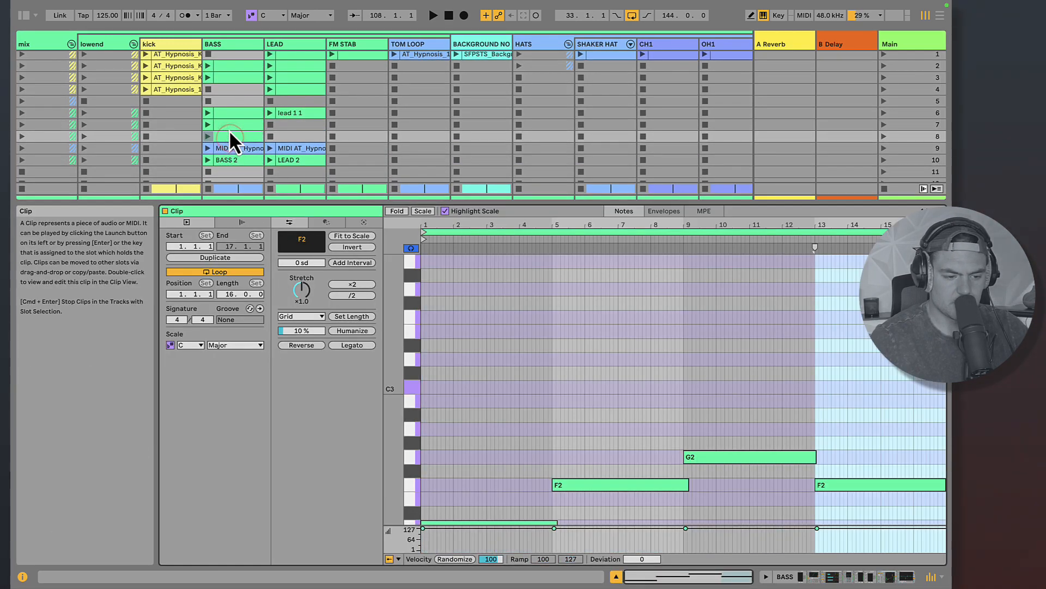
left_click(229, 129)
left_click(231, 80)
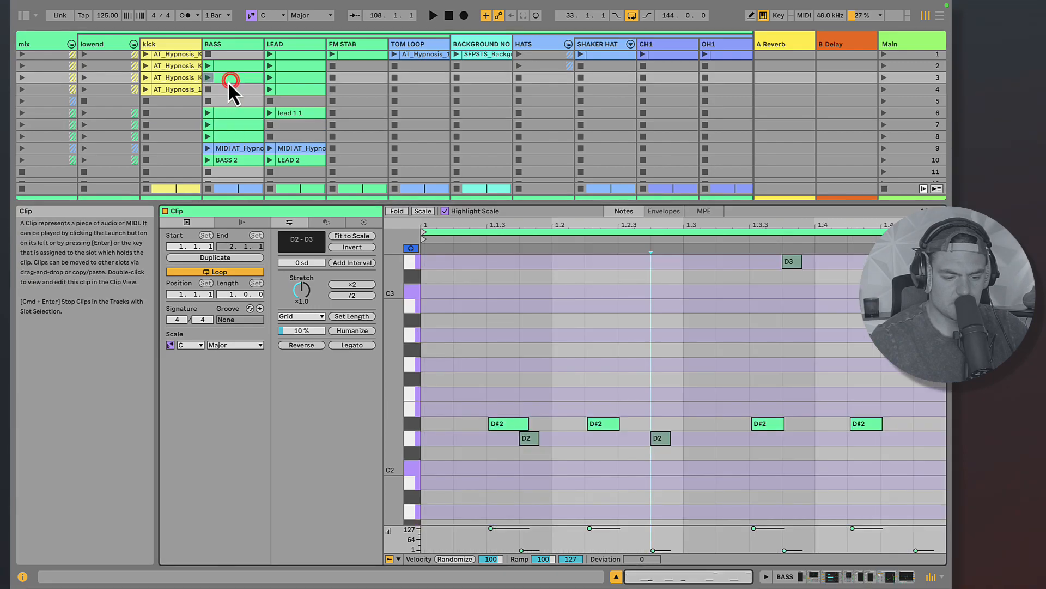
- Launch the BASS clip in scene 3 and examine its notes alongside those of the scene 2 clip
left_click(212, 79)
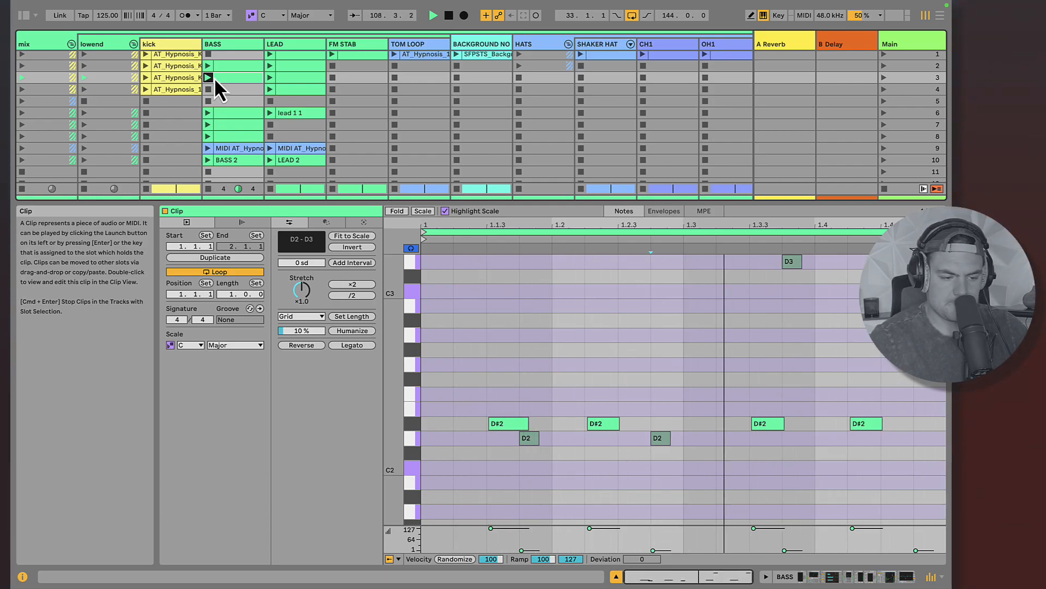
left_click(223, 64)
left_click(216, 53)
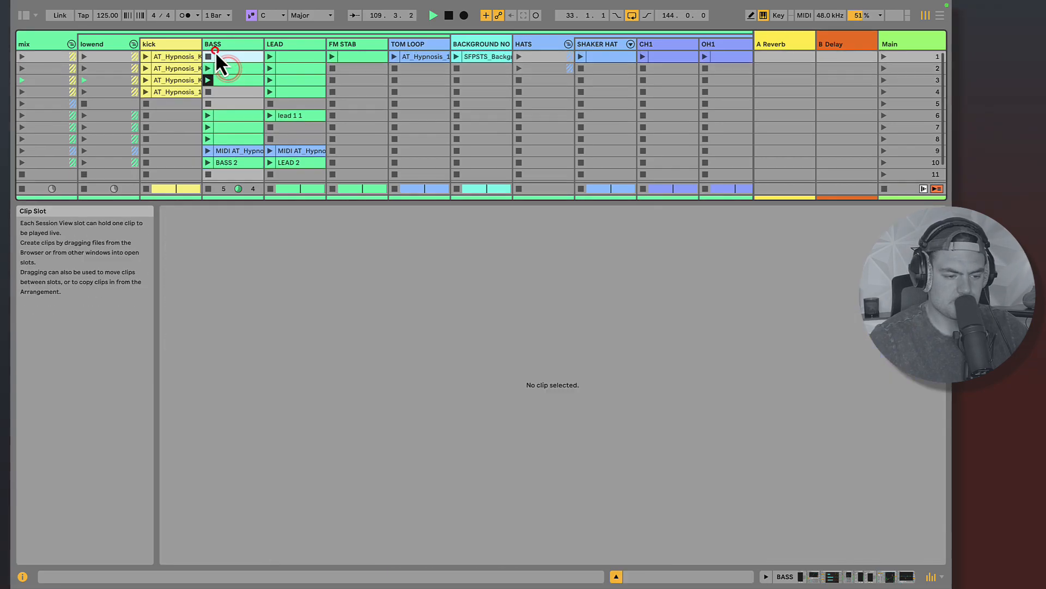
left_click(227, 67)
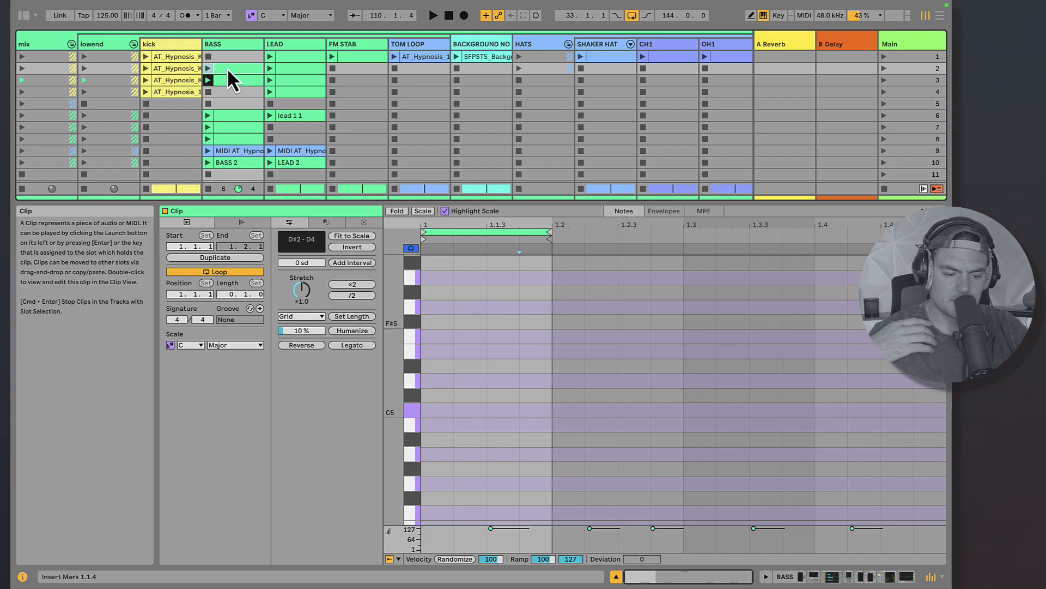
left_click(241, 76)
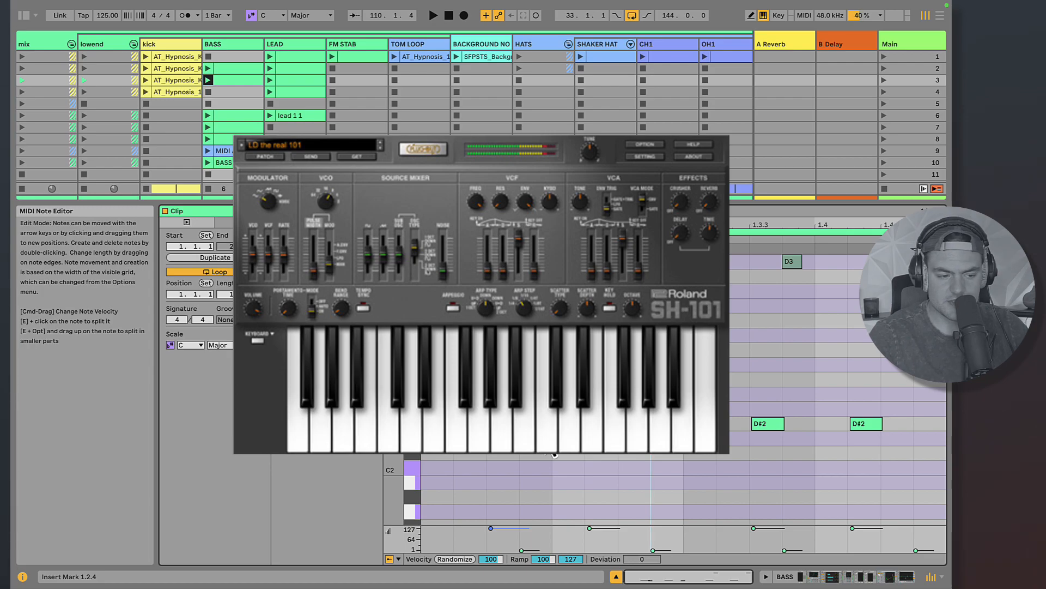
- Open the BASS clip in scene 2 and examine its notes down to the first D#2
scroll(226, 75, "down", 1)
left_click(228, 67)
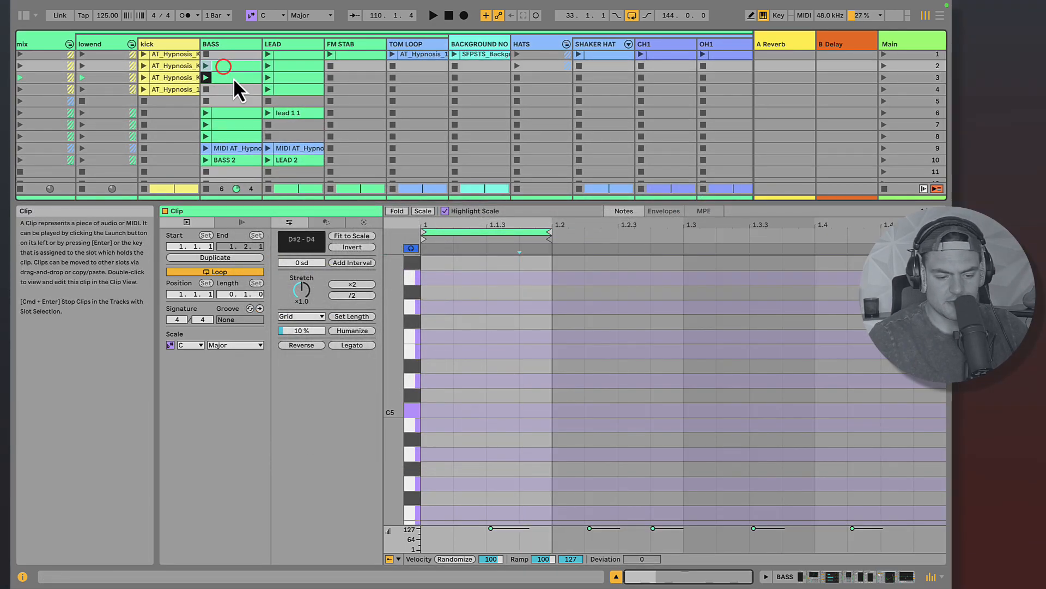
scroll(496, 397, "down", 4)
scroll(496, 397, "down", 10)
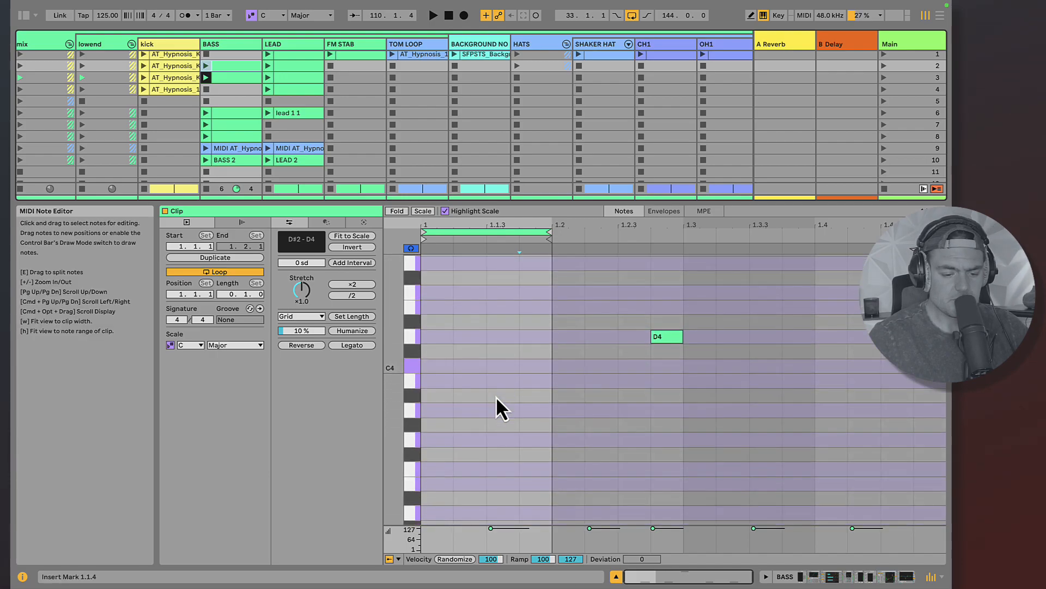
scroll(496, 397, "down", 6)
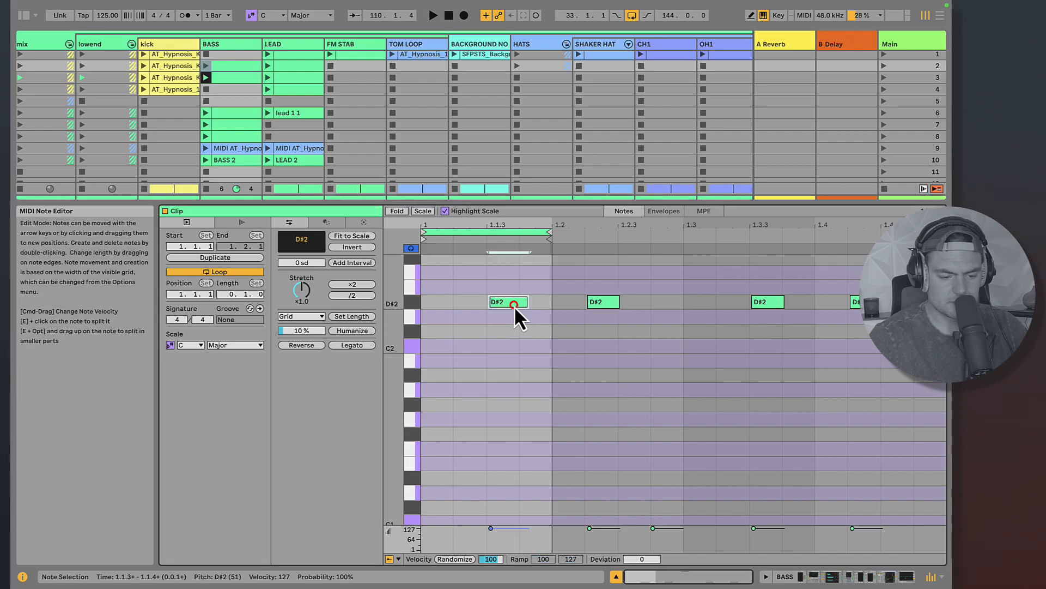
- Start playback with the kick and launch the BASS clip in scene 2 over it
left_click(159, 46)
key("space")
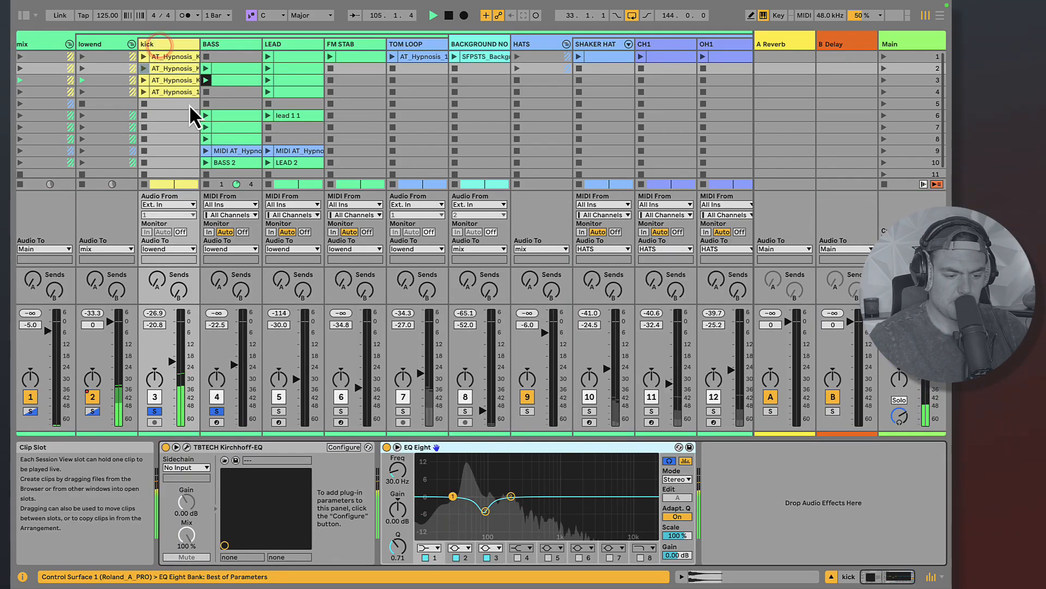
left_click(210, 68)
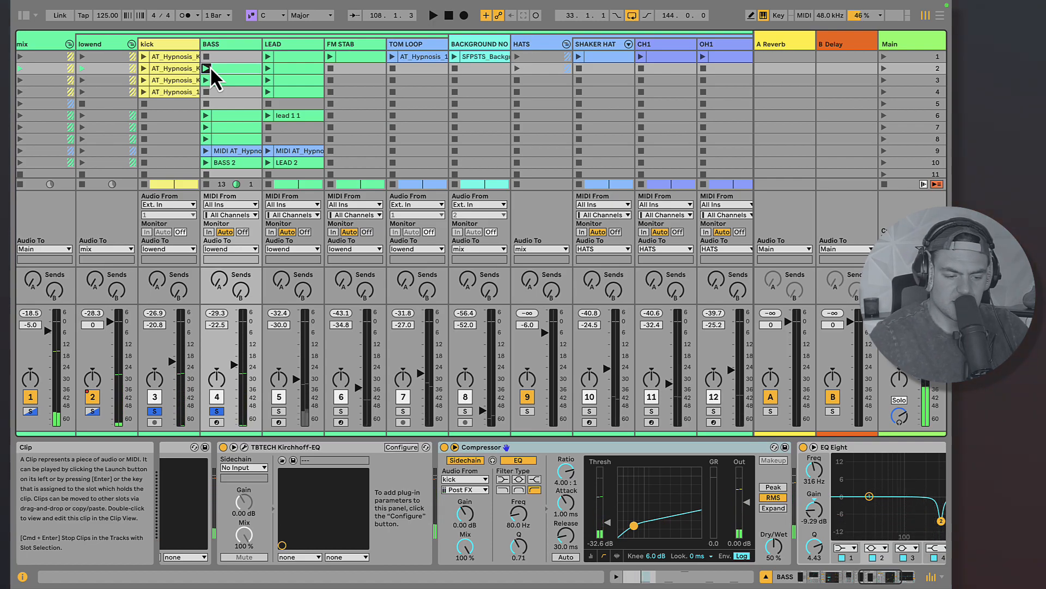
- Review the notes of the scene 2 BASS clip and return to the BASS track's devices
left_click(102, 17)
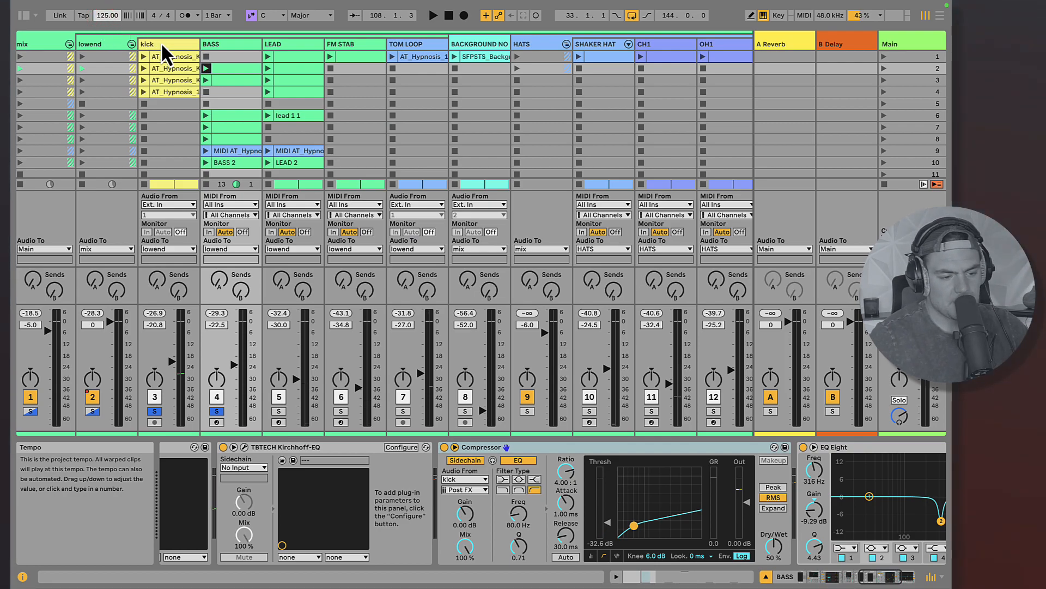
double_click(223, 68)
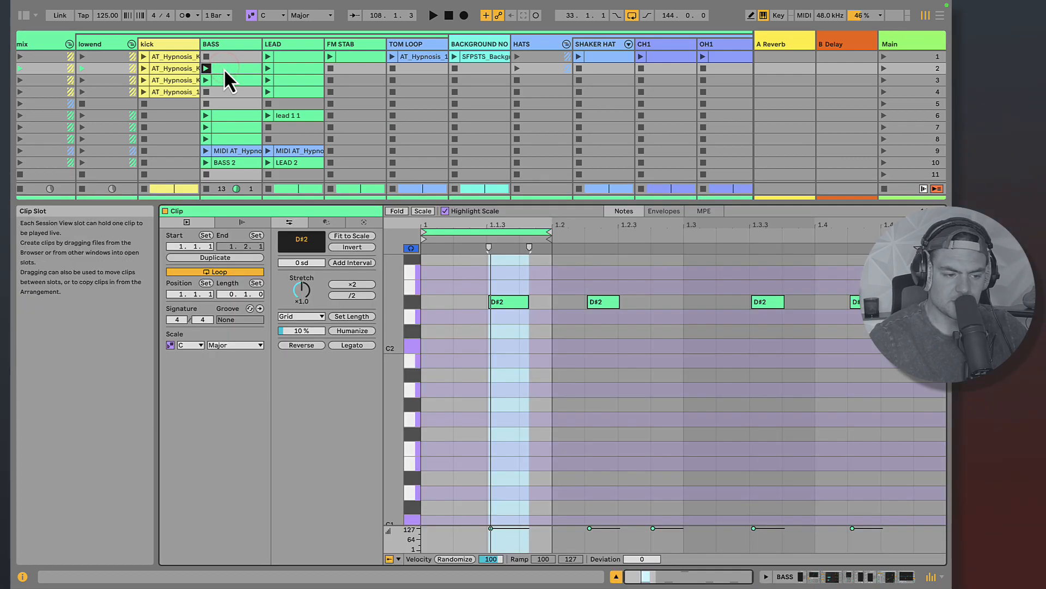
left_click(218, 45)
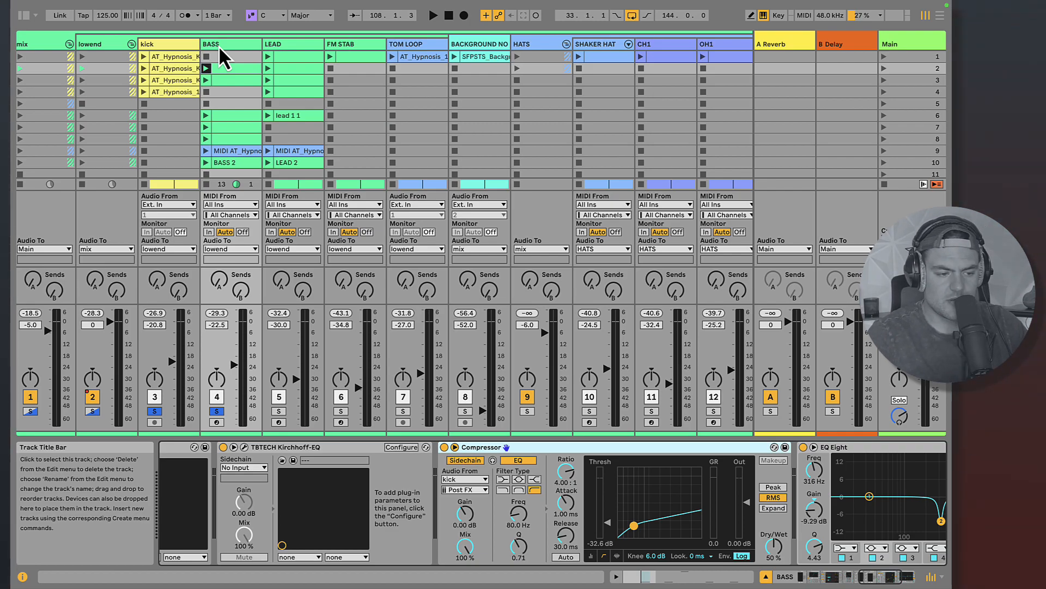
- Set the project tempo to 135 BPM and play the kick and bass together
left_click(175, 45)
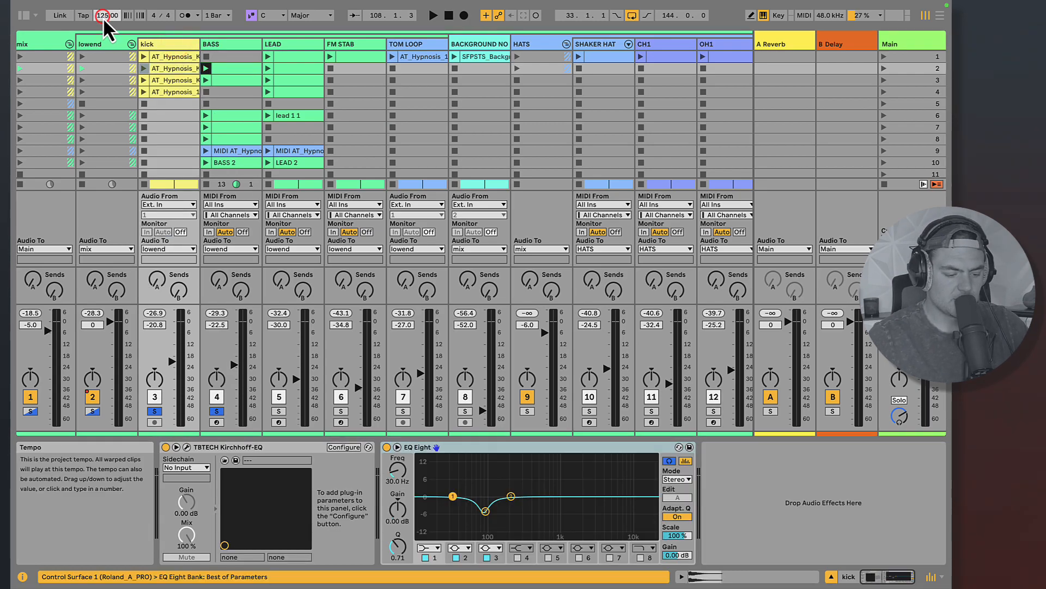
key("BackSpace")
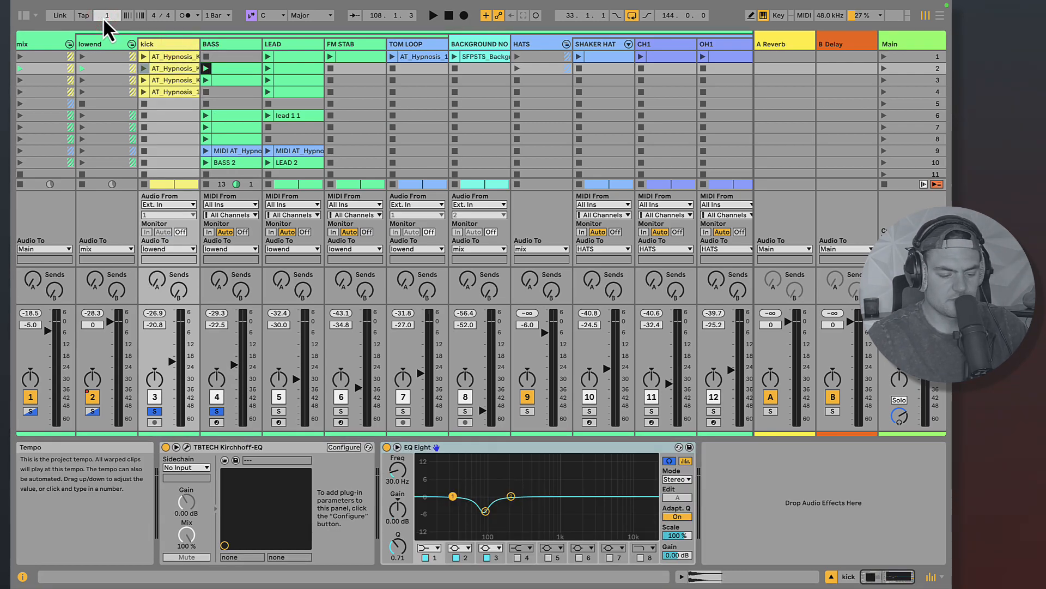
key("space")
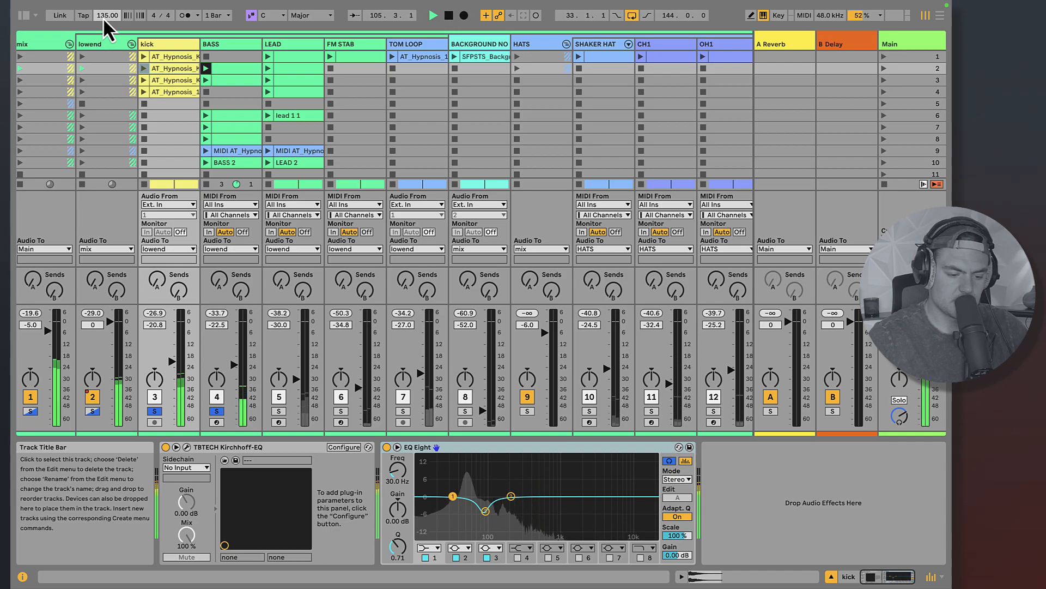
- Go to the start of the BASS track's device chain and open the Repro-1 synth's window
left_click(215, 42)
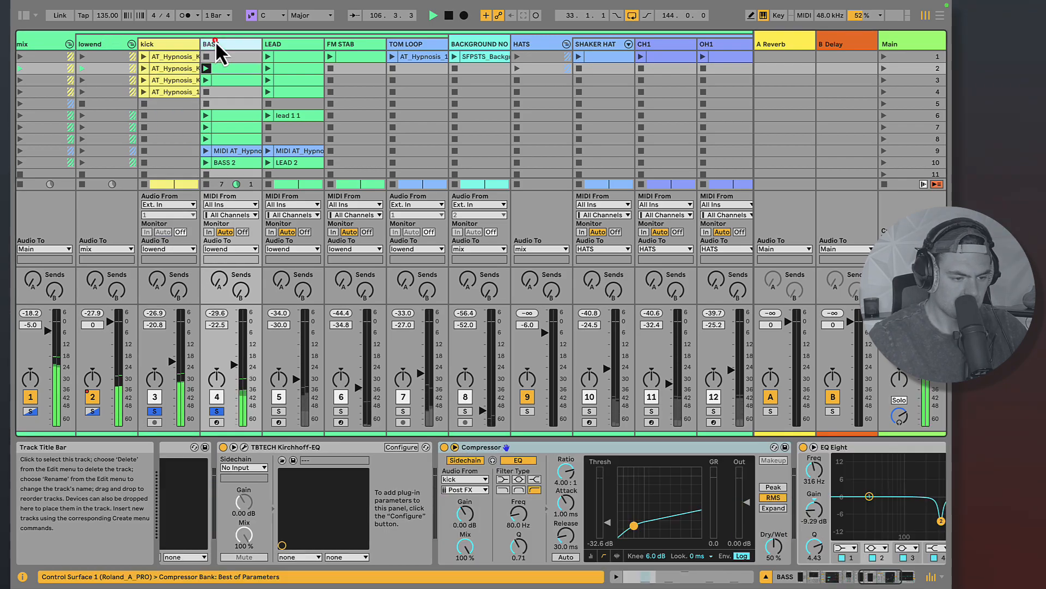
scroll(365, 481, "left", 5)
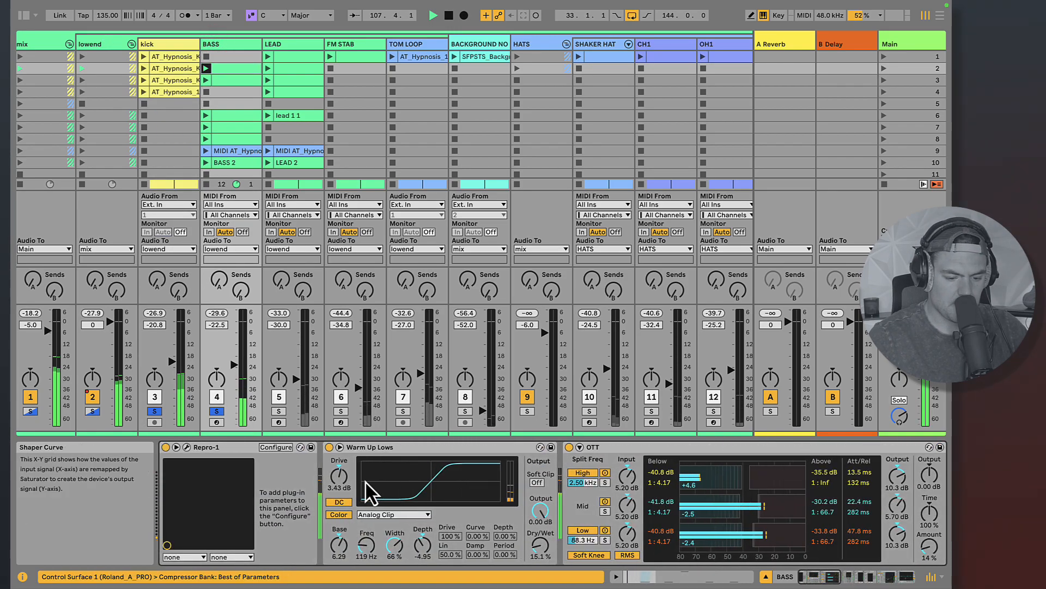
left_click(186, 448)
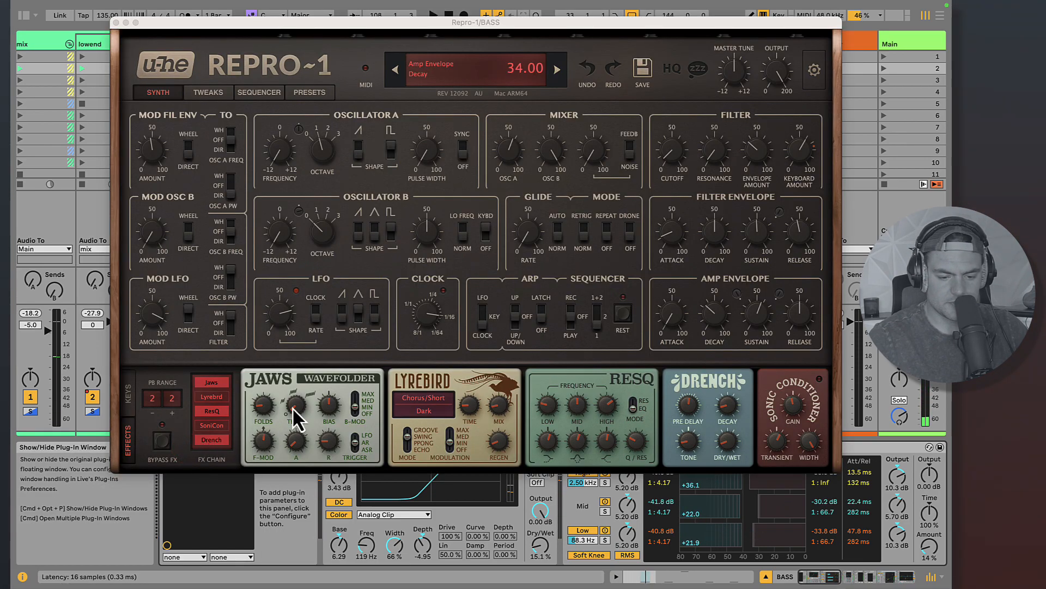
- With kick and bass playing, set Repro-1's filter envelope decay to 48.50 and release to 44.00, and close the synth window
key("space")
left_click_drag(719, 237, 717, 274)
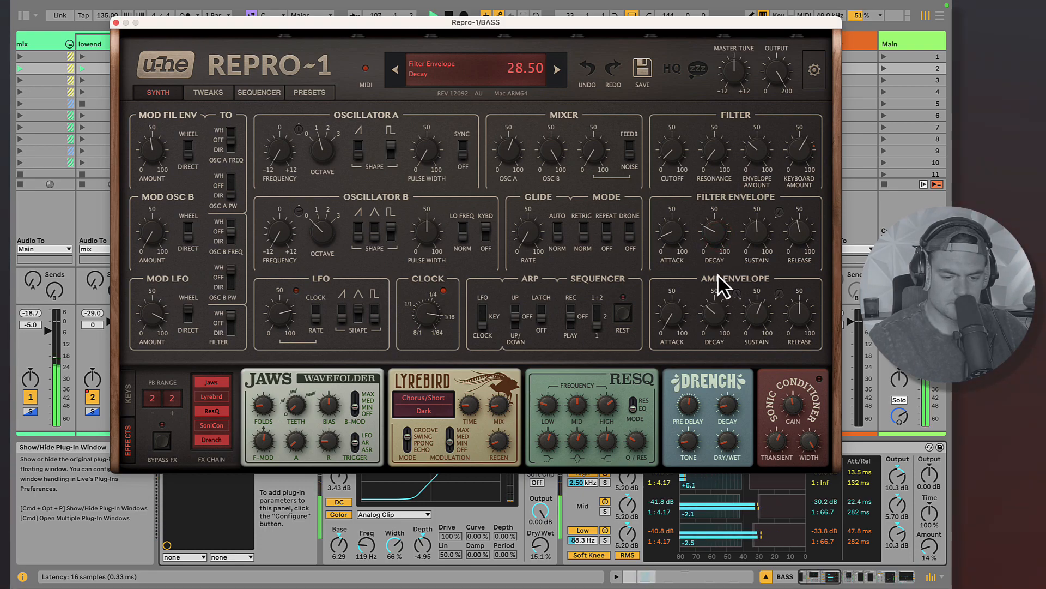
left_click_drag(794, 254, 795, 289)
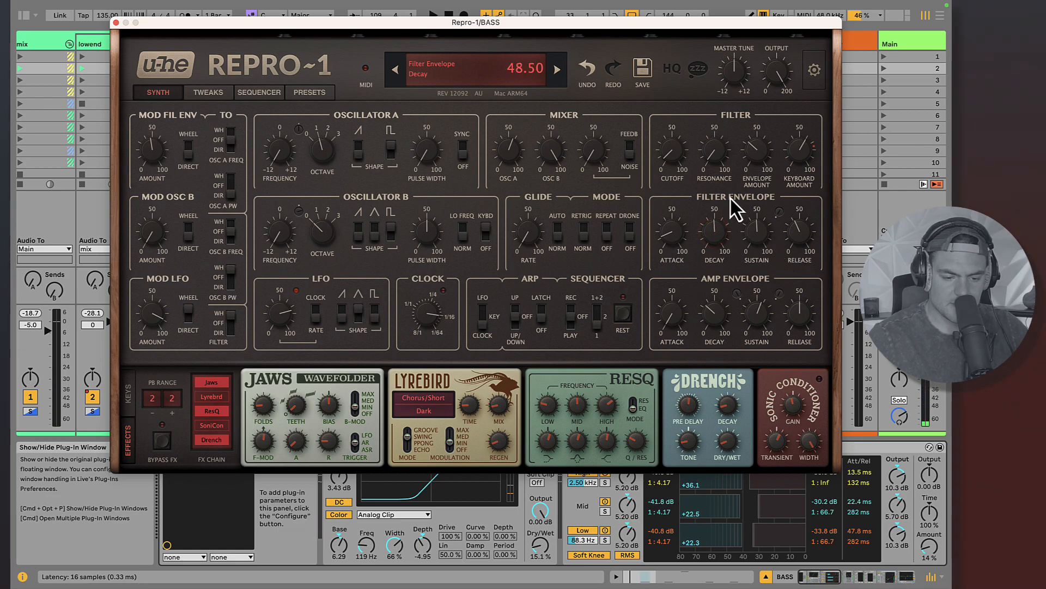
mouse_move(800, 234)
left_mouse_down()
mouse_move(806, 217)
mouse_move(801, 240)
left_mouse_up()
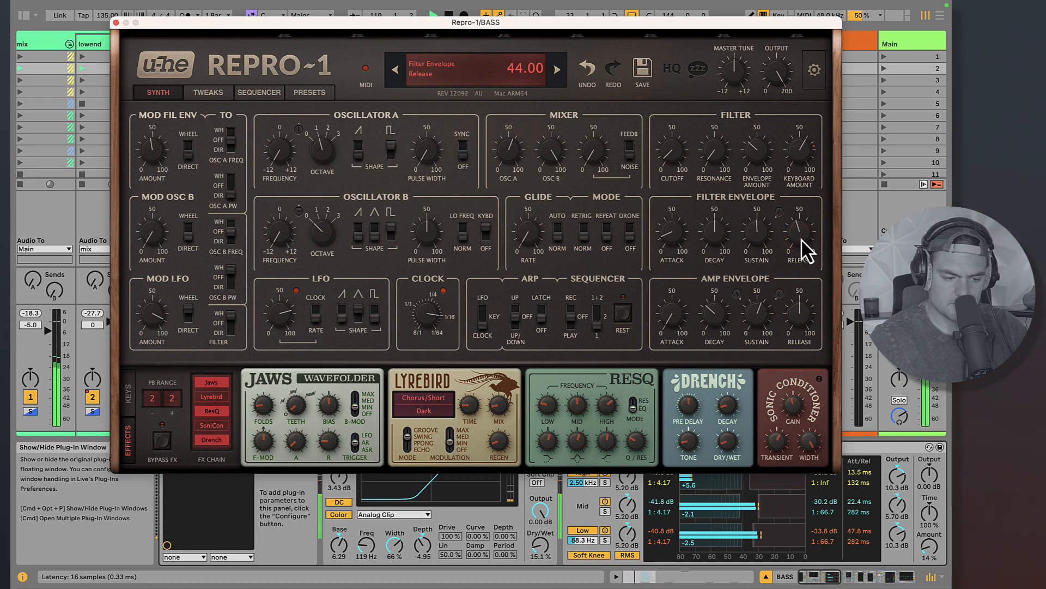
left_click(116, 23)
- Set the project tempo to 125 BPM and take the kick and BASS tracks out of solo
left_click(100, 16)
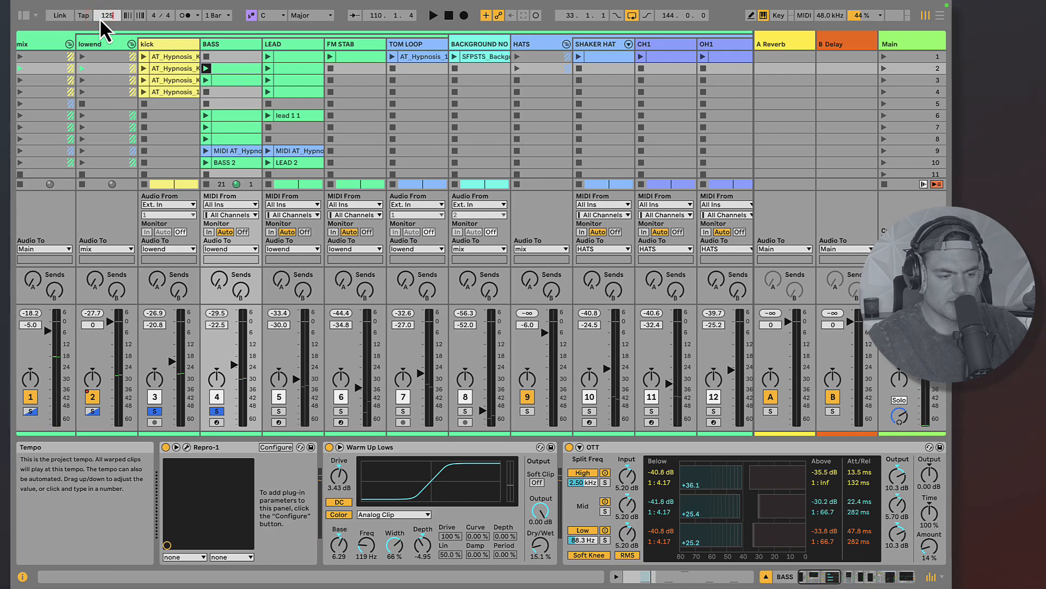
left_click(212, 412)
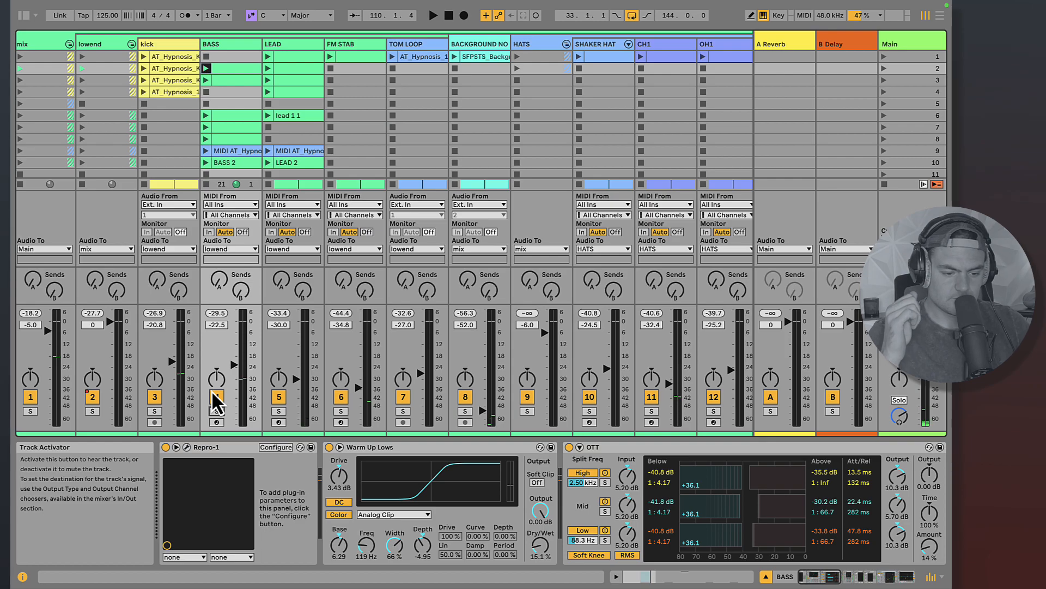
- Compare the device chains of the BASS and LEAD tracks and select the BASS clip in scene 9
left_click(220, 47)
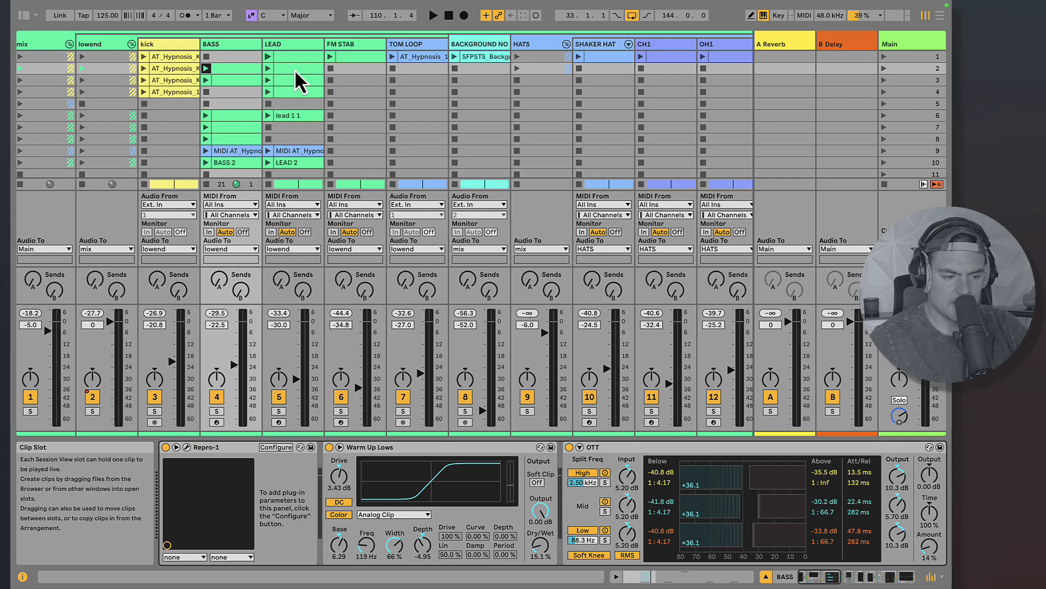
left_click(289, 43)
left_click(224, 47)
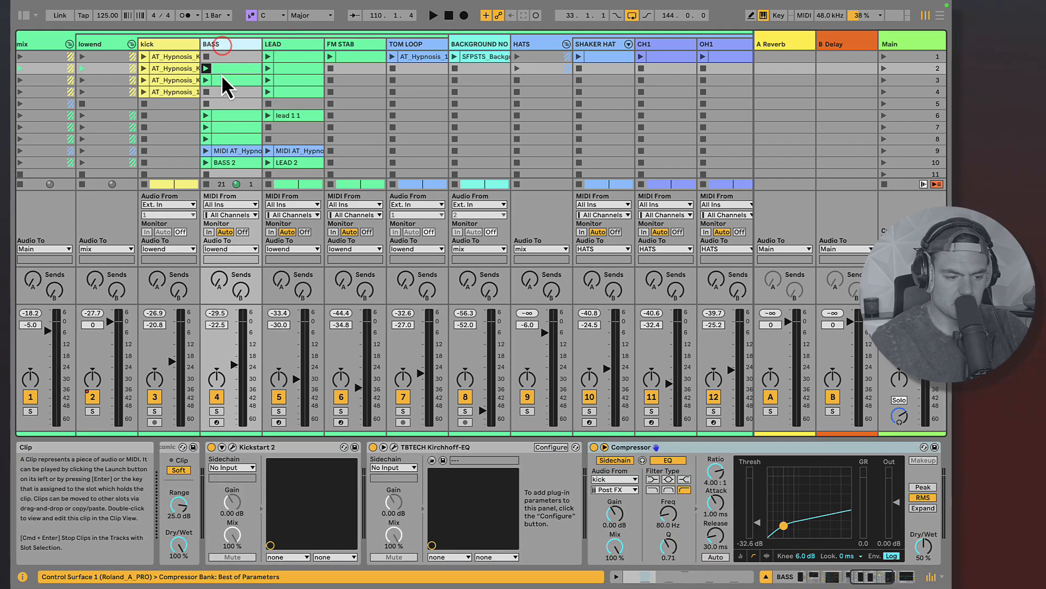
left_click(218, 152)
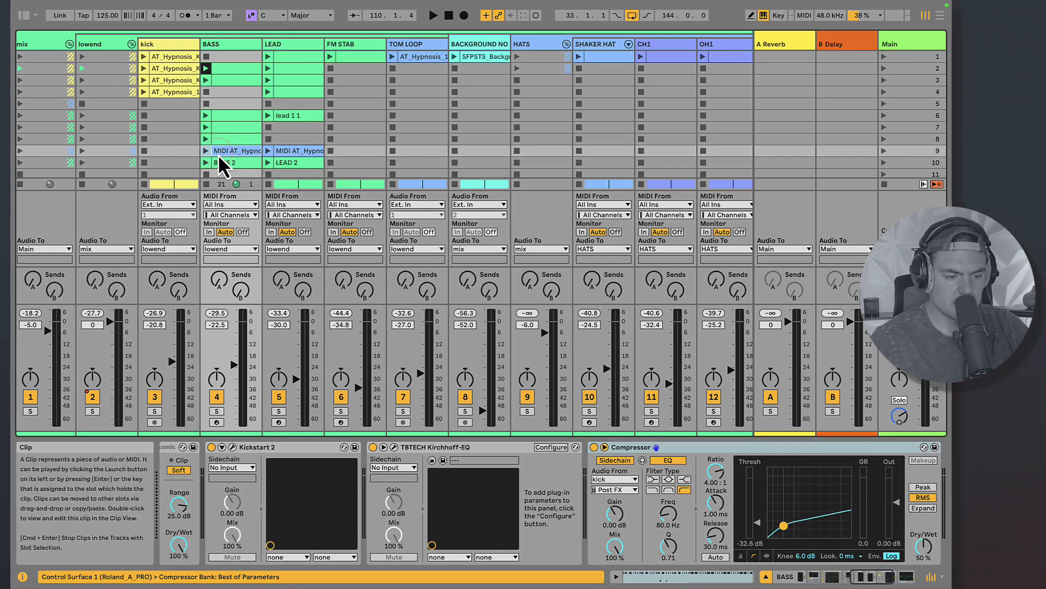
- Return all tracks to arrangement playback and play the song from the break at bar 33
key("Tab")
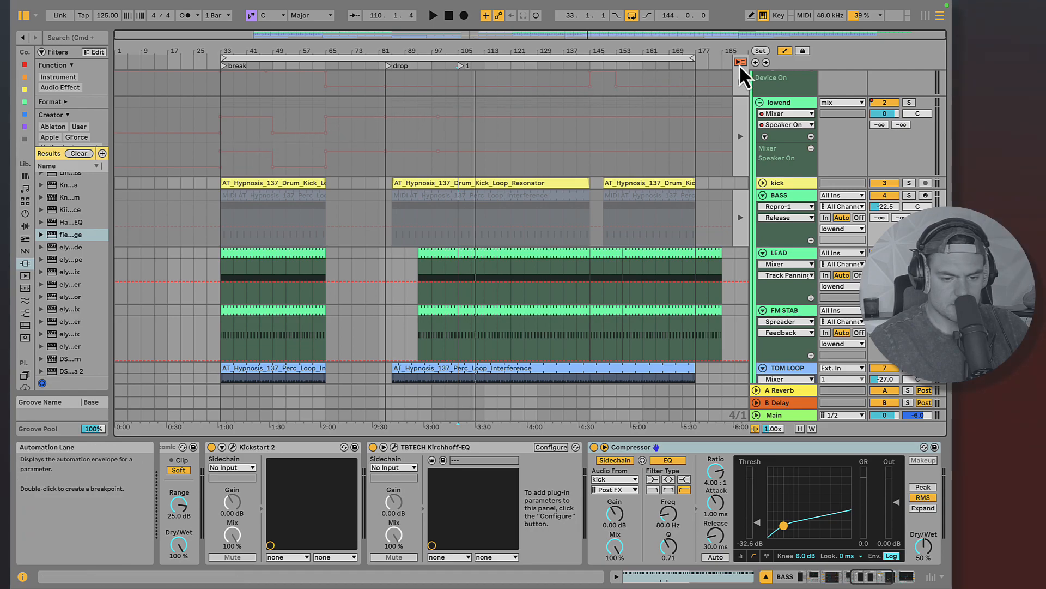
left_click(740, 62)
left_click(225, 207)
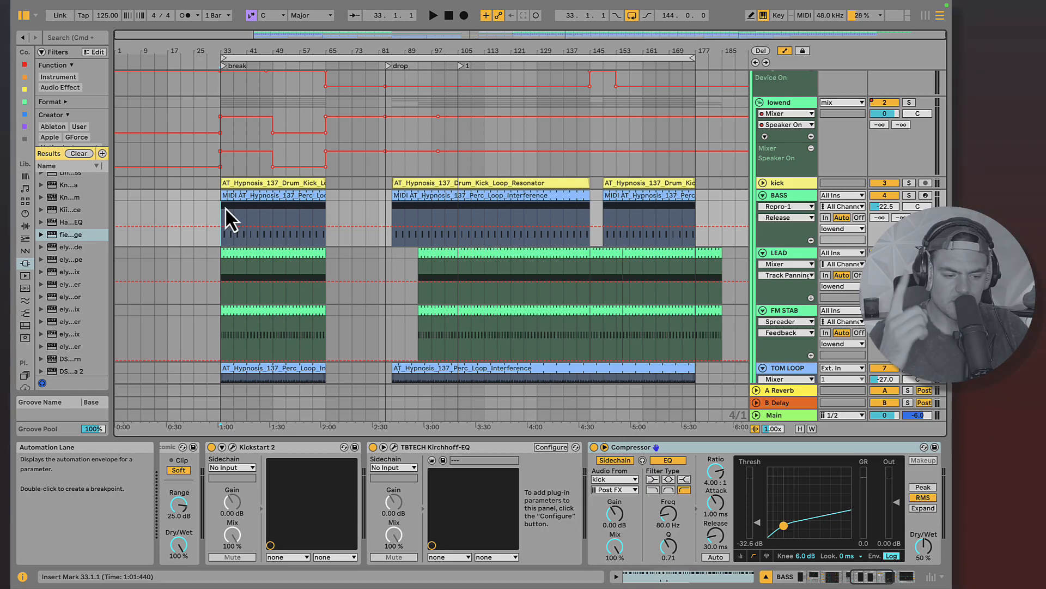
key("space")
- In the session mixer, lower the mix group's volume to -9.2 dB while the arrangement plays
key("Tab")
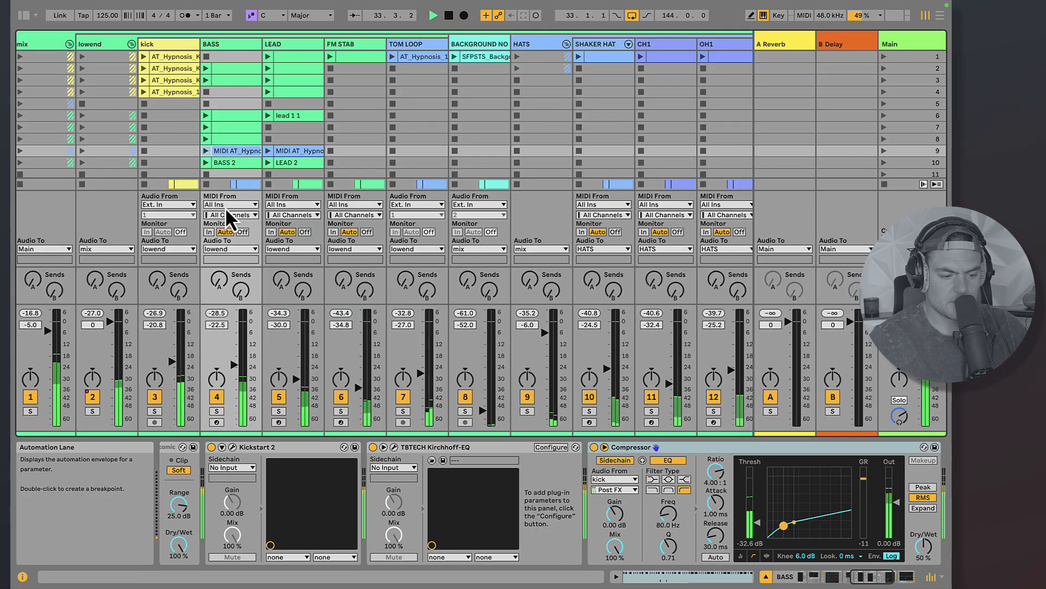
scroll(224, 207, "down", 1)
left_click(26, 328)
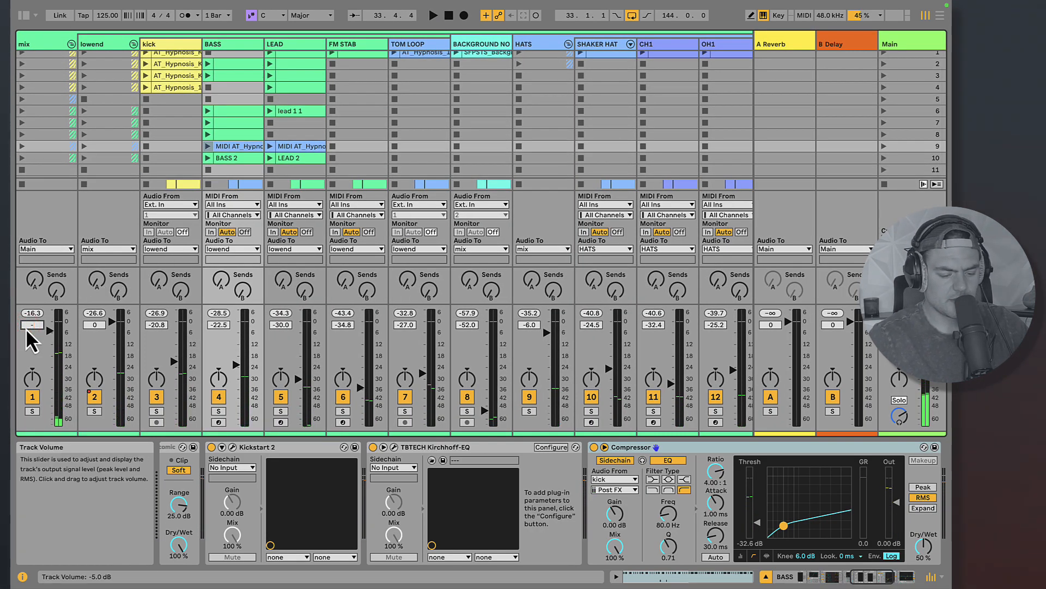
key("space")
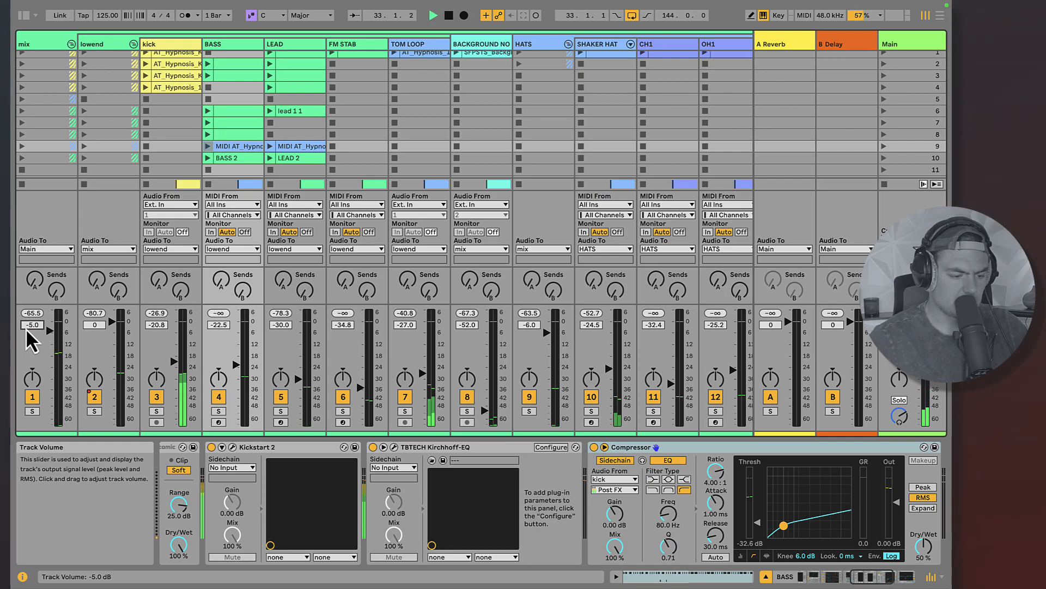
left_click(26, 326)
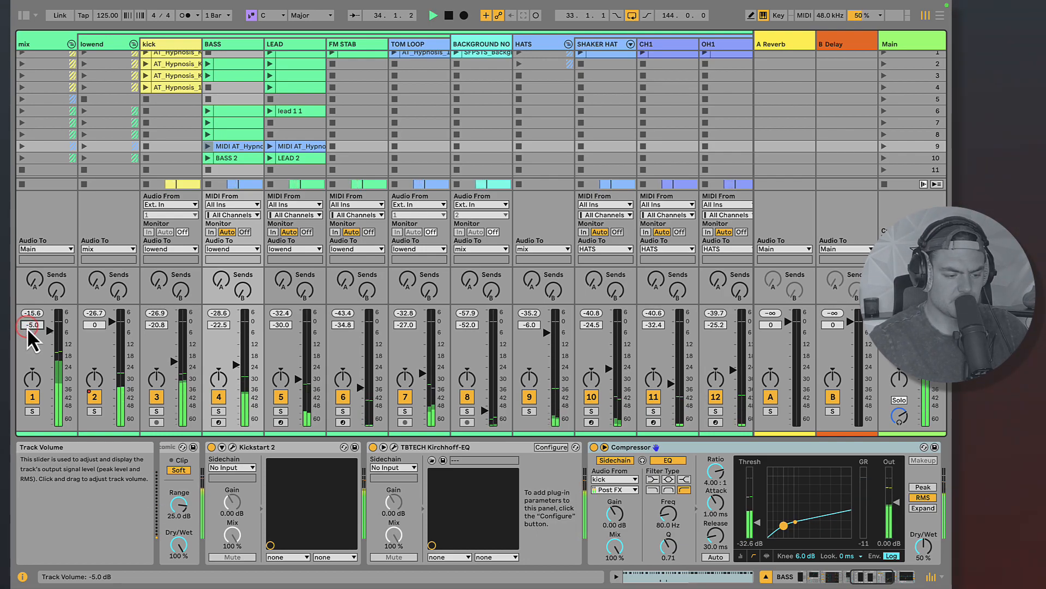
left_click_drag(52, 332, 52, 345)
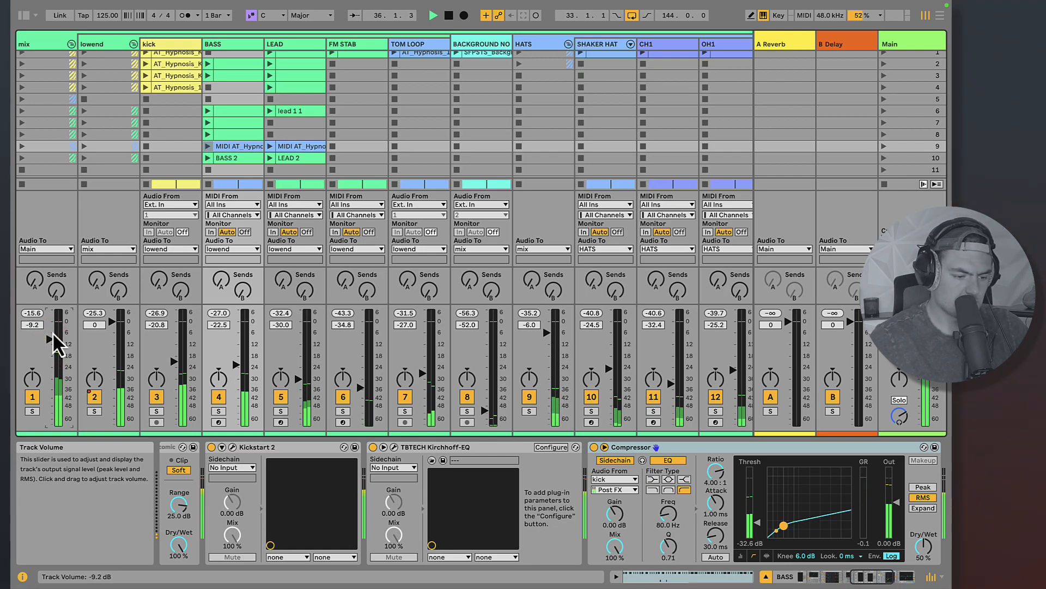
- Go back to the arrangement and start playback from the drop locator at bar 83
key("Tab")
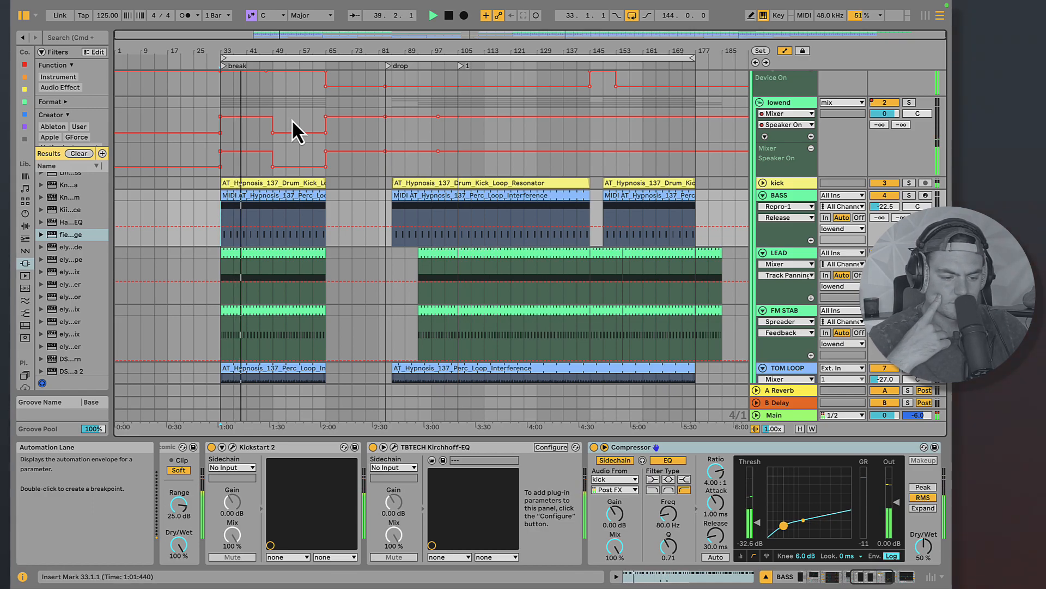
left_click(460, 67)
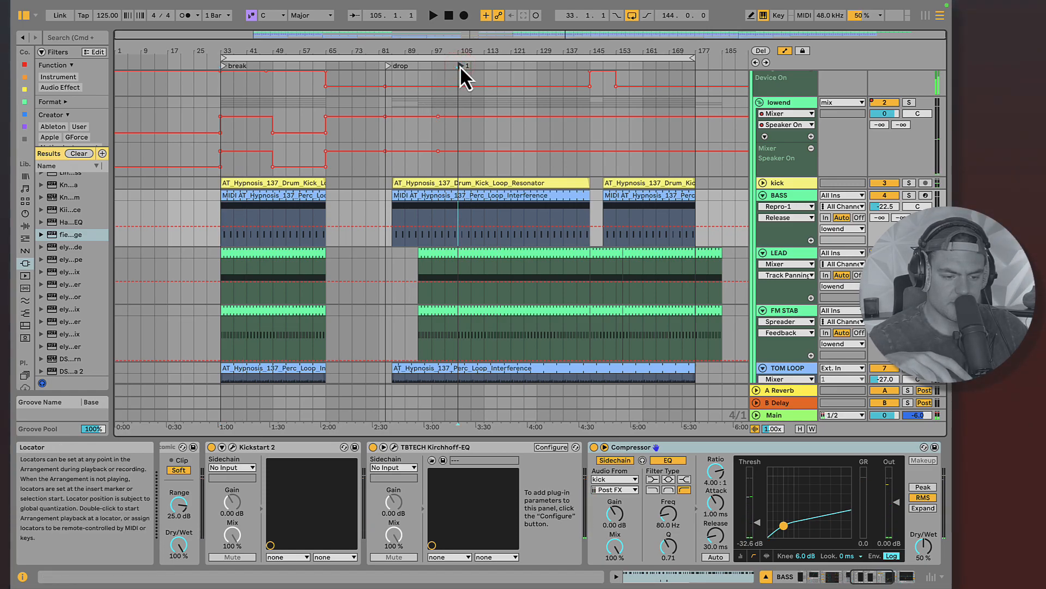
left_click(389, 66)
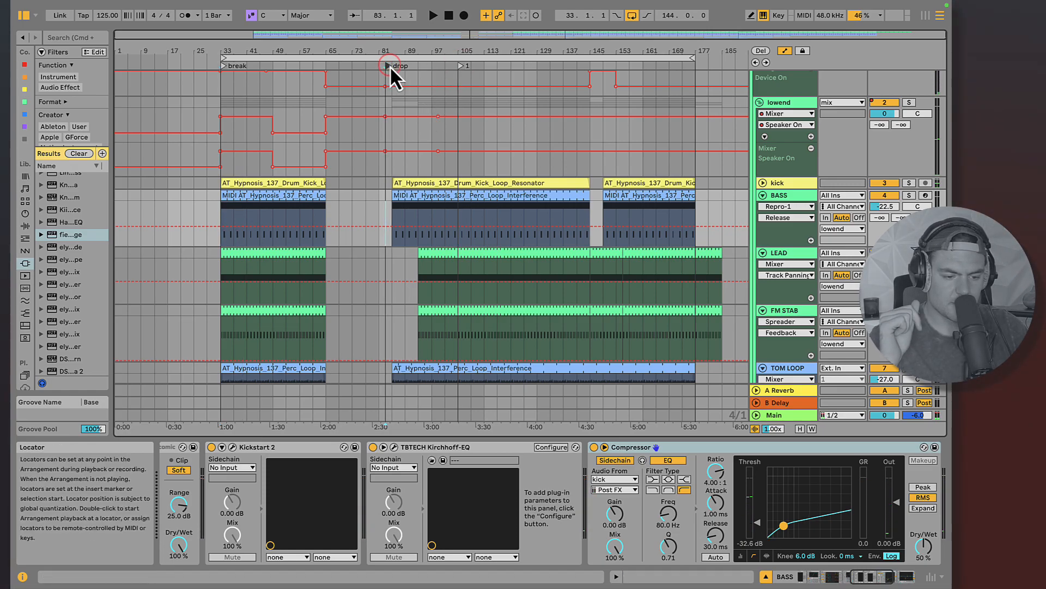
key("space")
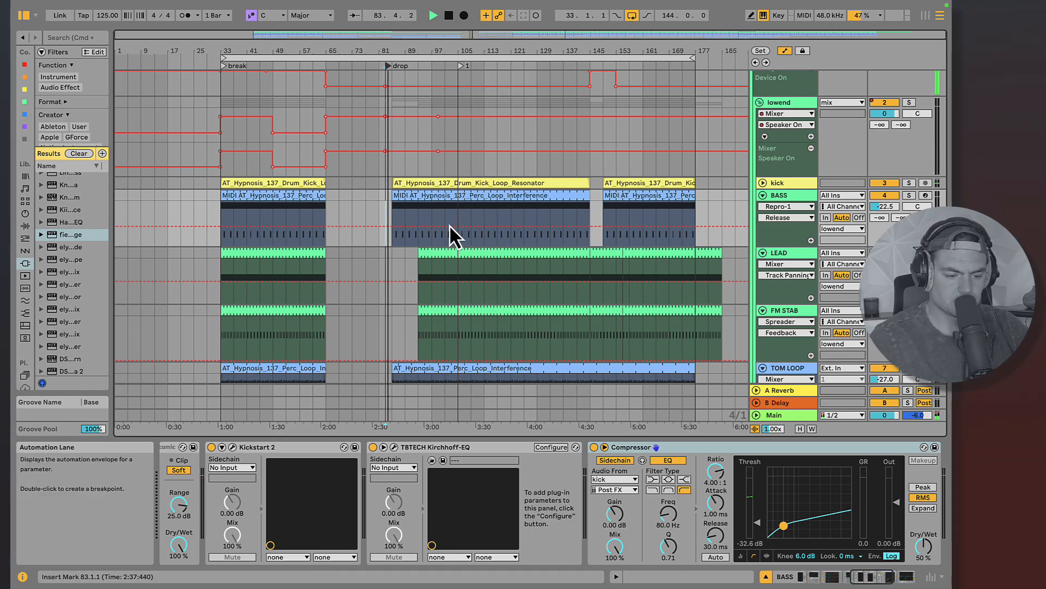
- While the drop plays, examine the BASS and LEAD tracks in the arrangement and the devices on the LEAD track and HATS group
scroll(450, 225, "down", 5)
scroll(452, 232, "up", 6)
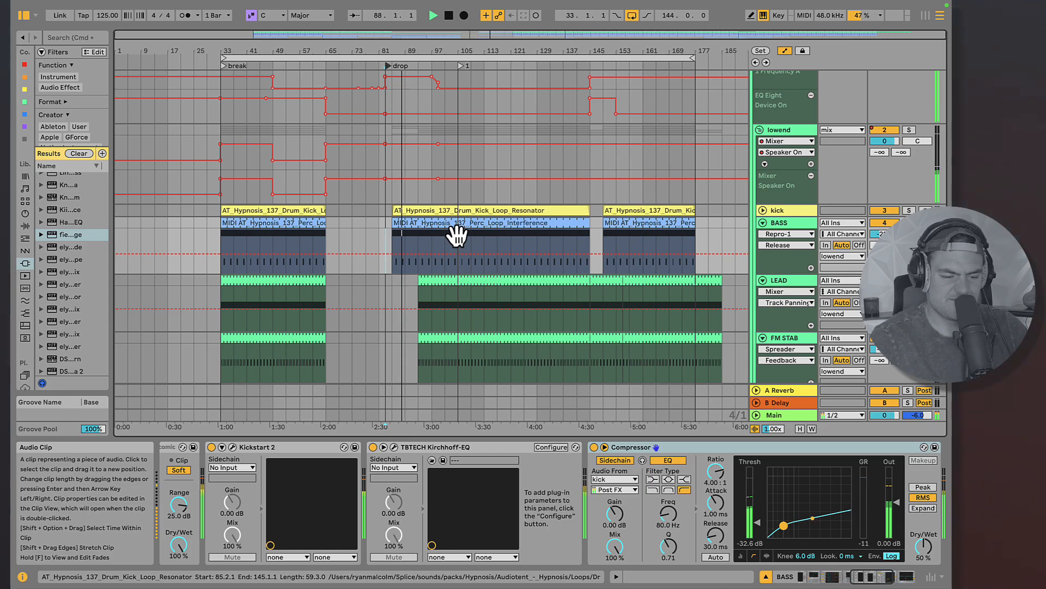
left_click(791, 222)
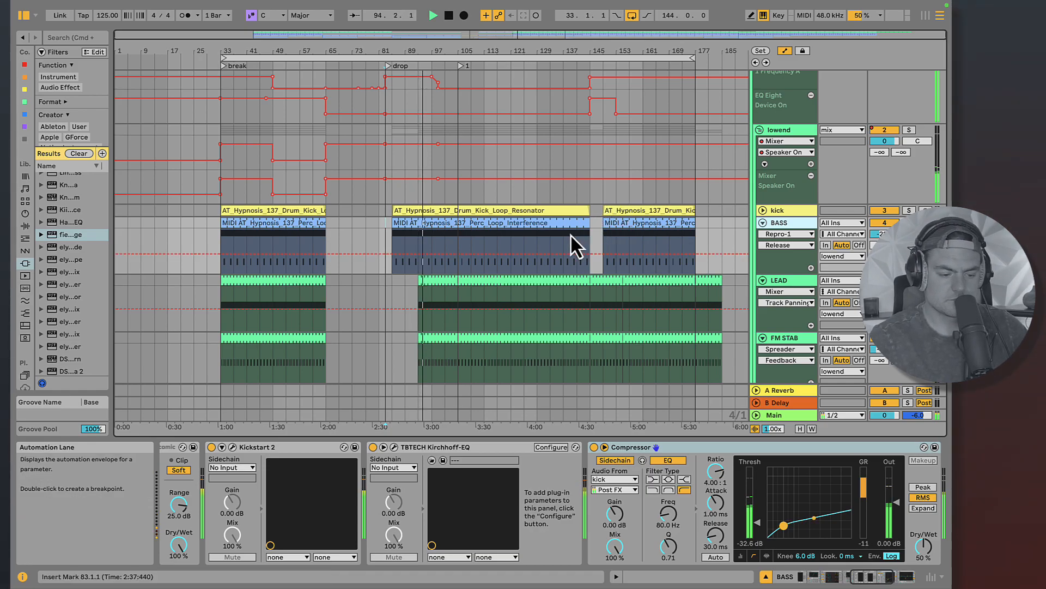
scroll(570, 234, "down", 5)
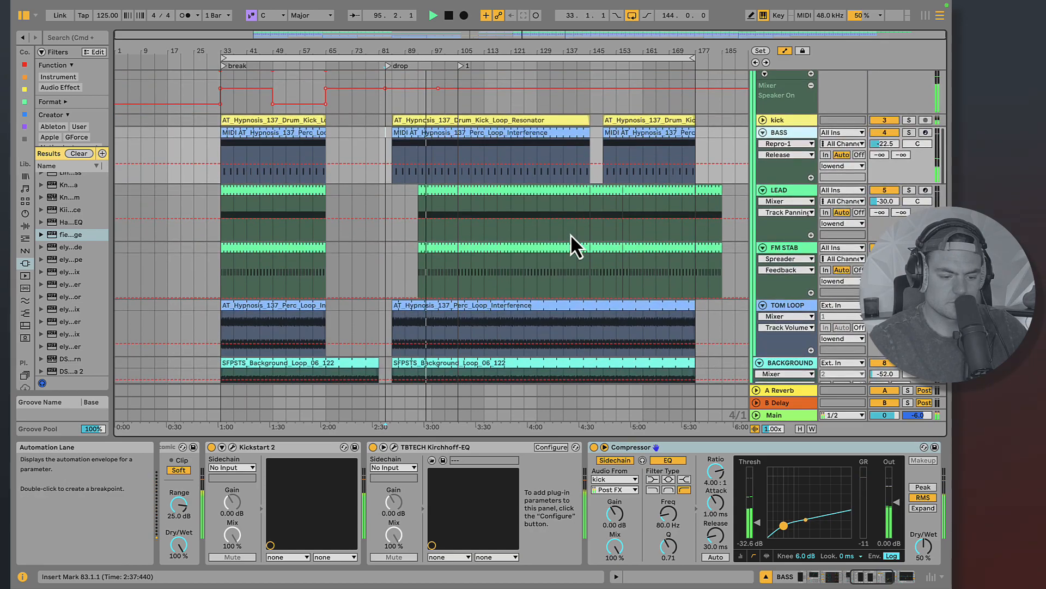
scroll(571, 234, "up", 5)
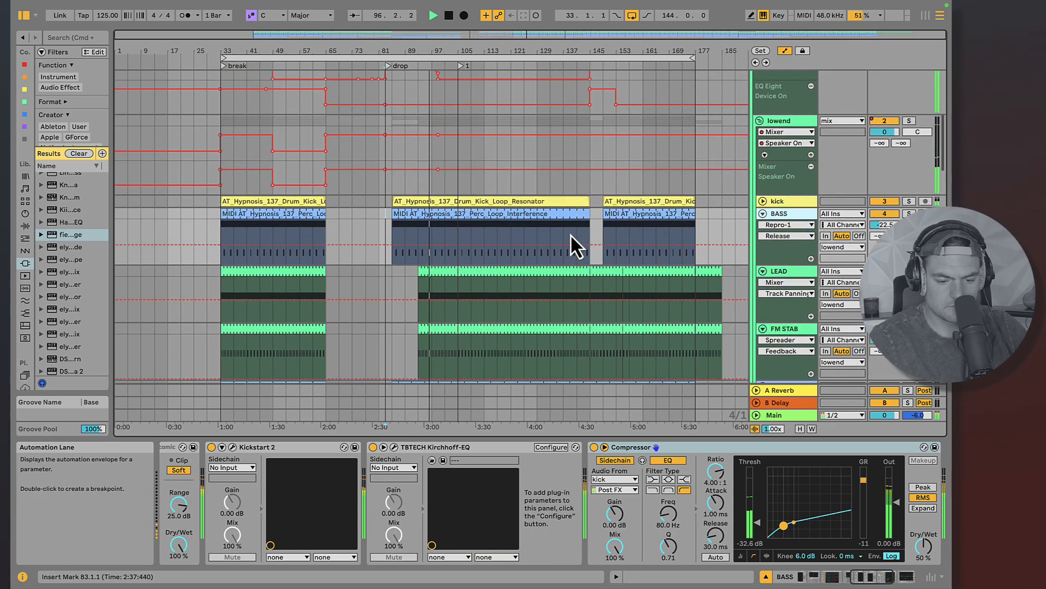
left_click(788, 269)
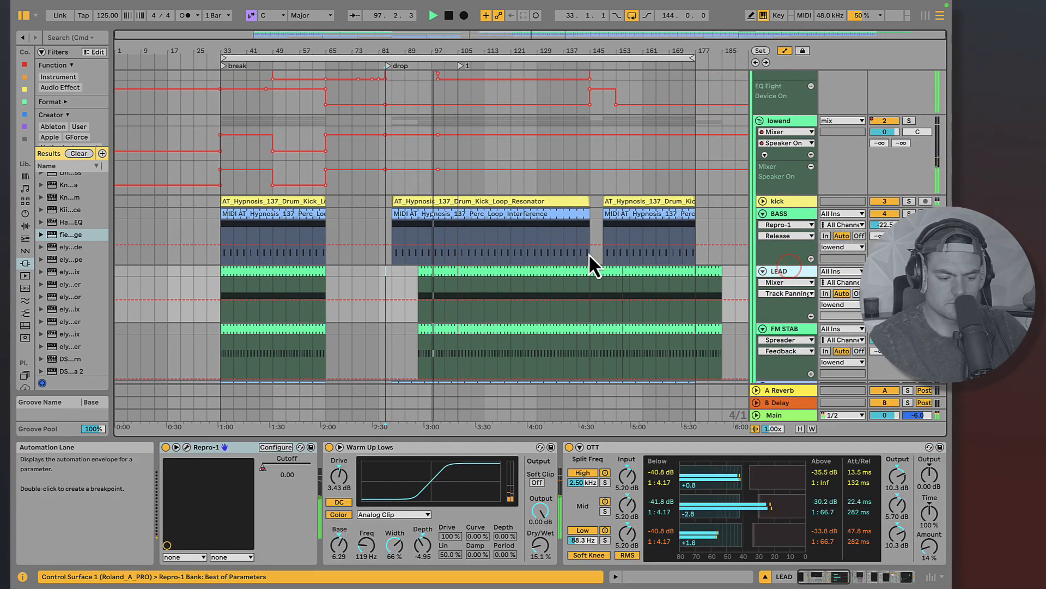
key("Tab")
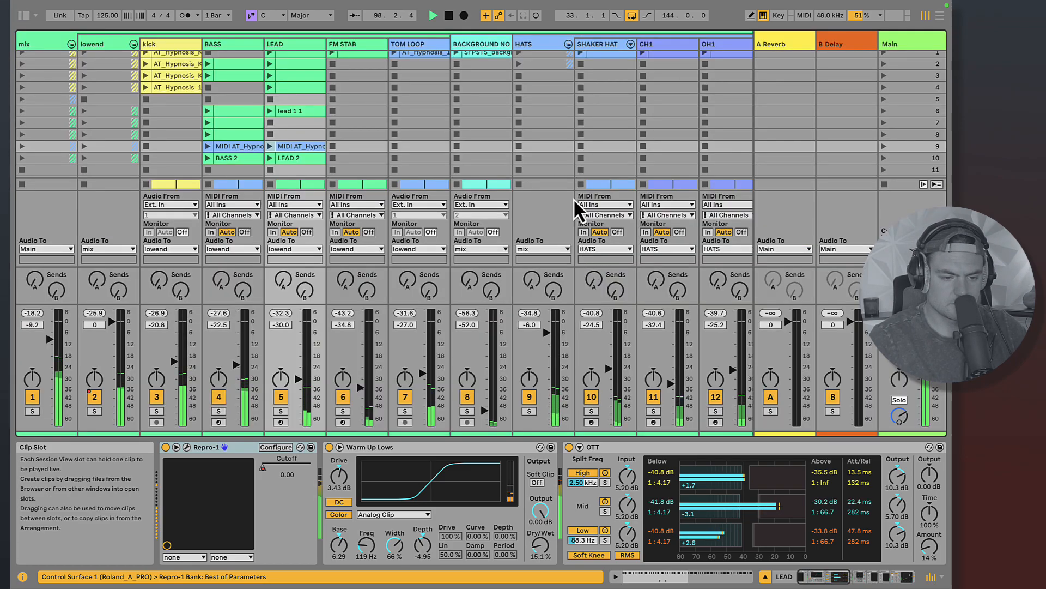
left_click(531, 42)
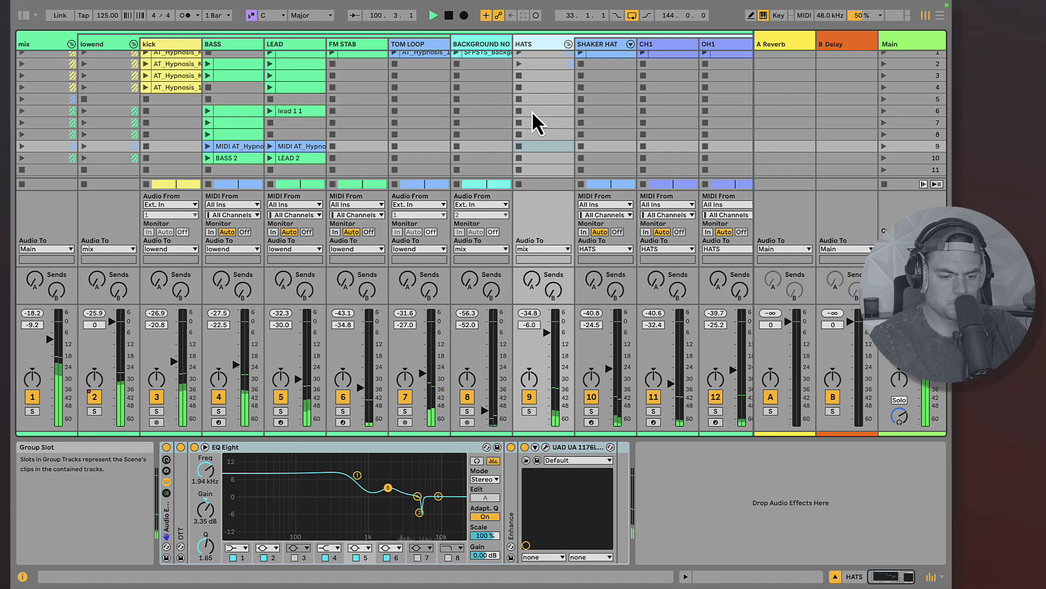
- Examine the arrangement's tracks from HATS down to VOX CHOP 2 and back up to the kick and BASS
key("Tab")
scroll(581, 227, "down", 5)
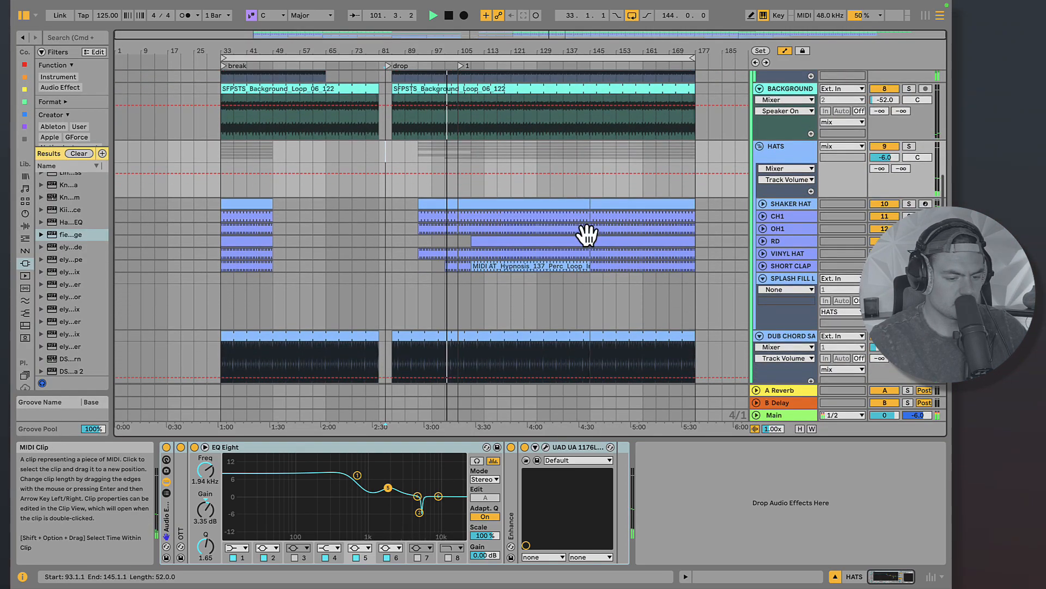
scroll(580, 227, "down", 7)
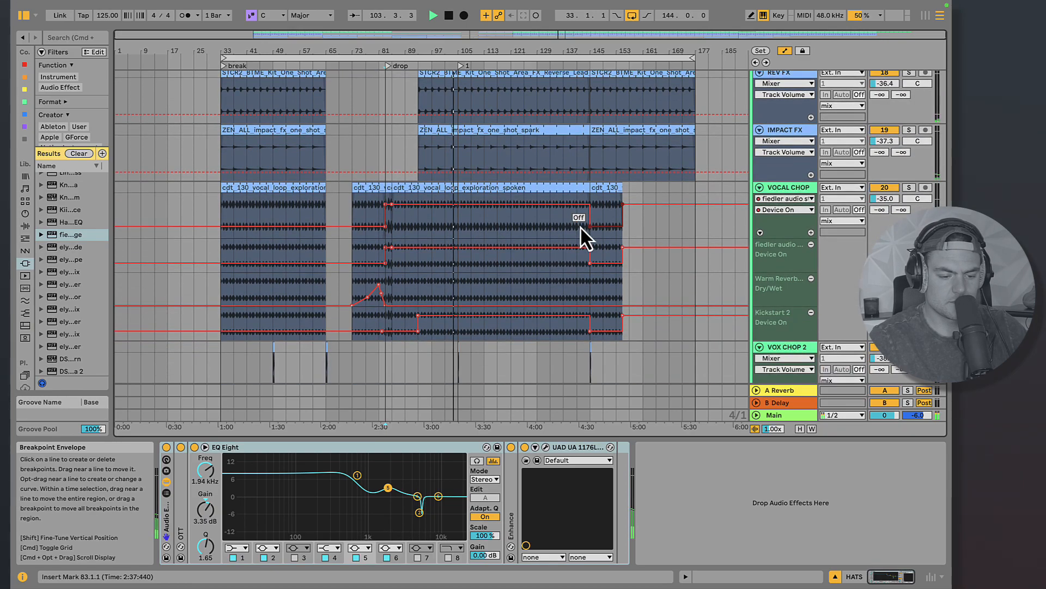
scroll(580, 227, "up", 1)
scroll(581, 227, "up", 3)
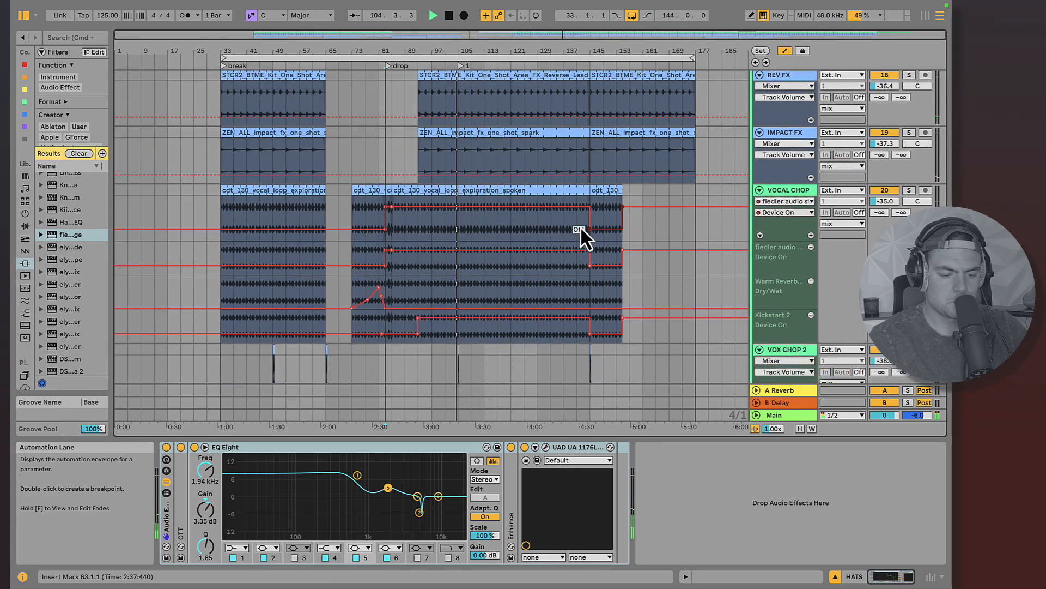
scroll(582, 229, "up", 3)
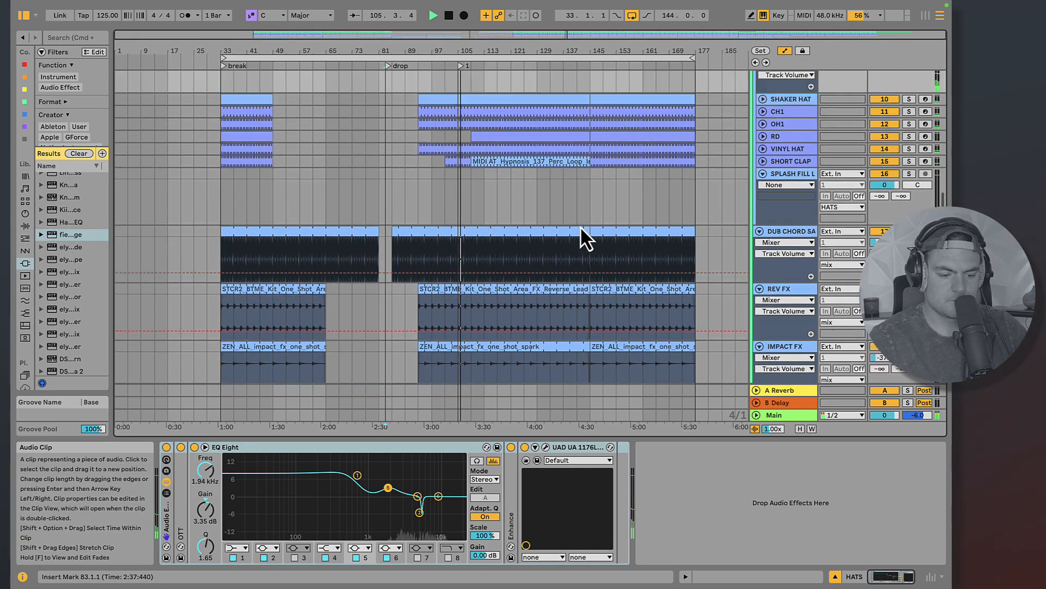
scroll(582, 229, "up", 2)
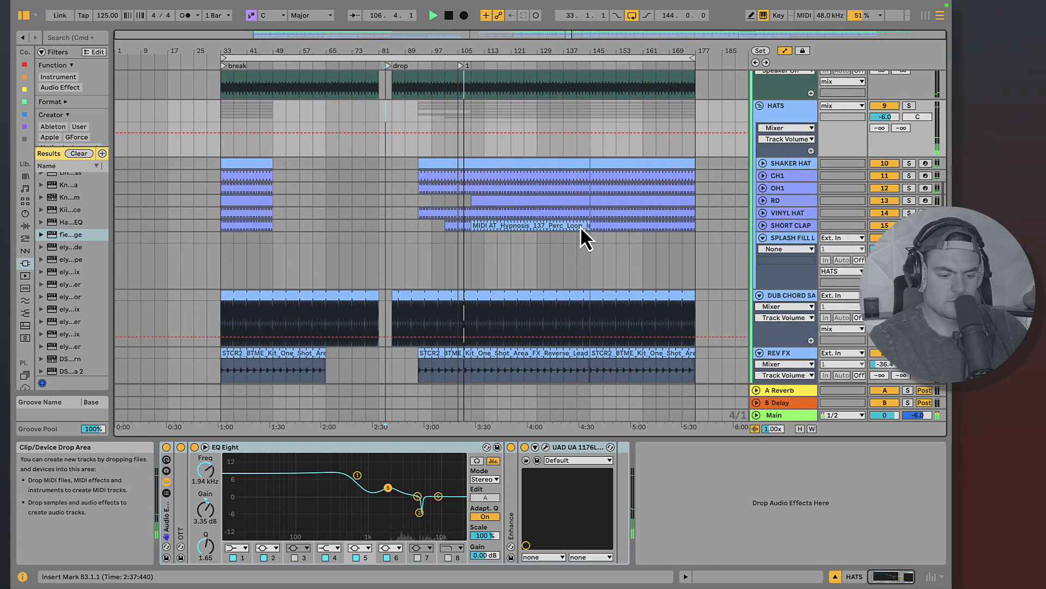
scroll(580, 227, "up", 2)
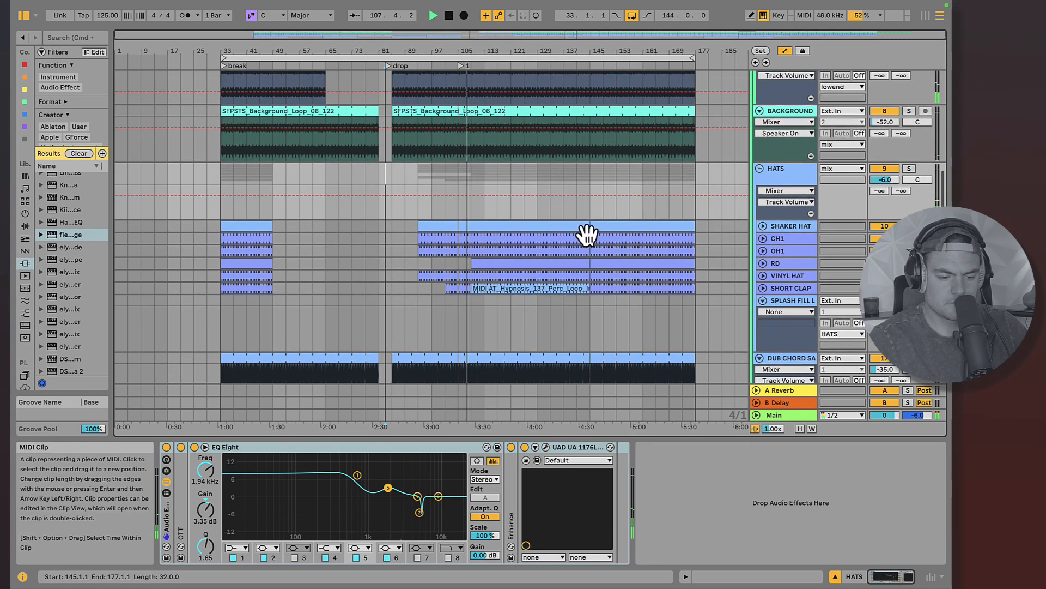
scroll(580, 227, "up", 2)
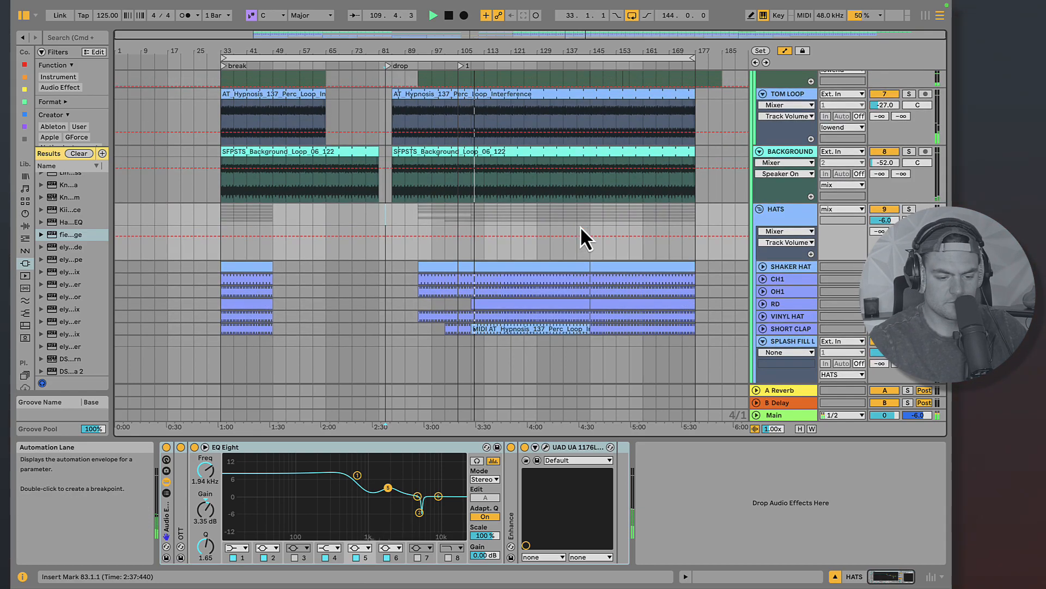
scroll(624, 223, "up", 4)
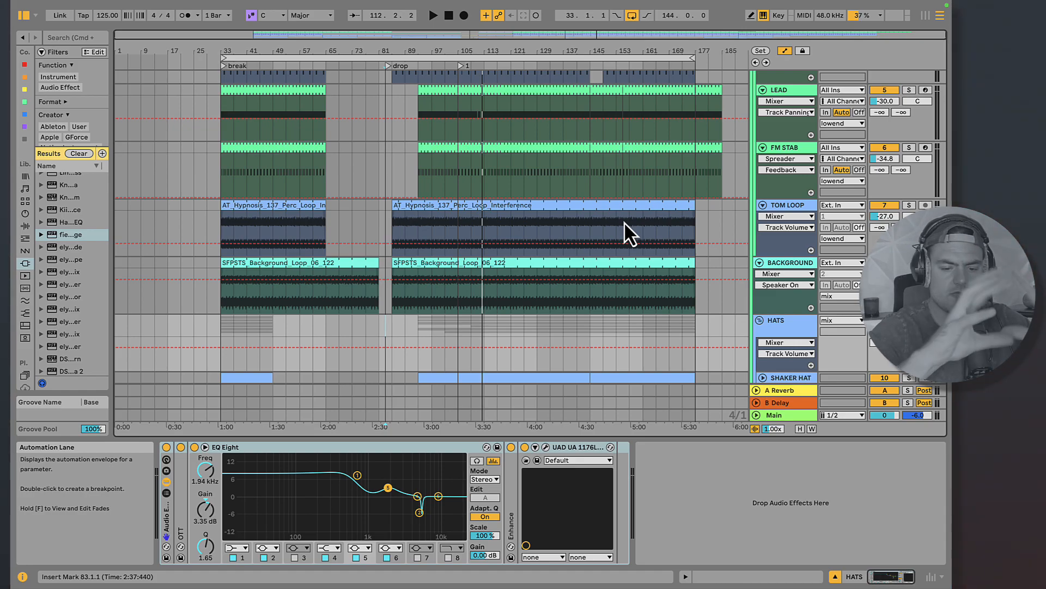
scroll(623, 221, "up", 5)
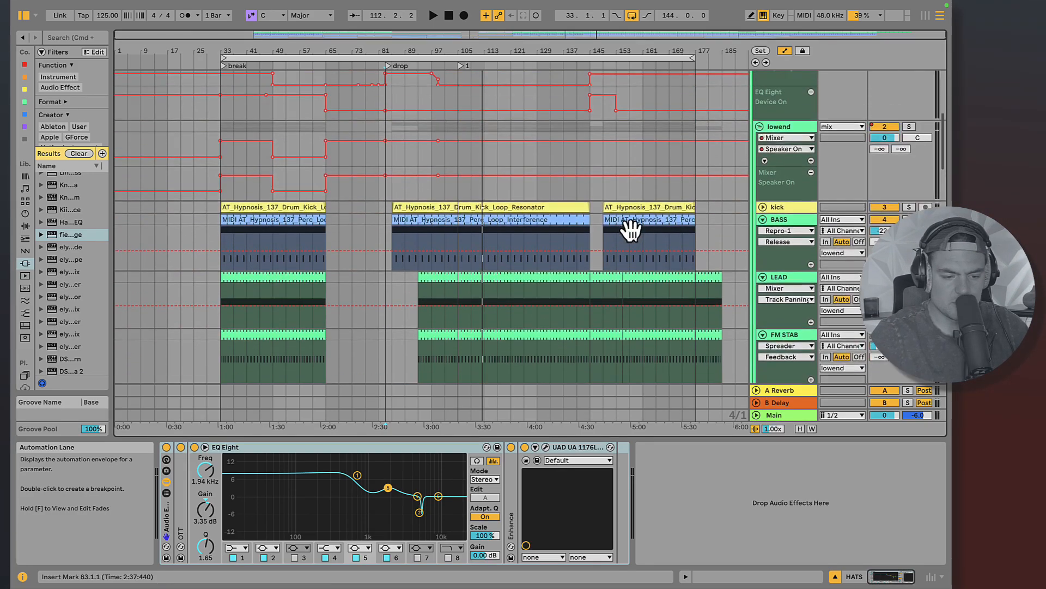
- Solo the TOM LOOP track, reset its drop clip's pitch to 0 semitones and start playback
scroll(654, 213, "down", 3)
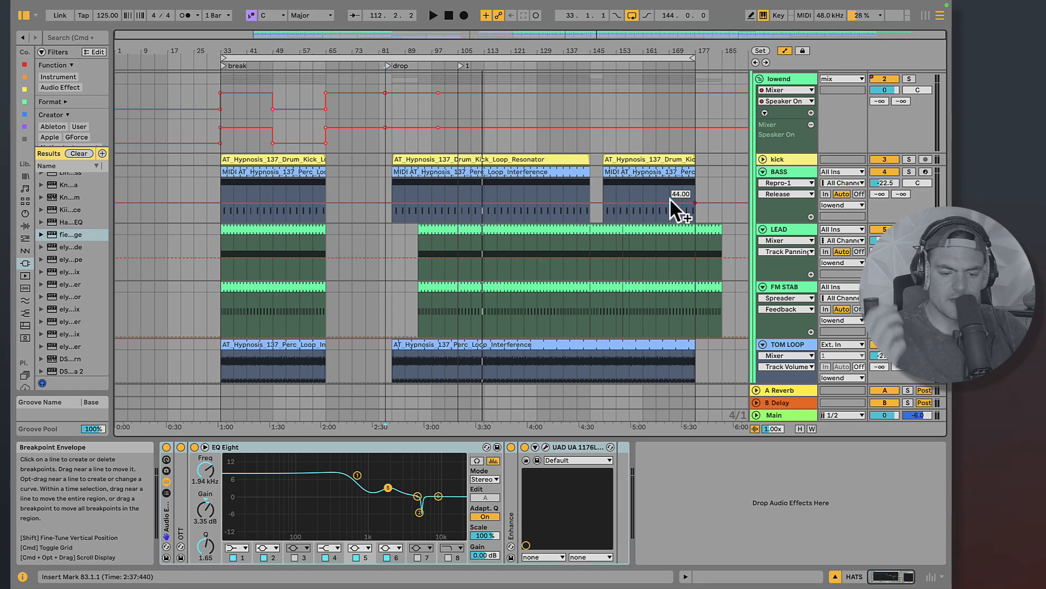
scroll(752, 273, "down", 2)
left_click(777, 303)
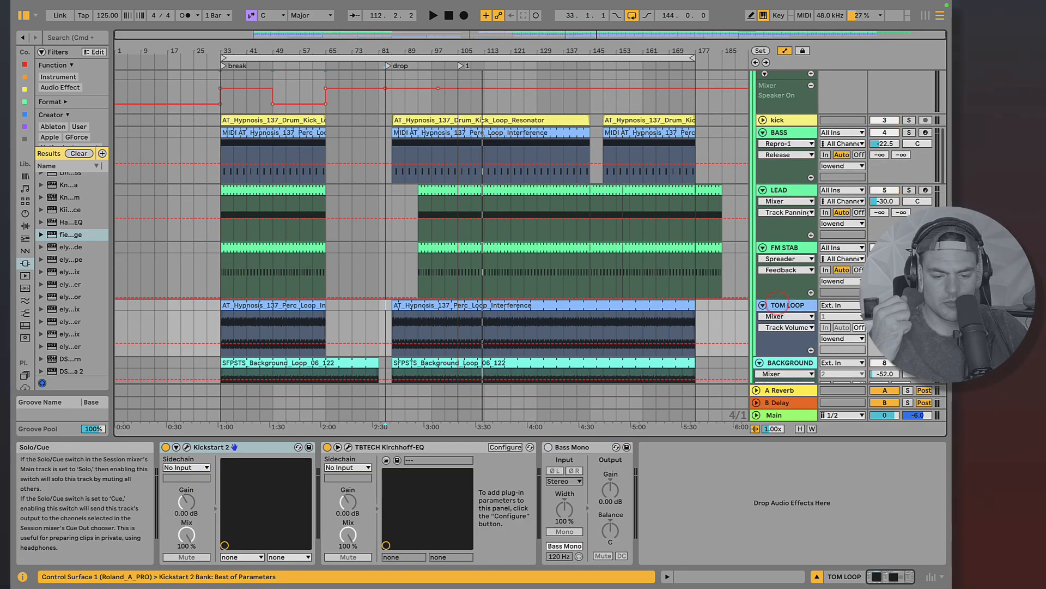
double_click(456, 309)
double_click(367, 332)
key("space")
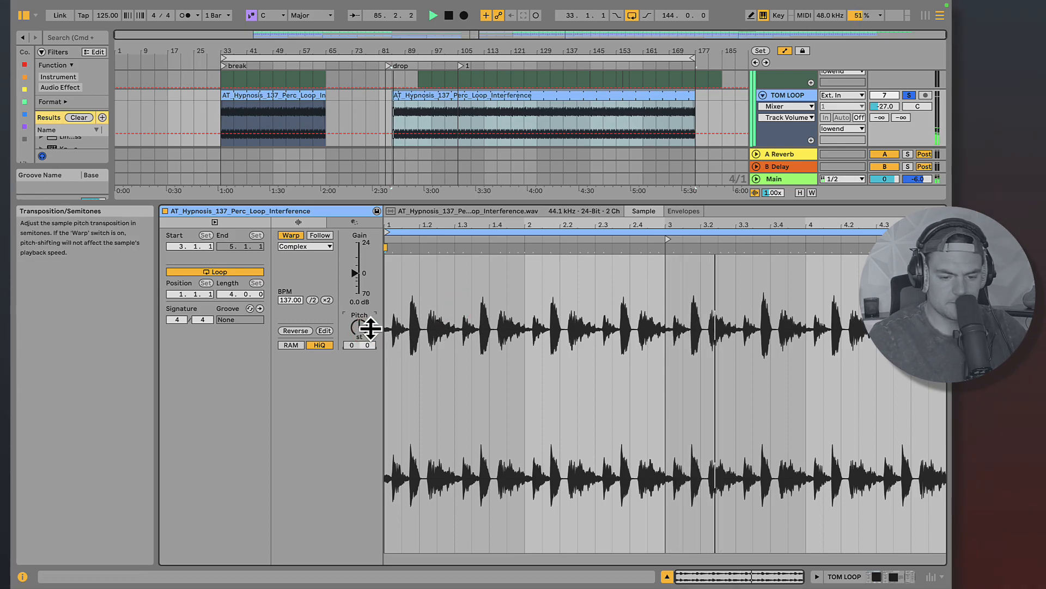
- Bypass Kickstart 2 and Kirchhoff-EQ on the TOM LOOP track and play the unprocessed loop briefly
left_click(780, 96)
key("space")
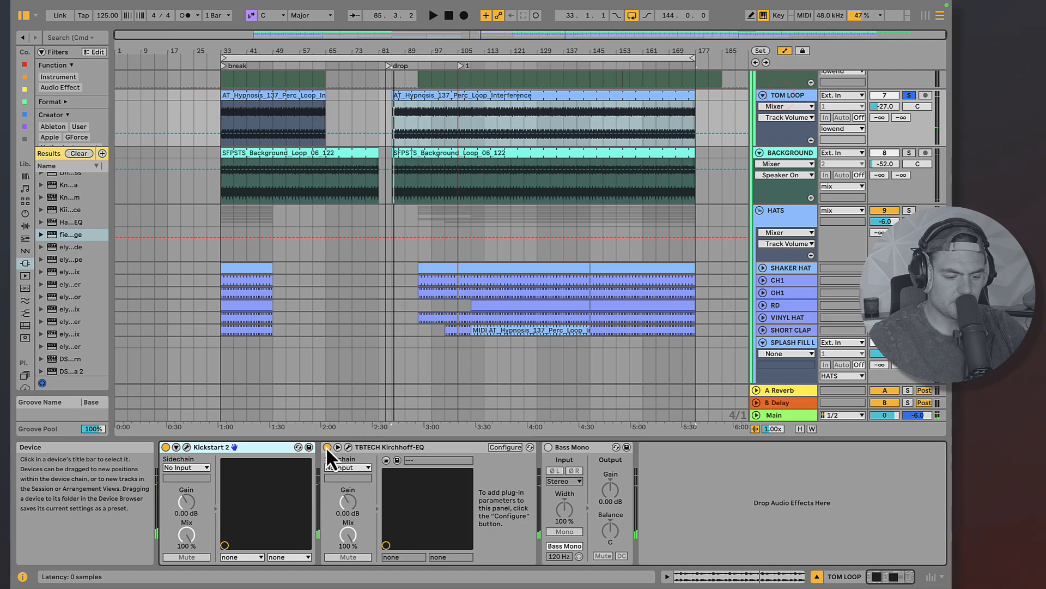
left_click(166, 447)
key("space")
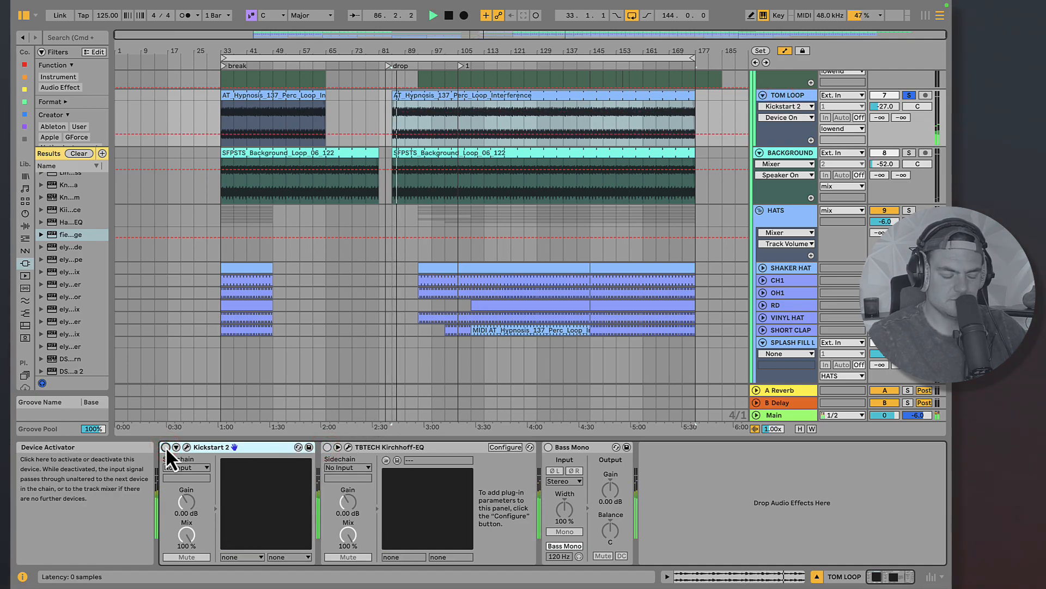
key("space")
- Re-enable Kickstart 2 and Kirchhoff-EQ on TOM LOOP, set the drop clip's pitch to -6 semitones and play it
left_click(166, 447)
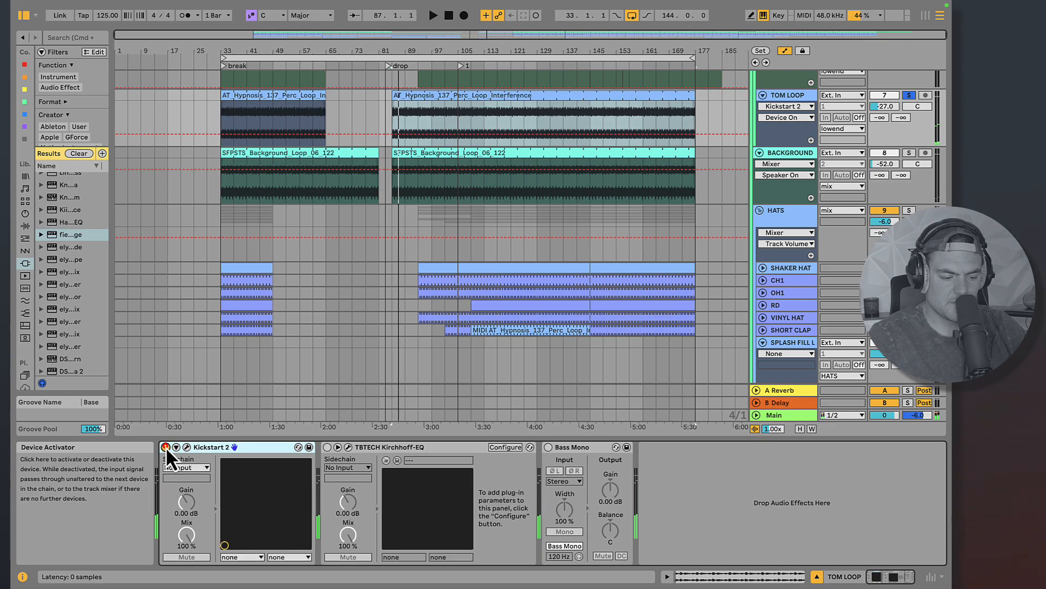
left_click(327, 447)
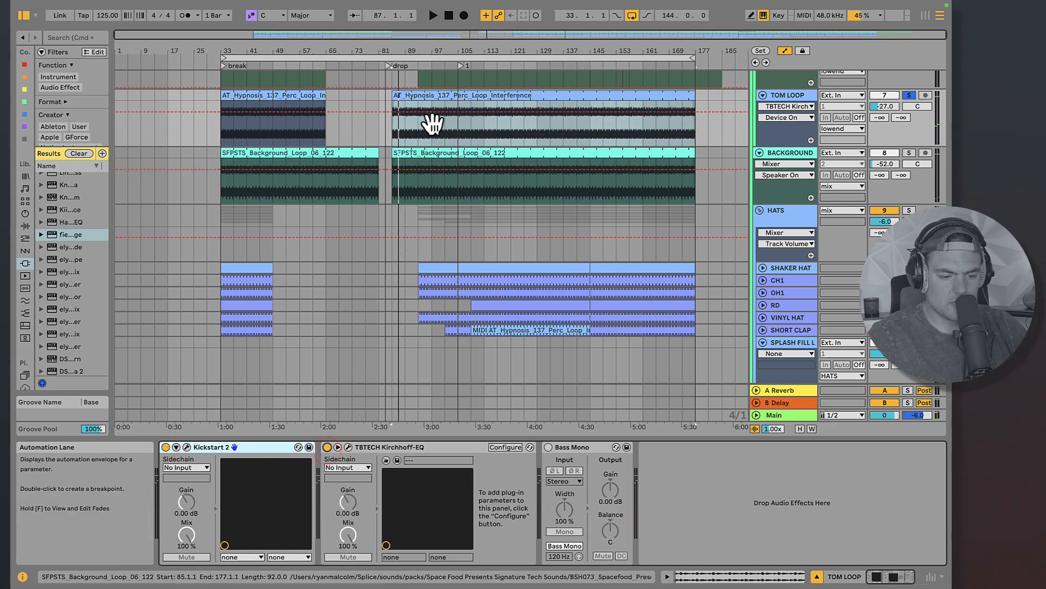
double_click(429, 99)
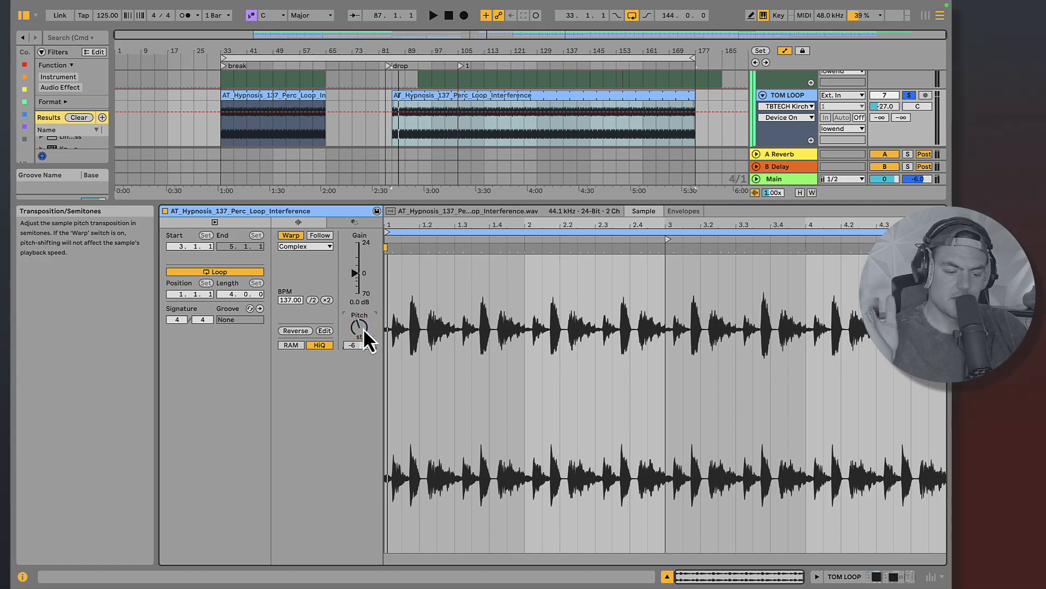
key("space")
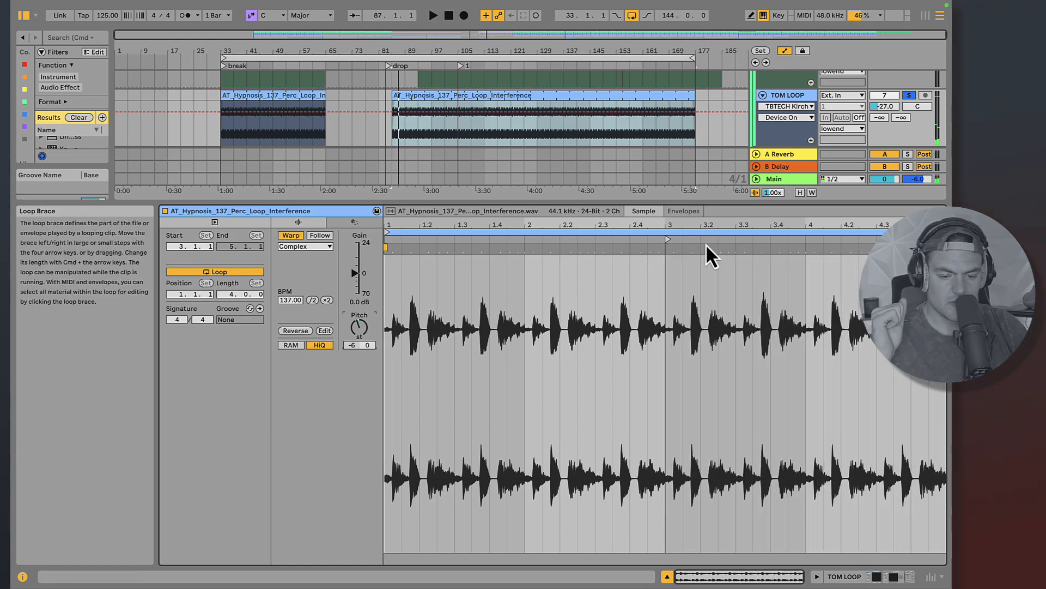
key("space")
- Open the TOM LOOP track's Kirchhoff-EQ, examine its filter curve from high pass to low pass, and close it
left_click(800, 95)
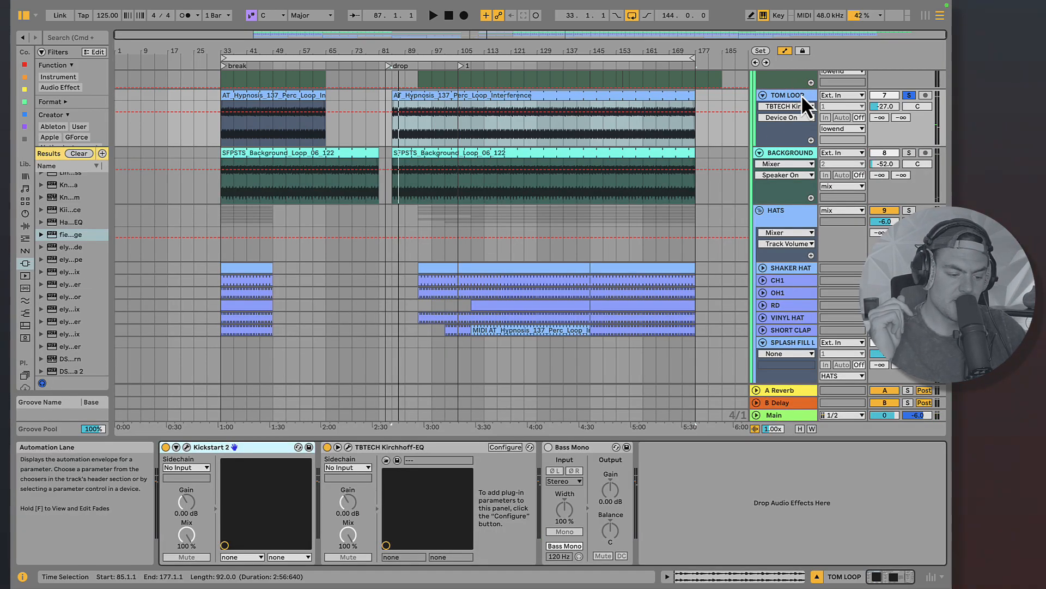
left_click(354, 446)
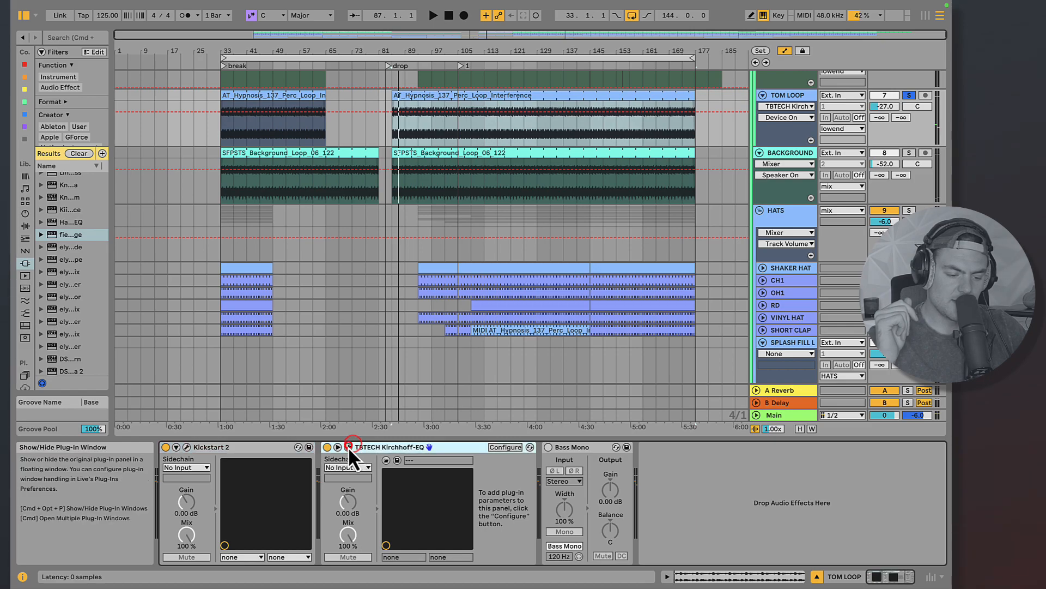
left_click(348, 447)
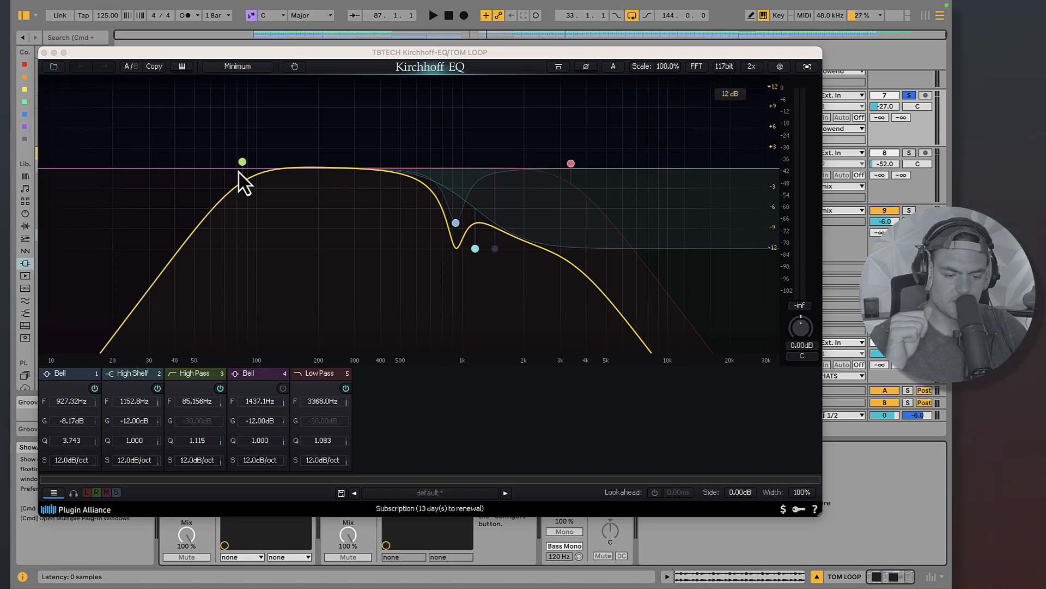
left_click(44, 52)
- Solo the BASS track and move the playback start to locator 1 at bar 105
scroll(730, 238, "up", 6)
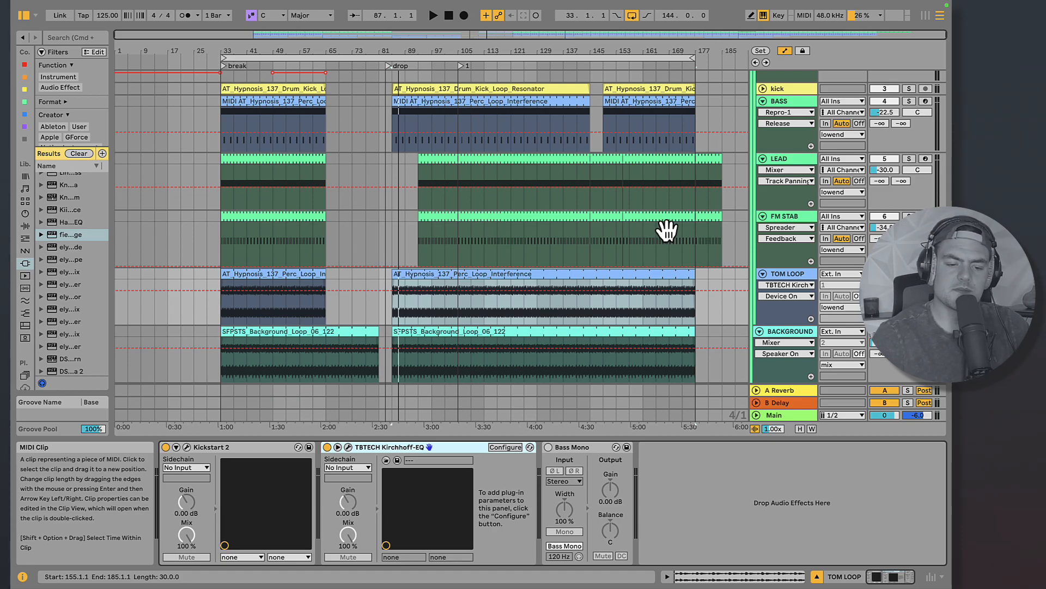
left_click(782, 273)
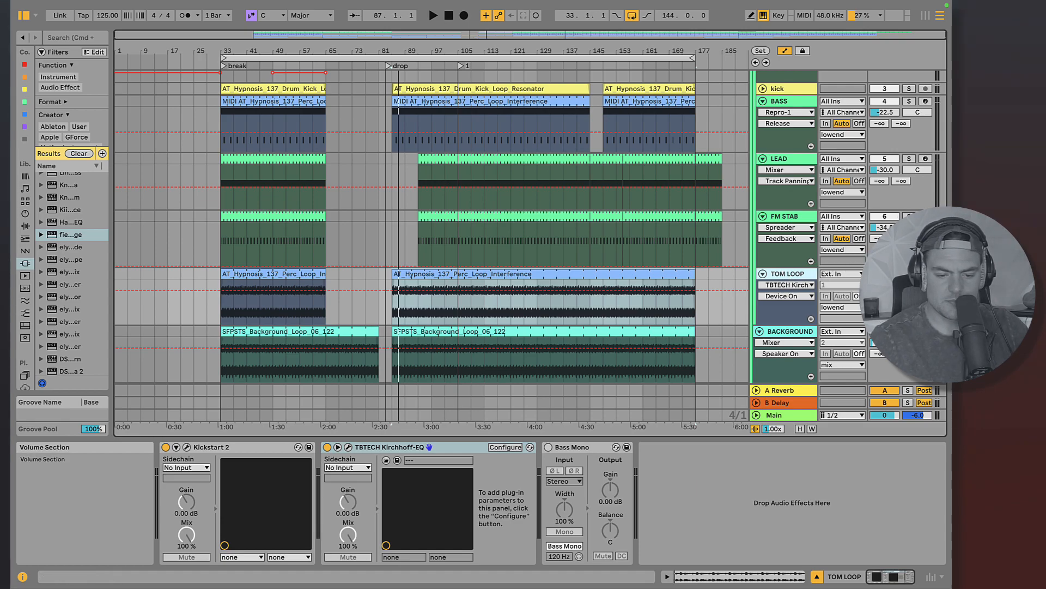
scroll(902, 300, "down", 1)
scroll(902, 300, "up", 2)
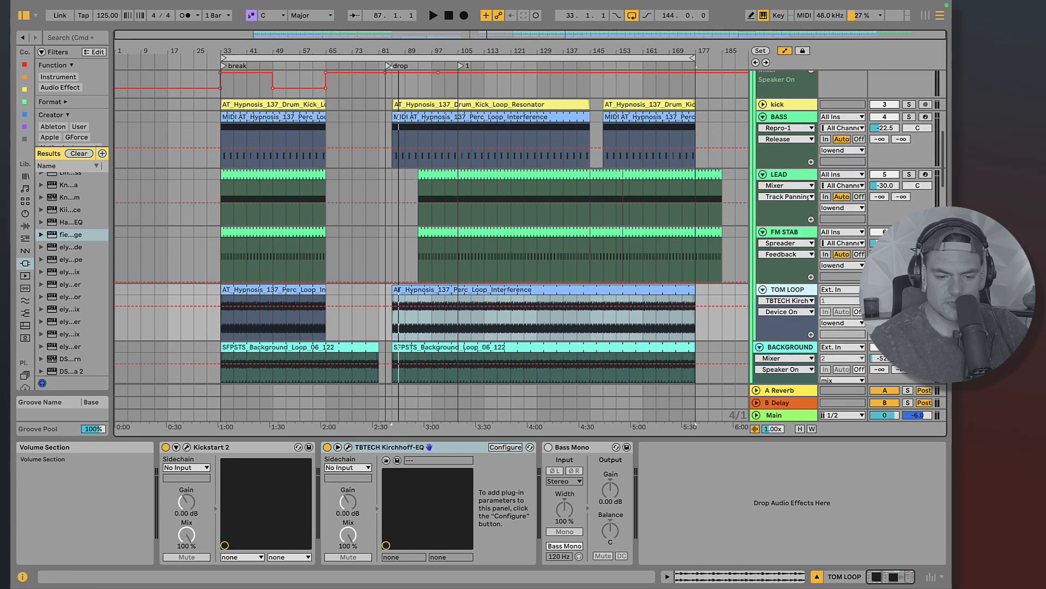
left_click(908, 117)
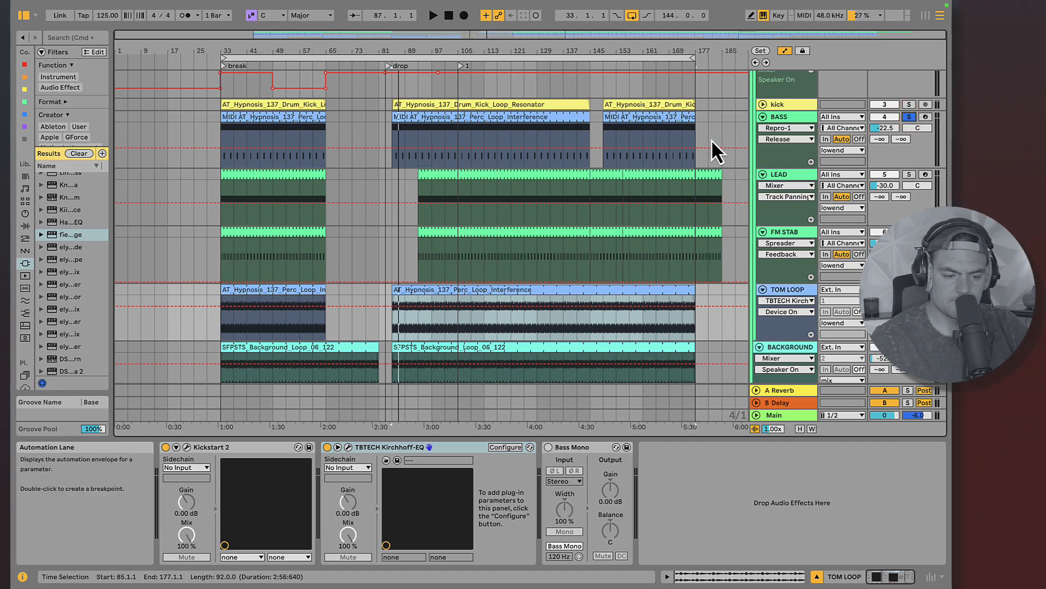
left_click(461, 67)
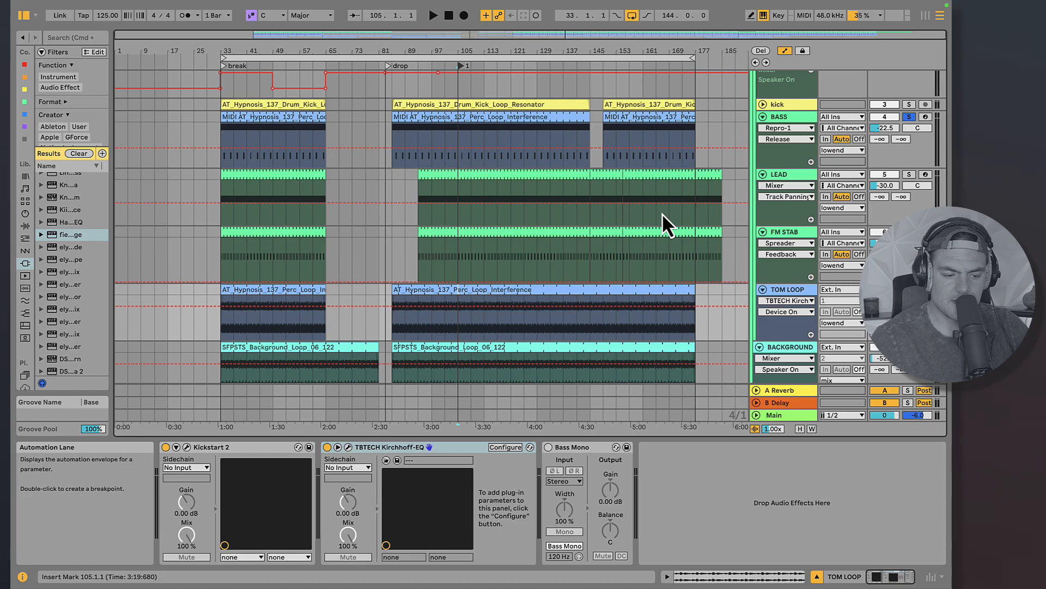
- Play from locator 1 and compare the TOM LOOP track with its Bass Mono device switched on and off
key("space")
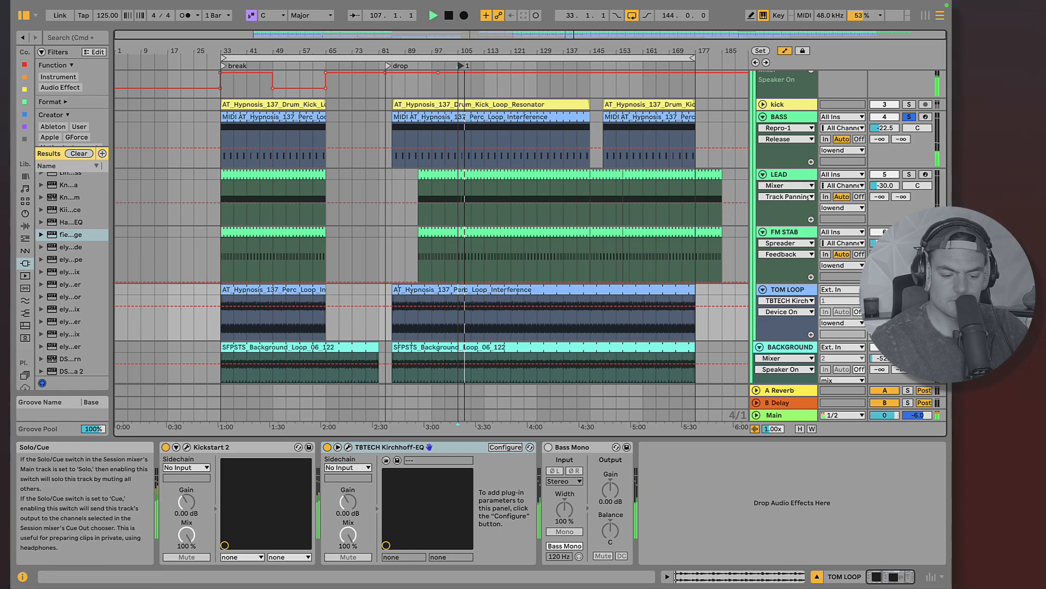
left_click(547, 448)
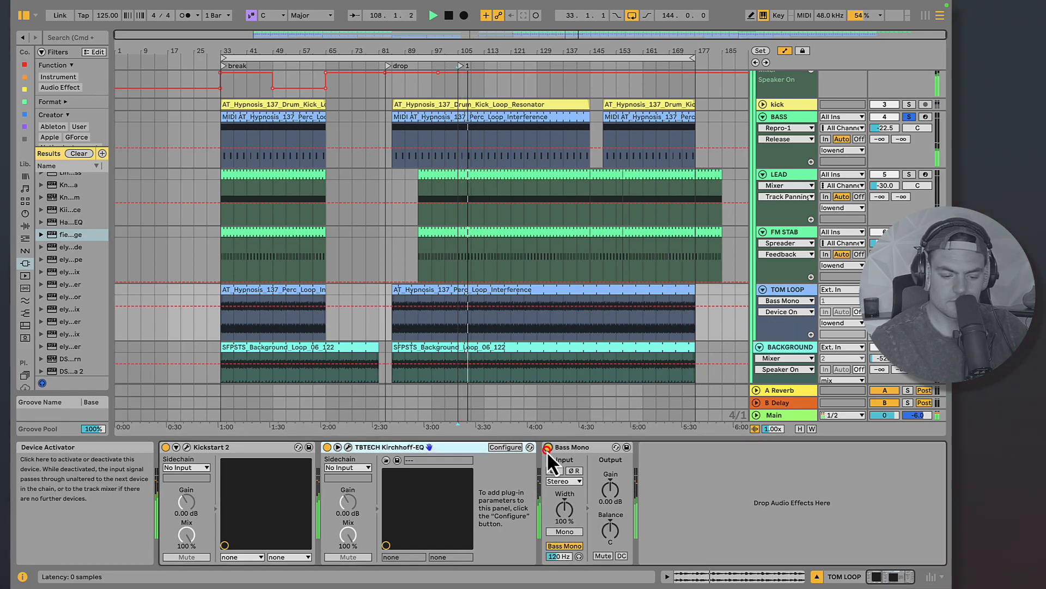
left_click(547, 448)
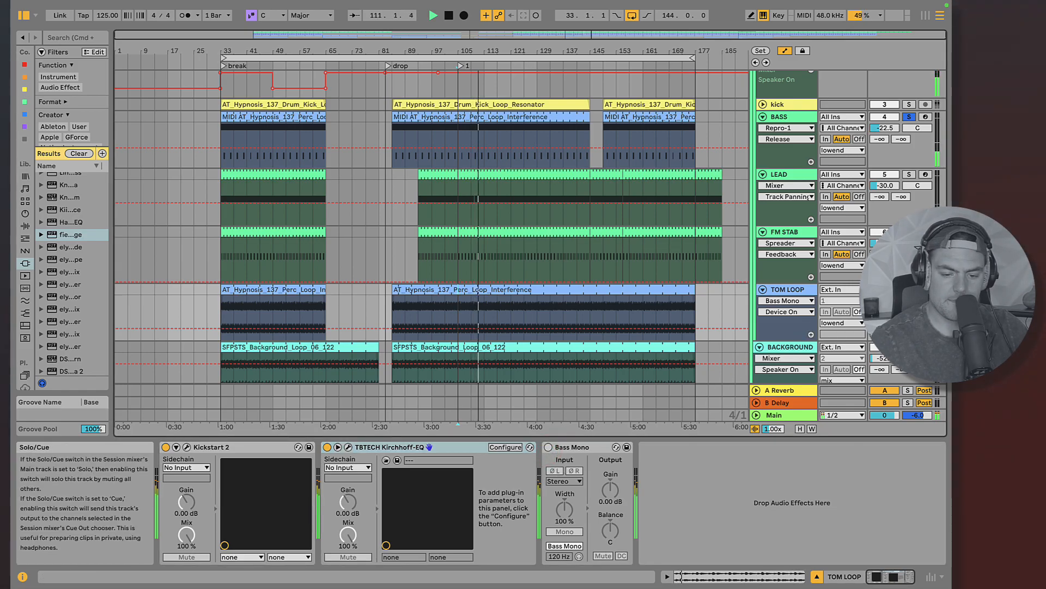
key("space")
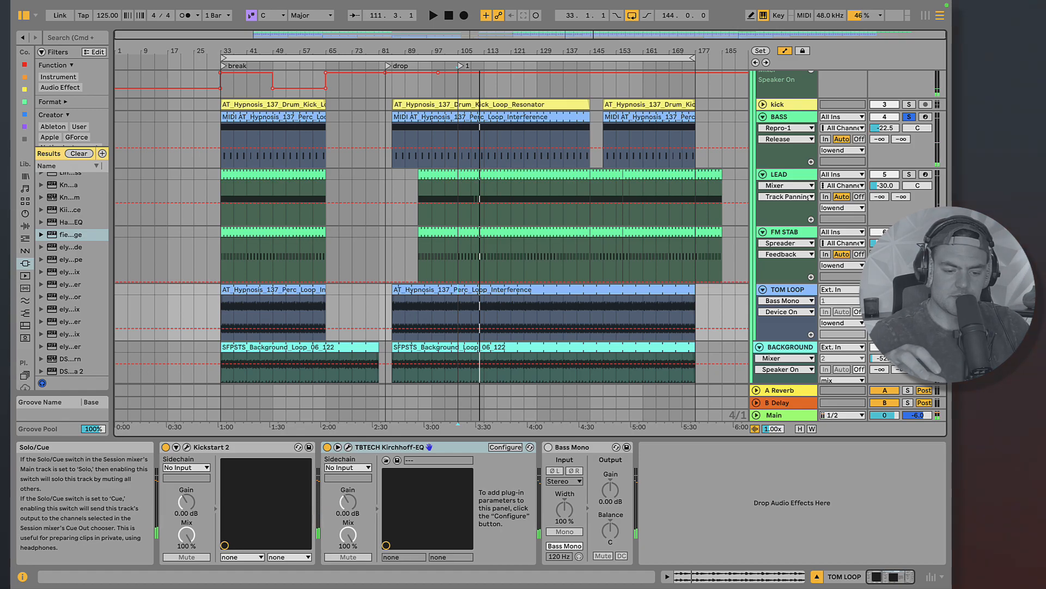
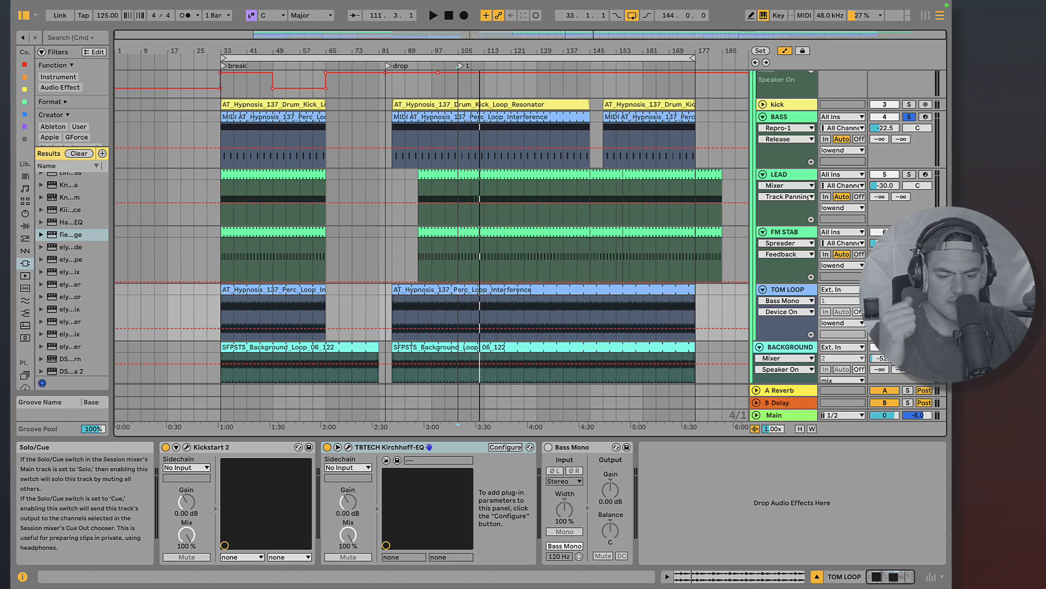
- Clear the BASS solo and listen to the full mix from locator 1, comparing it with TOM LOOP muted and active
left_click(909, 116)
left_click(885, 290)
left_click(462, 66)
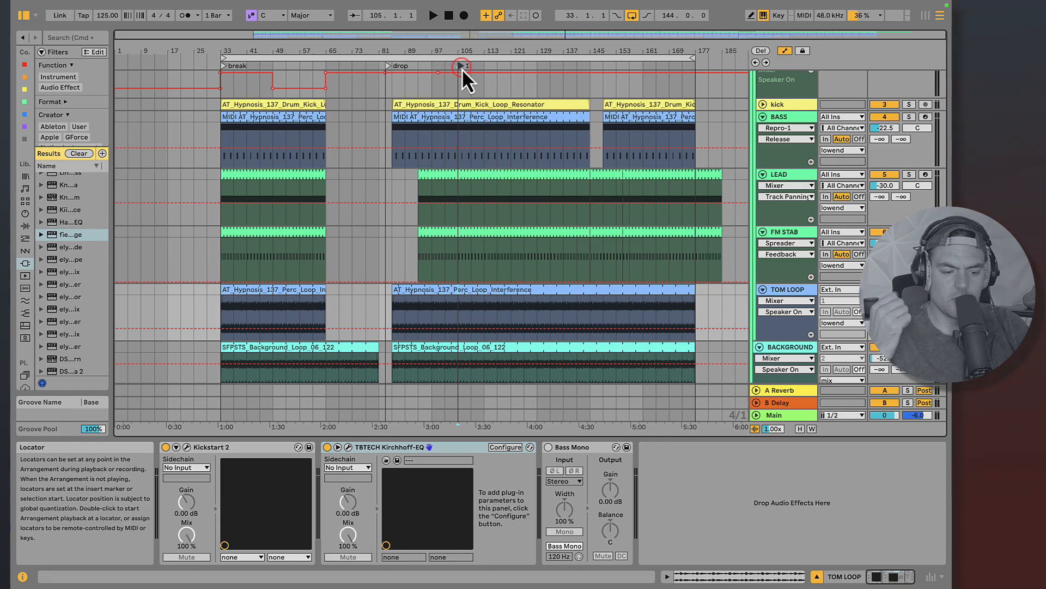
key("space")
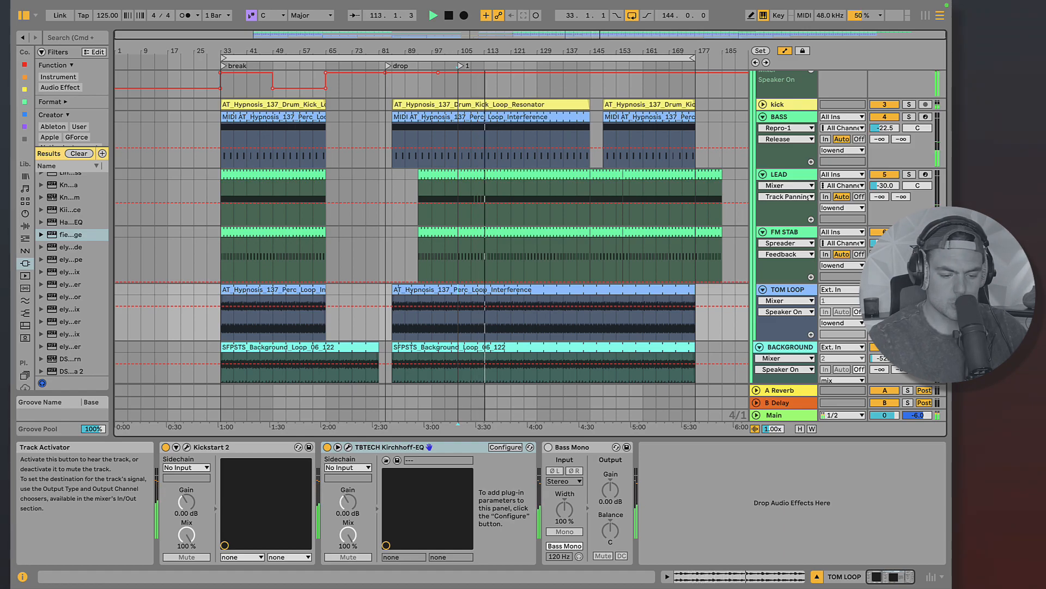
key("space")
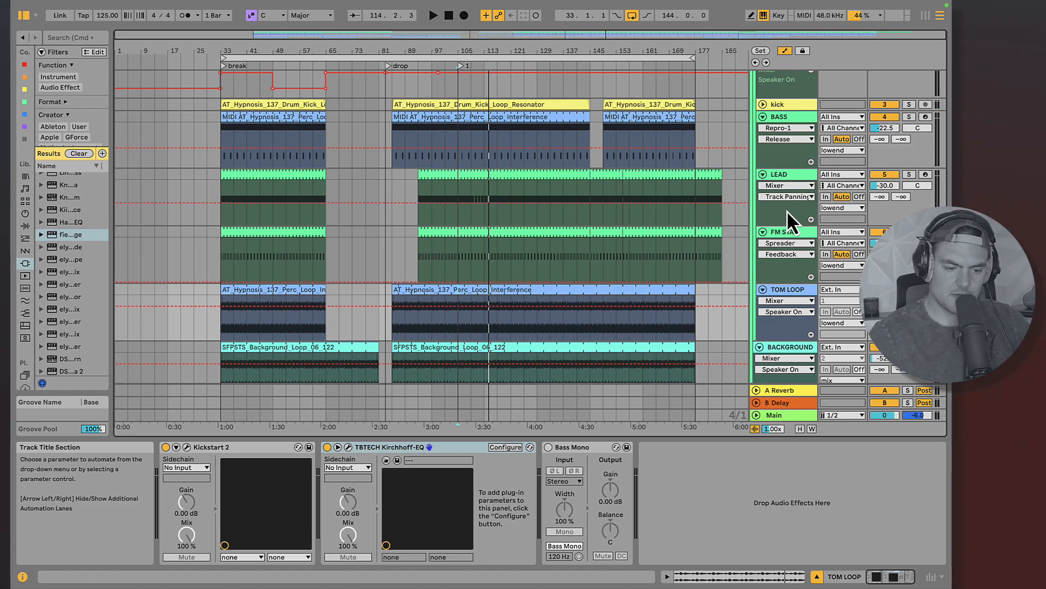
- Solo the BACKGROUND noise track, play its drop clip from bar 85, and clear the solo
left_click(535, 129)
left_click(625, 121)
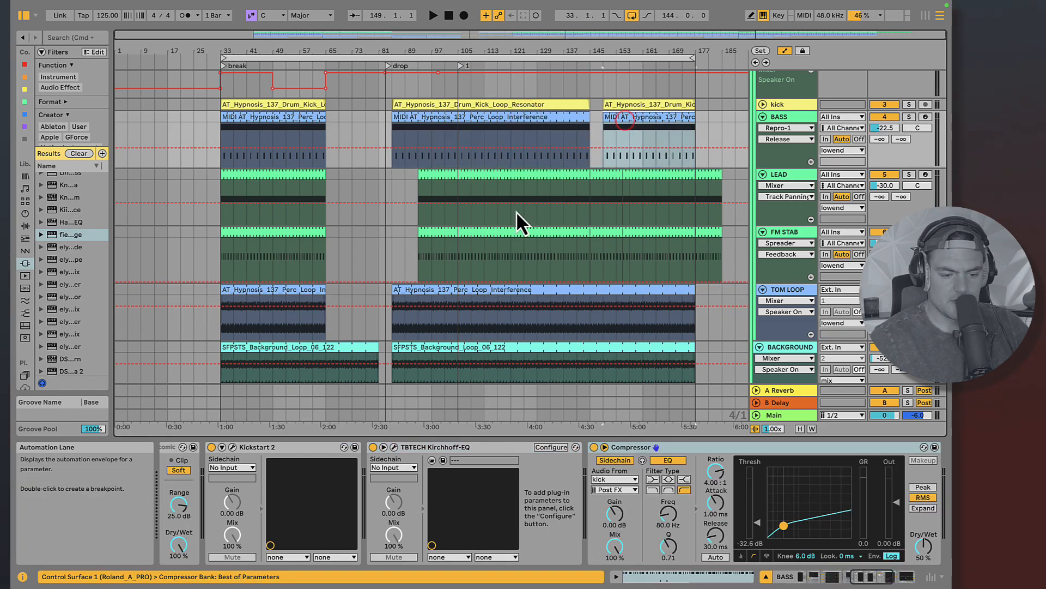
scroll(516, 211, "down", 5)
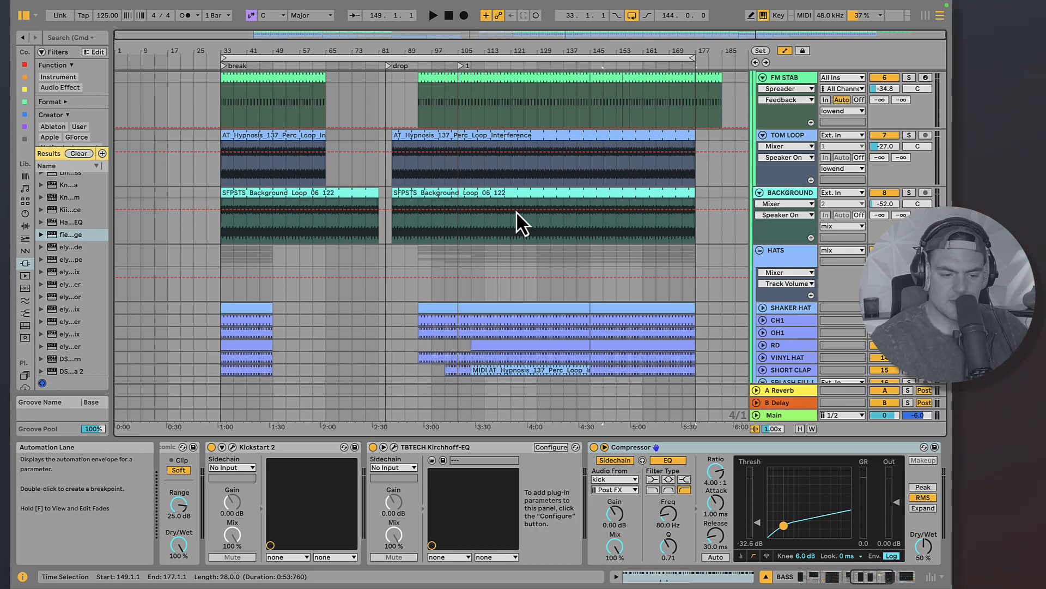
scroll(516, 211, "up", 1)
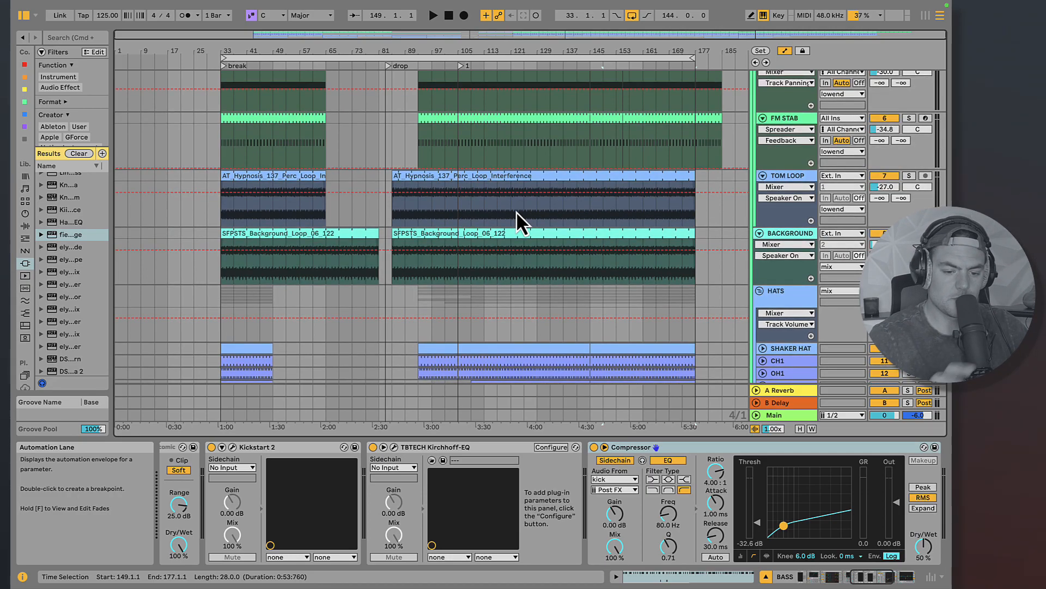
scroll(675, 188, "down", 2)
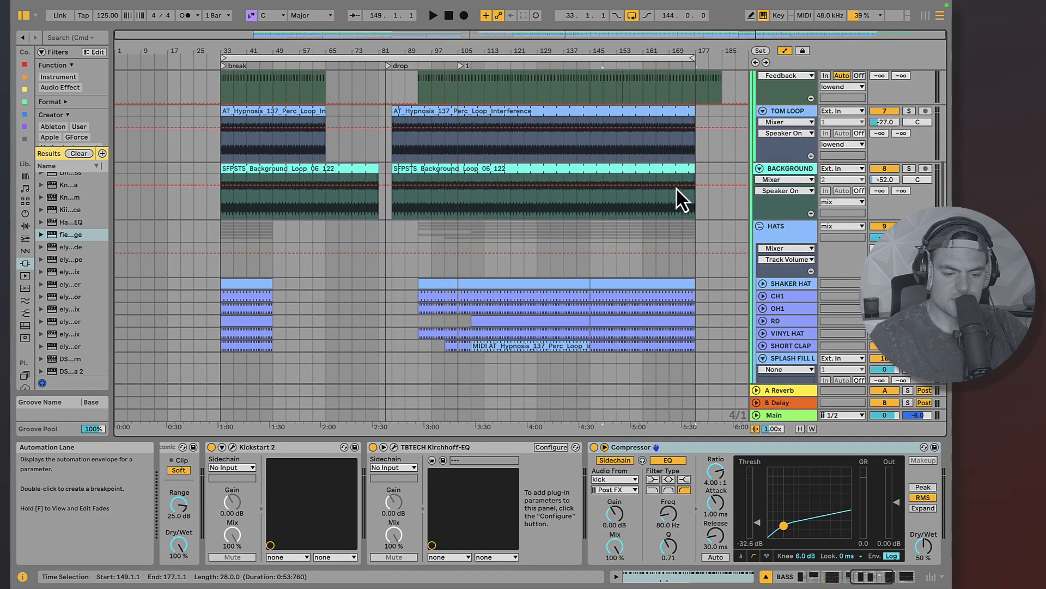
left_click(785, 170)
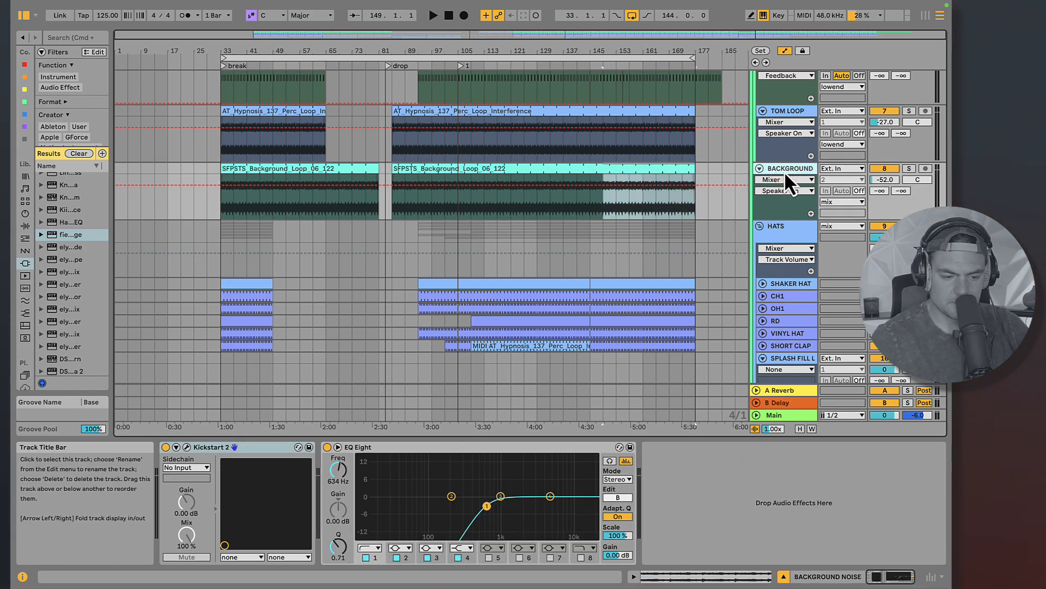
left_click(455, 168)
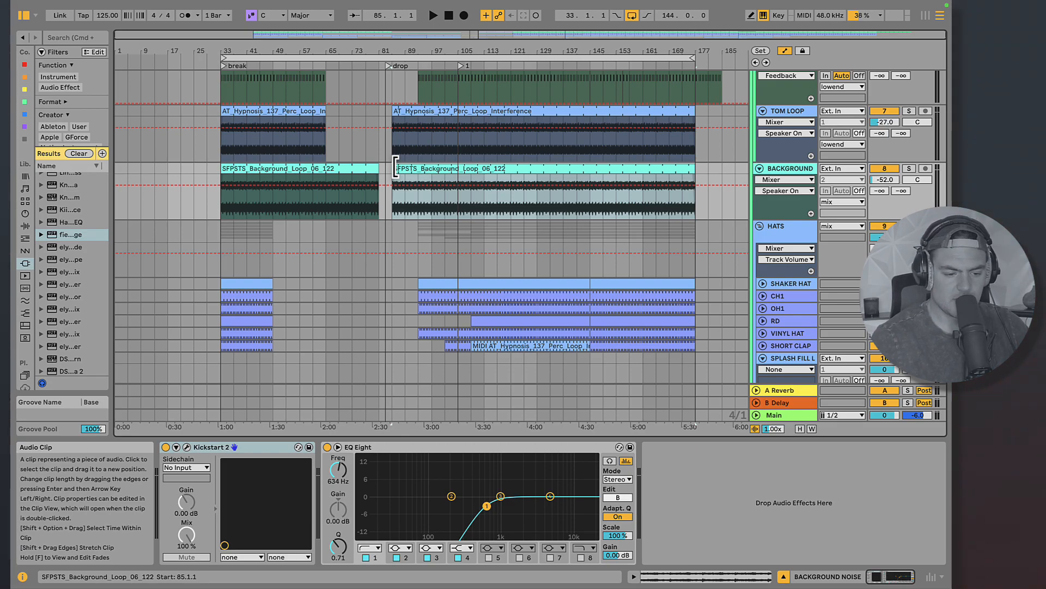
left_click(909, 168)
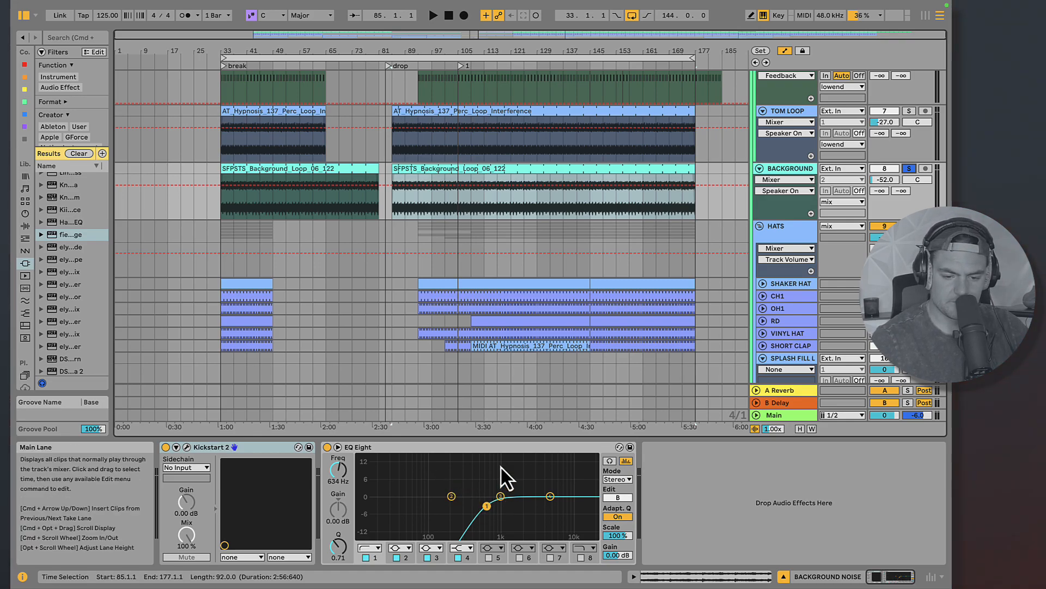
key("space")
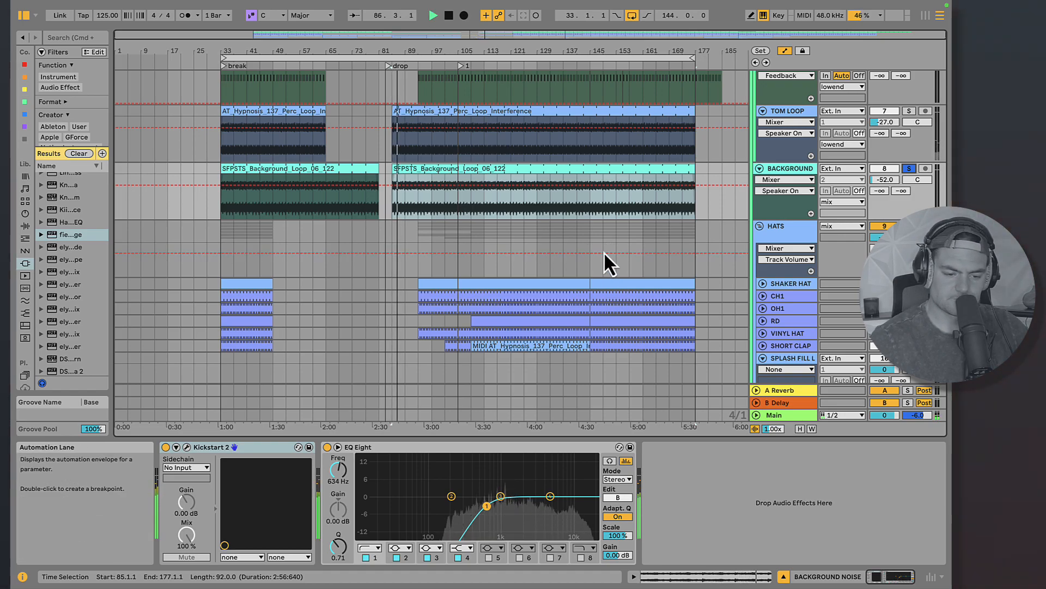
left_click(904, 167)
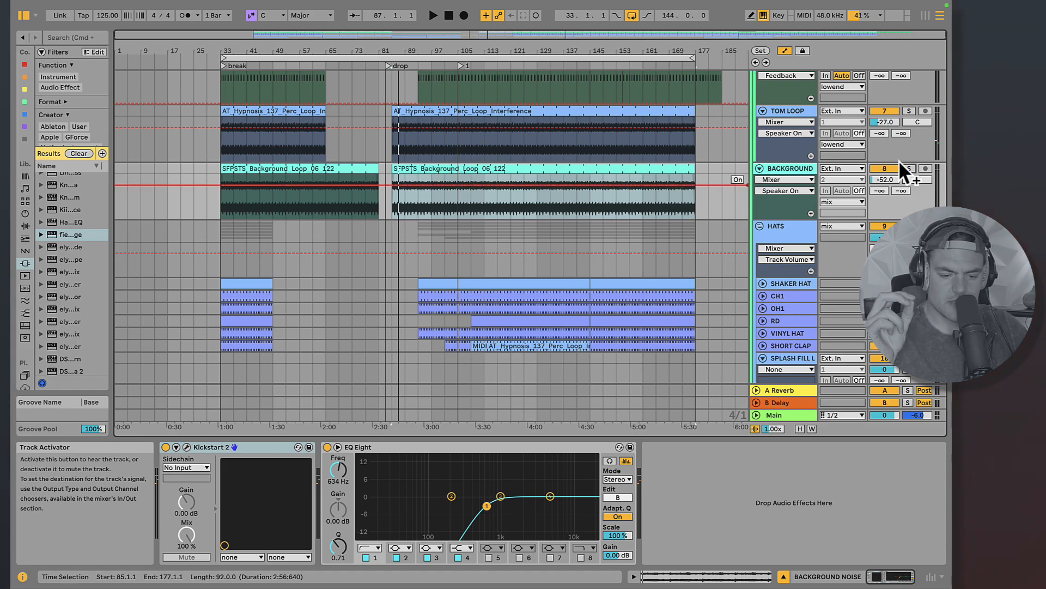
- Solo the HATS group and listen to it from bar 109, the start of the CH1 drop clip and bar 101
left_click(786, 169)
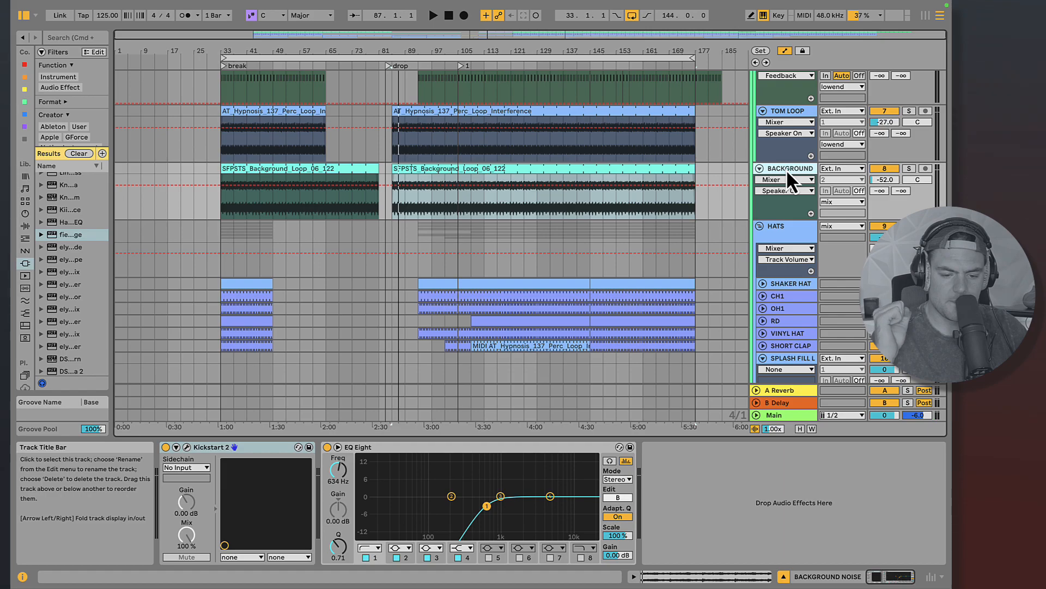
left_click(786, 225)
scroll(882, 180, "down", 3)
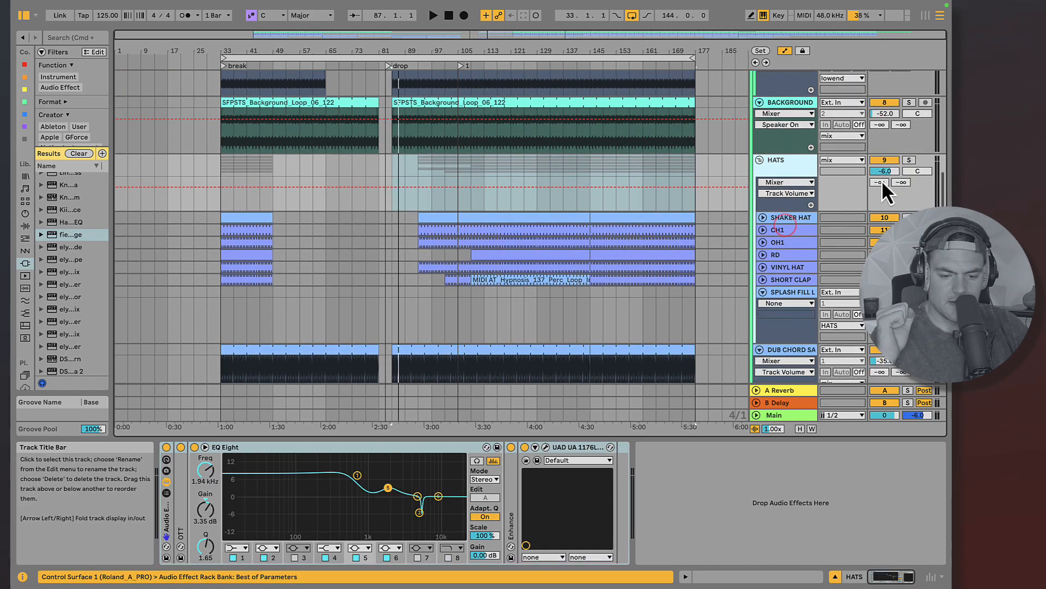
left_click(910, 161)
left_click(794, 164)
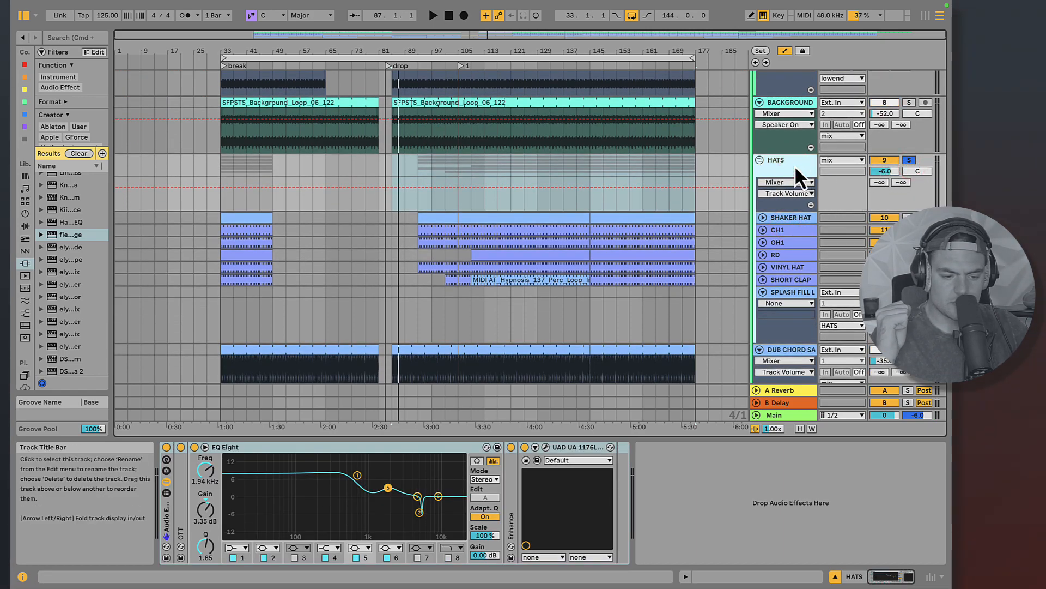
left_click(468, 253)
left_click(474, 206)
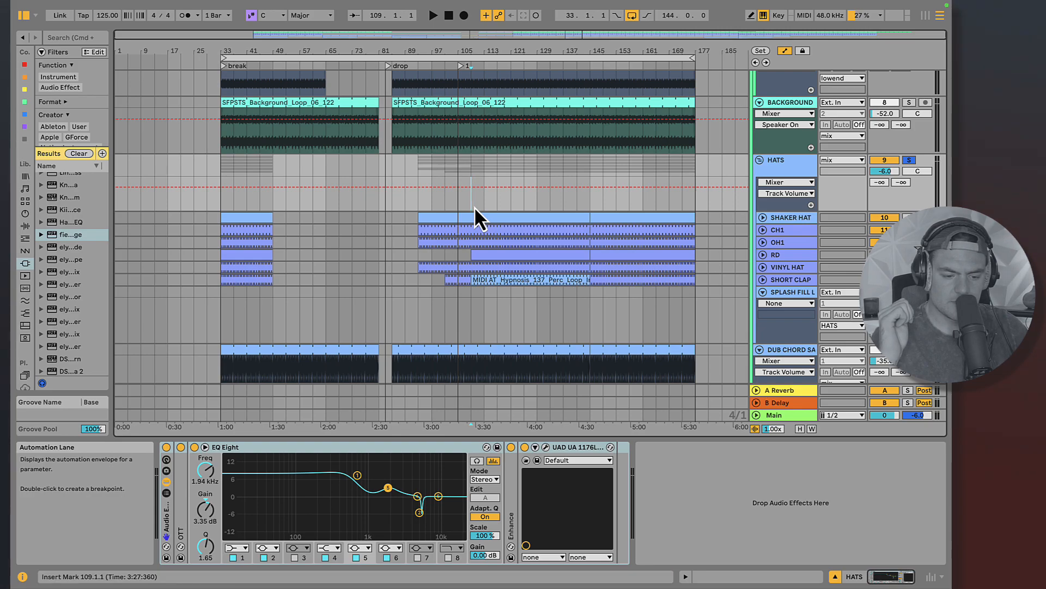
key("space")
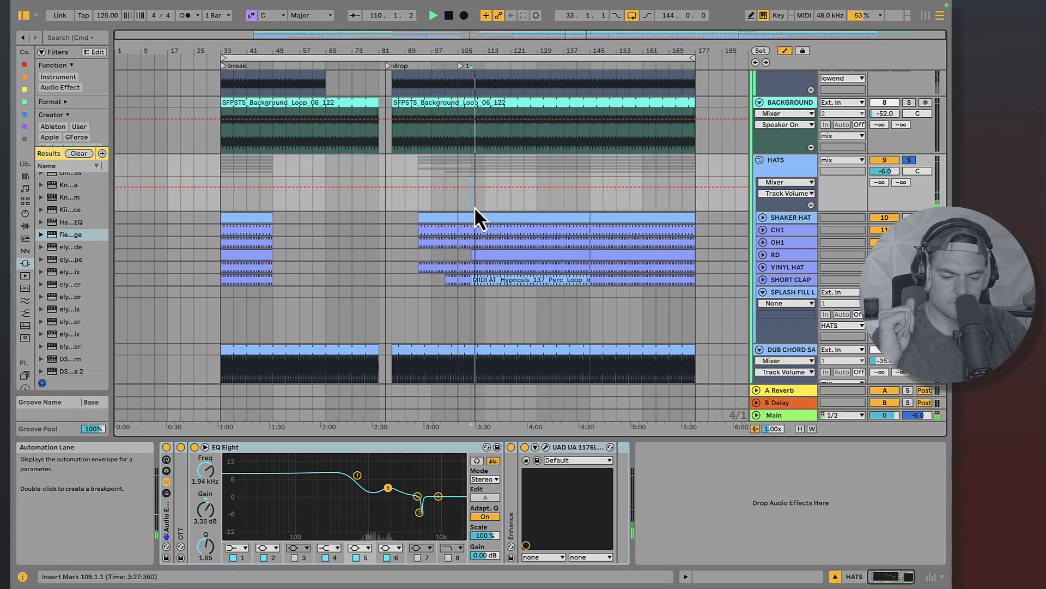
left_click(419, 228)
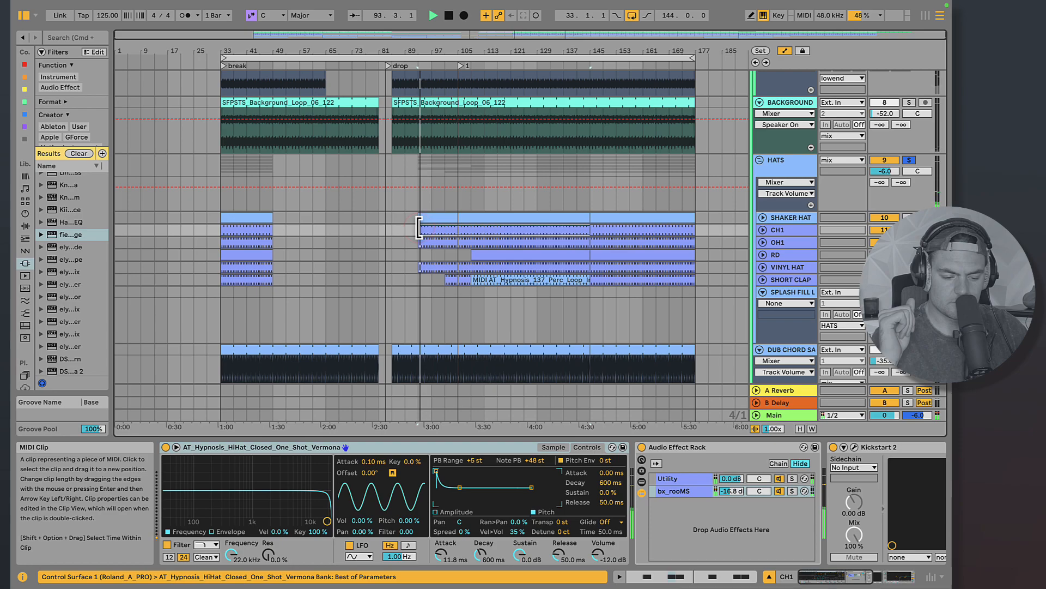
left_click(450, 252)
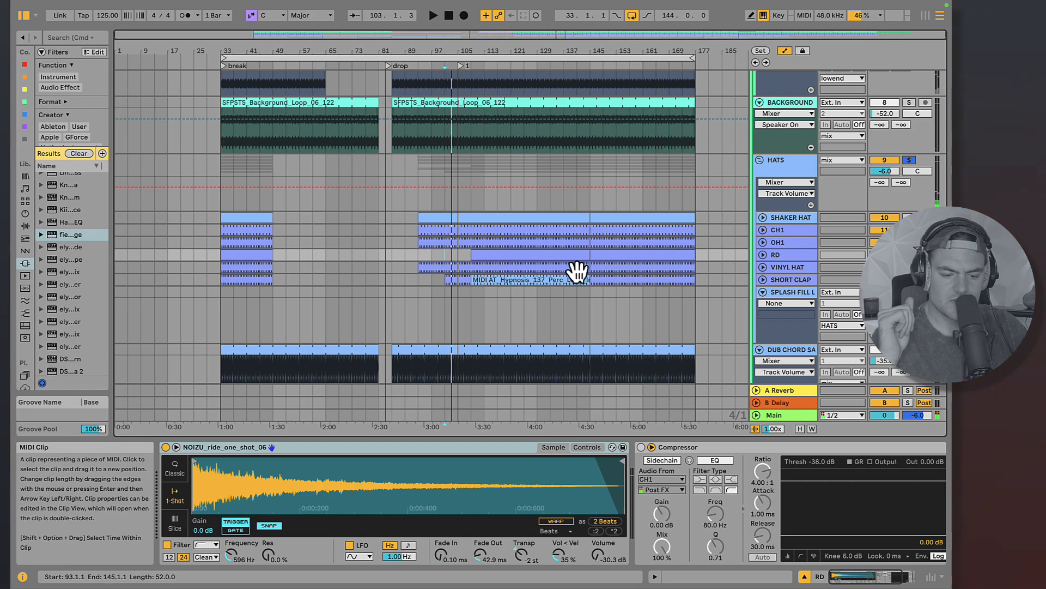
- View the MIDI notes of the drop clips on the SHORT CLAP and VINYL HAT tracks
left_click(512, 280)
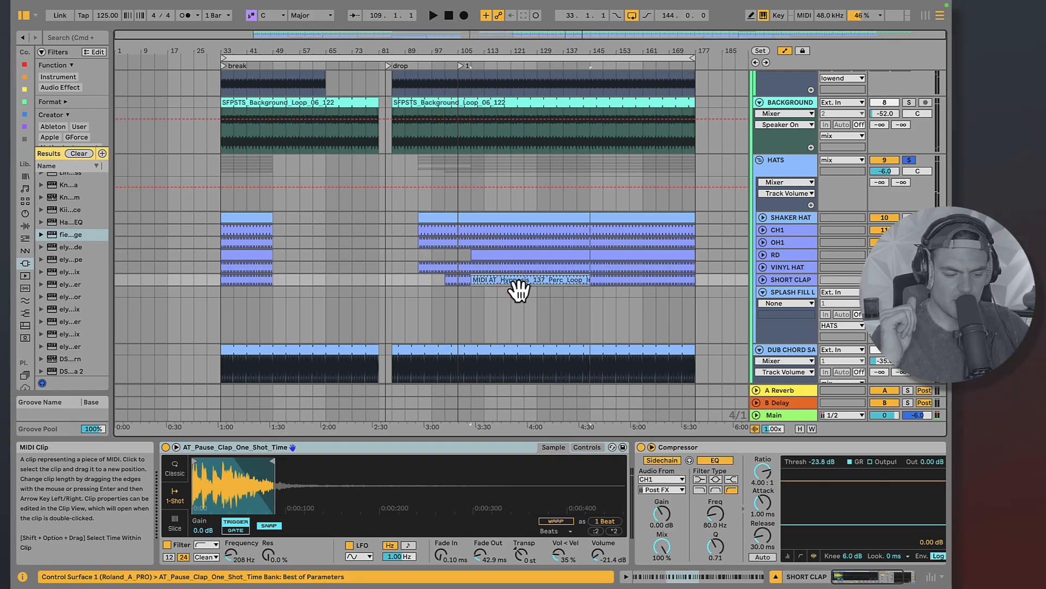
double_click(514, 283)
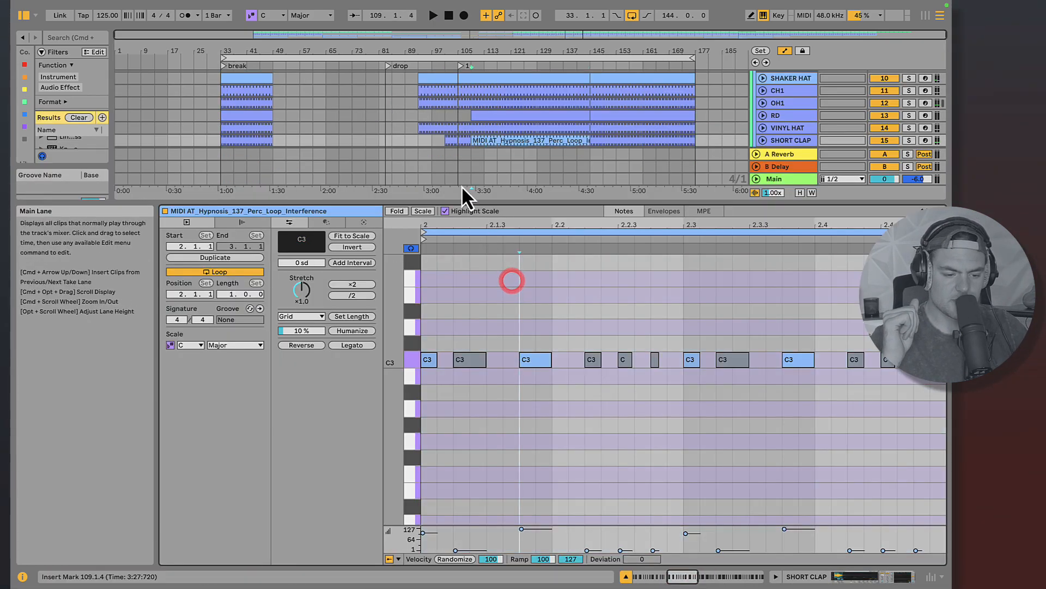
left_click(430, 127)
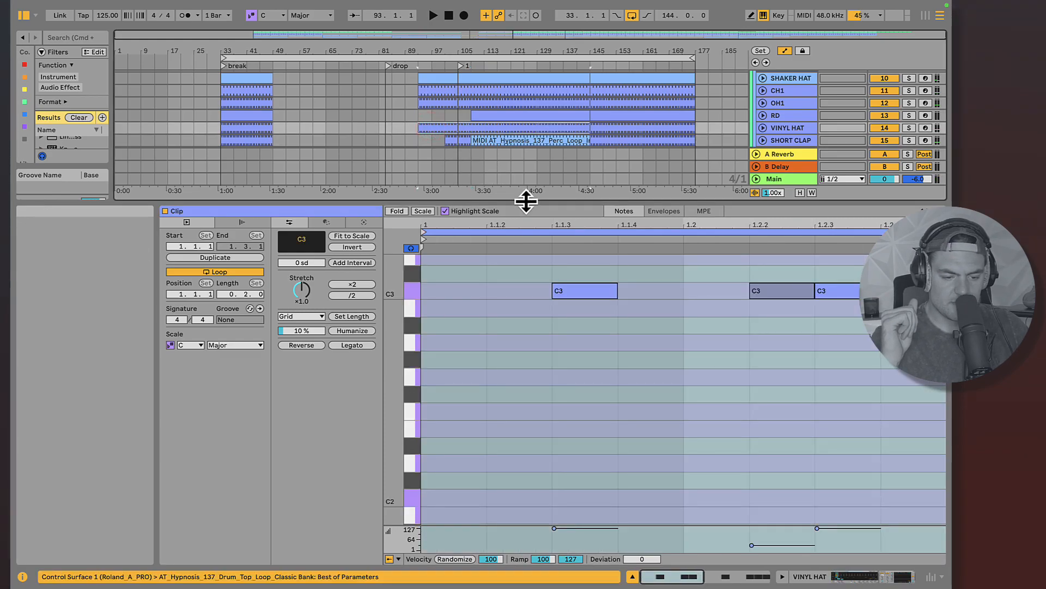
- Shrink the clip editor to reveal the arrangement, and solo the SHAKER HAT track with its devices shown
left_click_drag(527, 201, 539, 426)
scroll(519, 378, "up", 2)
left_click(436, 206)
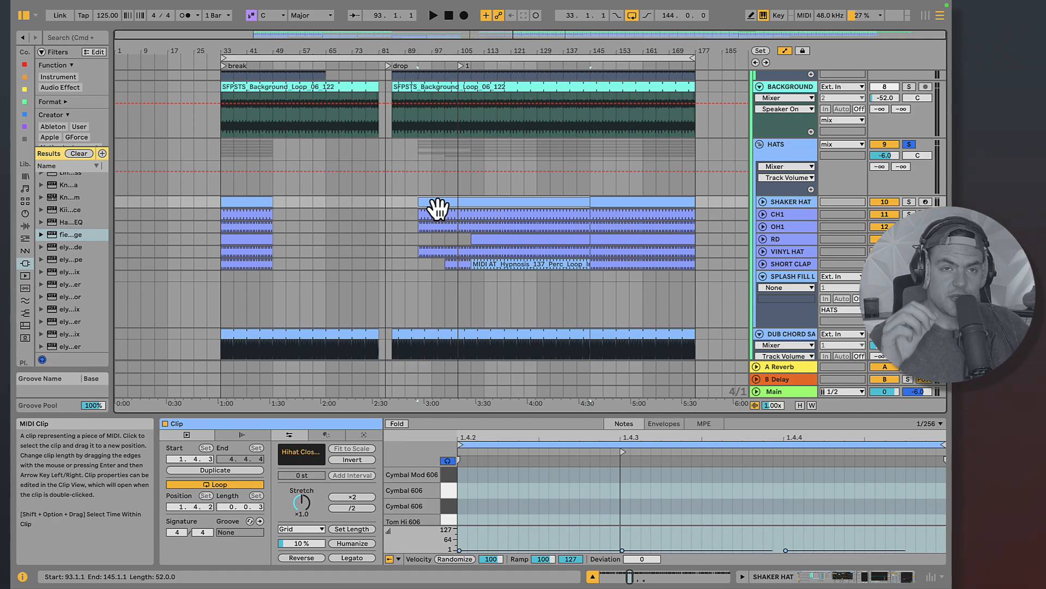
left_click(784, 205)
left_click(909, 202)
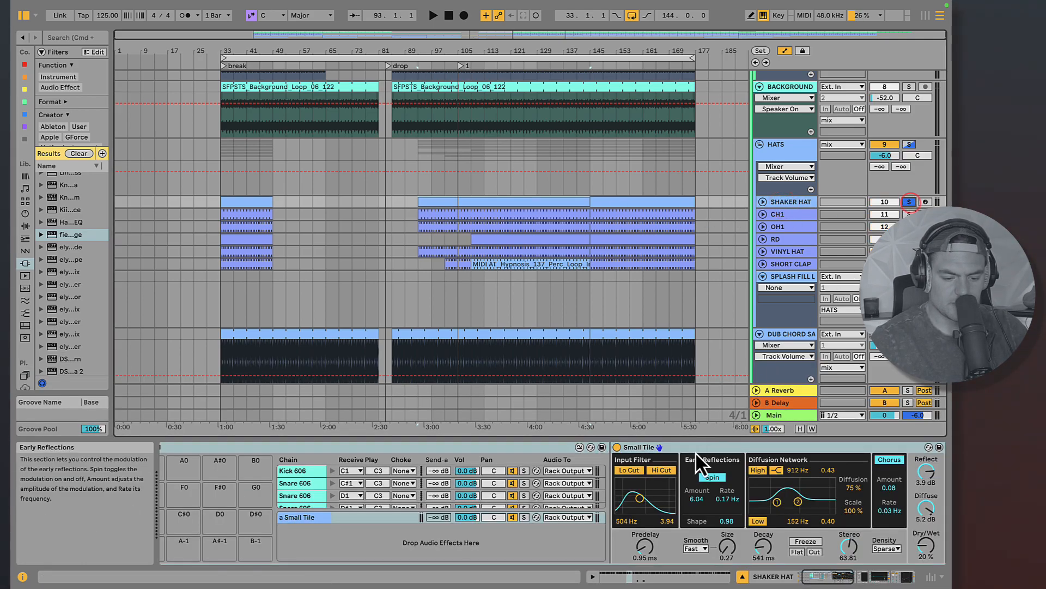
- Examine the SHAKER HAT device chain from the Drums to MIDI rack through to the Compressor, and play it from bar 93
scroll(696, 452, "left", 2)
left_click(182, 524)
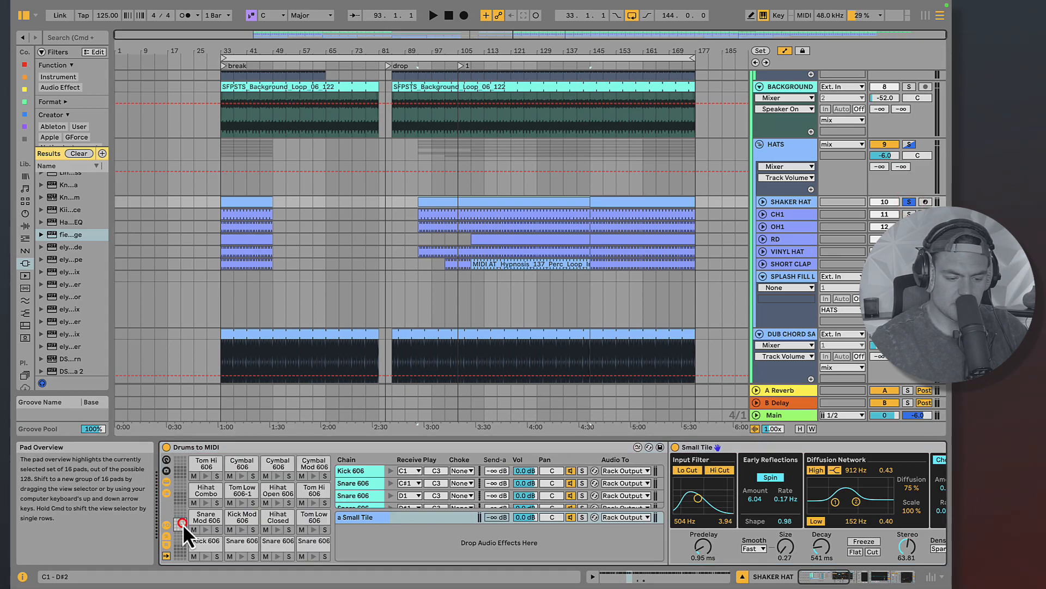
scroll(360, 486, "down", 5)
scroll(359, 486, "up", 5)
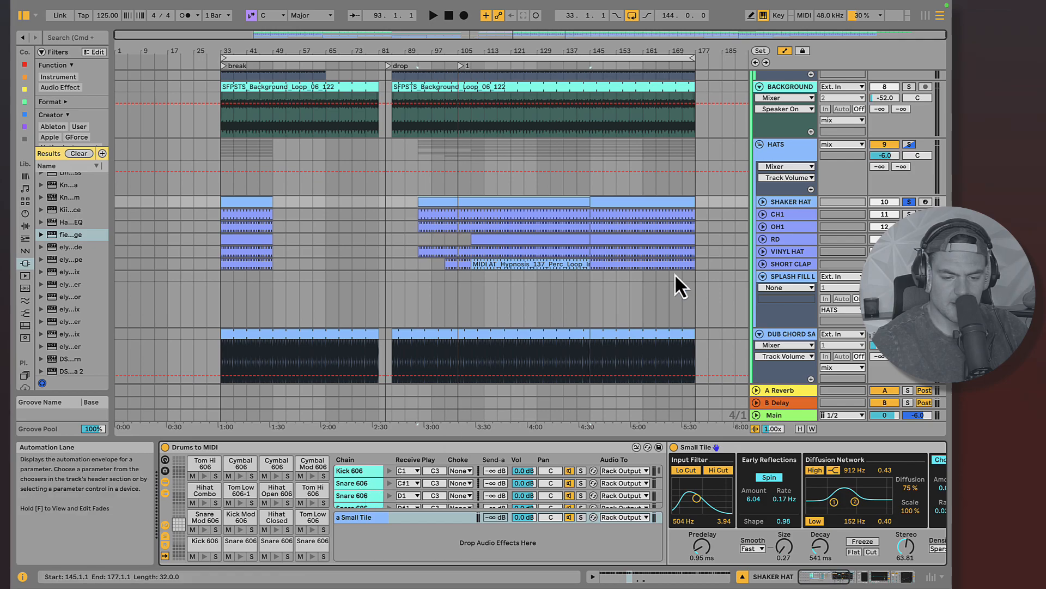
scroll(784, 507, "right", 5)
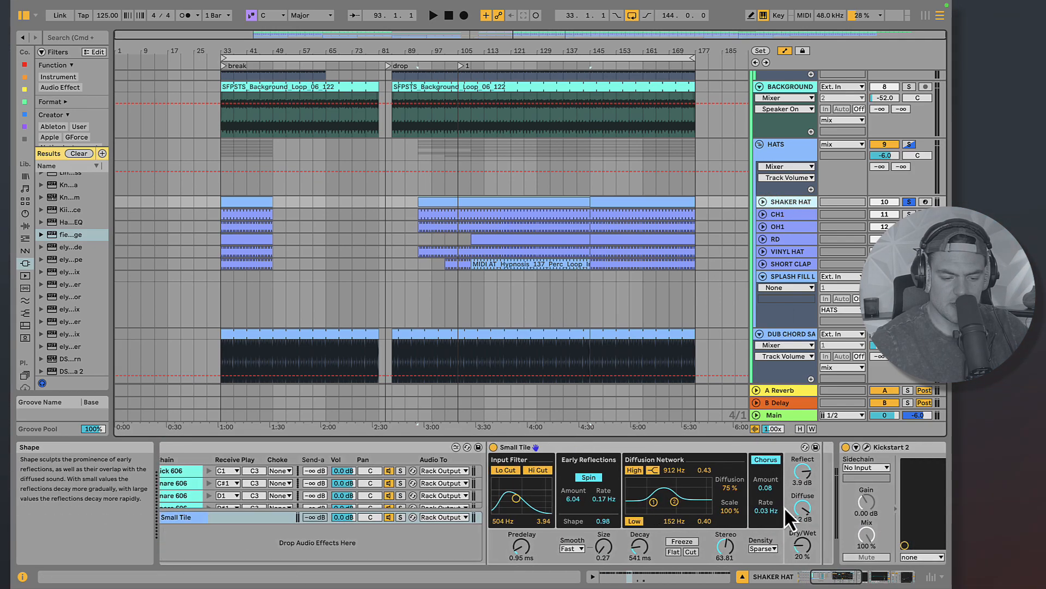
scroll(690, 498, "right", 8)
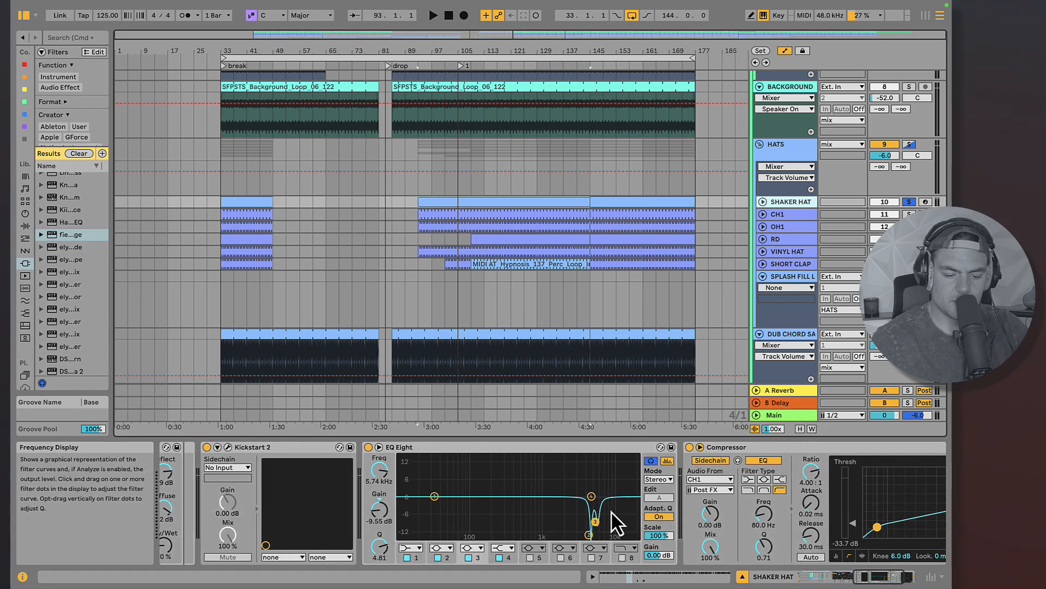
scroll(610, 511, "right", 4)
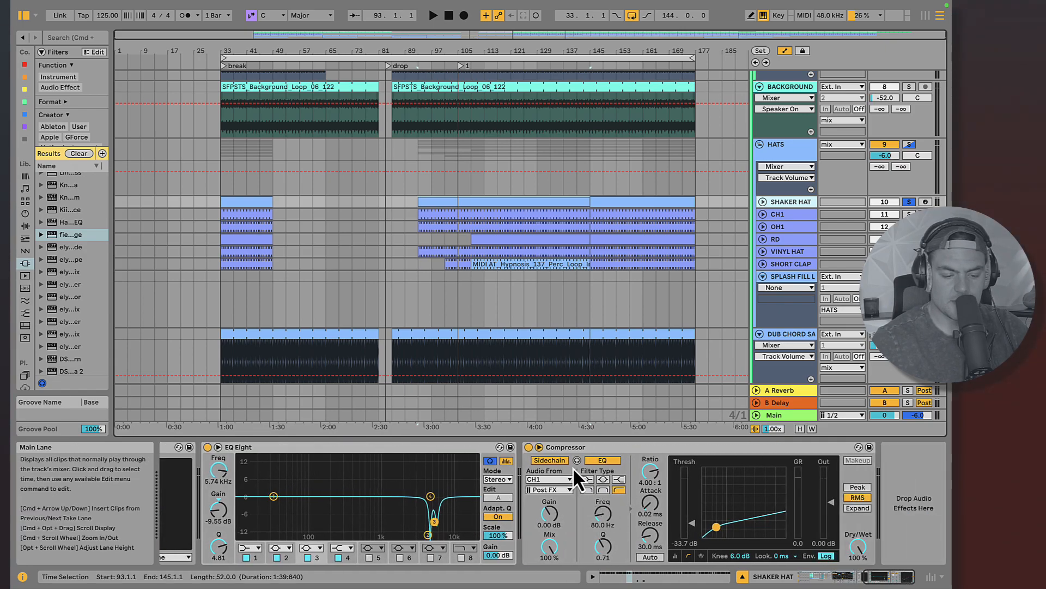
key("space")
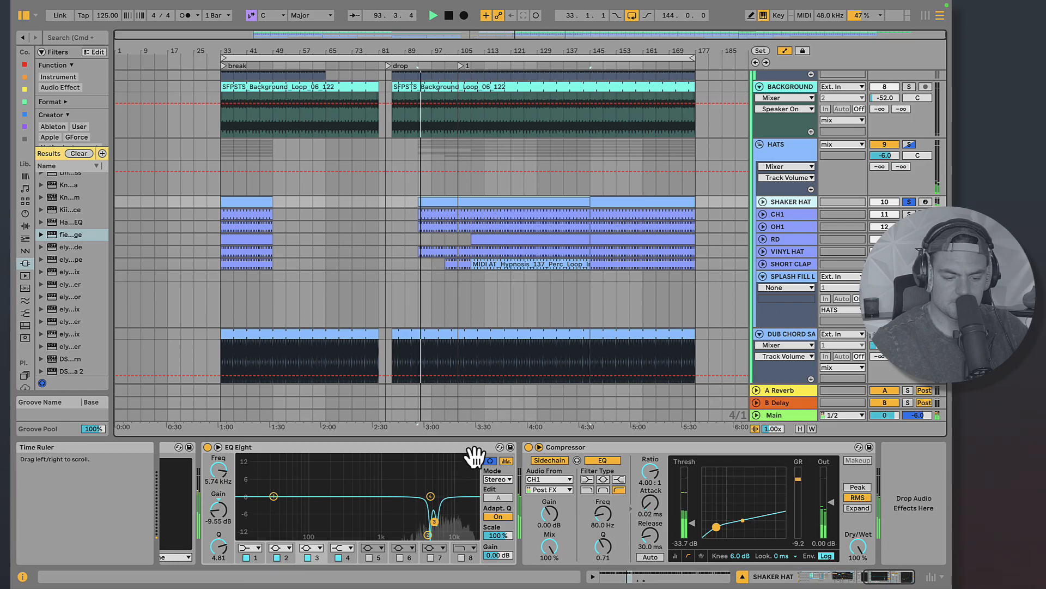
- Go back through the SHAKER HAT device chain to the drum rack and Small Tile reverb, and stop playback
scroll(469, 464, "left", 4)
scroll(462, 465, "left", 10)
key("space")
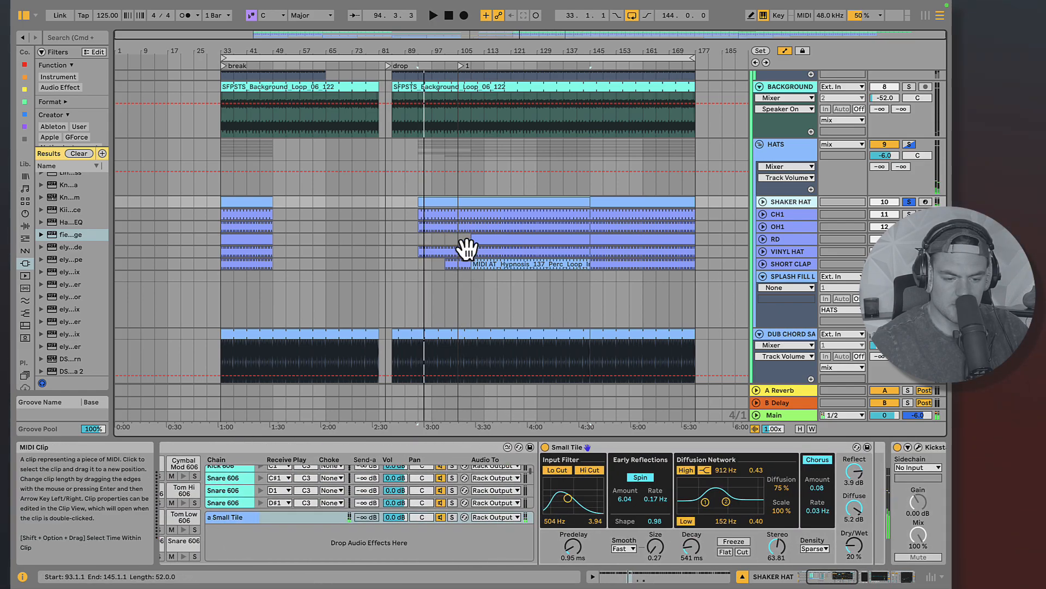
- Open the SHAKER HAT drop clip and view its Hihat Closed 606 notes across the bar
left_click(464, 216)
left_click(463, 207)
double_click(464, 208)
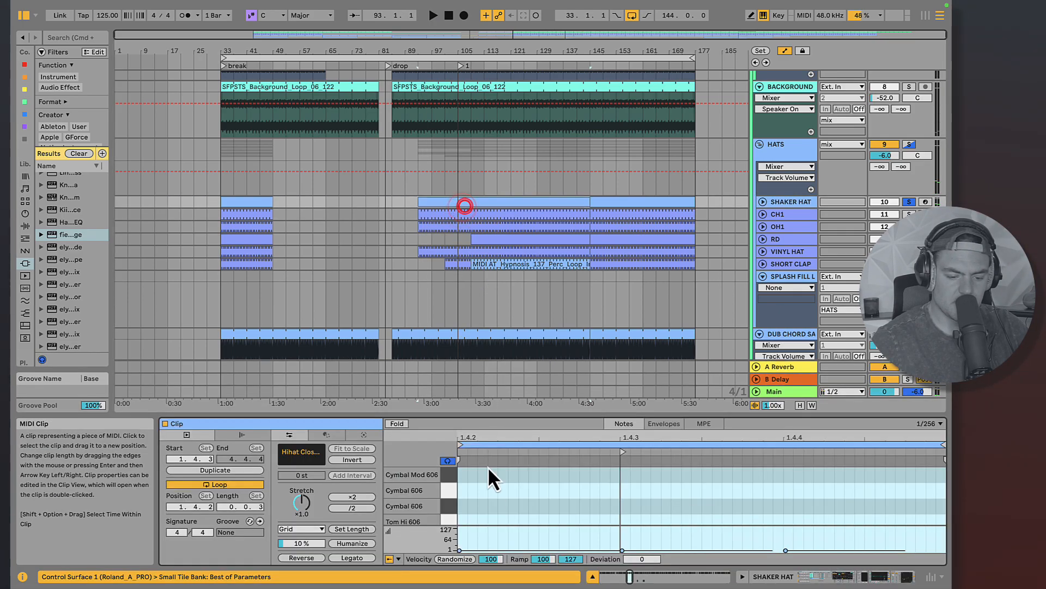
scroll(490, 498, "up", 3)
scroll(491, 499, "right", 1)
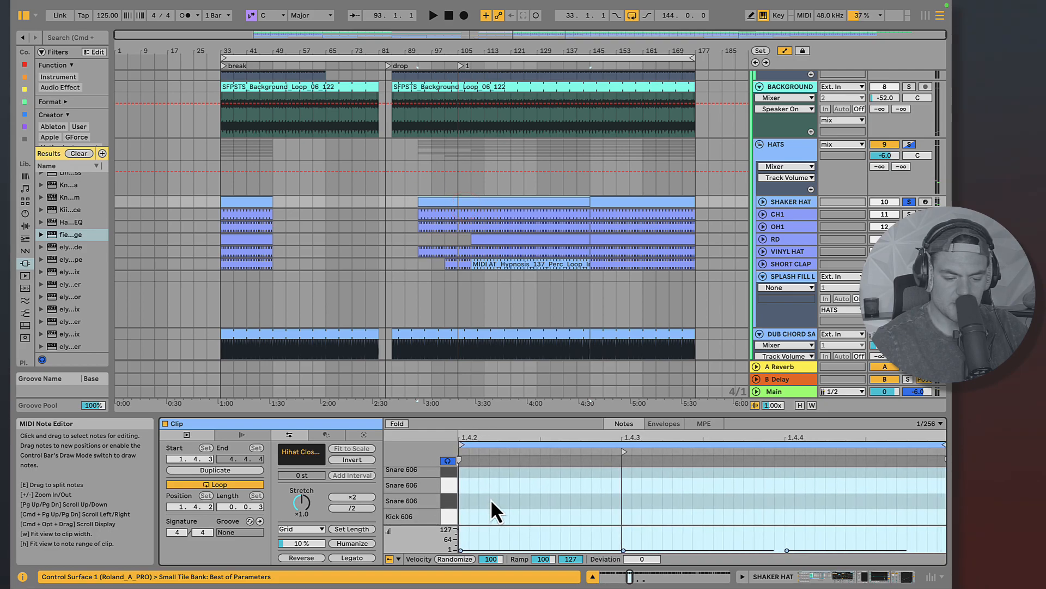
scroll(490, 498, "down", 5)
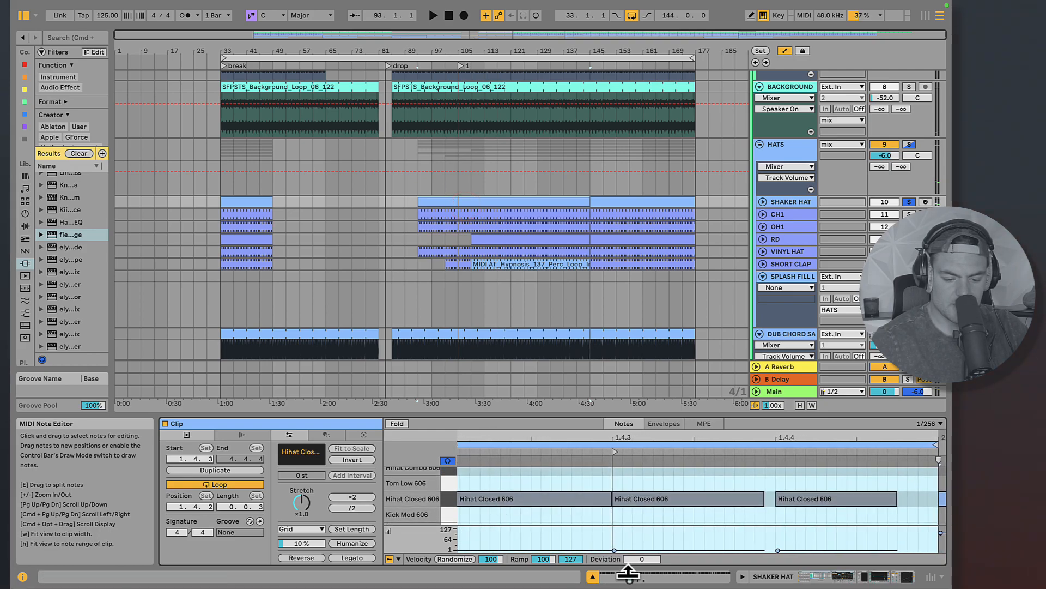
left_click_drag(626, 575, 631, 578)
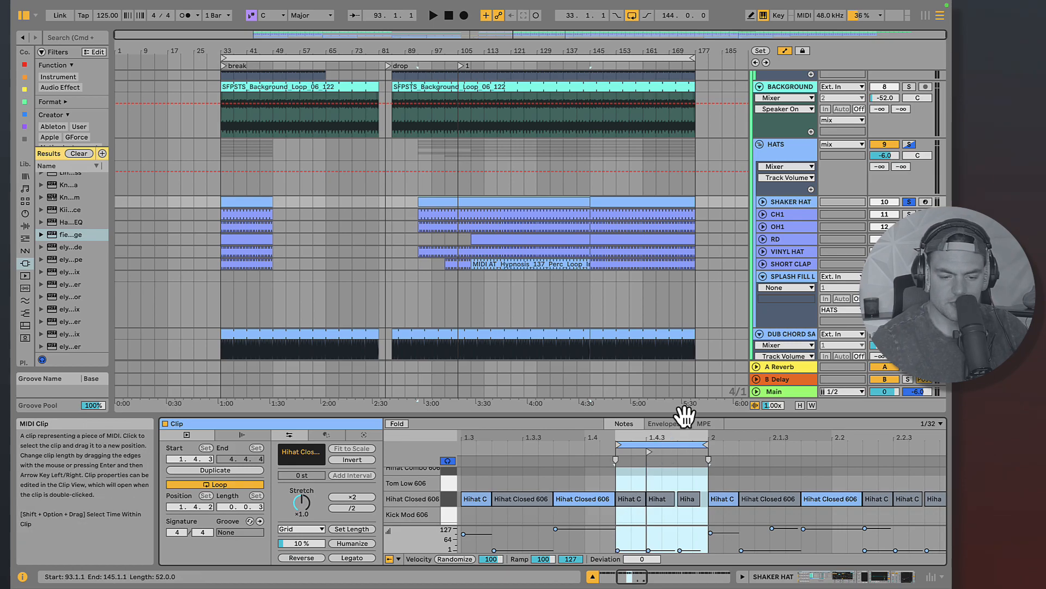
- Solo the CH1 track, show its devices and listen to it from bar 93
left_click(775, 216)
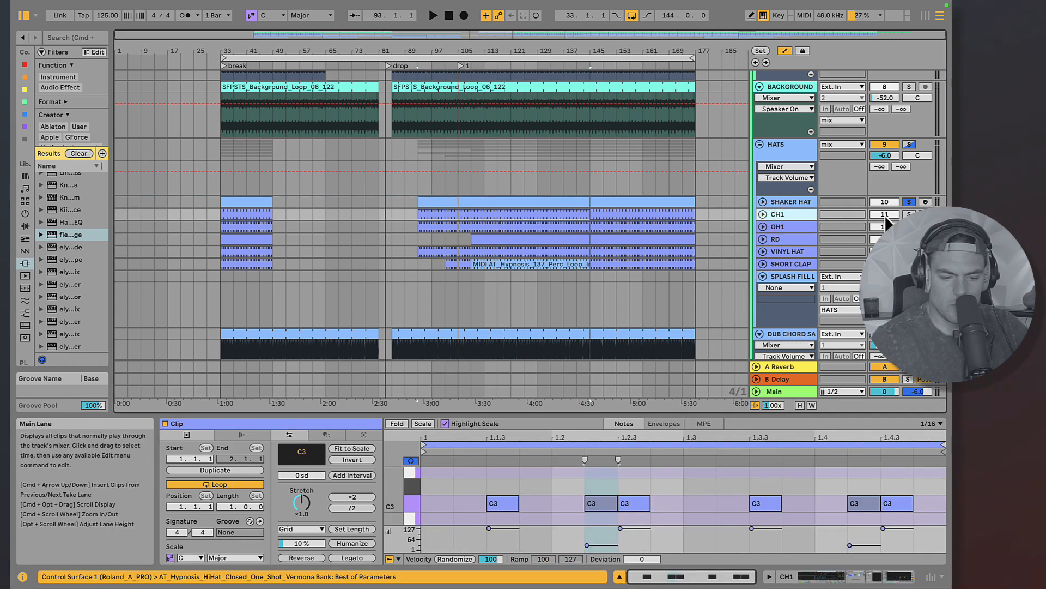
left_click(910, 214)
key("space")
double_click(793, 211)
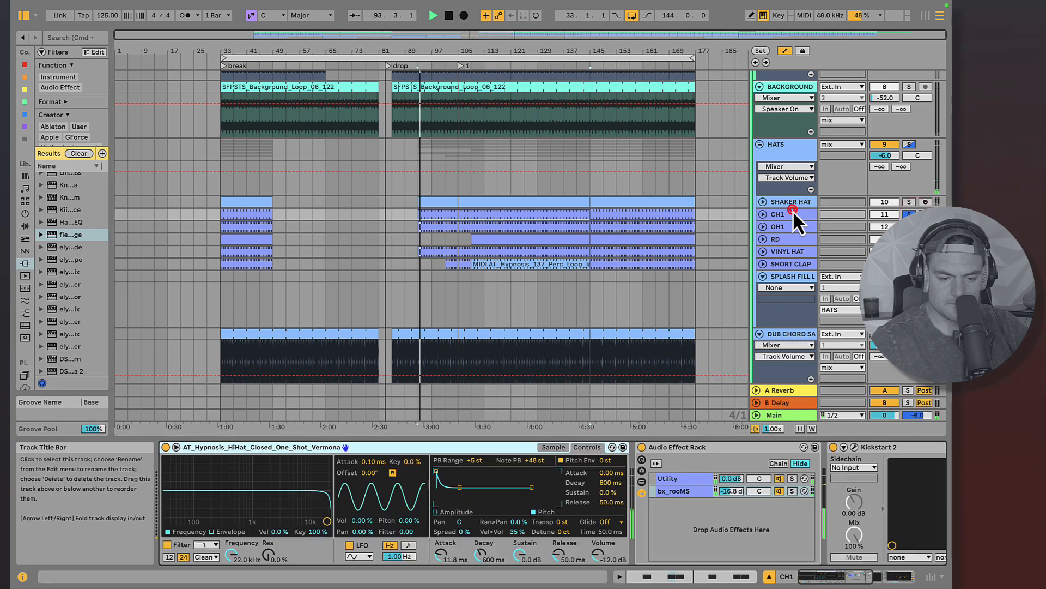
key("space")
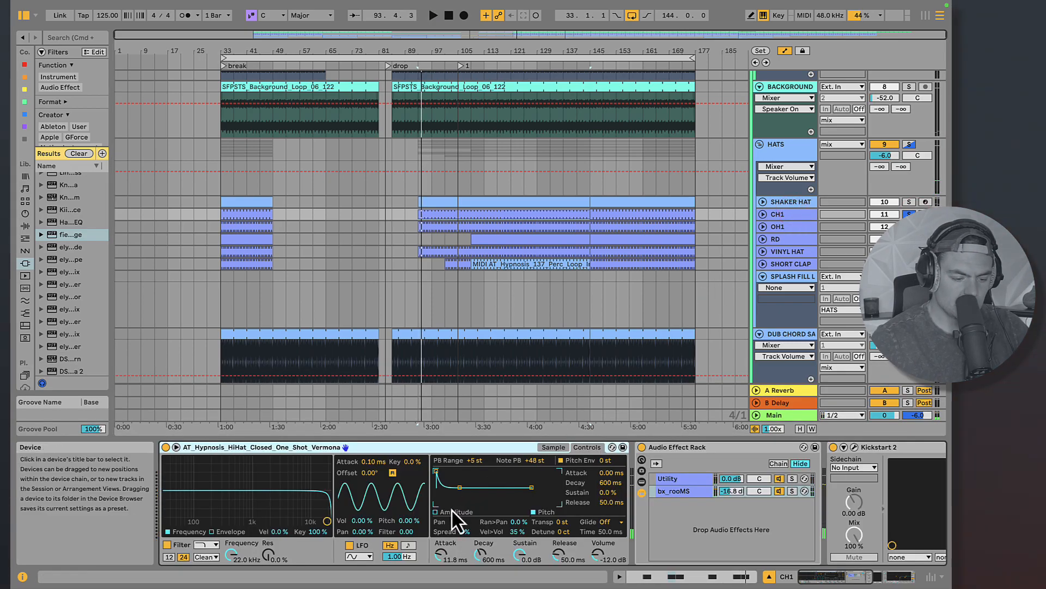
- Examine the CH1 hi-hat sampler's waveform and control settings, and select the Audio Effect Rack after it
left_click(553, 447)
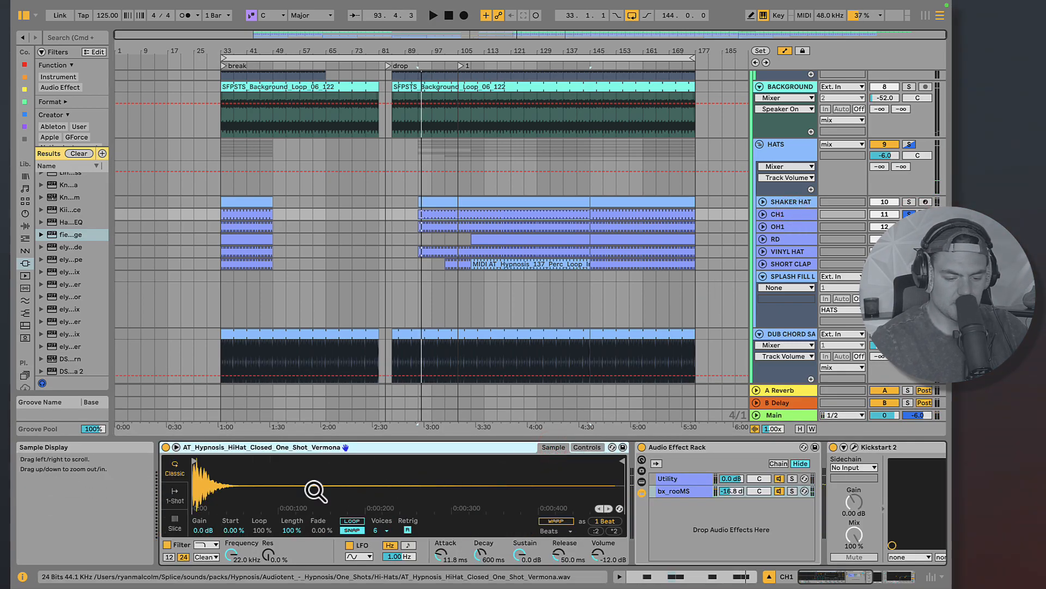
left_click(587, 447)
scroll(535, 528, "right", 3)
scroll(535, 528, "left", 4)
left_click(421, 450)
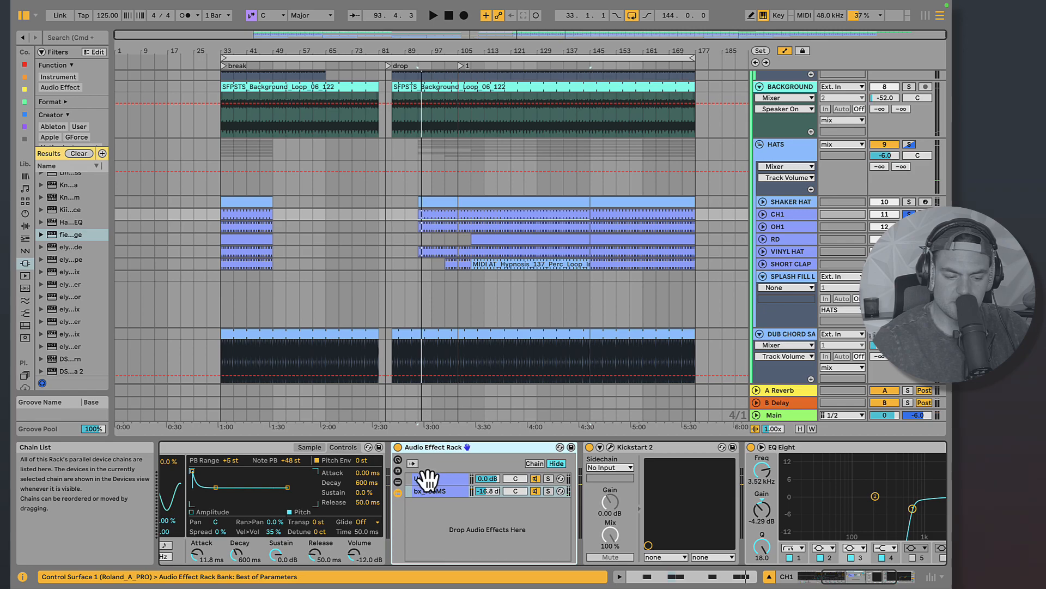
- Play CH1 from bar 93 and compare it with the Audio Effect Rack bypassed and enabled
key("space")
left_click(398, 447)
left_click(398, 448)
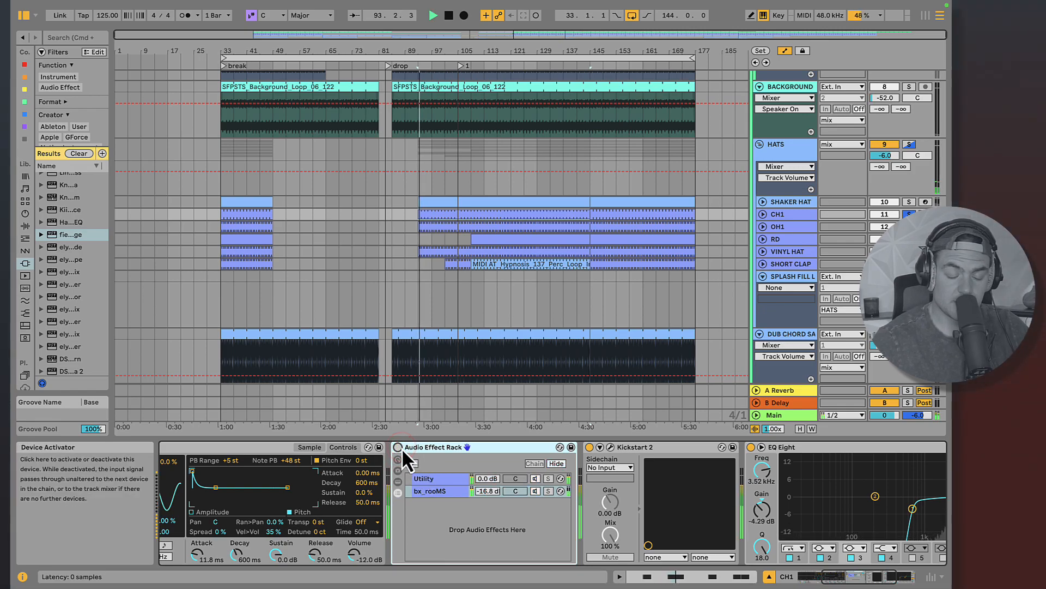
- Inspect the bx_rooMS plug-in in CH1's rack, close its window, and look over the Kickstart 2 and EQ Eight devices
left_click(434, 492)
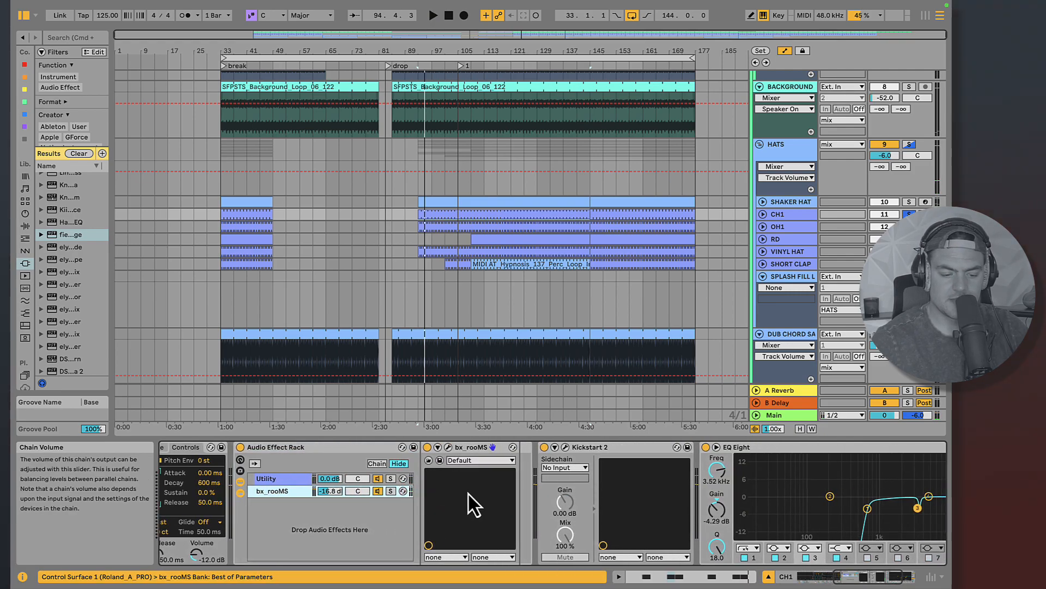
left_click(448, 447)
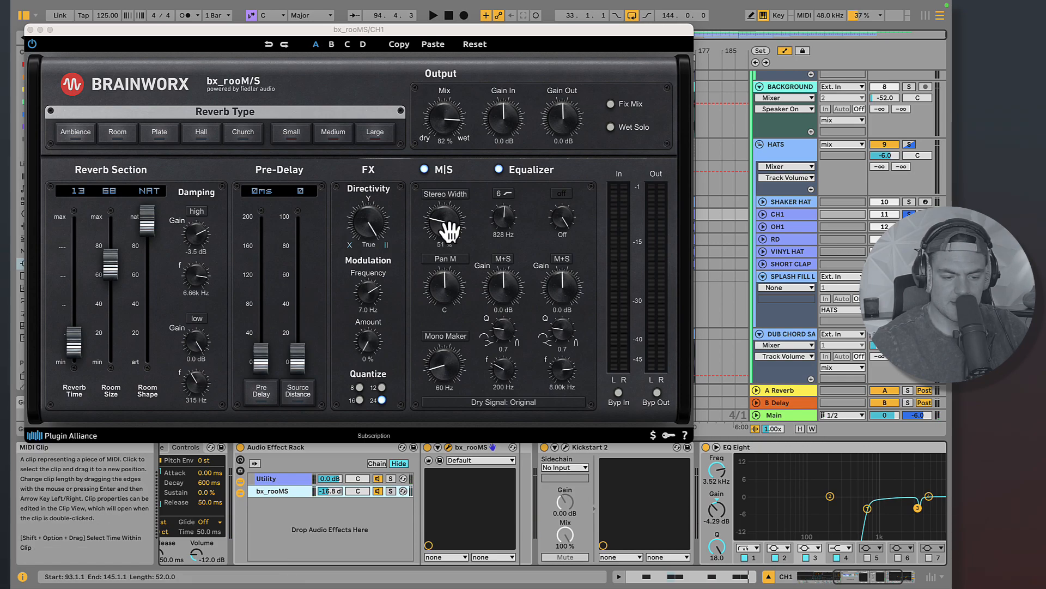
left_click(30, 30)
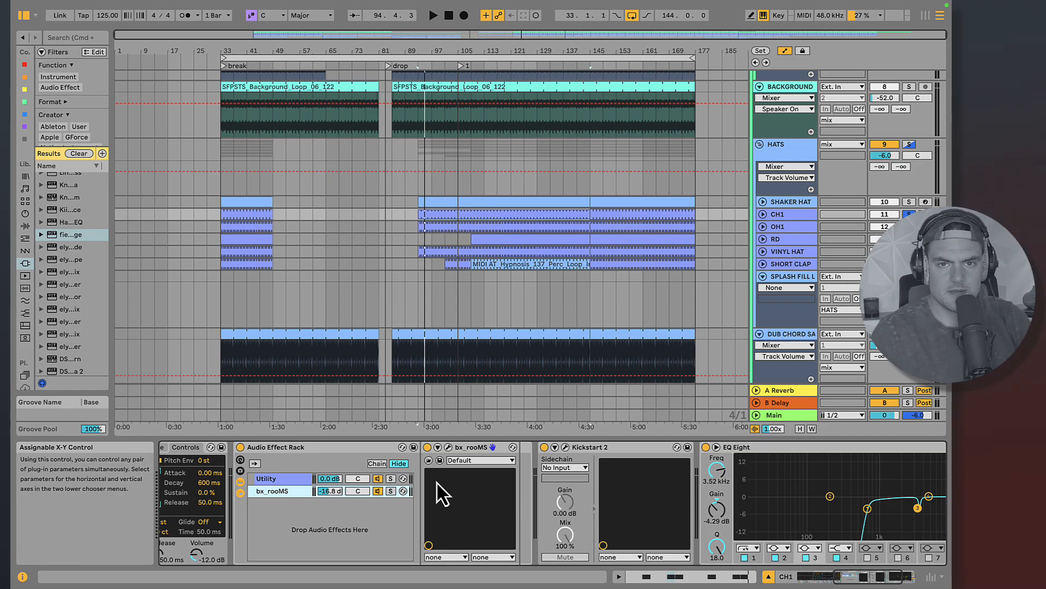
scroll(489, 493, "right", 5)
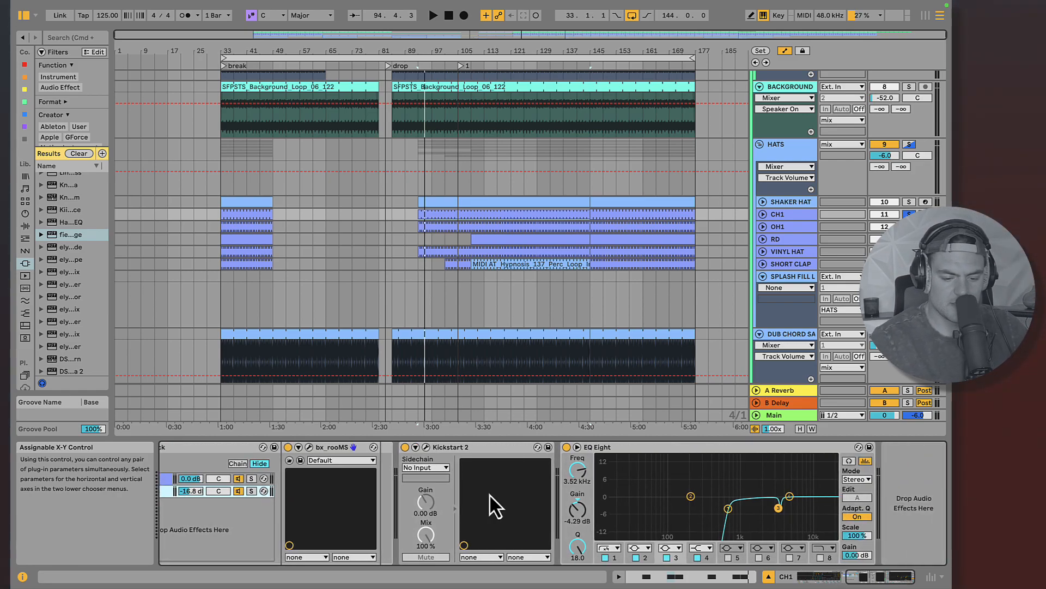
left_click(703, 475)
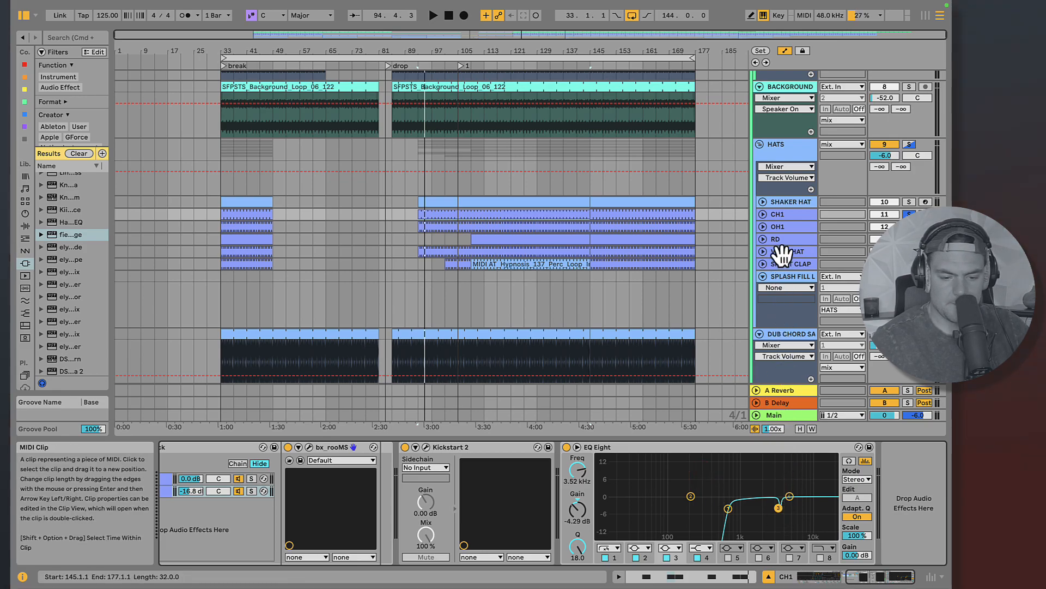
- Listen to the OH1 track from bar 93 and show its hi-hat sampler's control settings
left_click(774, 228)
key("space")
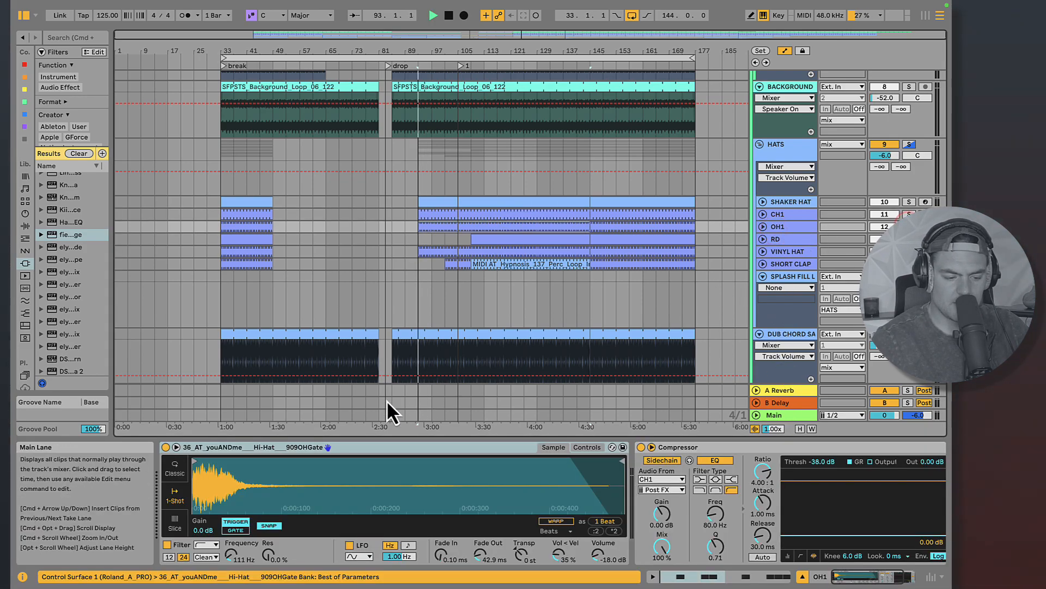
key("space")
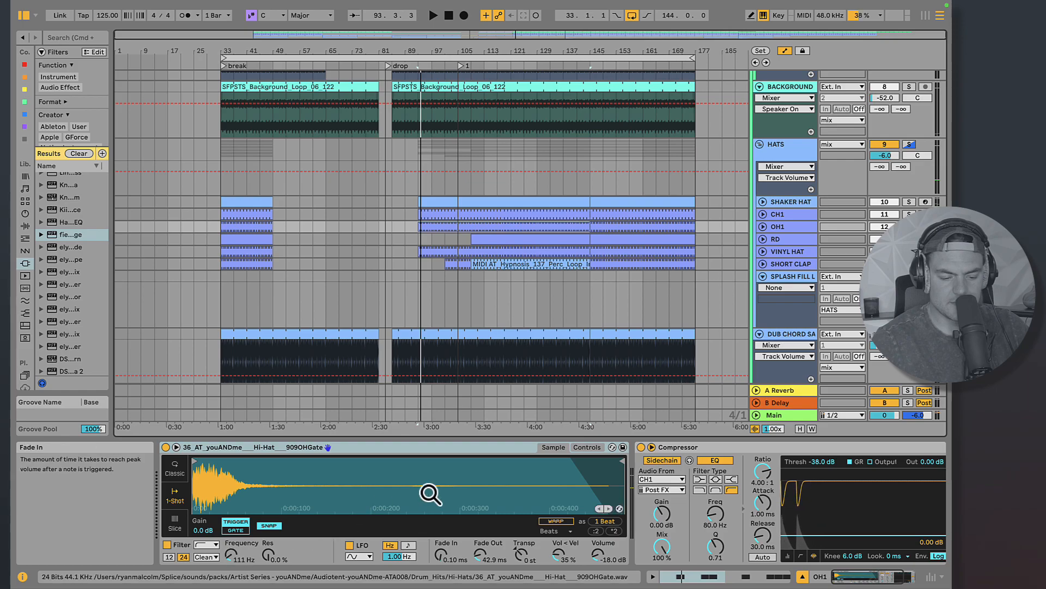
left_click(587, 447)
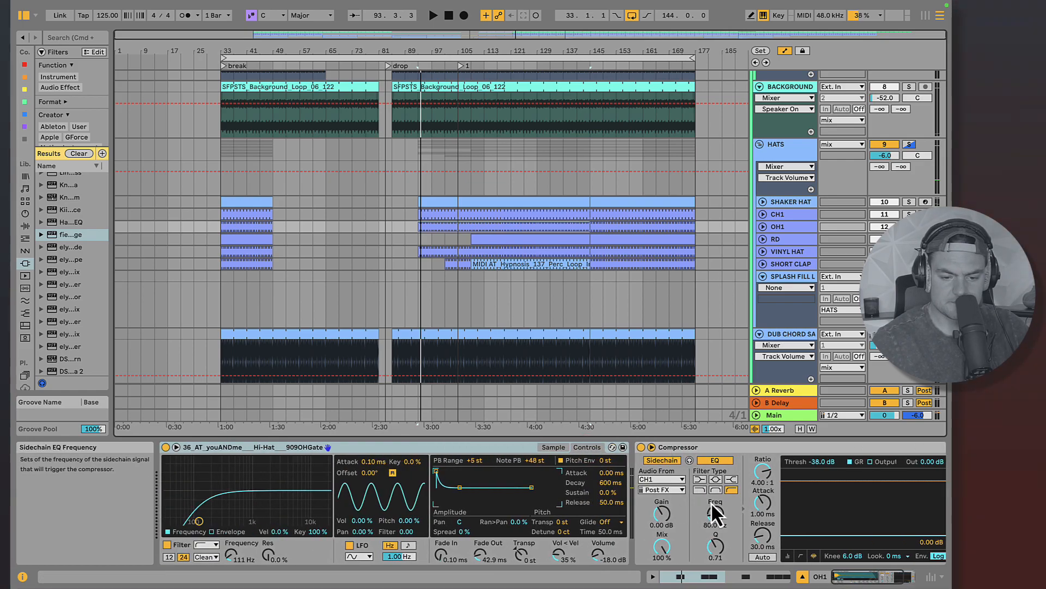
- Show the RD track's sampler and Compressor, and unfold the EQ Eight at the end of its chain
left_click(795, 239)
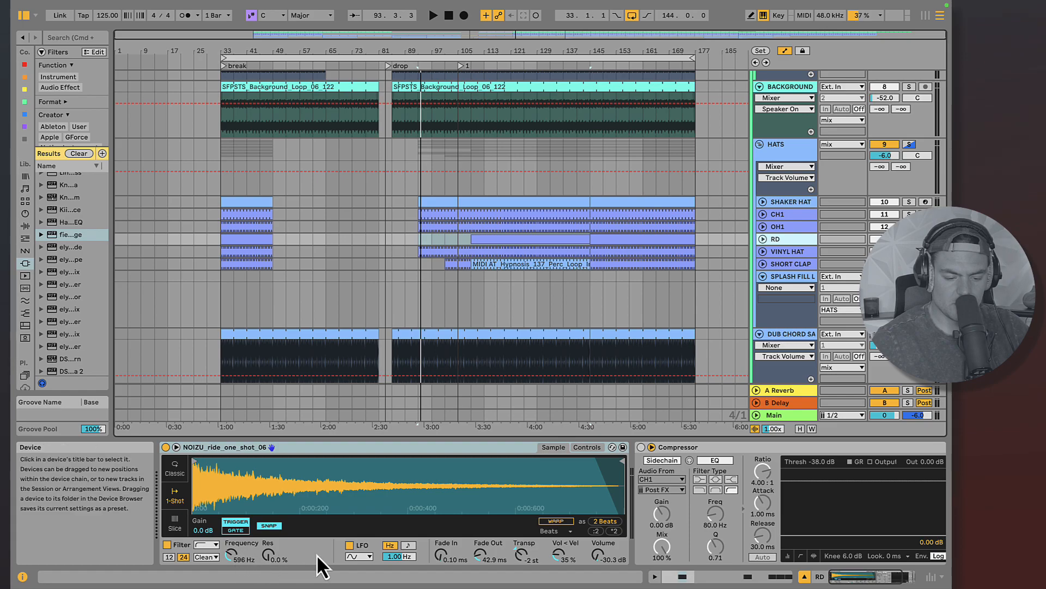
scroll(517, 561, "right", 5)
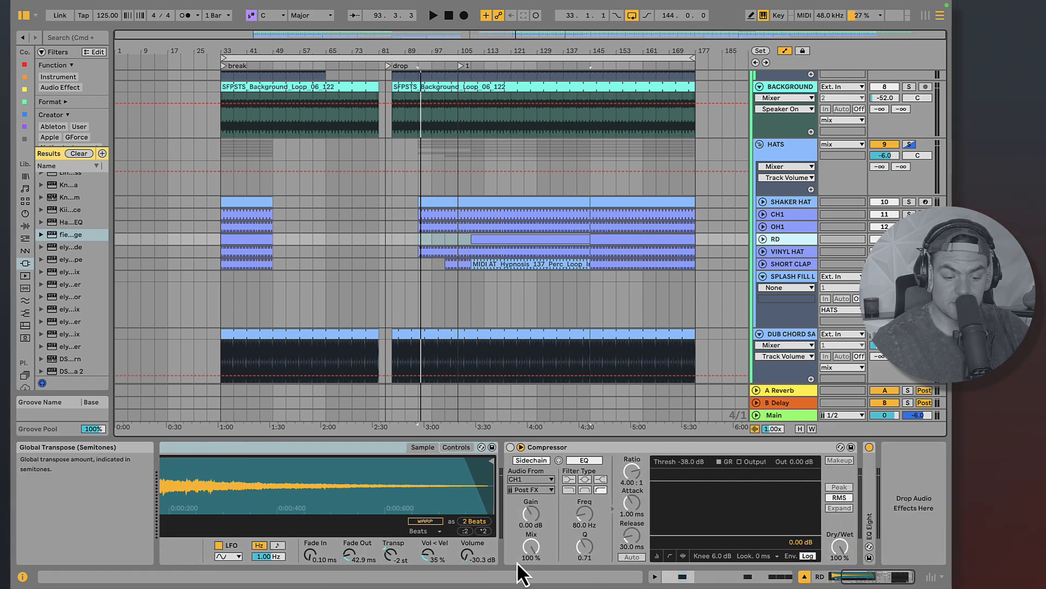
double_click(869, 475)
left_click_drag(869, 476, 816, 524)
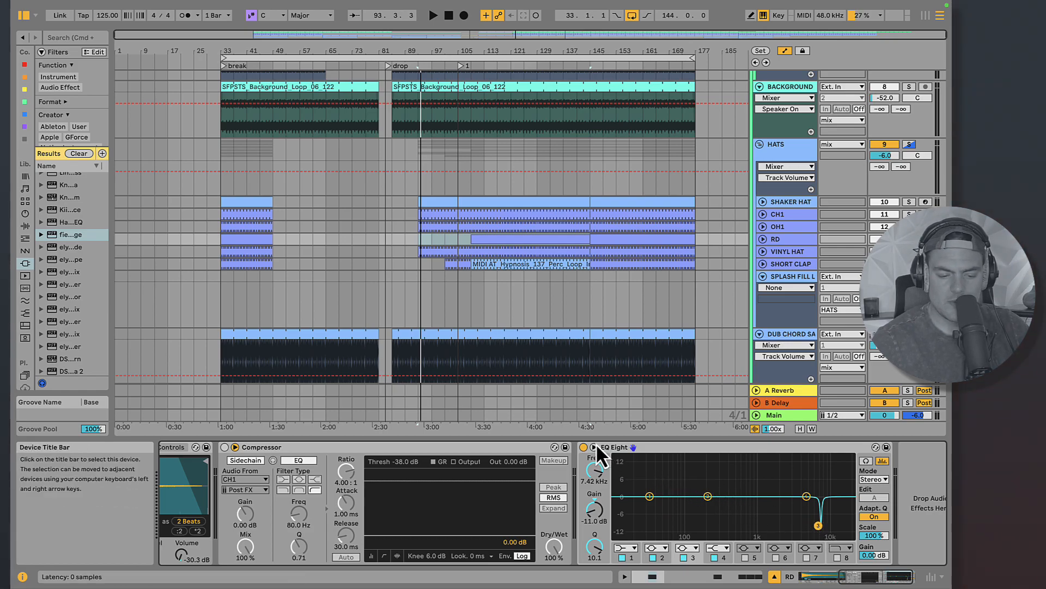
- Play the RD track from bar 93 and from the start of its drop clip at bar 109
key("space")
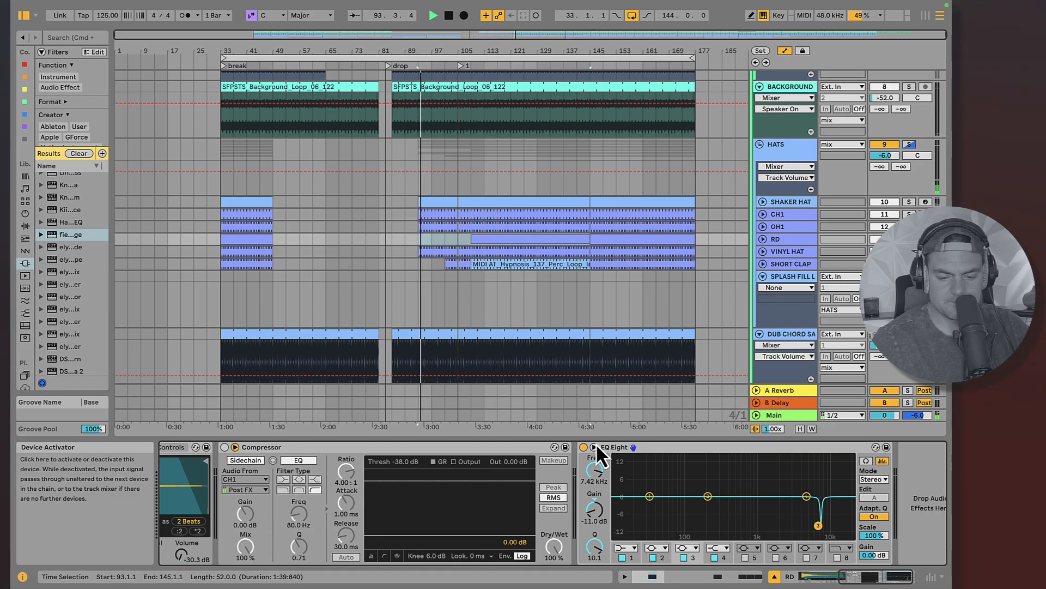
key("space")
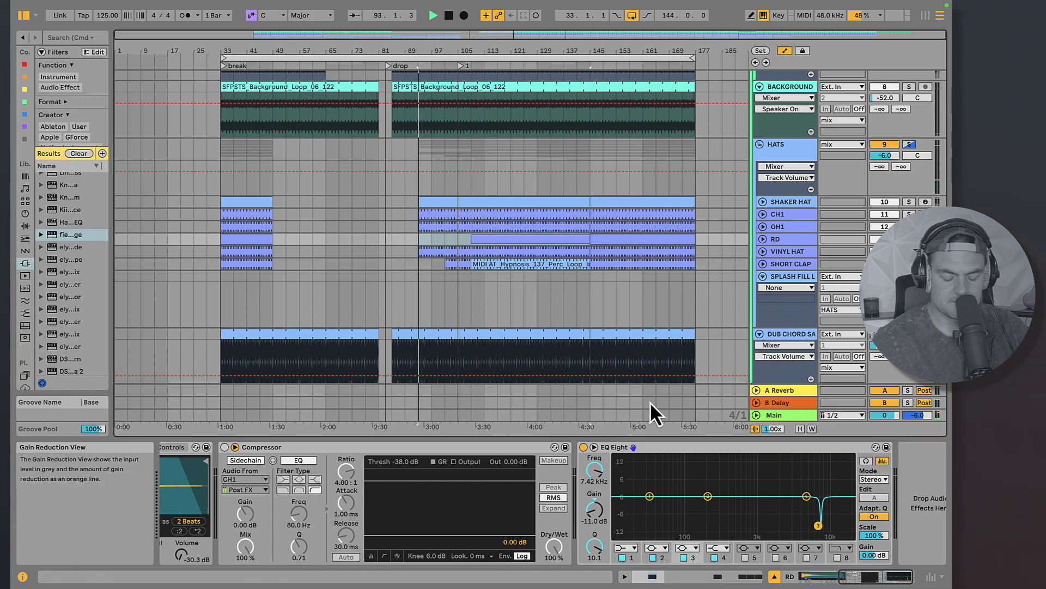
key("space")
left_click(480, 240)
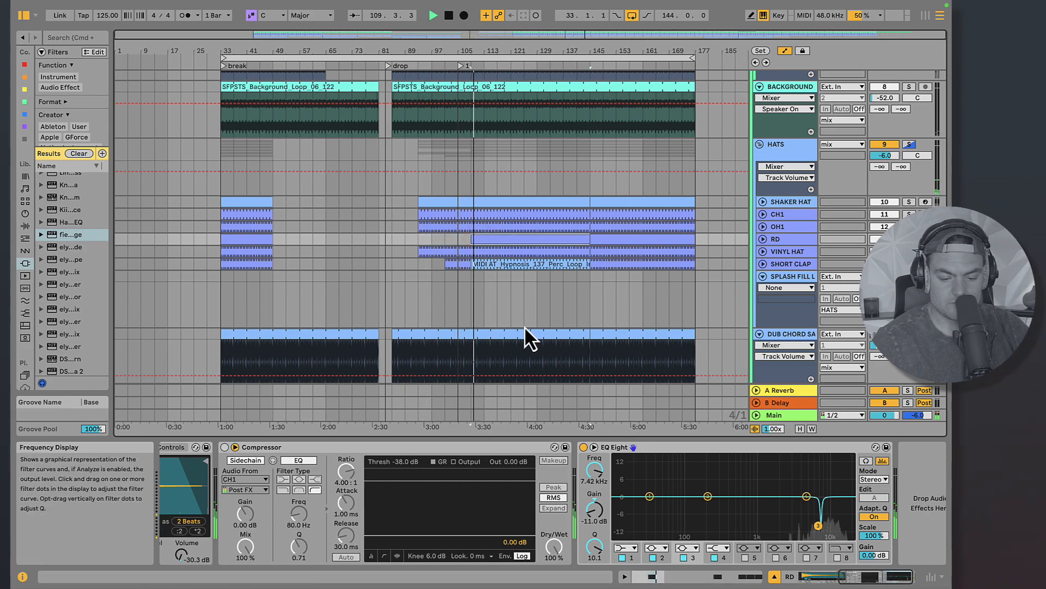
- Compare the RD ride with its EQ Eight bypassed and enabled, twice, during playback
left_click(583, 447)
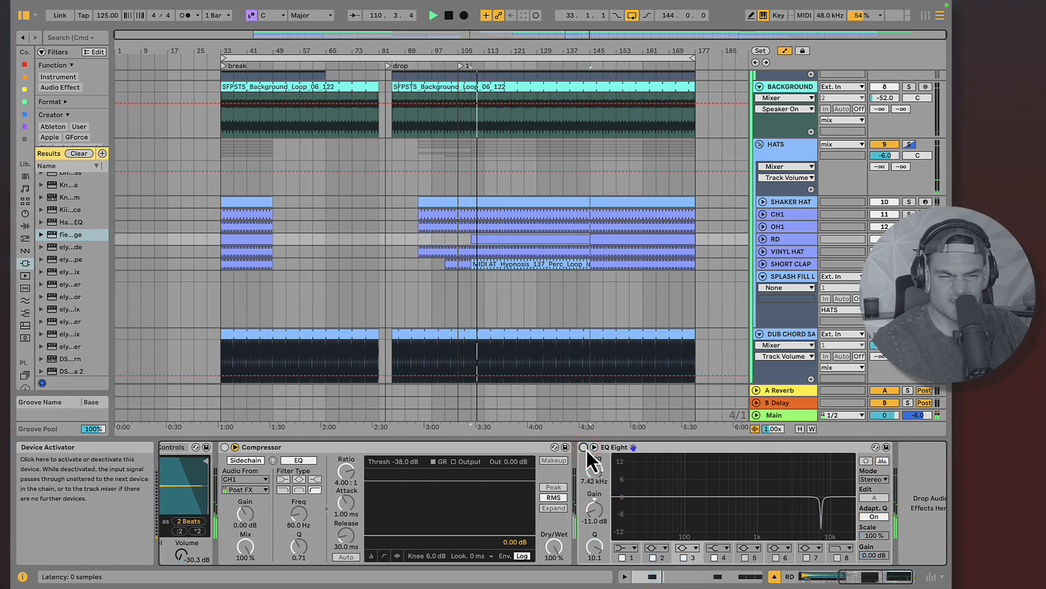
left_click(584, 447)
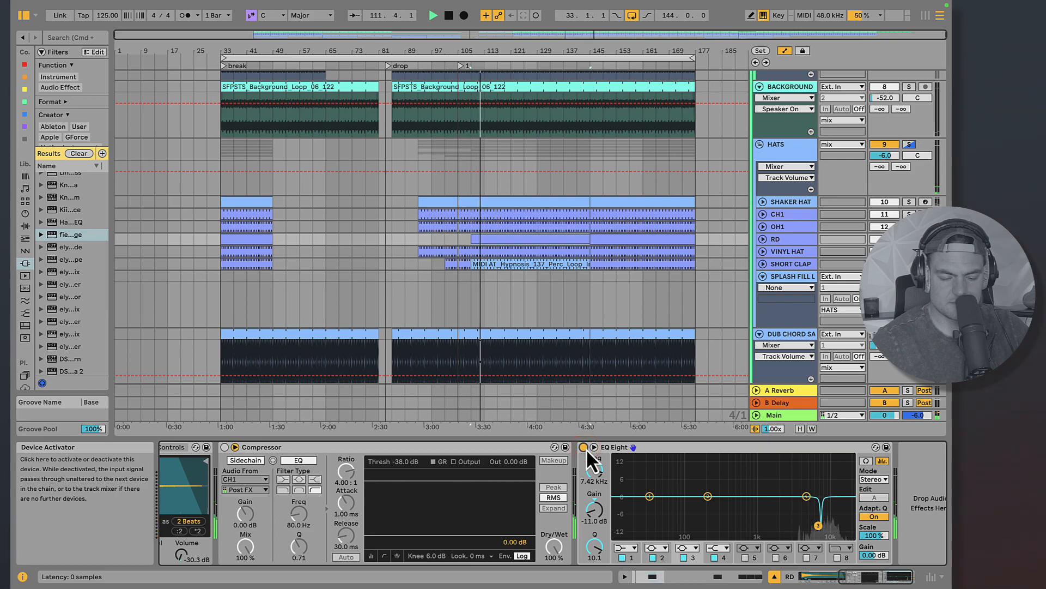
left_click(584, 447)
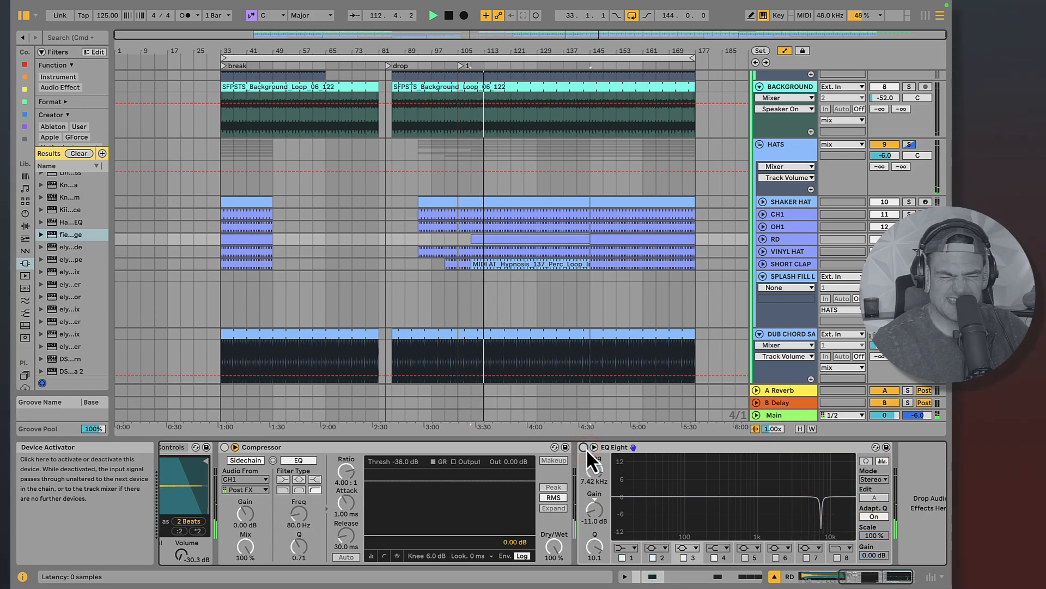
left_click(584, 446)
- Audition the isolated 7.42 kHz notch band in RD's EQ Eight, and stop playback
left_click(866, 460)
left_click(817, 525)
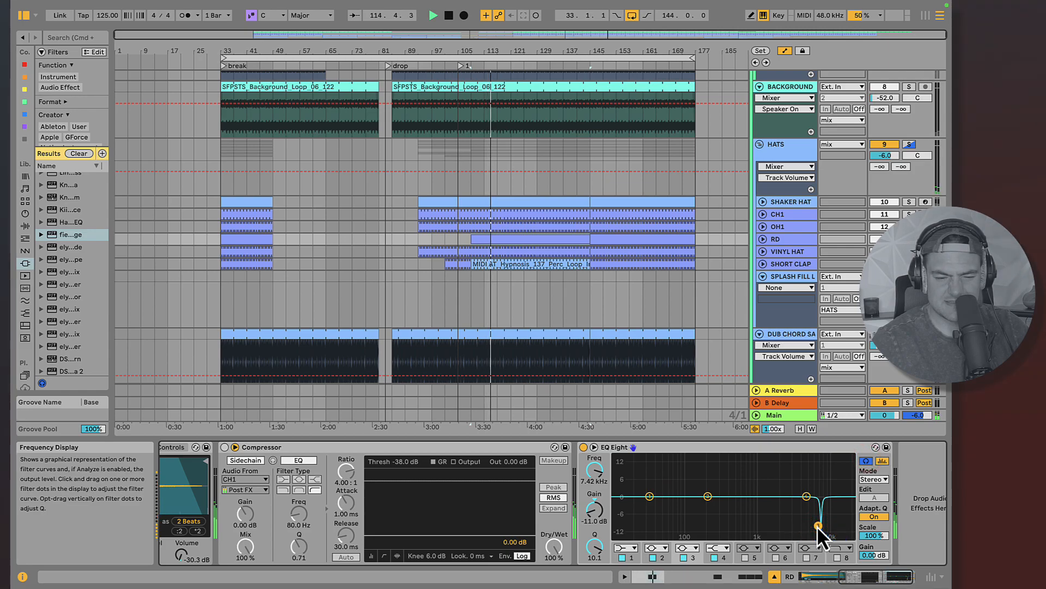
key("space")
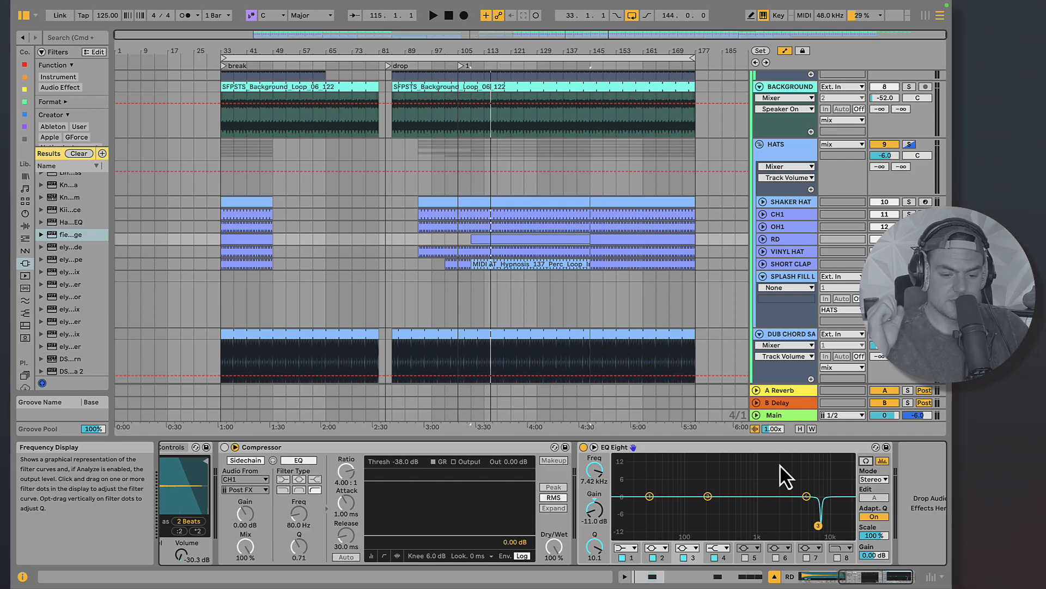
- Examine the VINYL HAT track's top loop sampler and Compressor, and listen to it from bar 109
left_click(784, 243)
left_click(786, 249)
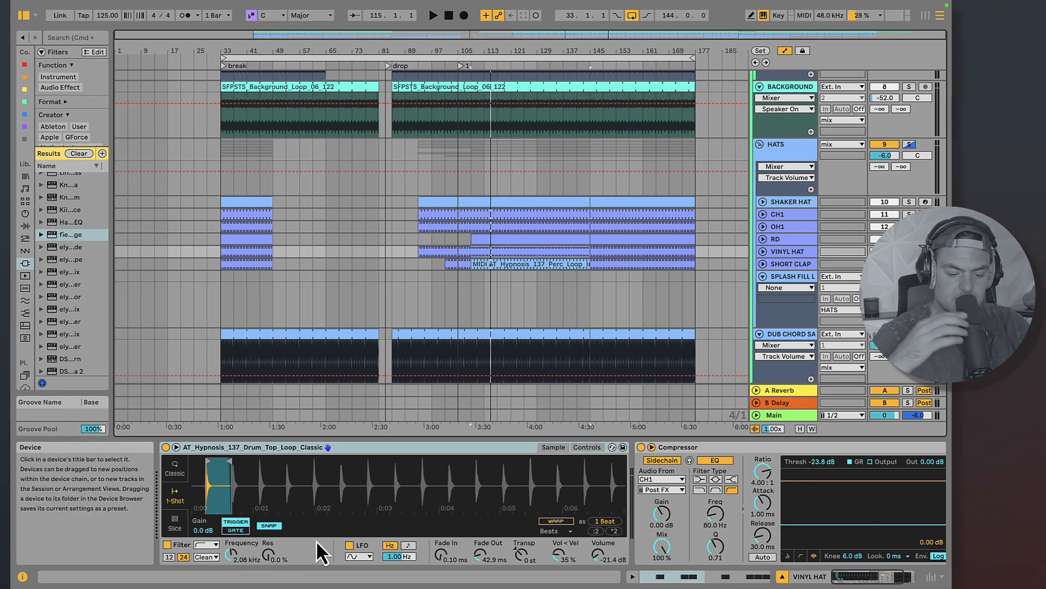
scroll(604, 506, "right", 3)
scroll(603, 505, "left", 3)
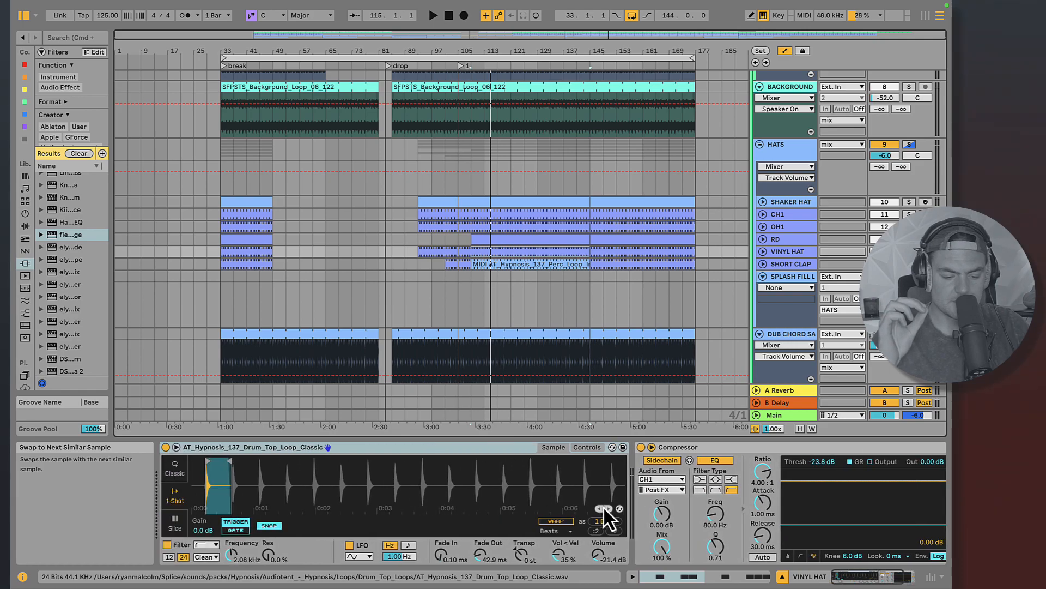
key("space")
key("space")
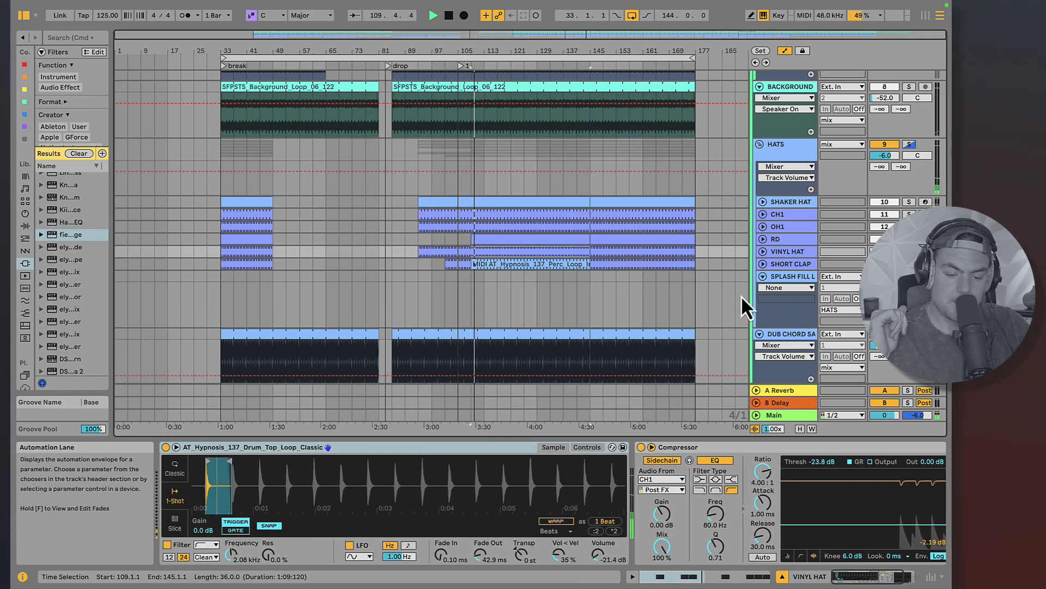
- Examine the SHORT CLAP track's clap sampler and Compressor, listen to it from bar 109, and clear its solo
left_click(797, 263)
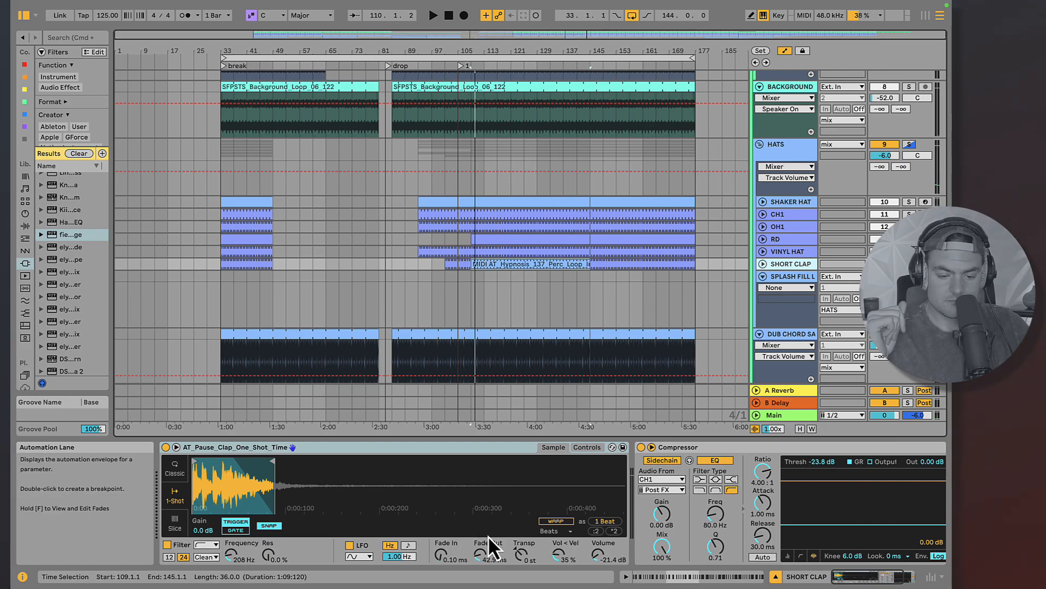
key("space")
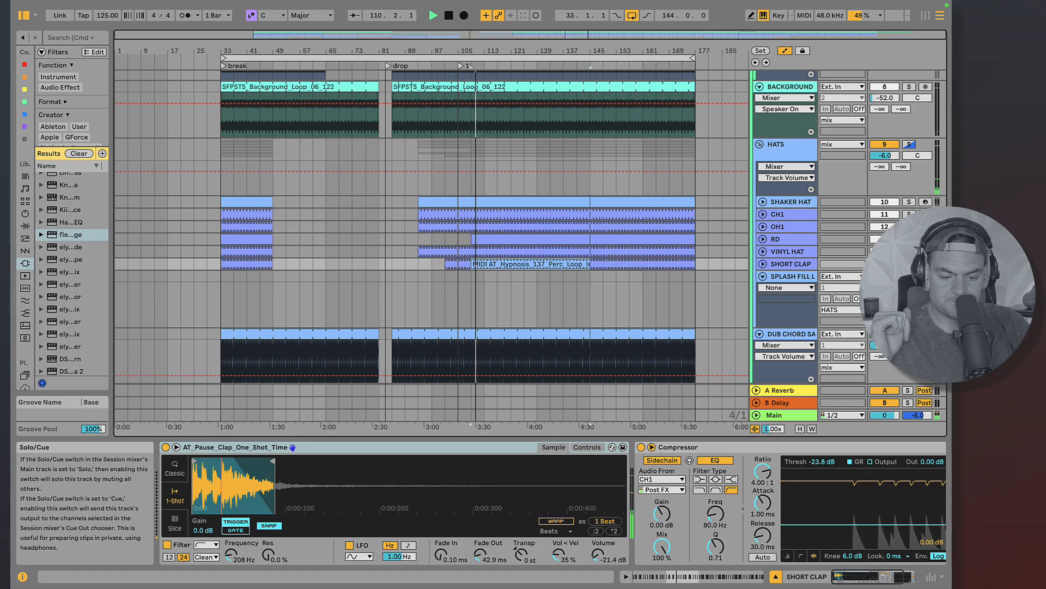
key("space")
left_click(909, 263)
- Bring up the HATS group's device chain and unfold its OTT to examine the multiband compression and Amount settings
left_click(779, 199)
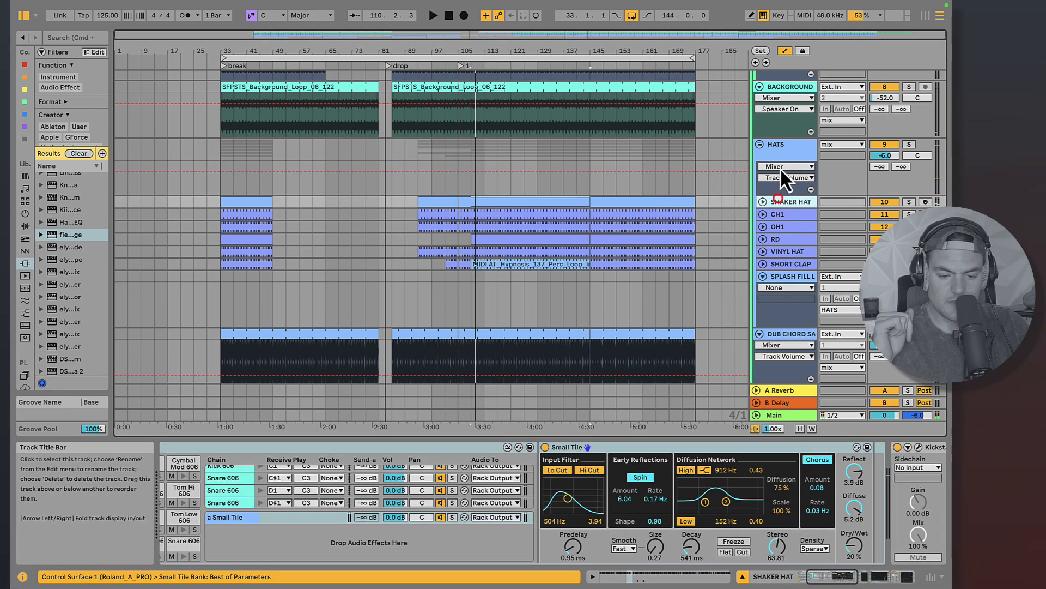
left_click(781, 155)
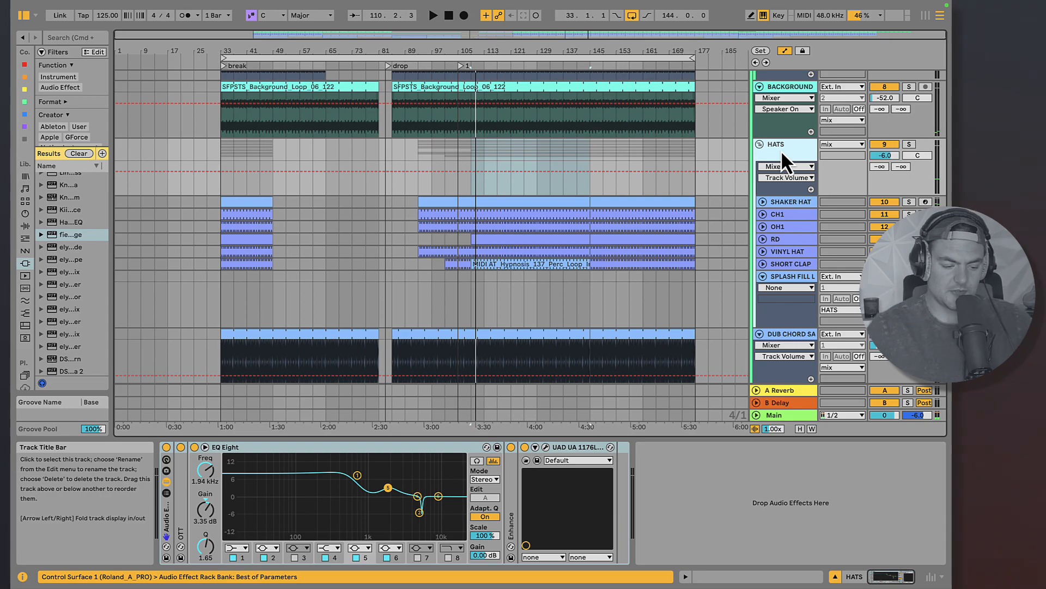
left_click(175, 469)
double_click(182, 469)
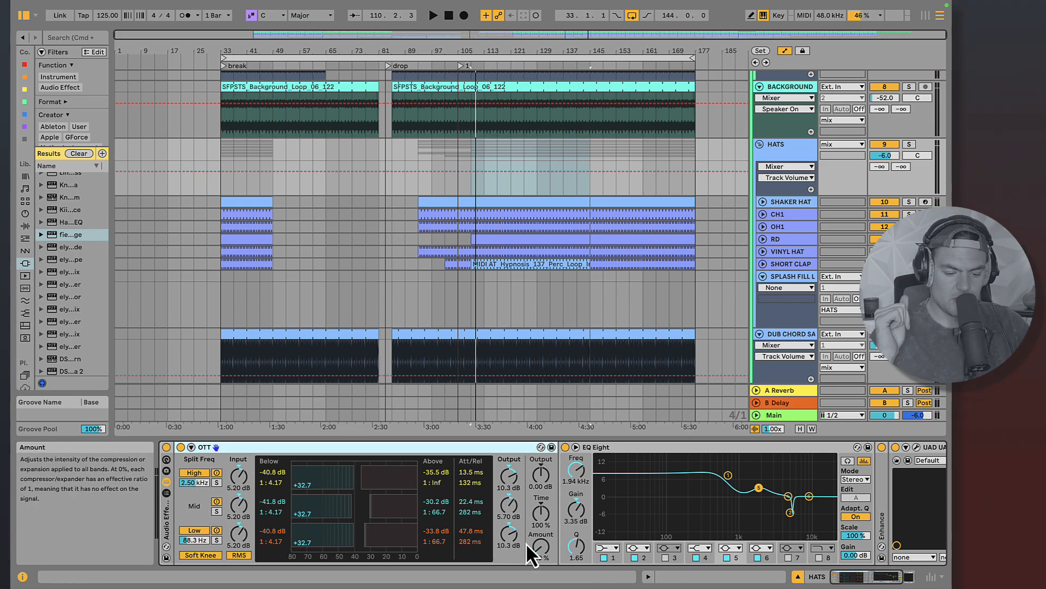
scroll(525, 542, "right", 3)
- Examine the narrow cut, the 1.94 kHz band and the 711 Hz shelf in the HATS group's EQ Eight
left_click(478, 449)
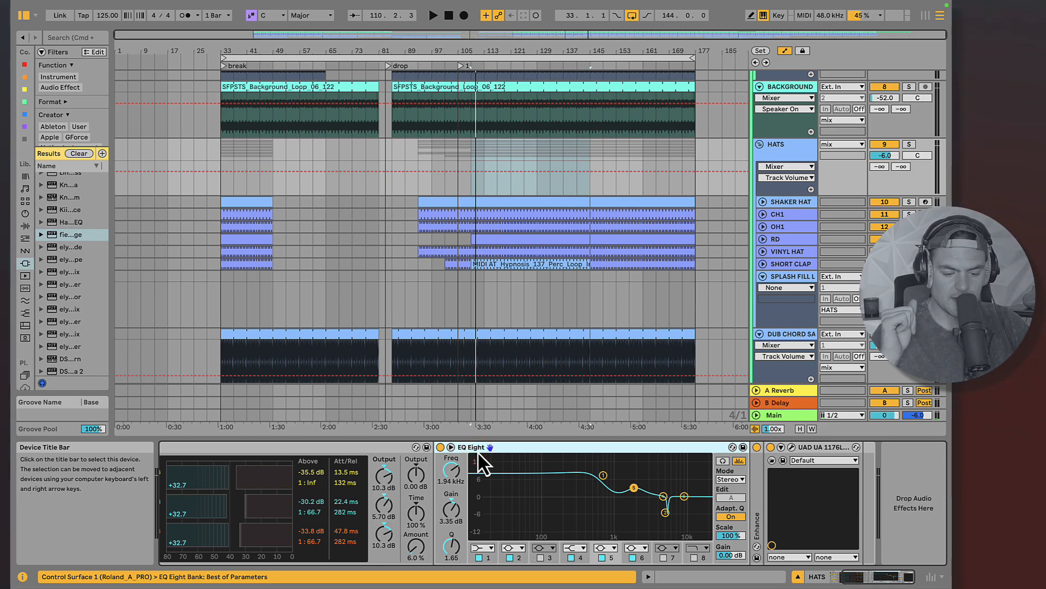
left_click(666, 514)
left_click(632, 488)
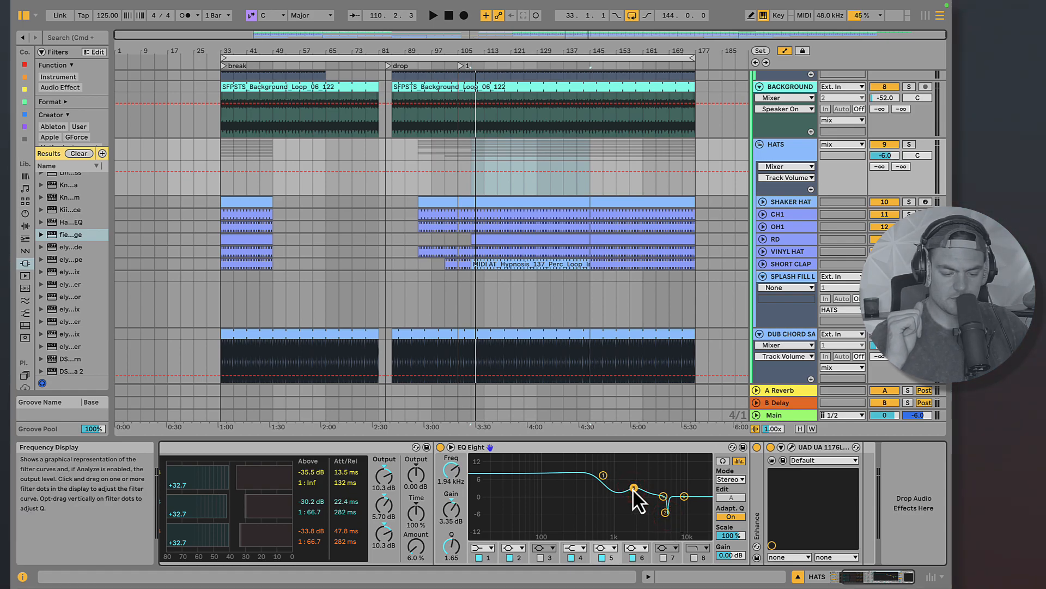
left_click(602, 474)
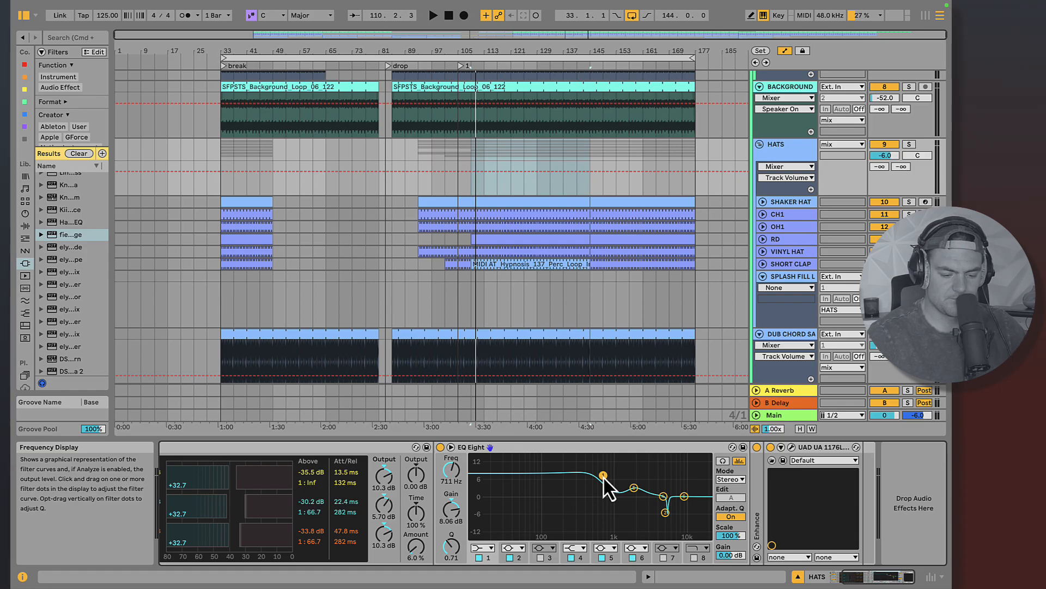
- Solo the HATS group and bypass its Enhance and UAD UA 1176LN Legacy devices for an EQ comparison
key("space")
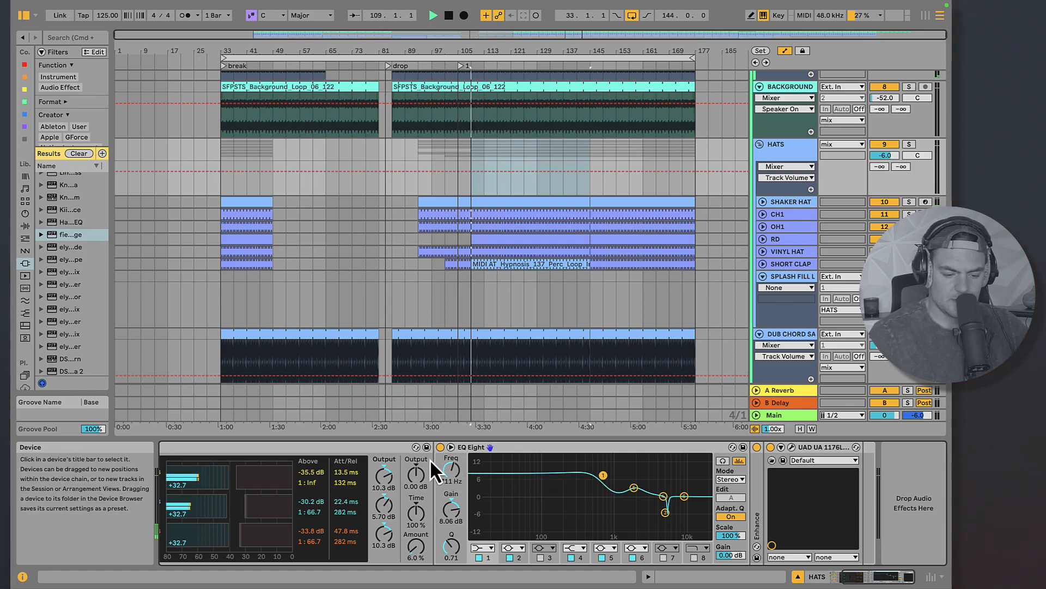
key("space")
left_click(909, 144)
left_click(756, 447)
left_click(770, 447)
- Compare the HATS group with its EQ Eight bypassed and enabled, twice, during playback from bar 109, and point out the 711 Hz shelf
key("space")
left_click(439, 447)
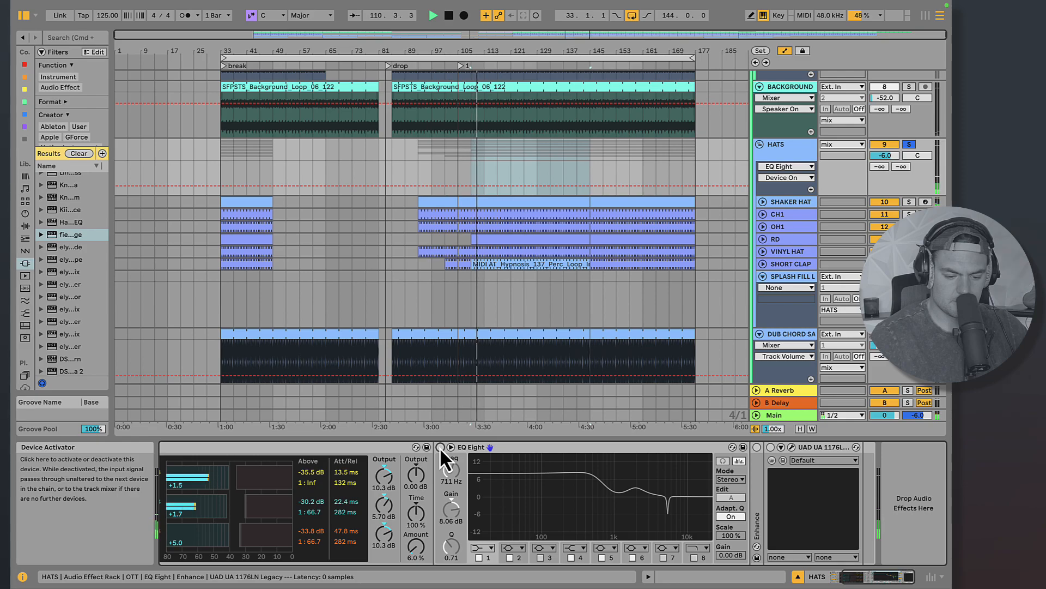
left_click(440, 447)
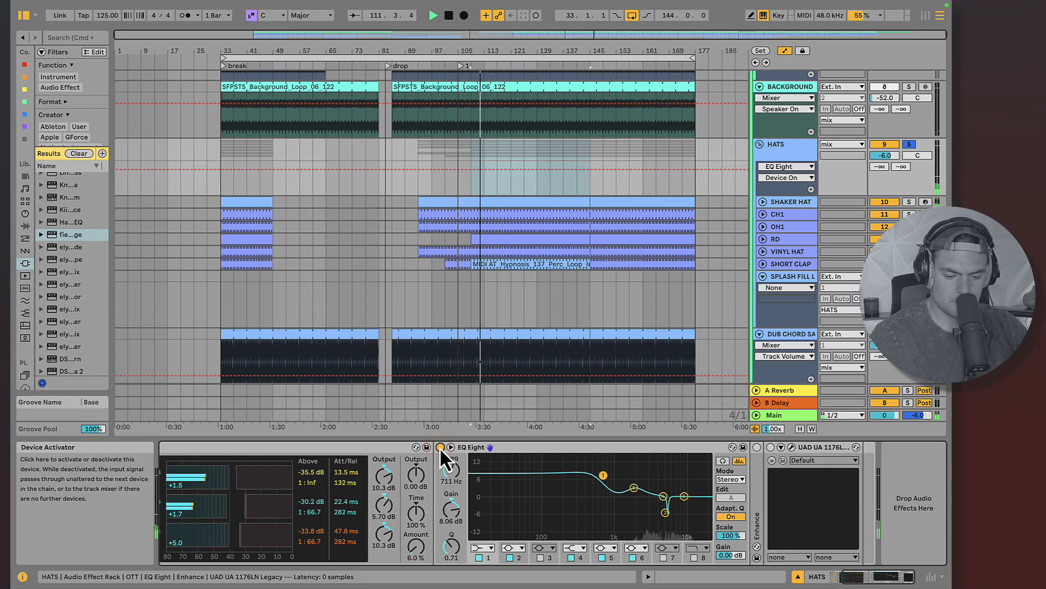
left_click(439, 447)
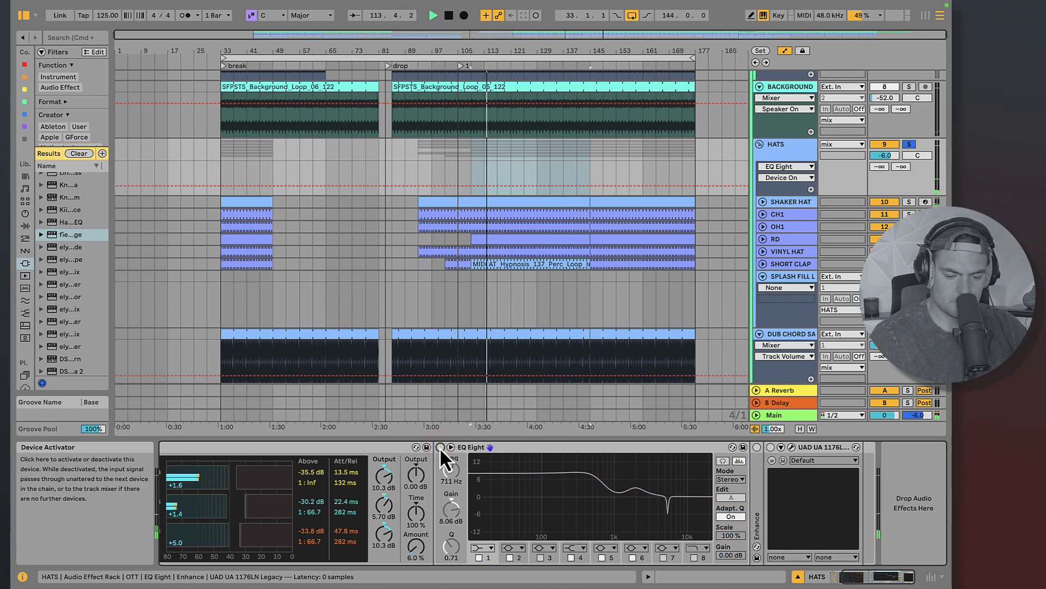
left_click(440, 447)
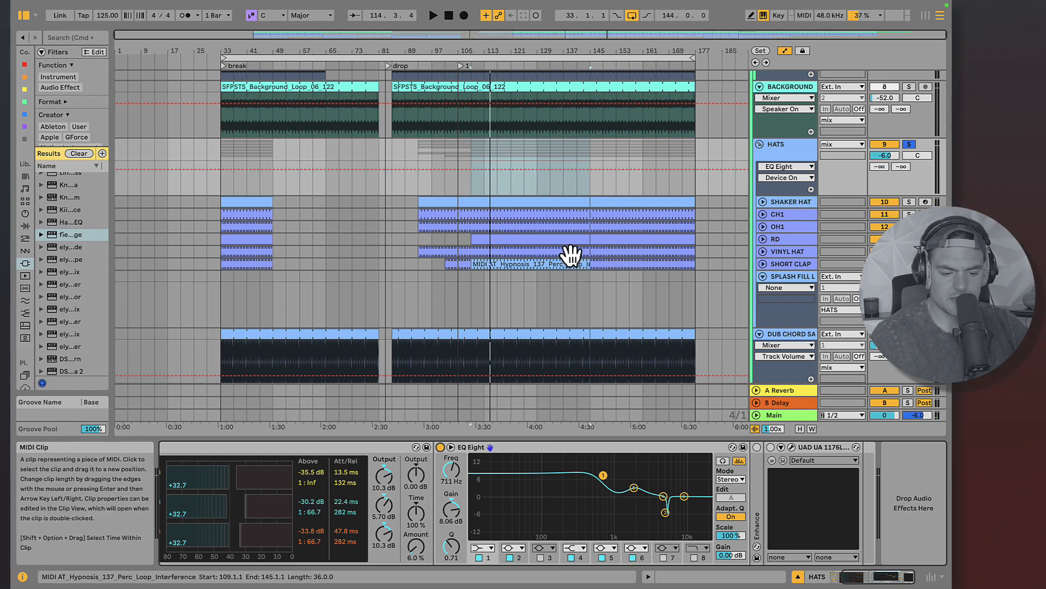
left_click(604, 475)
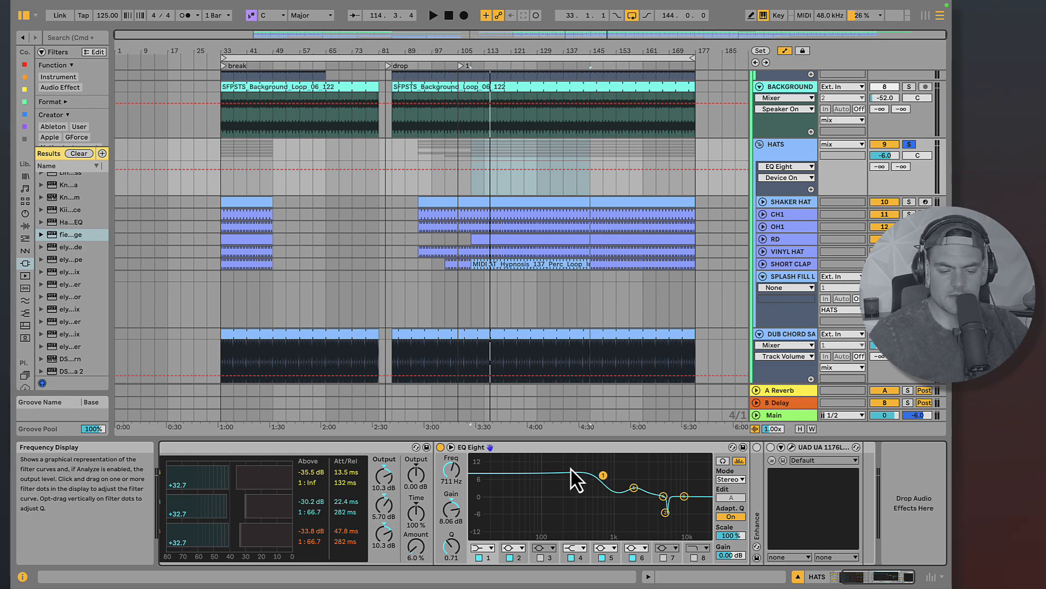
- Unfold and re-enable Enhance on the HATS group, and compare the sound with it bypassed and enabled during playback
double_click(758, 461)
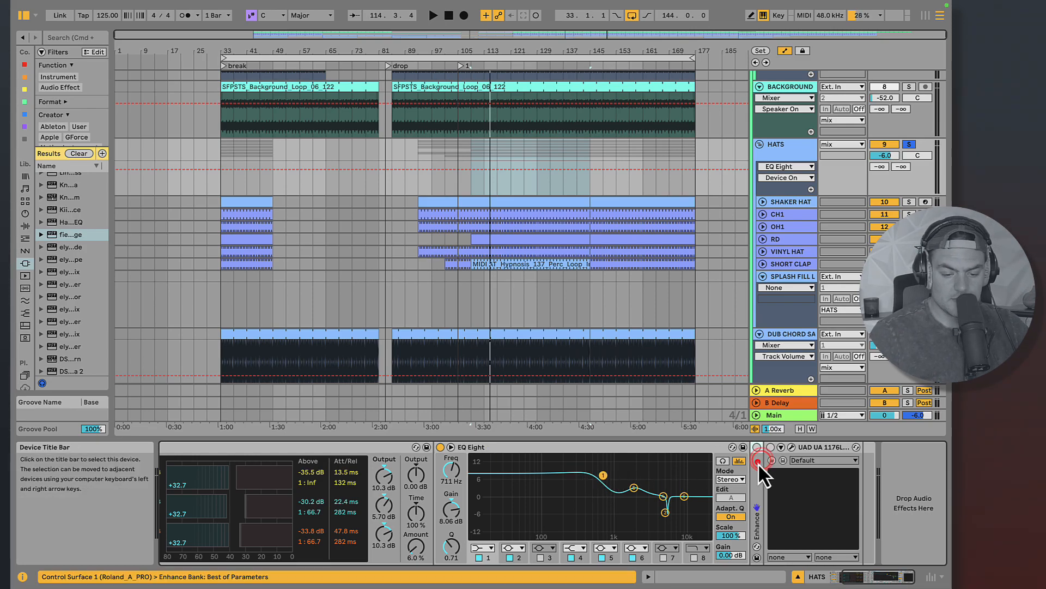
left_click(757, 447)
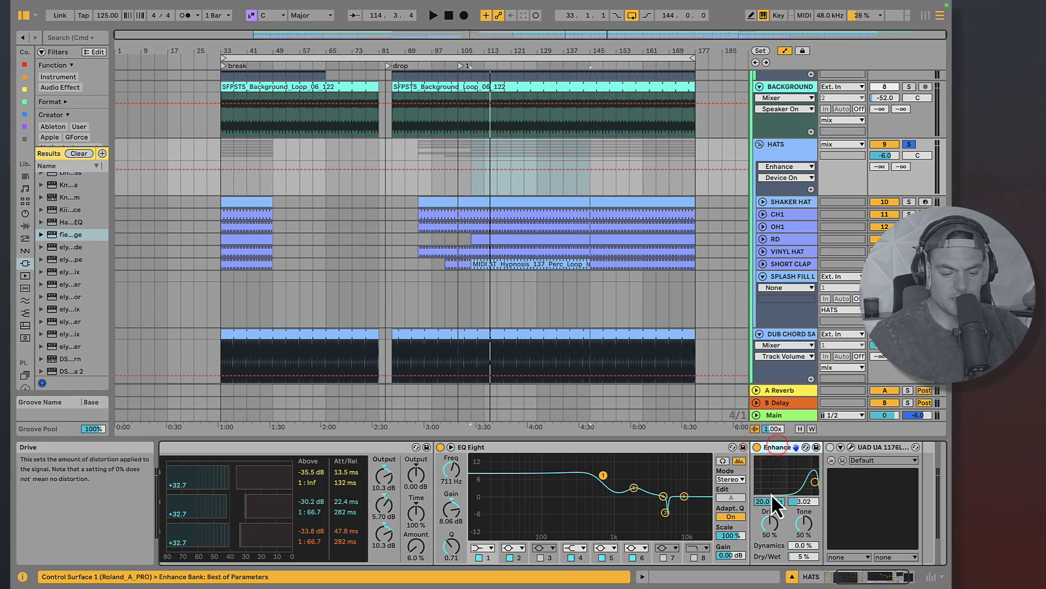
scroll(772, 495, "right", 3)
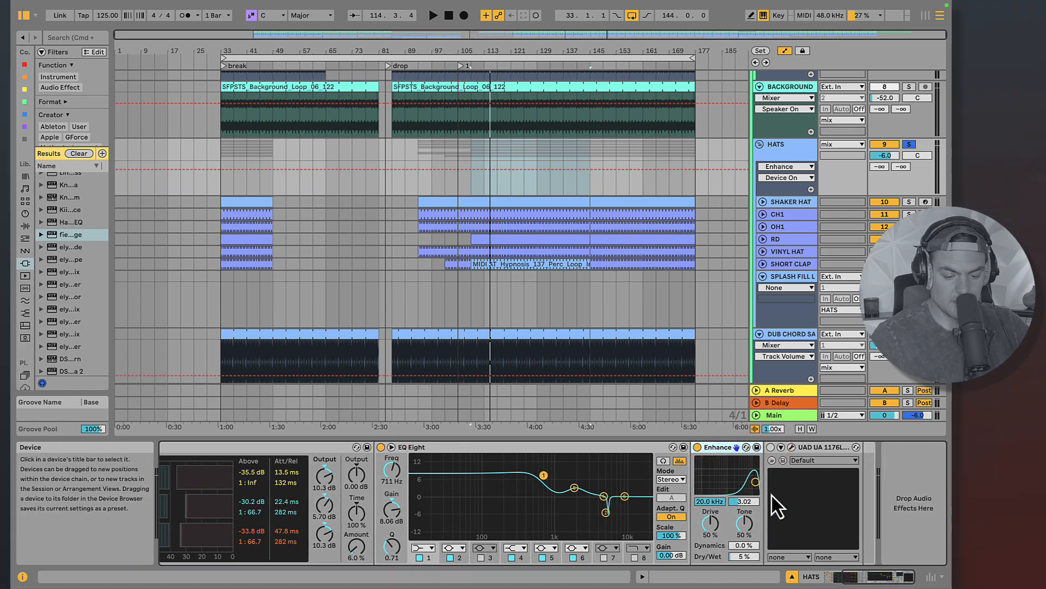
key("space")
left_click(698, 447)
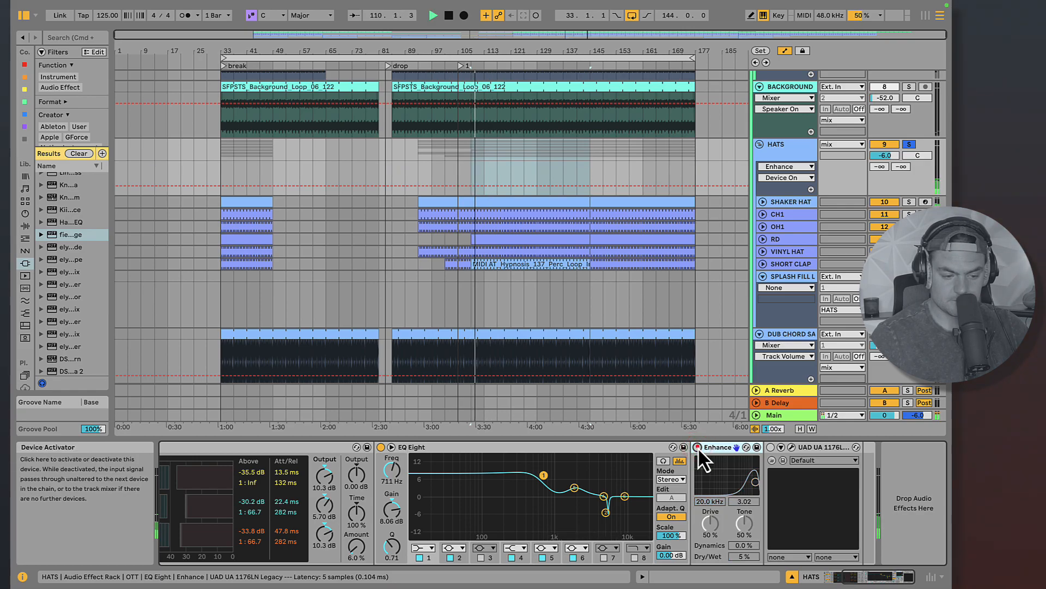
left_click(698, 447)
key("space")
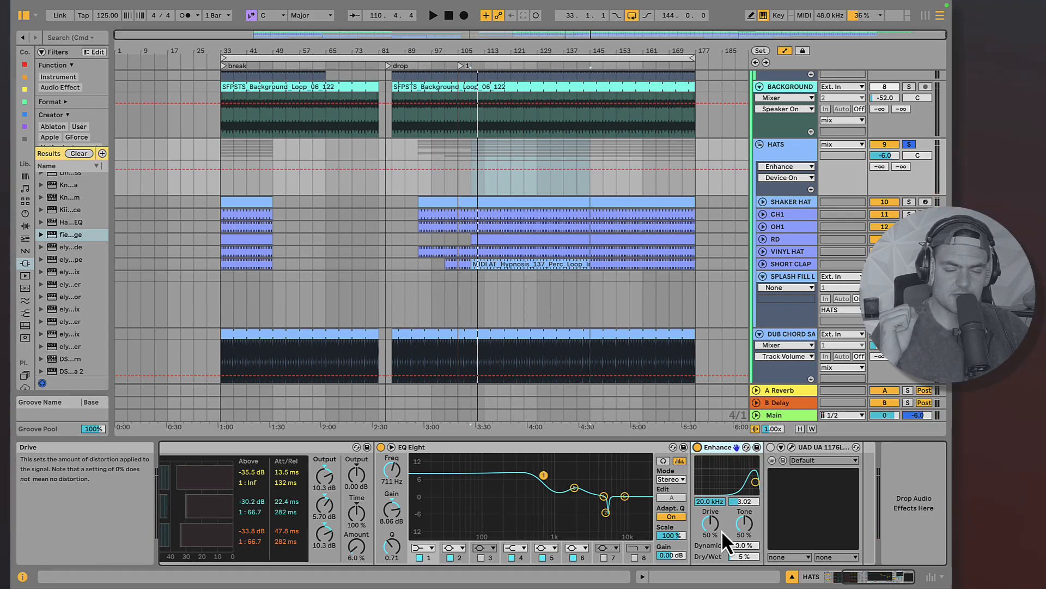
- Re-enable UAD UA 1176LN Legacy on the HATS group, examine its plug-in window during playback, and close the window
left_click(800, 447)
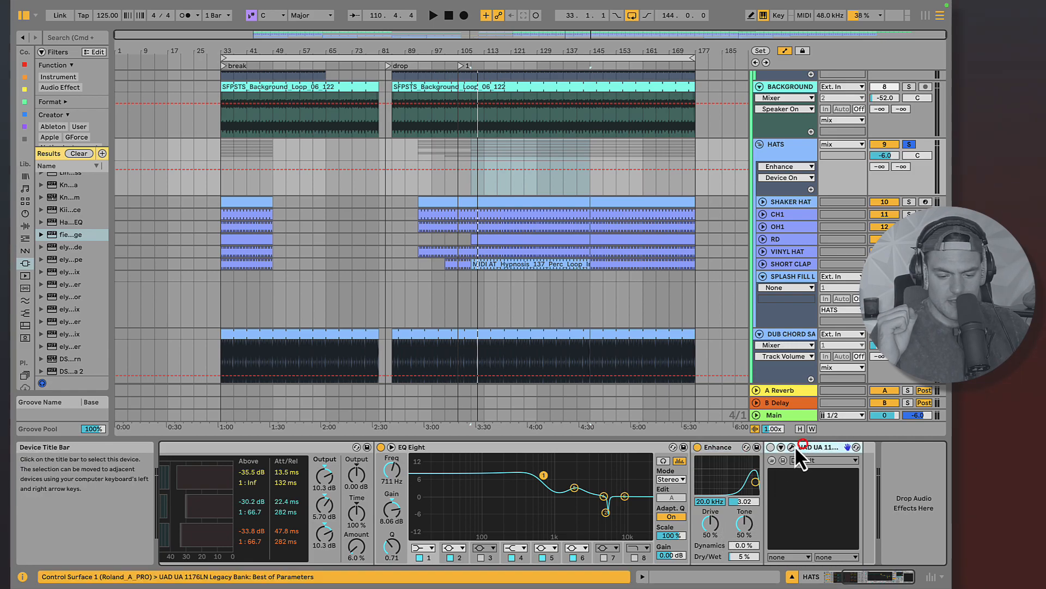
left_click(767, 447)
left_click(792, 447)
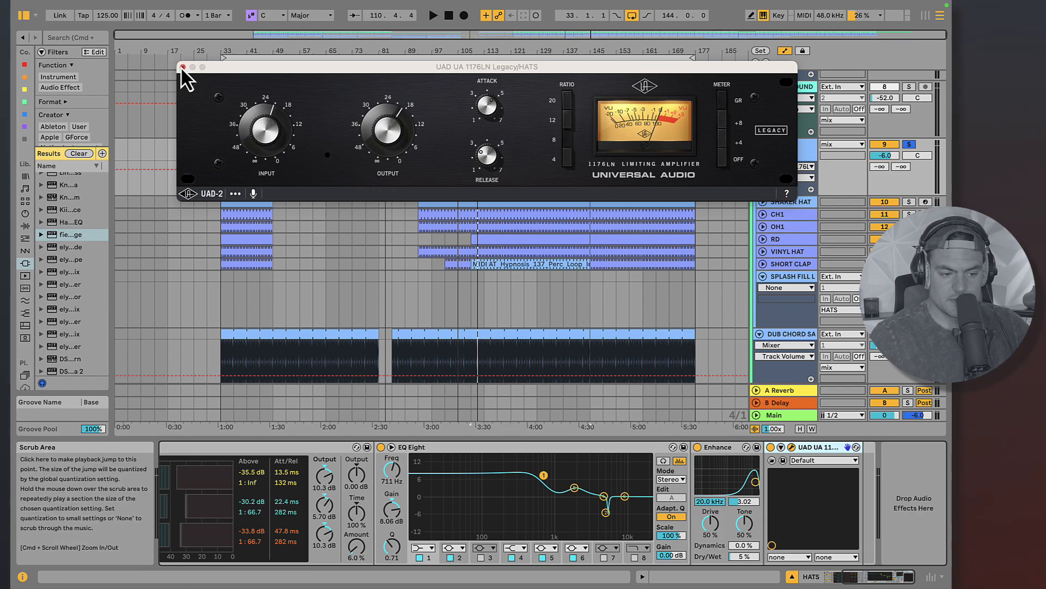
key("space")
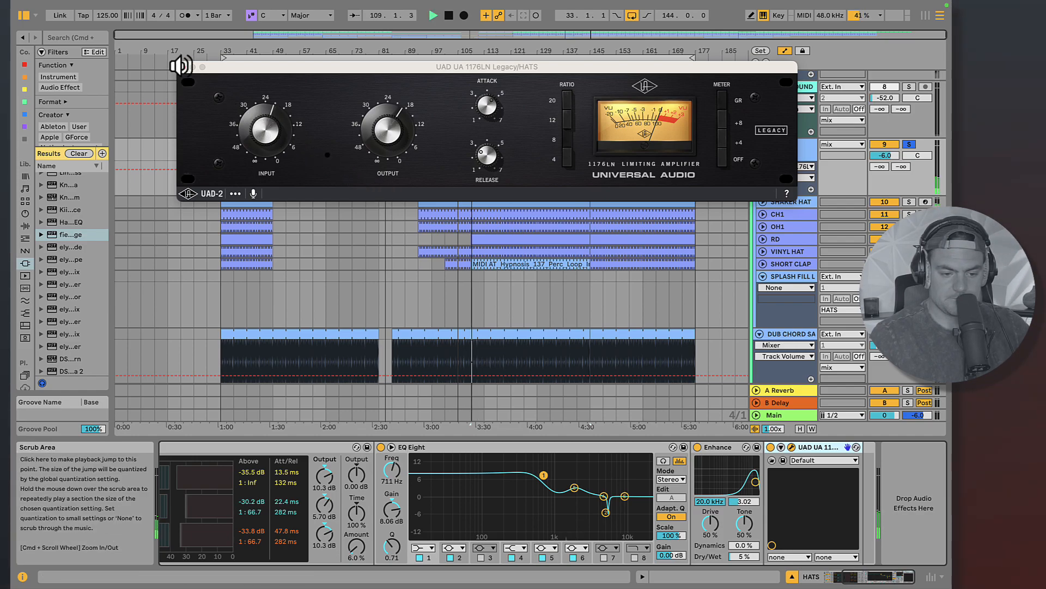
left_click(182, 66)
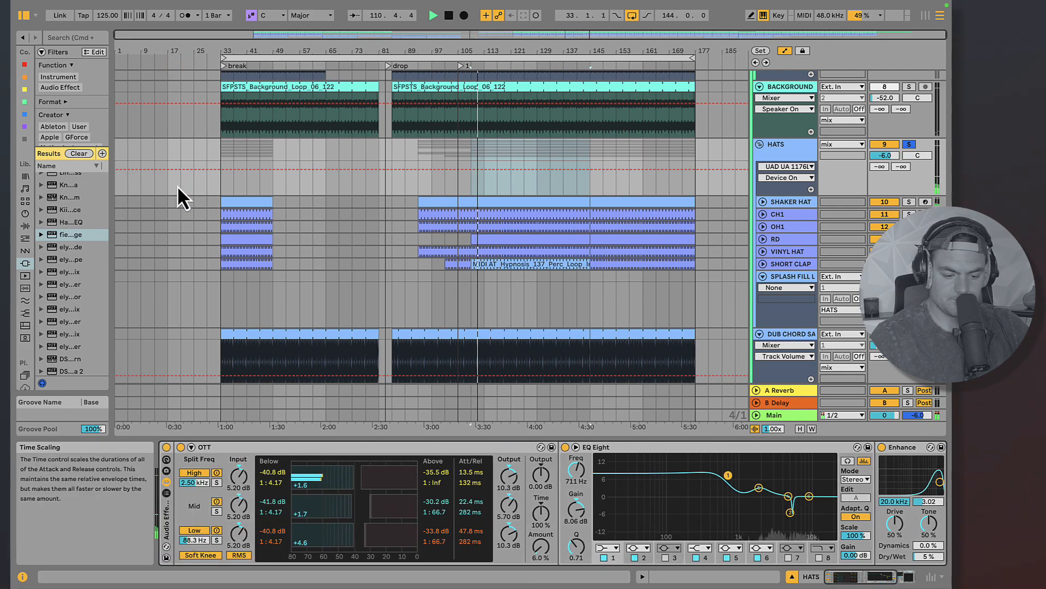
- Compare the HATS group with its whole Audio Effect Rack chain bypassed and enabled, and clear the group's solo
left_click(166, 448)
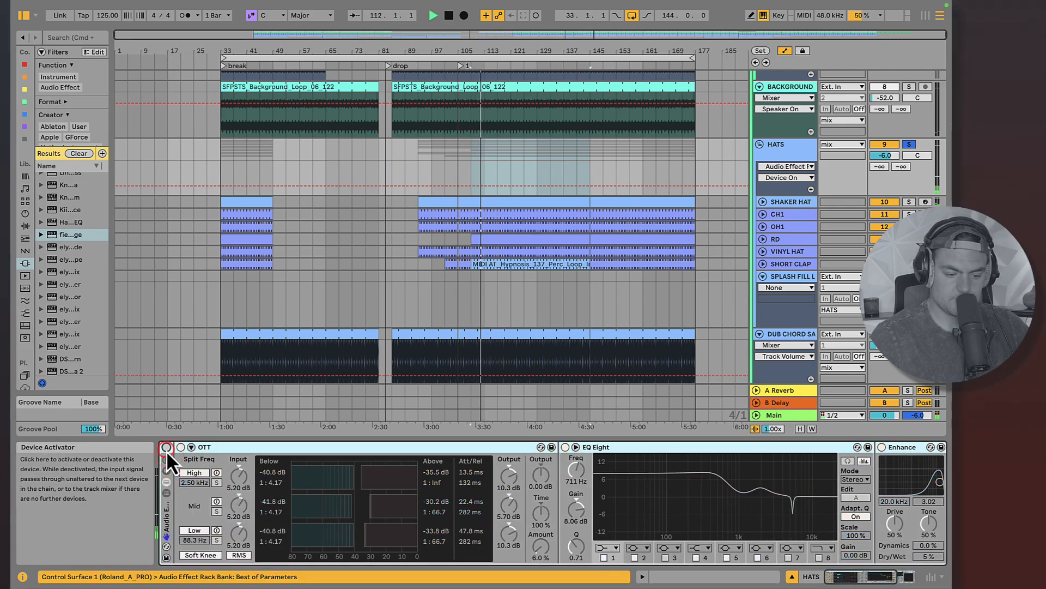
left_click(166, 448)
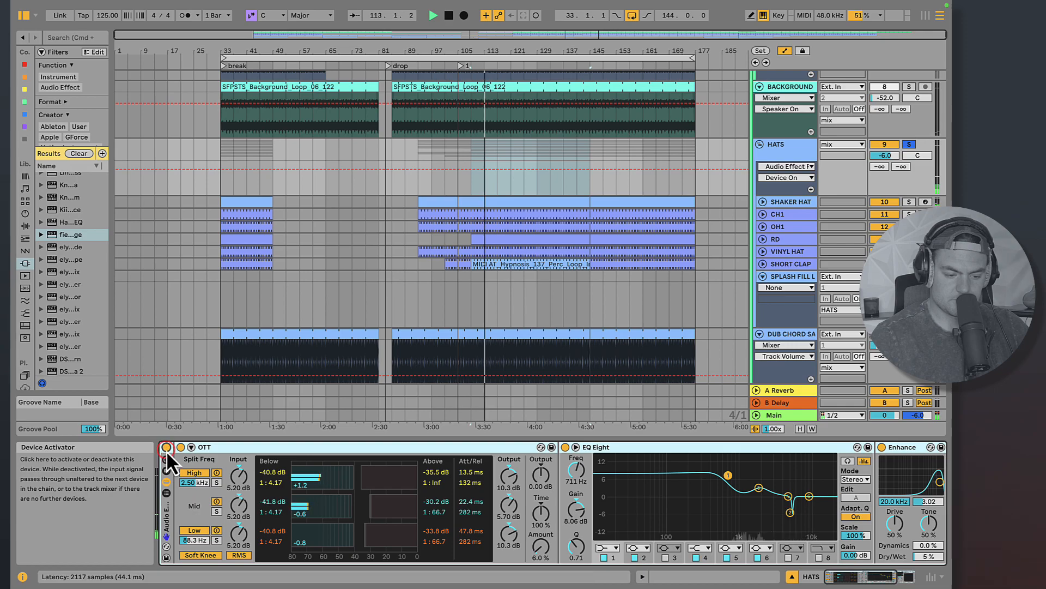
left_click(771, 150)
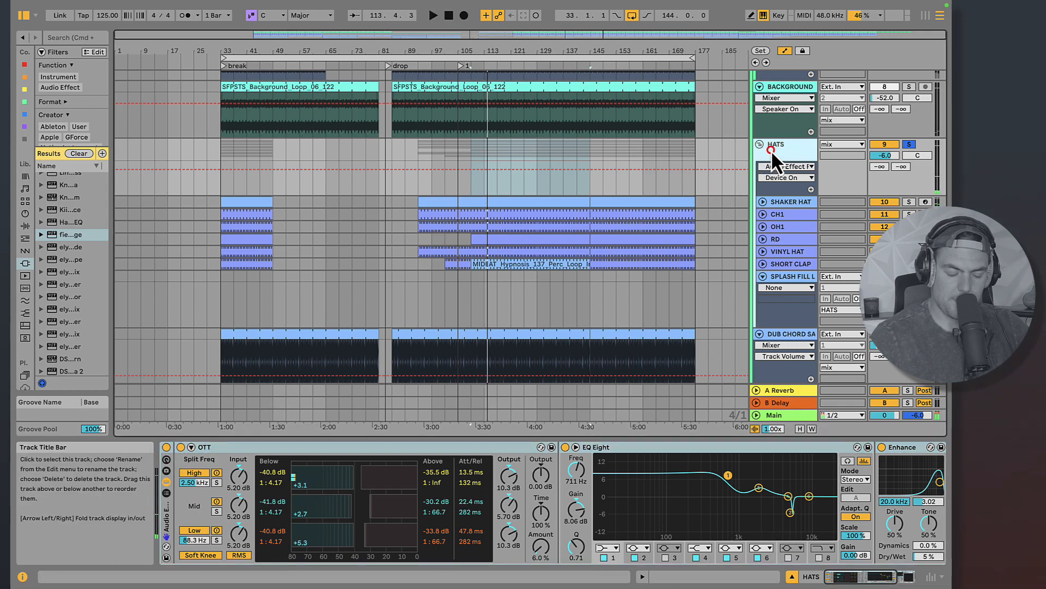
left_click(907, 143)
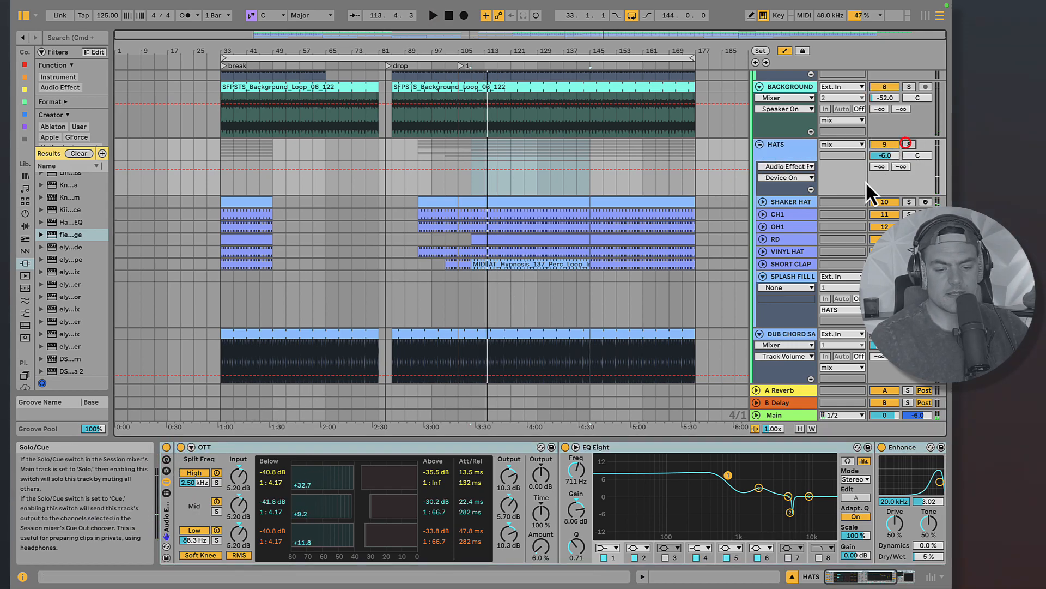
- Bring up the DUB CHORD SAMPPLE track's devices, solo the track, and listen to it from bar 109
scroll(769, 270, "down", 5)
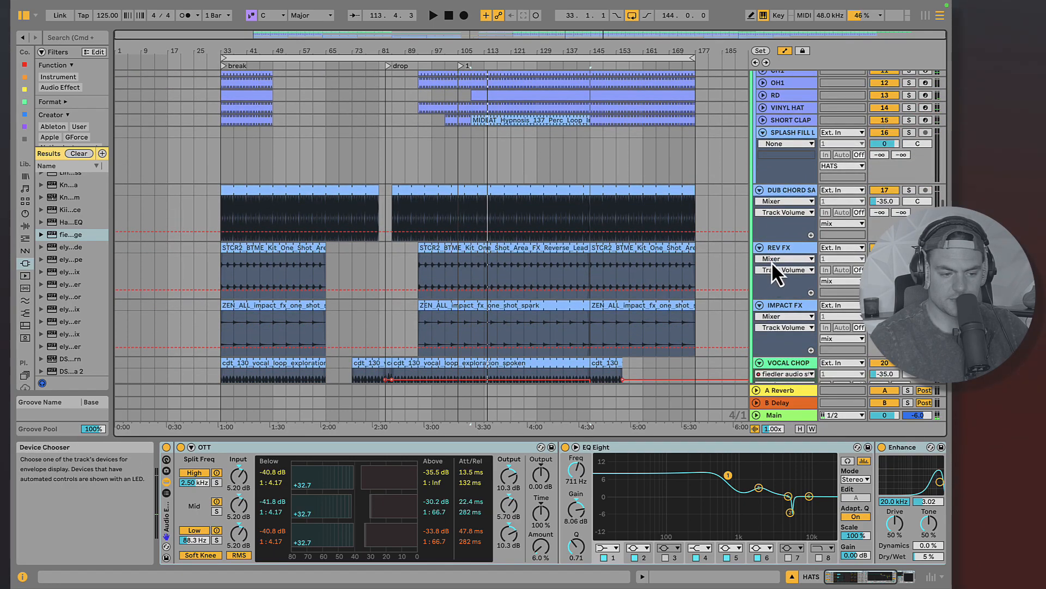
left_click(790, 187)
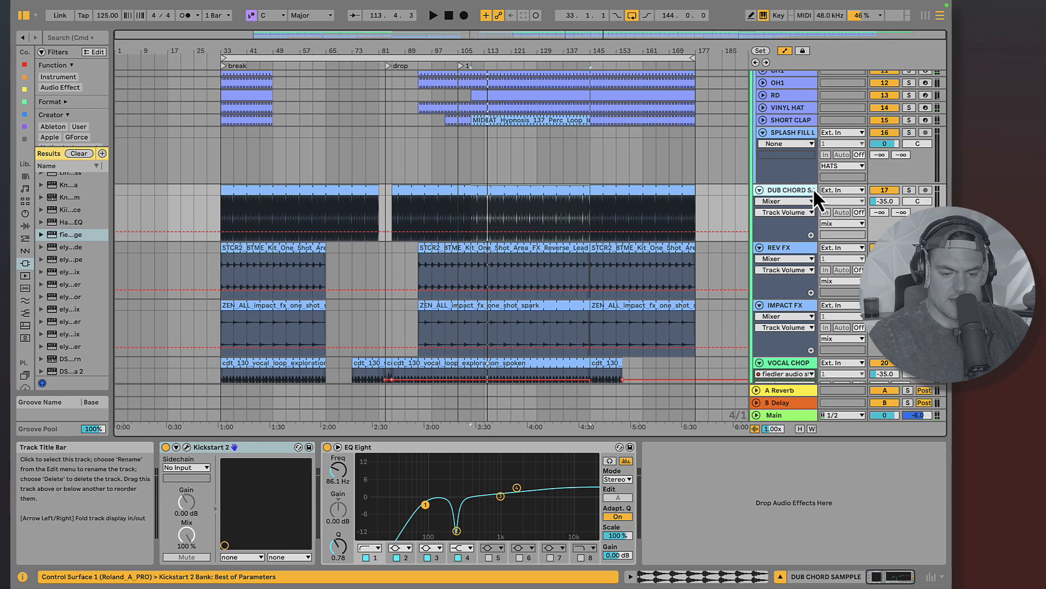
left_click(909, 190)
key("space")
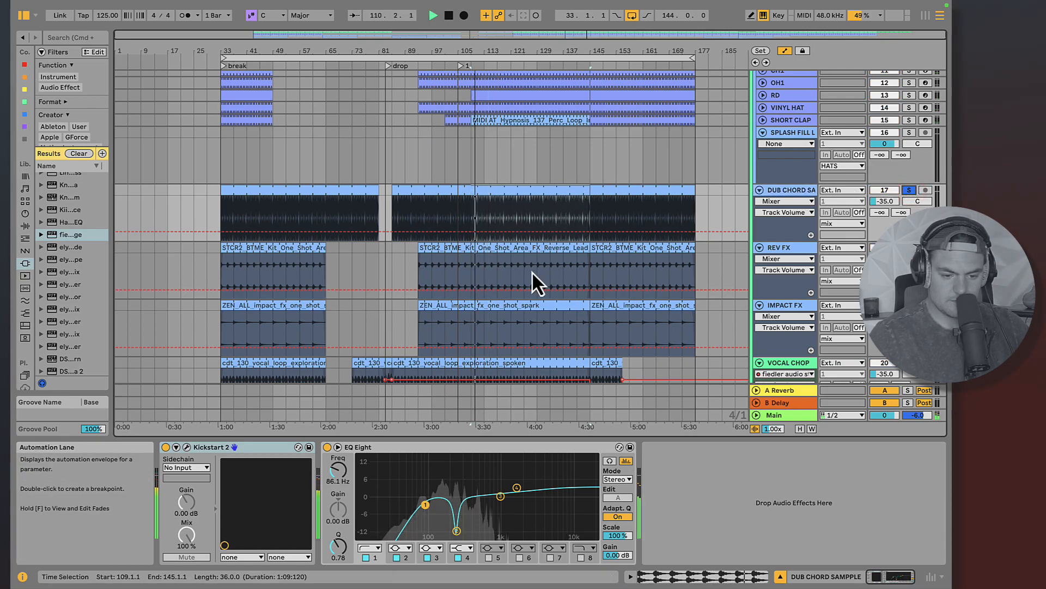
key("space")
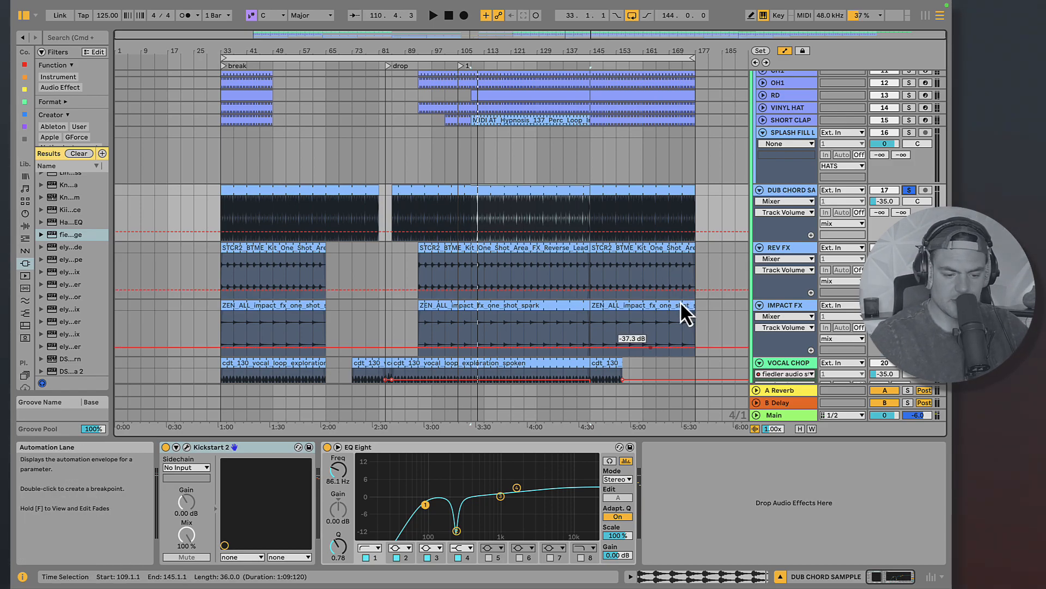
- Examine Kickstart 2 on the dub chord track and audition the isolated 240 Hz notch band in its EQ Eight during playback
left_click(241, 453)
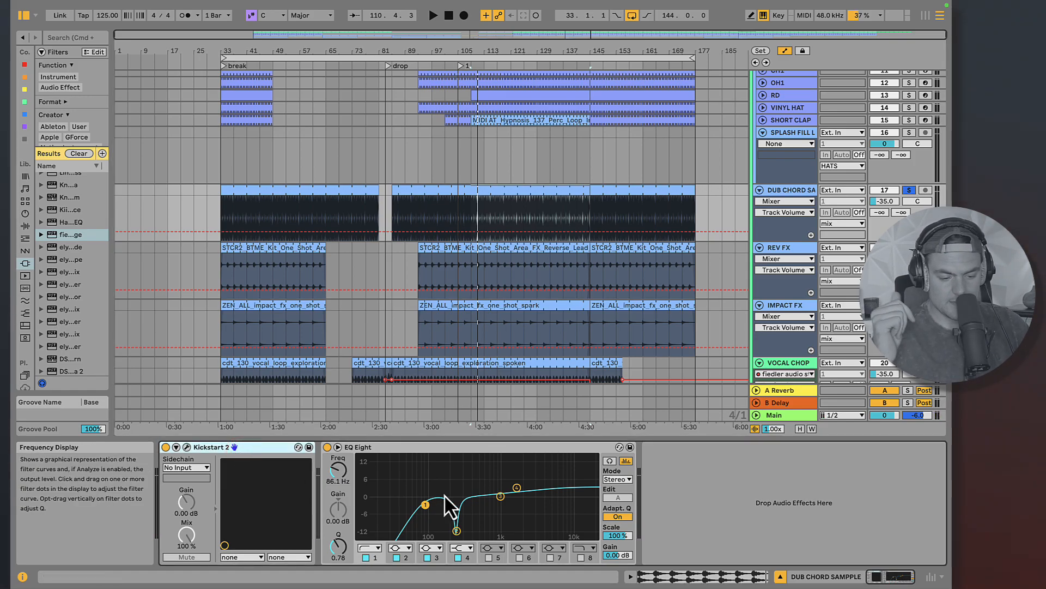
left_click(457, 528)
key("space")
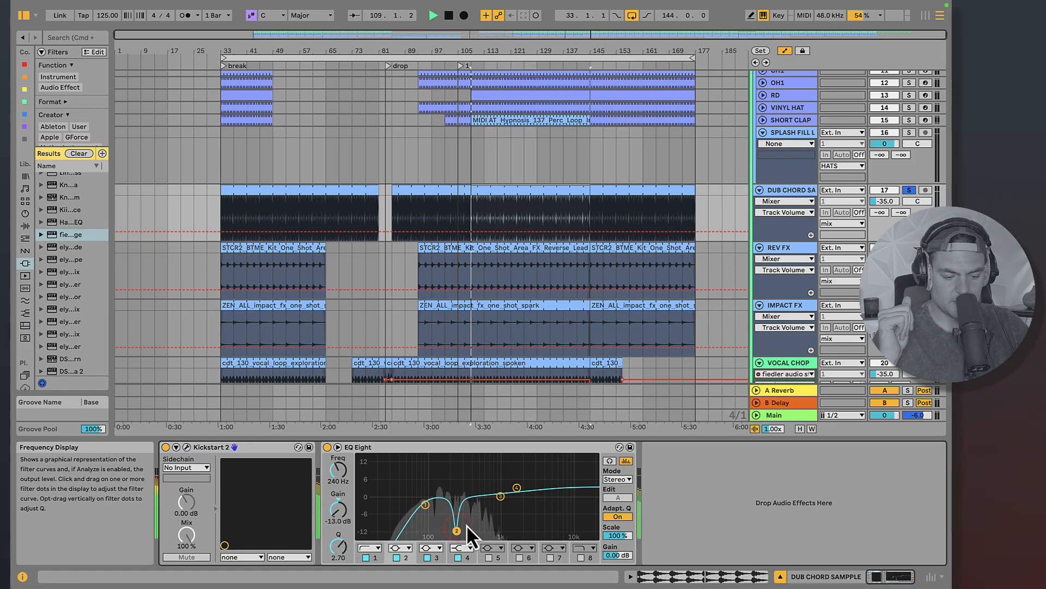
left_click(610, 461)
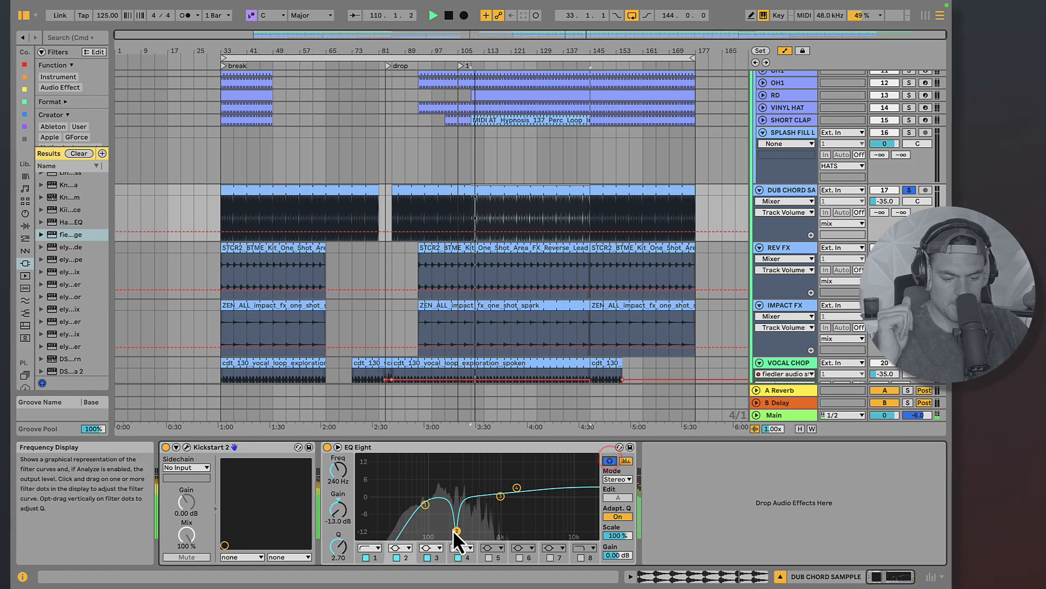
left_click(454, 529)
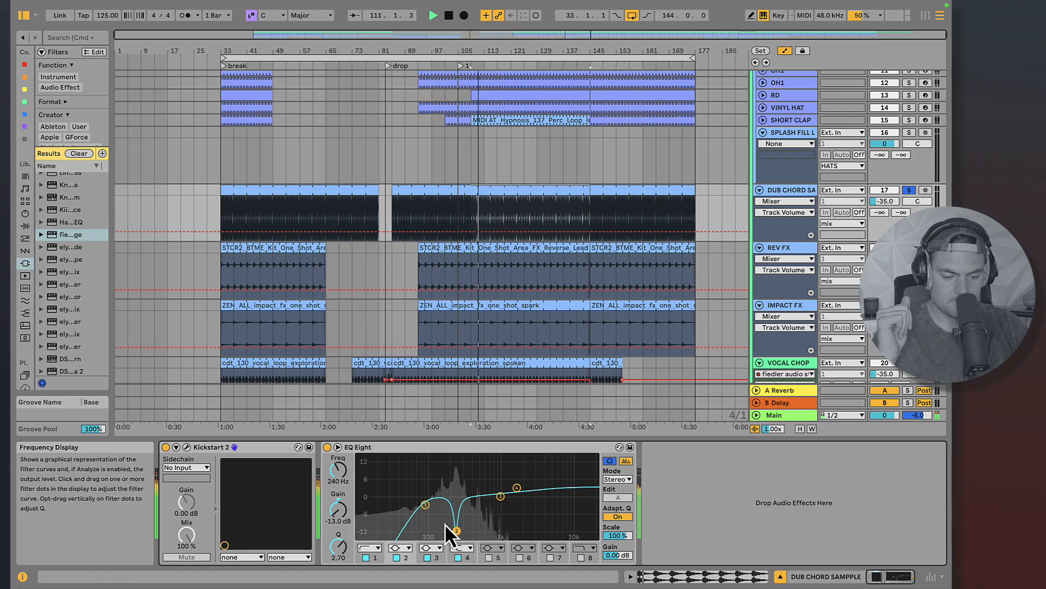
- Compare the dub chord track with its EQ Eight bypassed and enabled, stop playback, and turn off the band audition and the track's solo
left_click(328, 447)
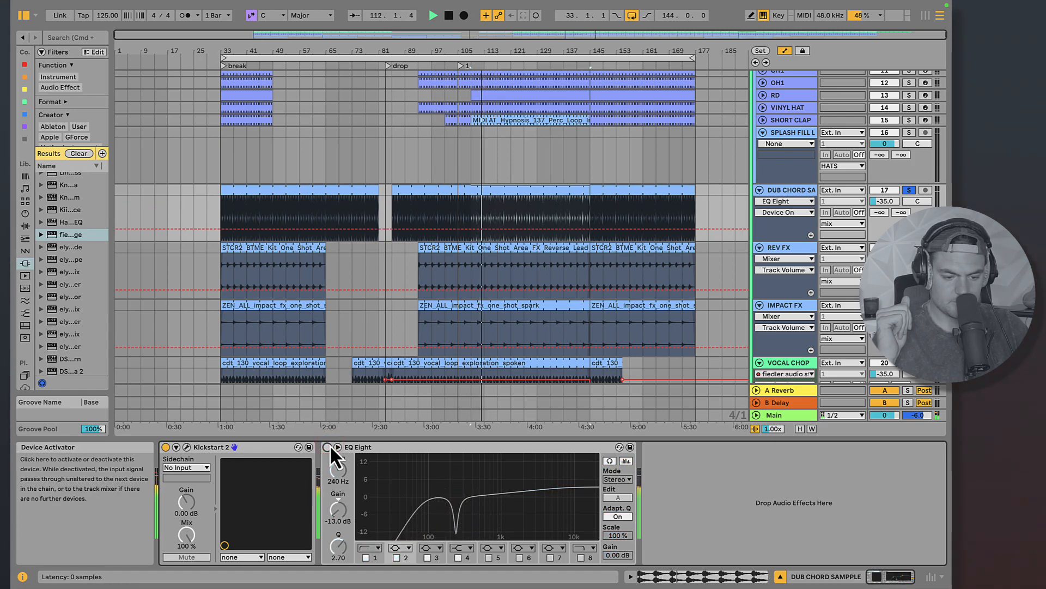
left_click(329, 447)
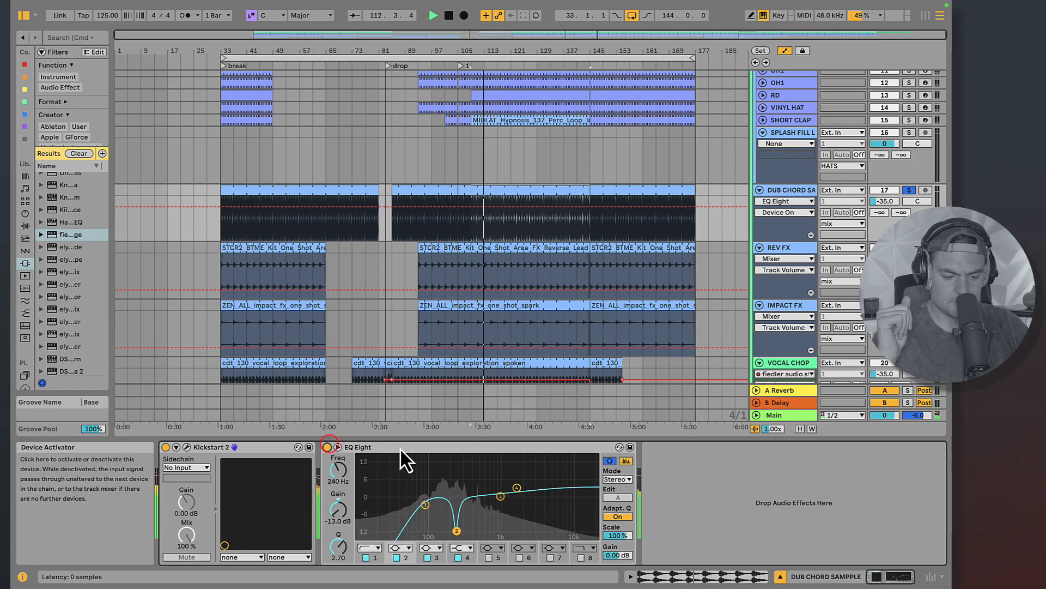
key("space")
left_click(609, 459)
left_click(913, 190)
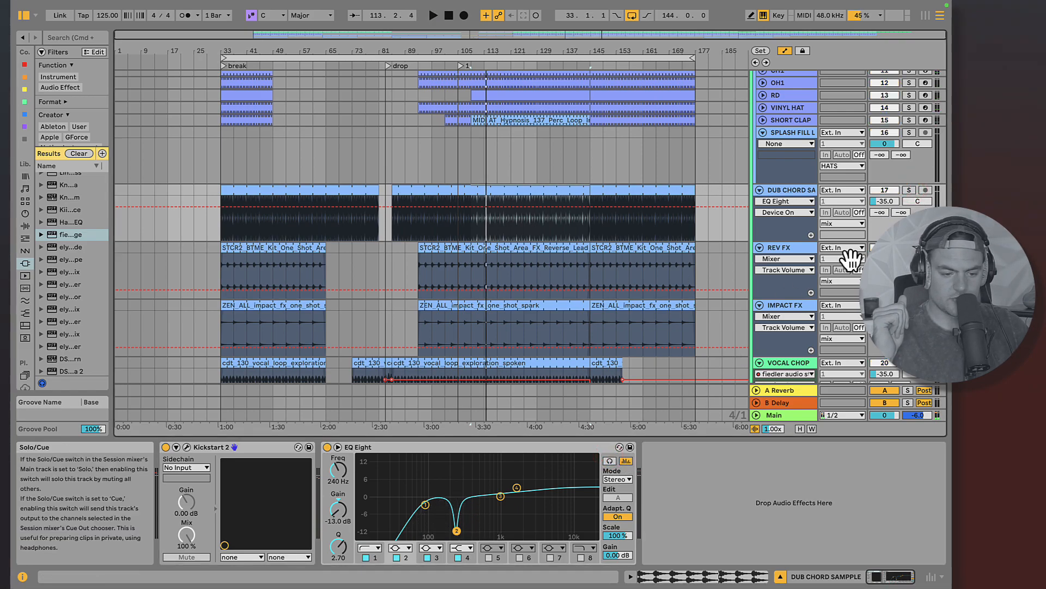
- Solo the REV FX track and listen to its reverse effect clip from bar 93
left_click(421, 269)
key("space")
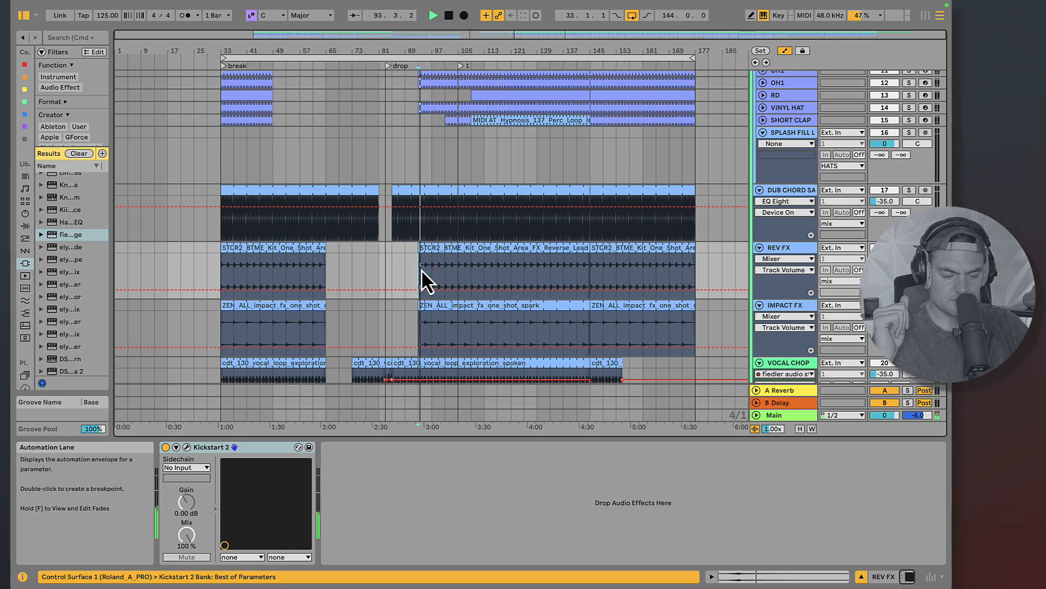
key("space")
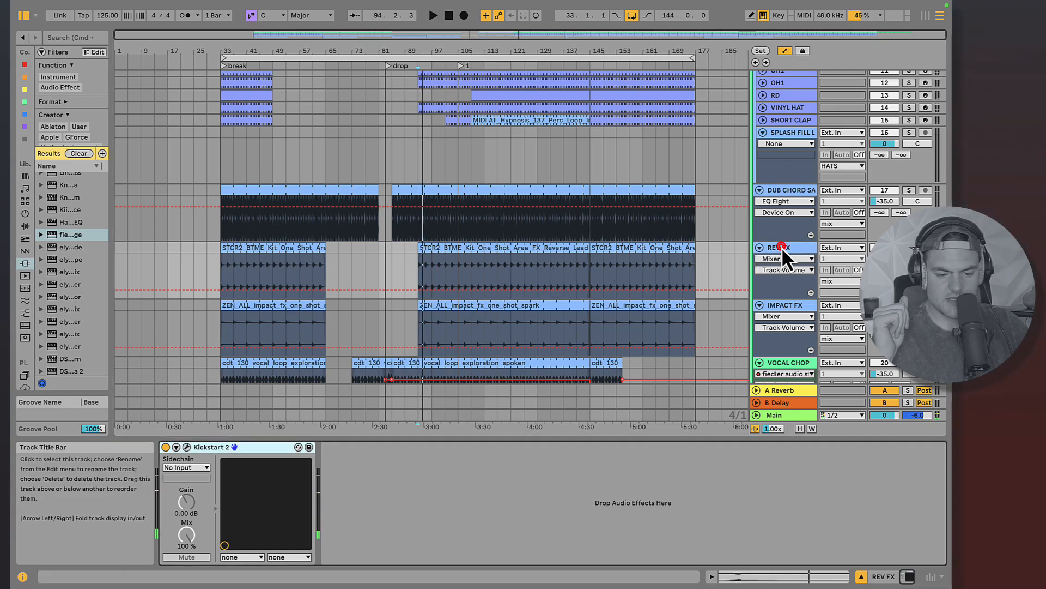
- Solo the IMPACT FX track, listen to it from bar 93, and examine the sample of its ZEN_ALL_impact_fx_one_shot_spark clip
scroll(627, 243, "down", 2)
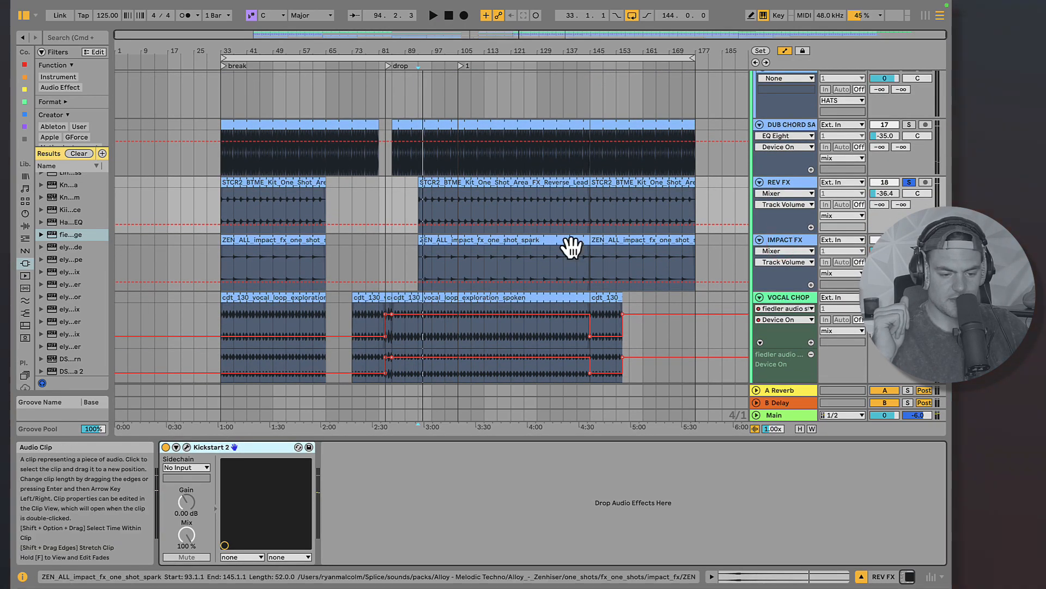
left_click(568, 241)
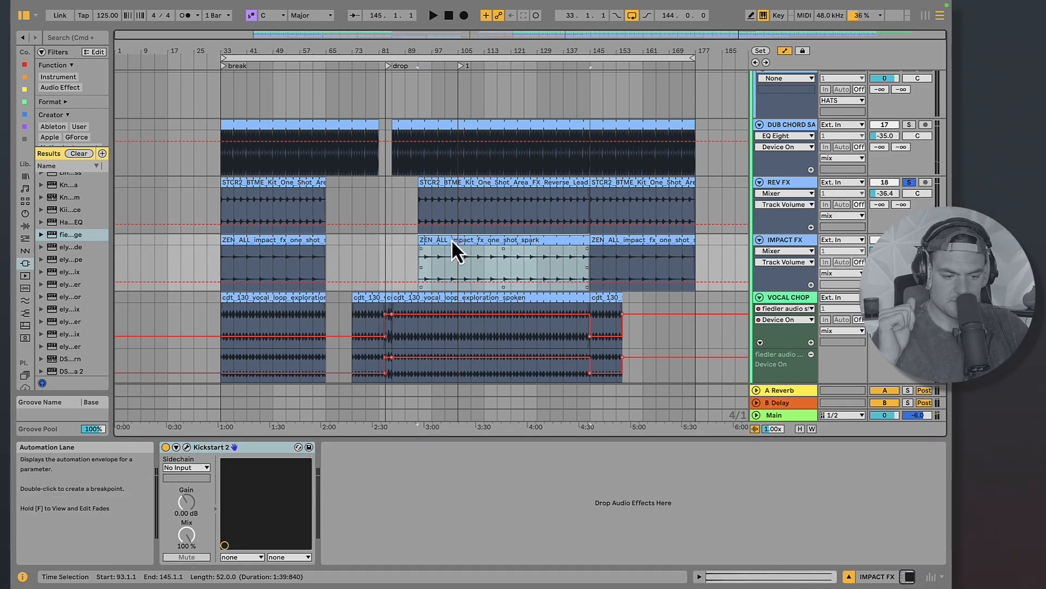
left_click(420, 258)
key("space")
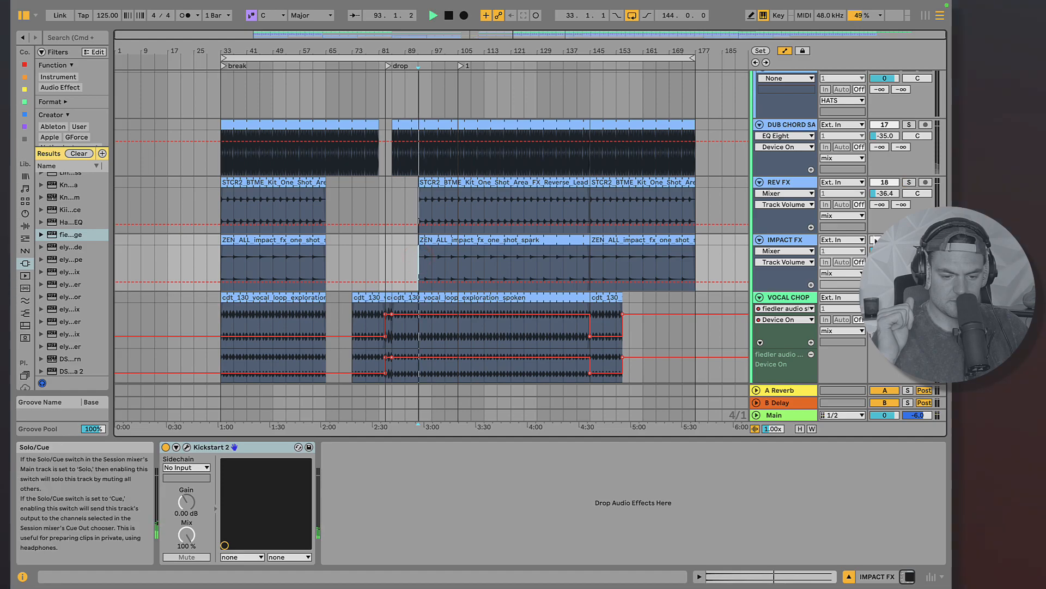
left_click(498, 250)
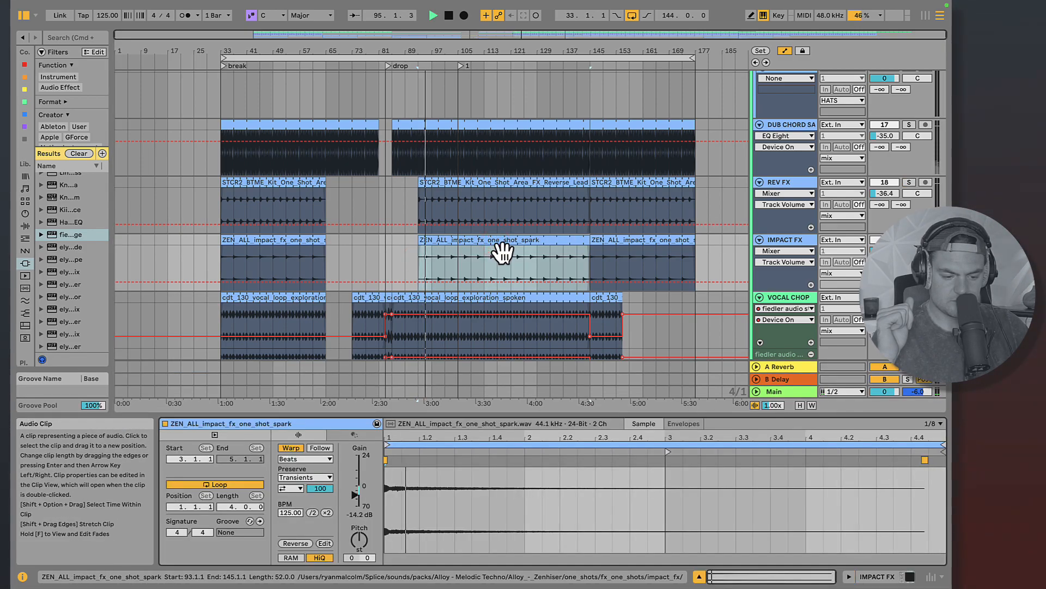
key("space")
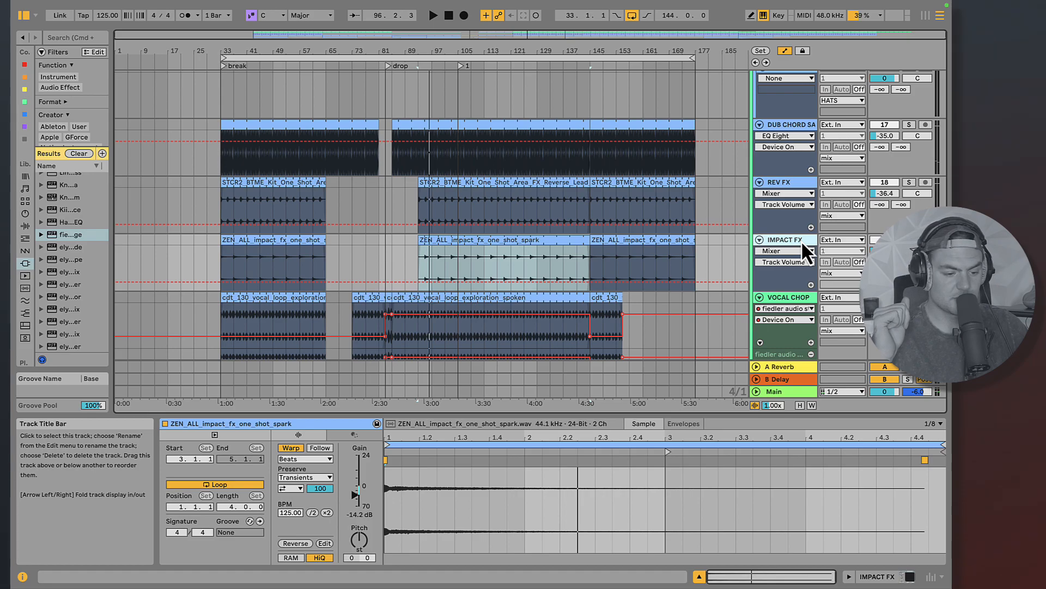
- Shorten the IMPACT FX clips at bars 33 and 93 to four bars each and delete the clip at bar 145
left_click_drag(319, 243, 234, 244)
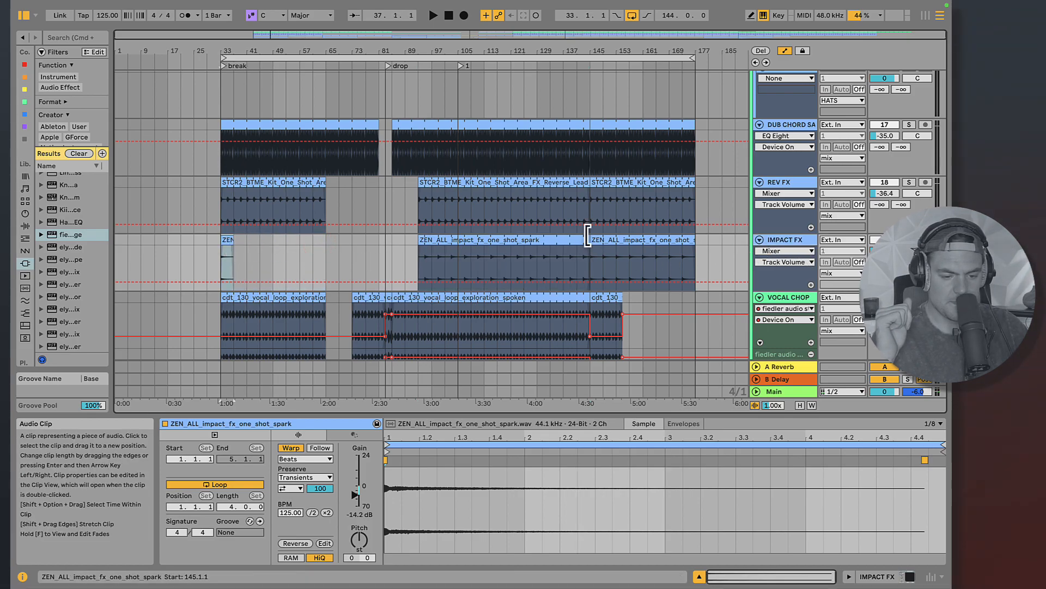
left_click_drag(585, 235, 428, 236)
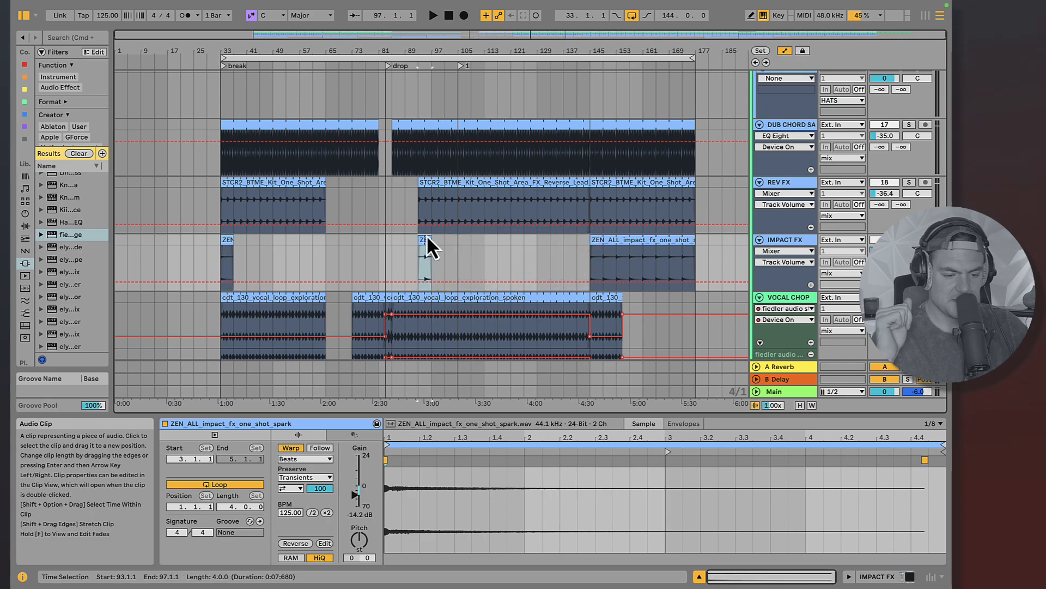
left_click(487, 248)
left_click_drag(649, 244, 428, 241)
key("Delete")
left_click(466, 243)
- Examine the VOCAL CHOP track's cdt_130_vocal_loop_exploration_spoken clip and listen to the soloed track from bar 109
scroll(479, 242, "down", 2)
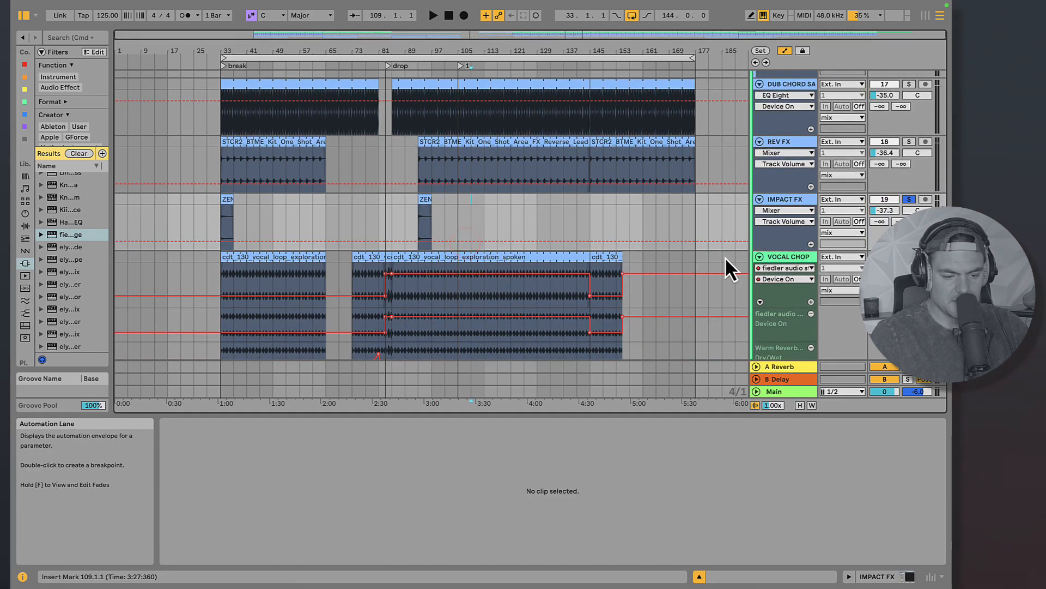
left_click(779, 257)
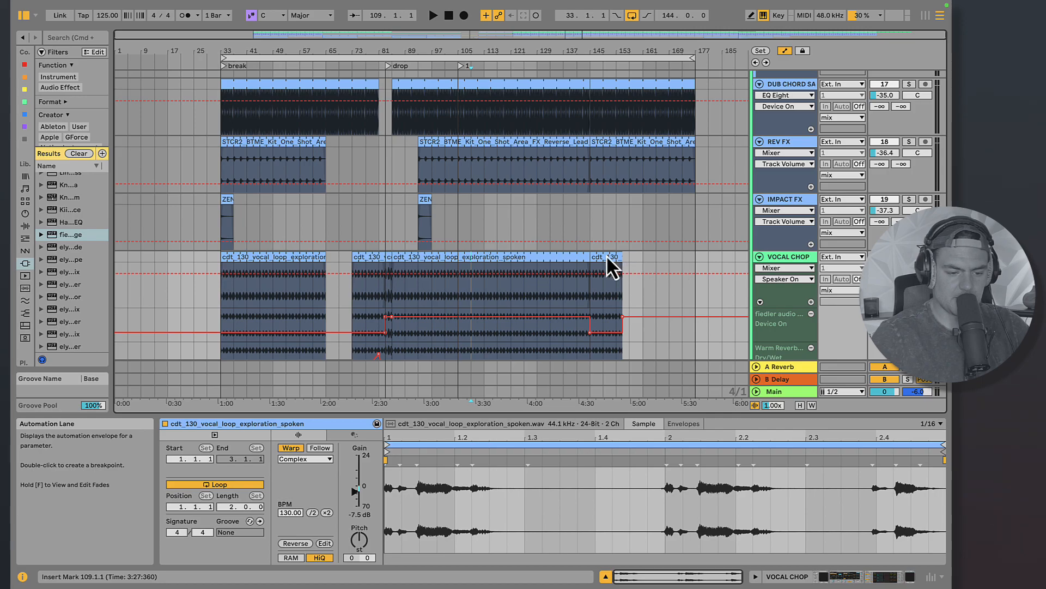
left_click(502, 262)
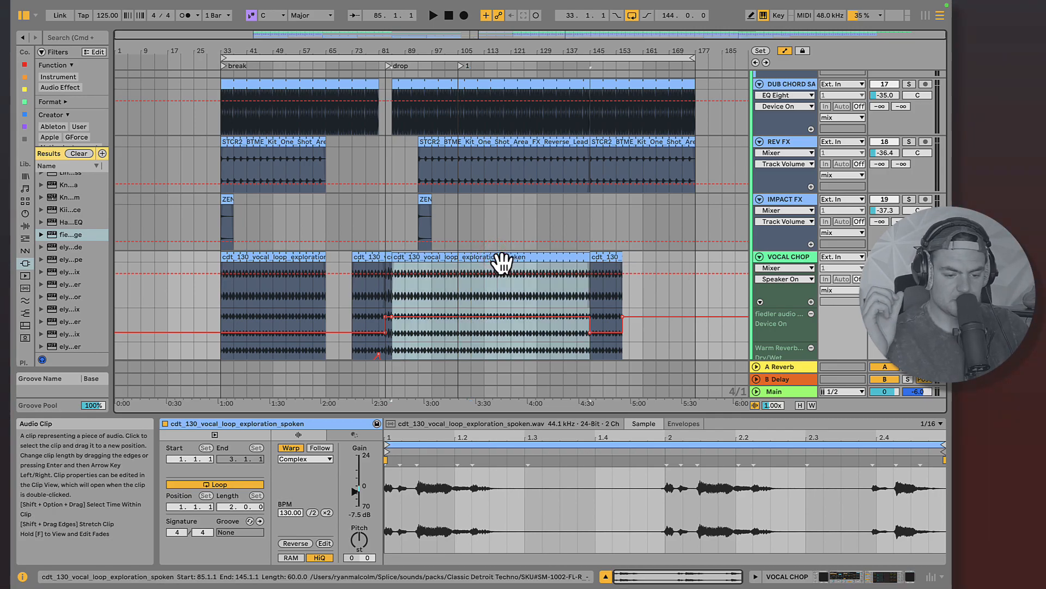
left_click(473, 295)
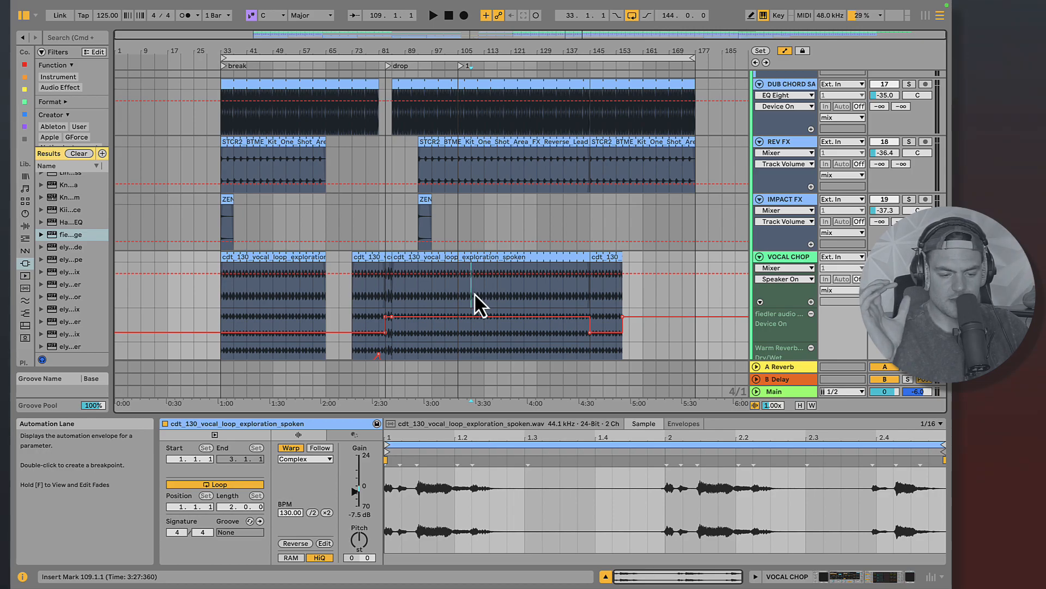
key("space")
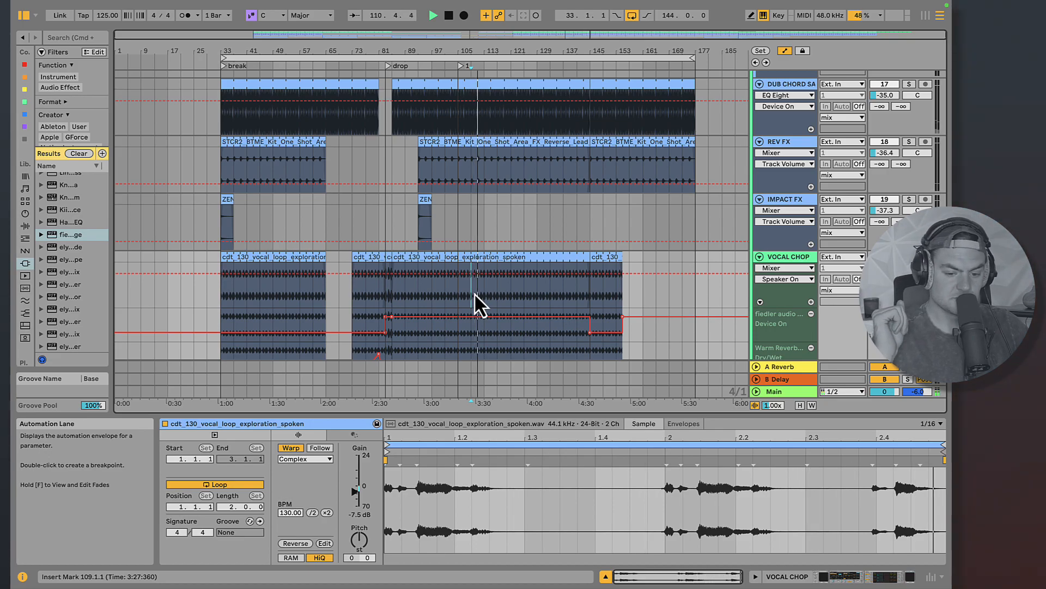
- Examine the VOCAL CHOP device chain from Kickstart 2 through Warm Reverb Long and OTT, and view the fiedler audio stage plug-in window
left_click(791, 259)
scroll(506, 498, "left", 3)
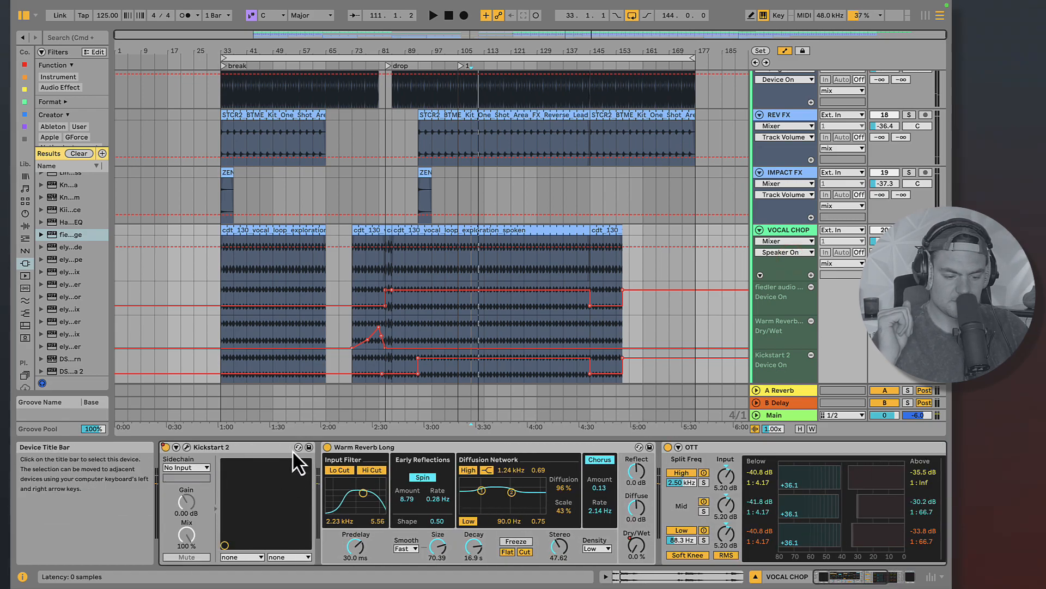
left_click(354, 447)
scroll(368, 471, "right", 3)
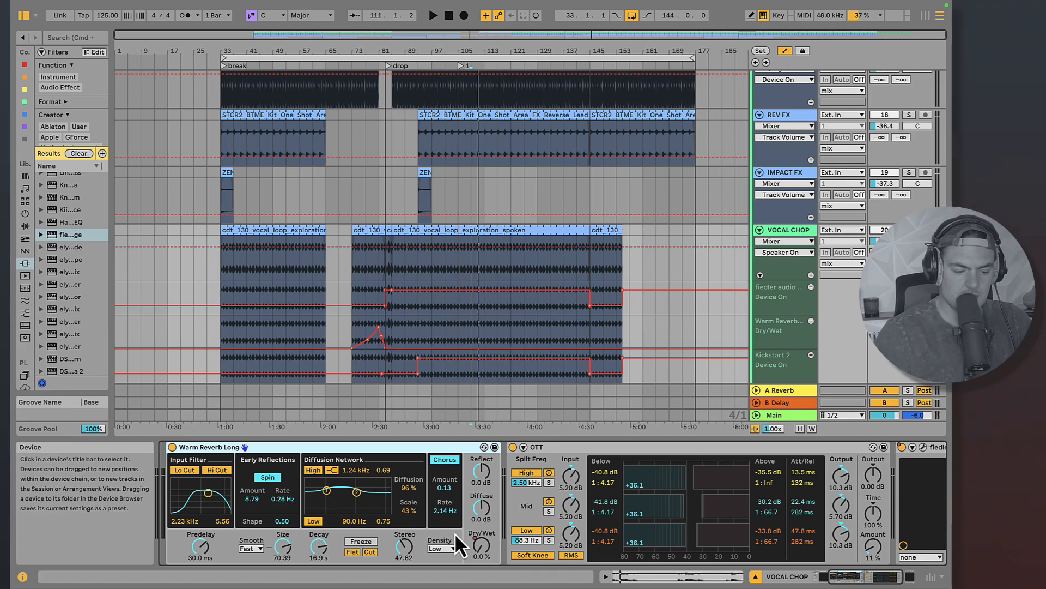
scroll(577, 506, "right", 3)
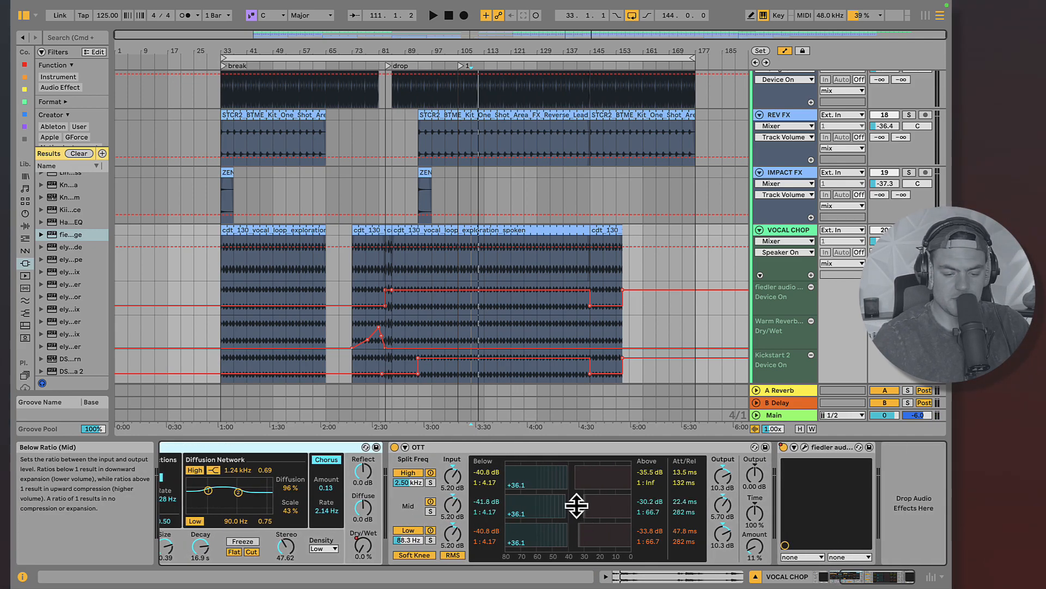
left_click(804, 448)
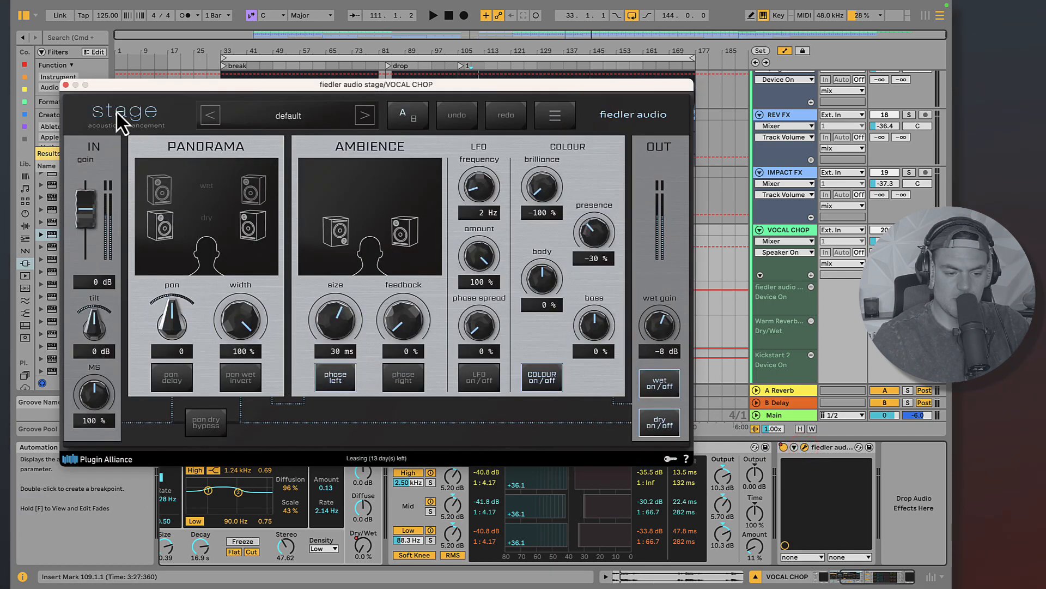
left_click(66, 85)
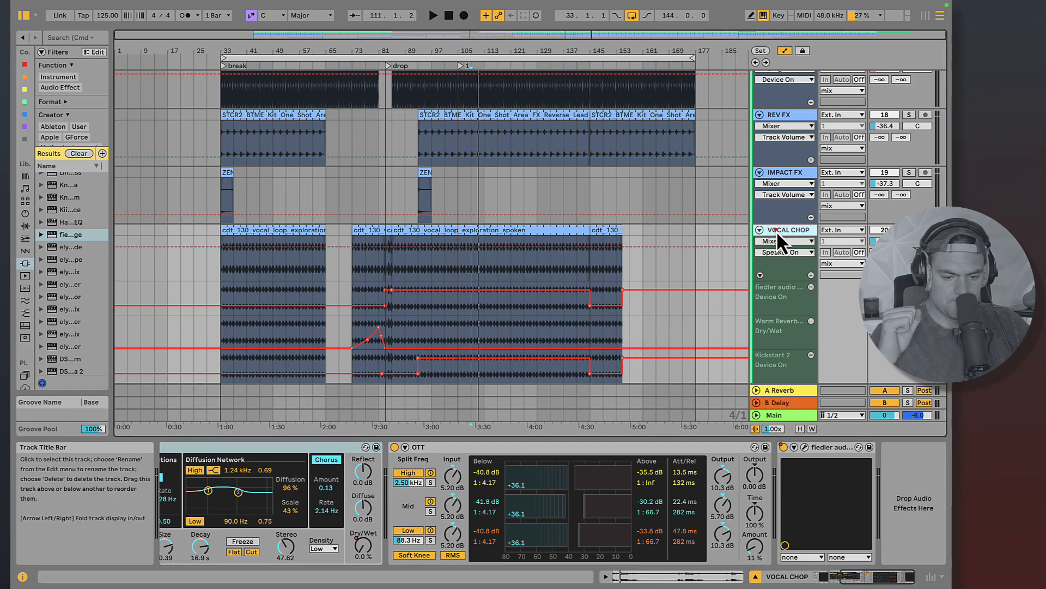
- Bring up the VOX CHOP 2 track's devices, solo the track, and listen to it from bar 105
scroll(776, 230, "down", 5)
left_click(774, 260)
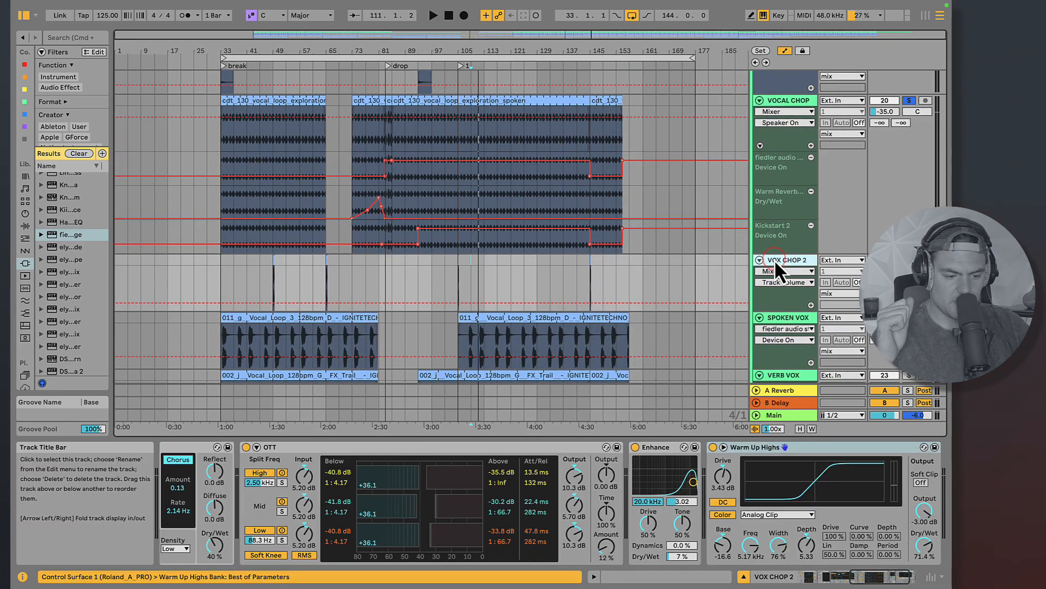
left_click(909, 260)
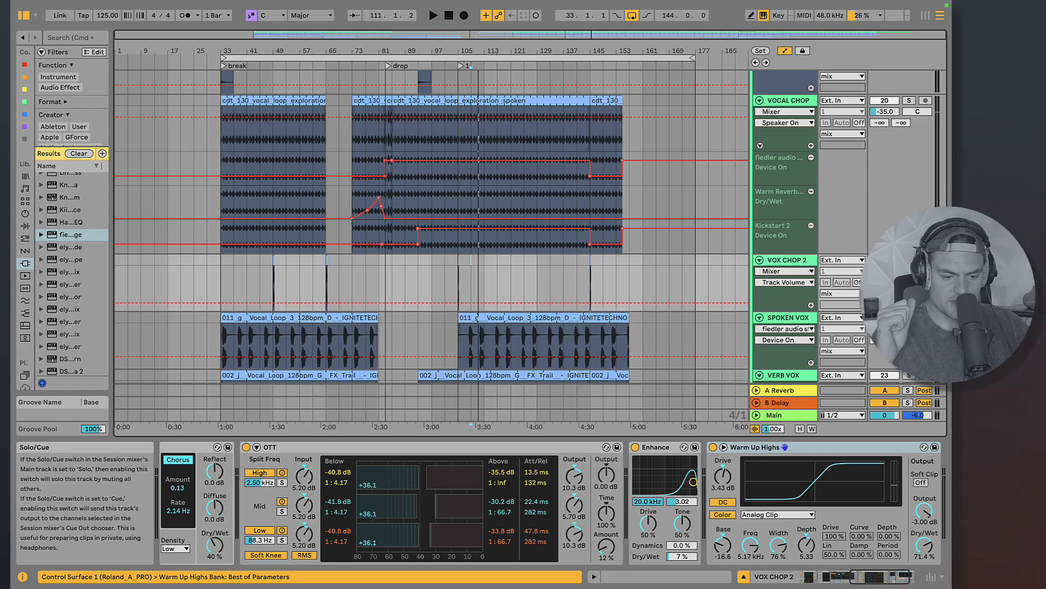
left_click(457, 266)
key("space")
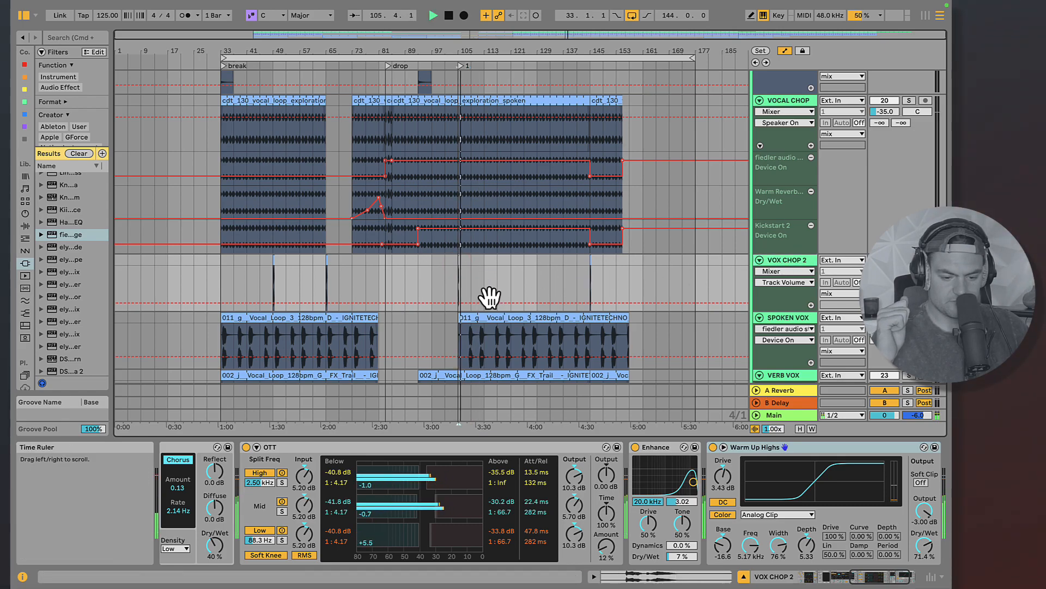
- Stop playback and examine the VOX CHOP 2 device chain from 16th Ping Pong to Warm Up Highs
key("space")
scroll(702, 495, "left", 5)
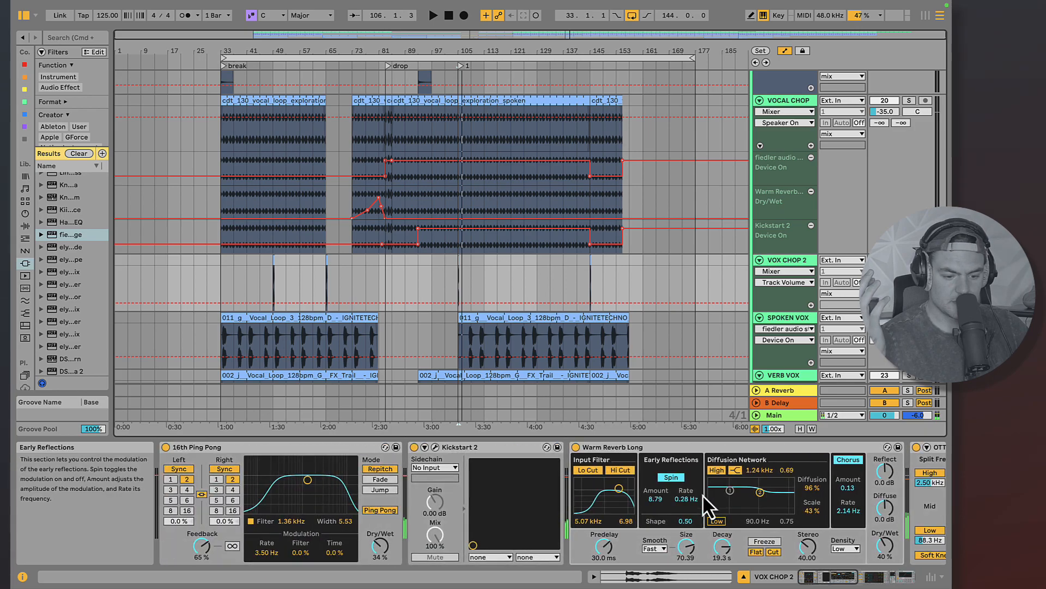
scroll(702, 495, "right", 8)
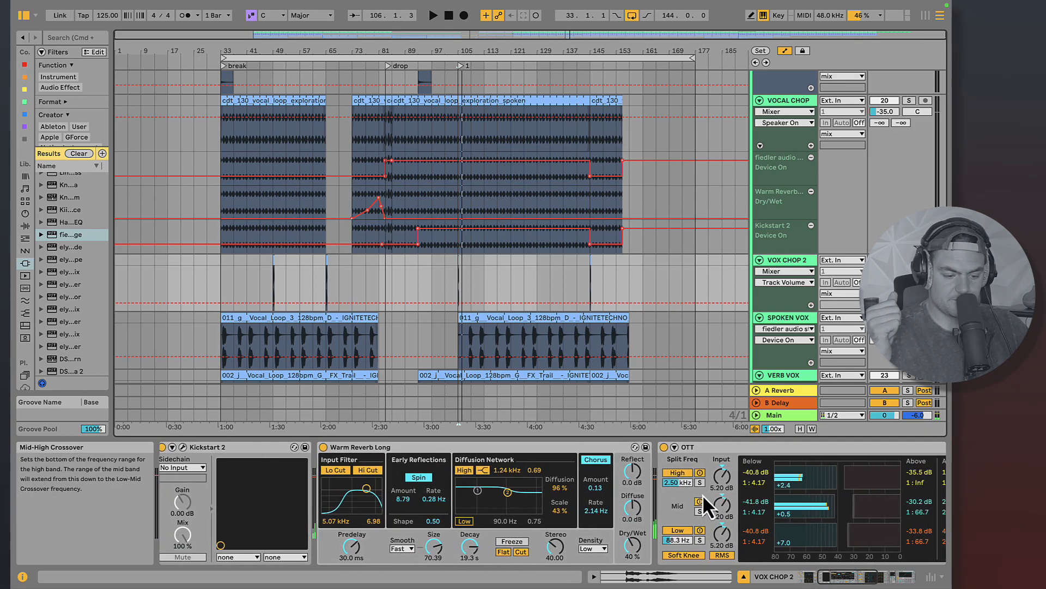
scroll(702, 495, "right", 6)
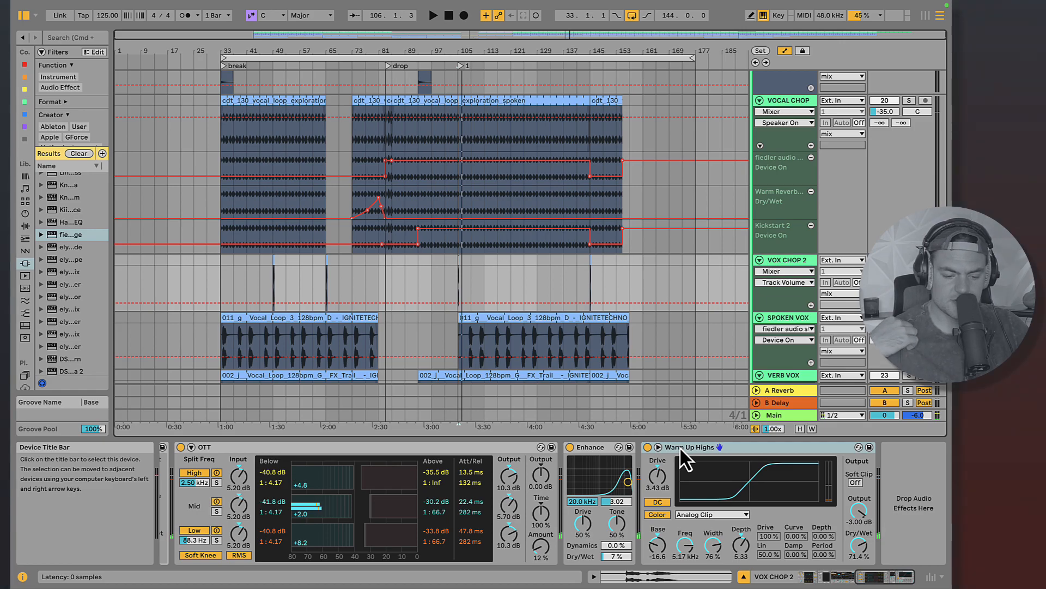
- Bring up the SPOKEN VOX track's devices, move the insert mark to bar 113, and inspect the fiedler audio stage device
scroll(751, 342, "down", 5)
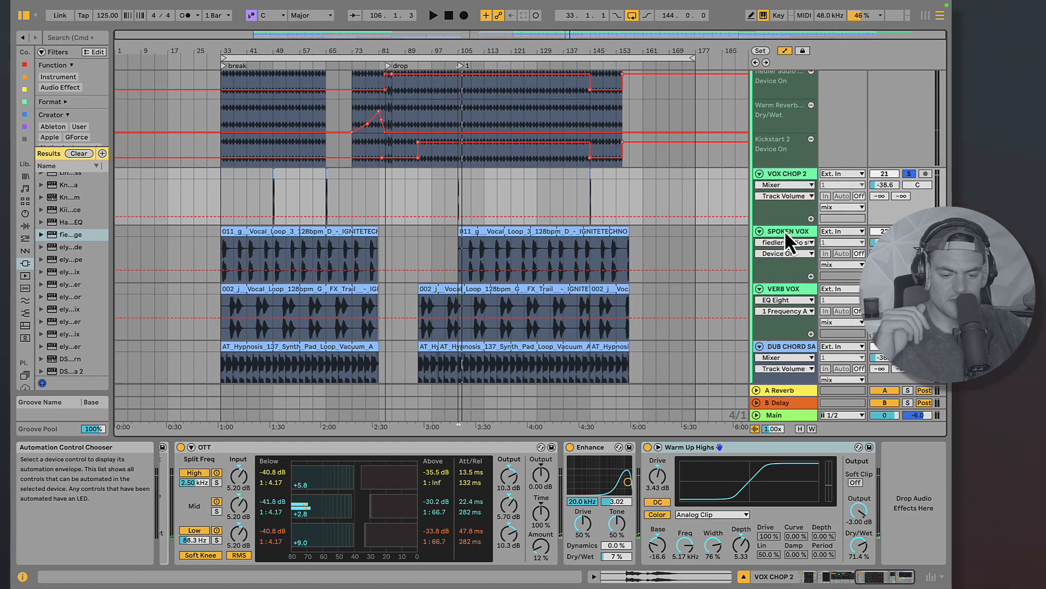
left_click(785, 231)
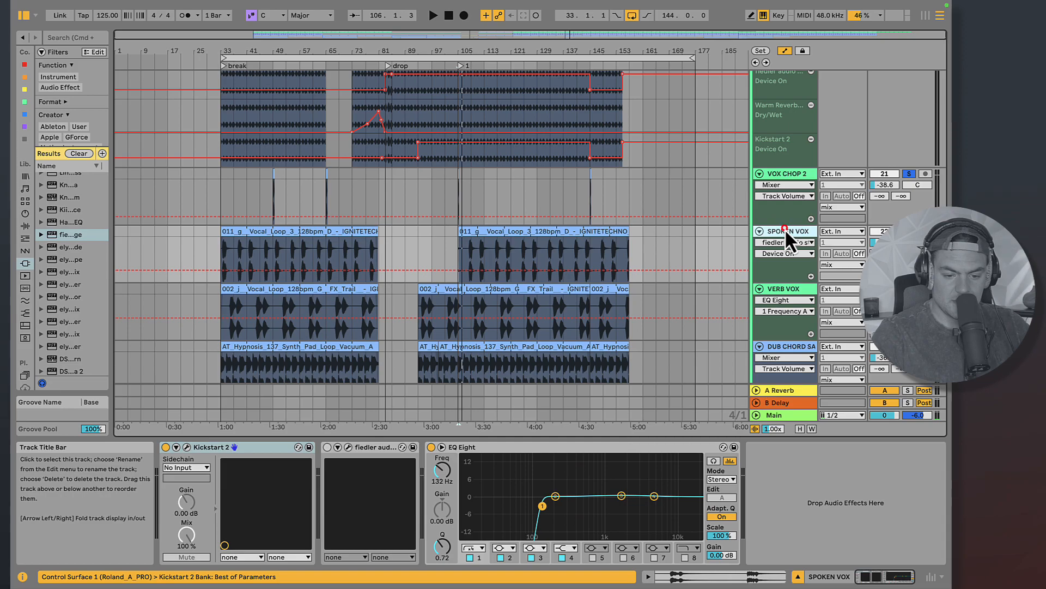
left_click(468, 254)
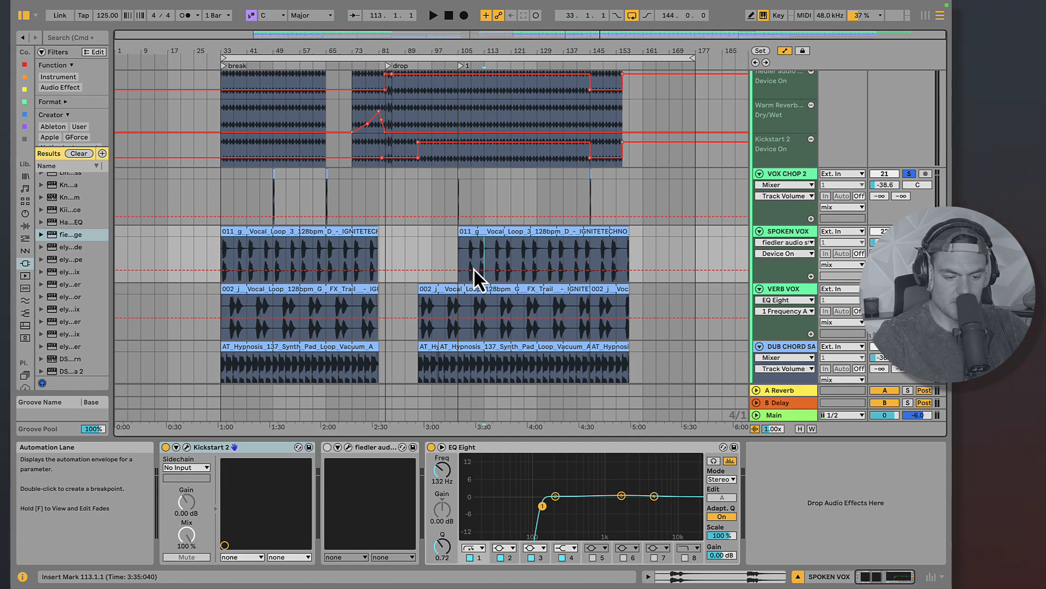
left_click(375, 453)
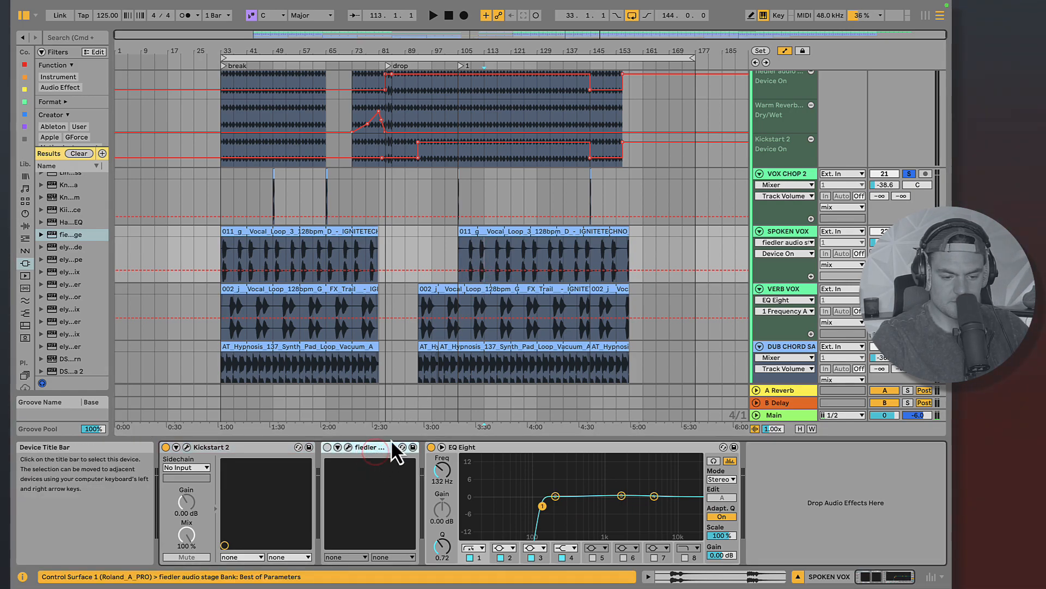
- Bring up the VERB VOX track's Kickstart 2, 16th Ping Pong and EQ Eight devices and listen to the track from bar 125
scroll(596, 266, "down", 3)
left_click(593, 224)
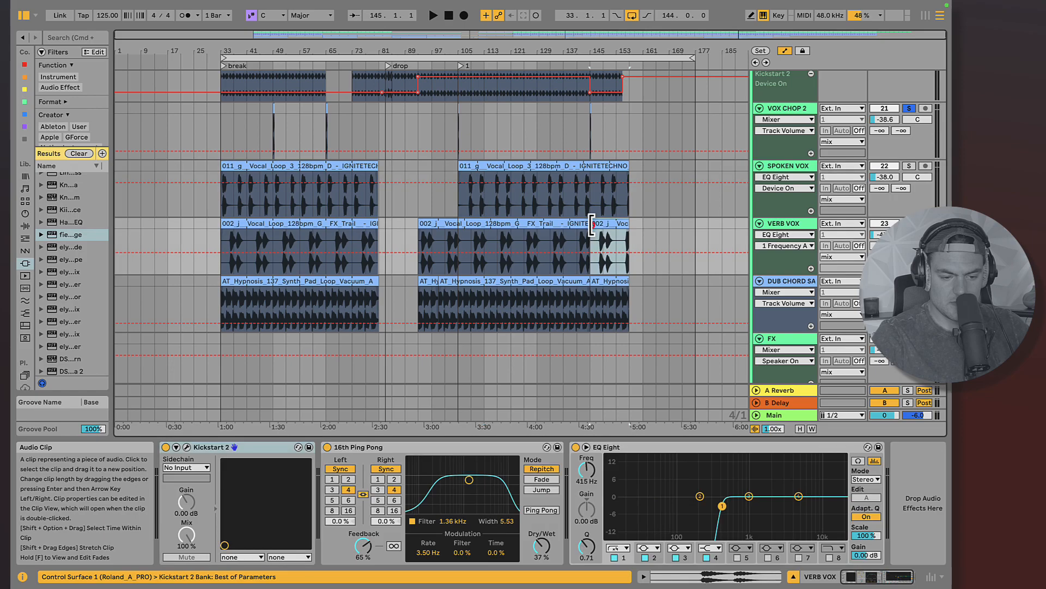
left_click(760, 224)
left_click(759, 223)
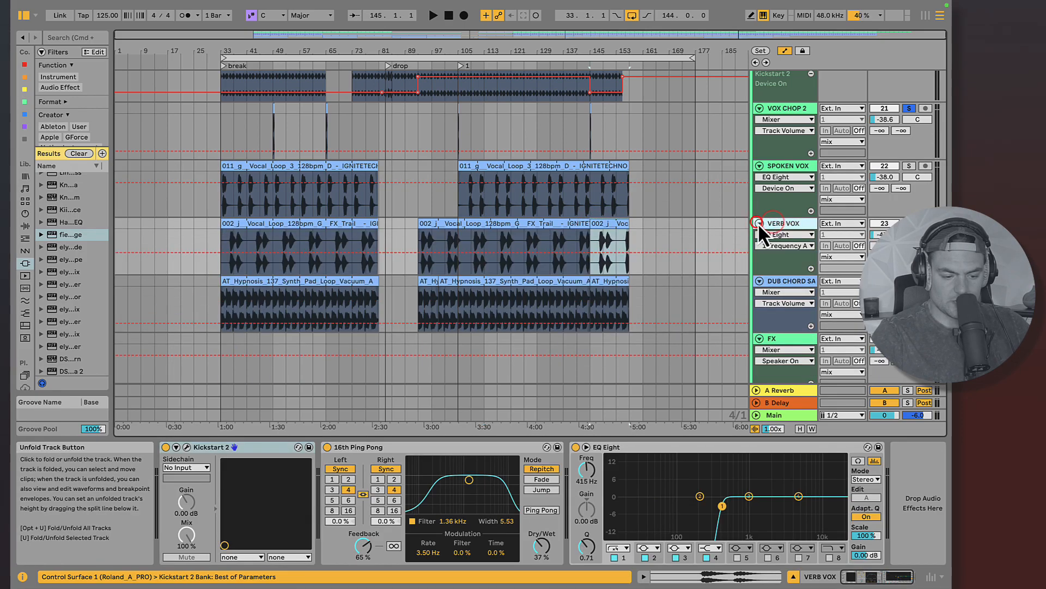
left_click(528, 239)
key("space")
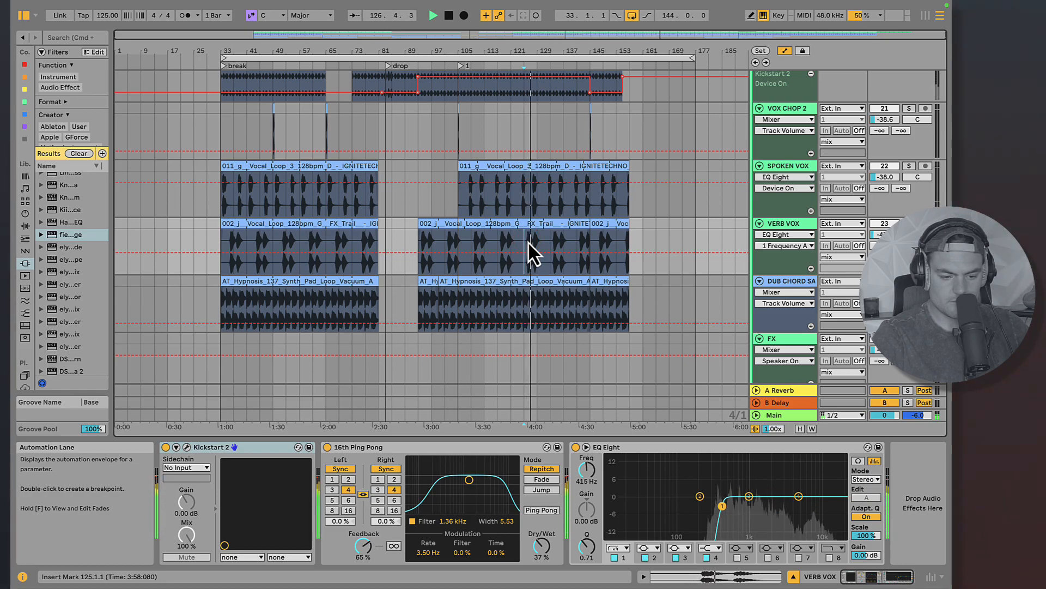
- Examine the VERB VOX clip starting at bar 93, and bring up the DUB CHORD SAMPLE track's Kickstart 2 and Kirchhoff-EQ devices
double_click(510, 229)
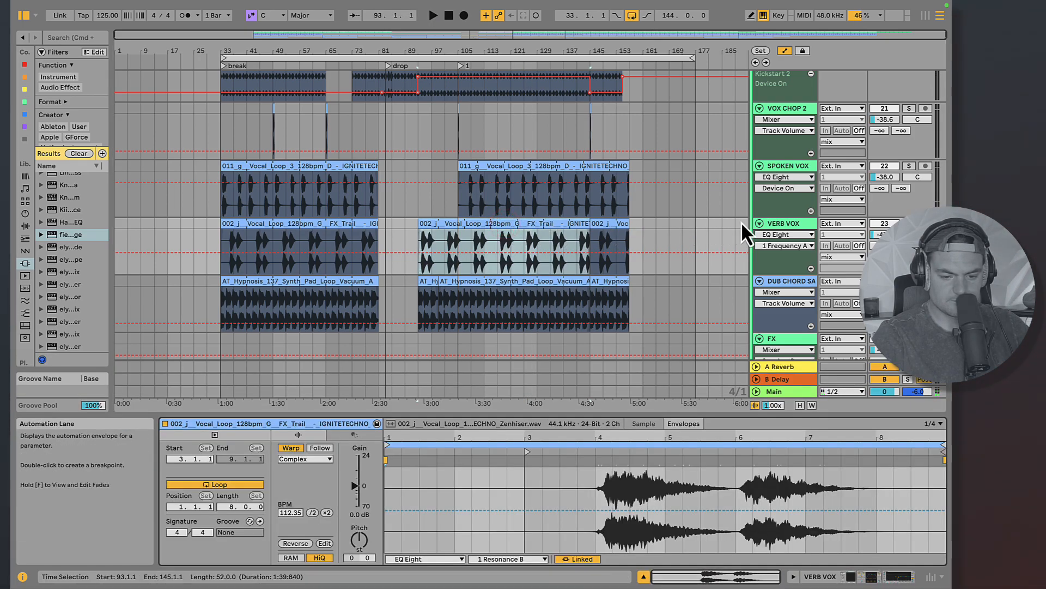
left_click(790, 223)
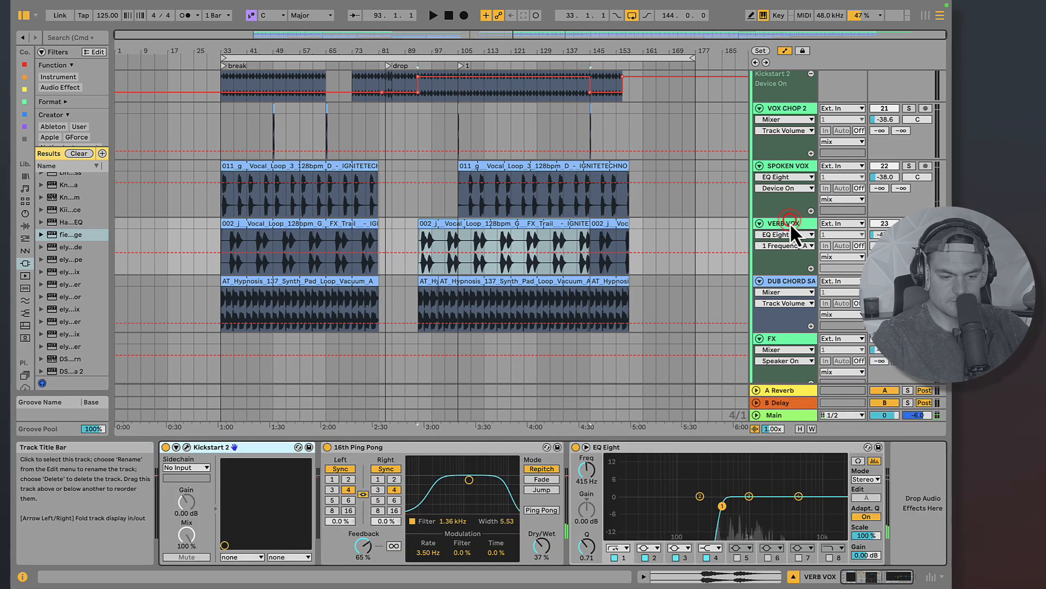
left_click(784, 279)
scroll(541, 283, "down", 2)
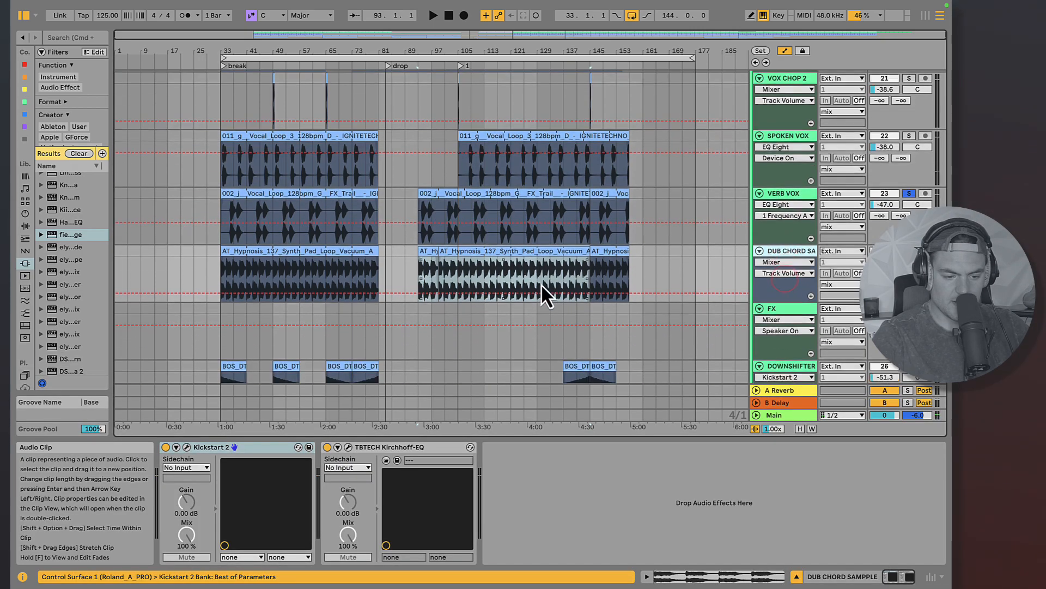
- Solo the DUB CHORD SAMPLE track instead of VERB VOX and listen to it from bar 93
left_click(505, 250)
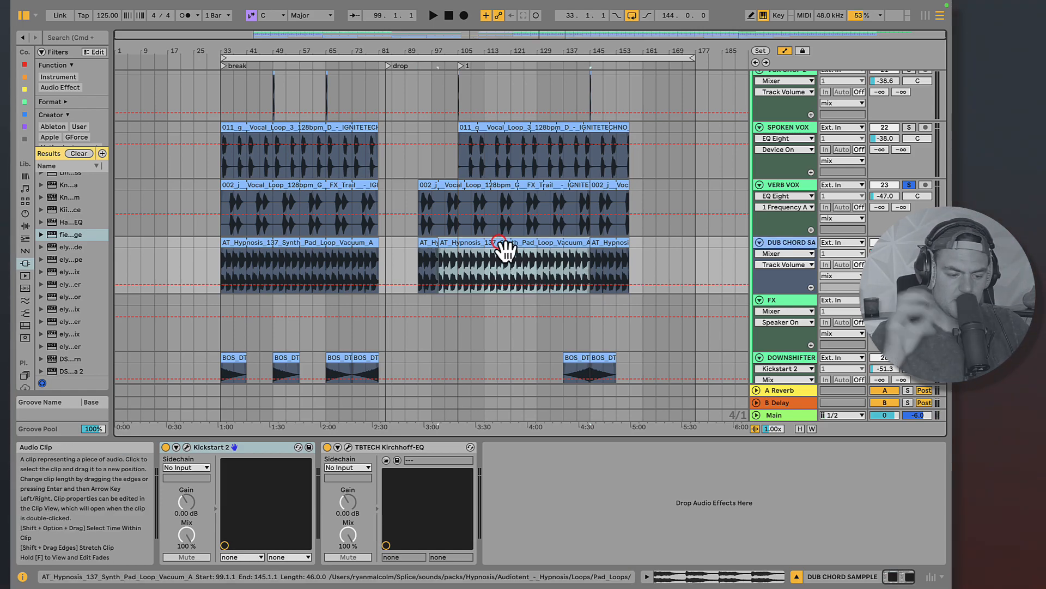
left_click(417, 260)
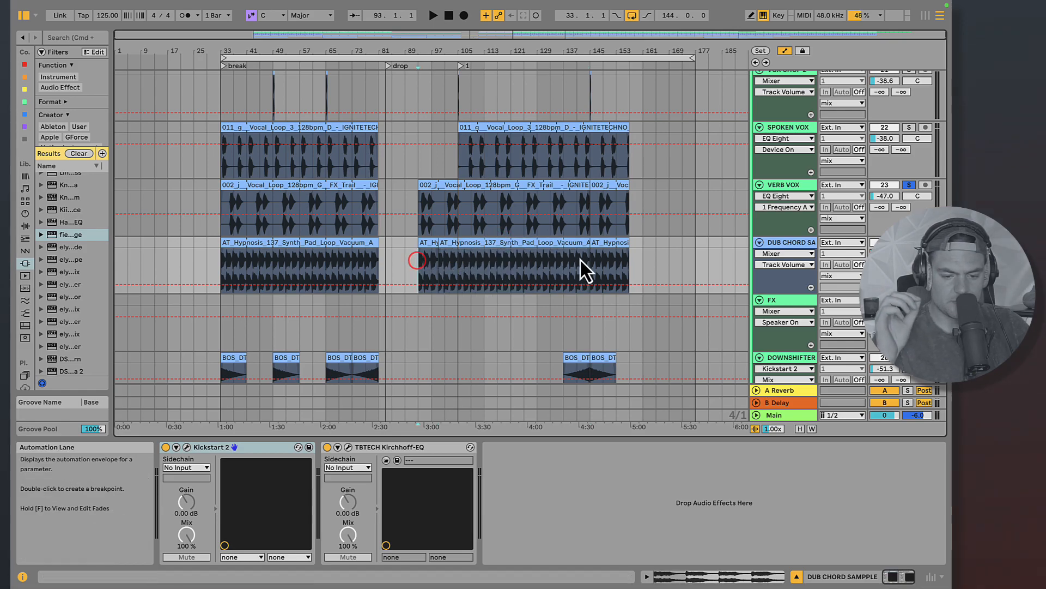
left_click(917, 254)
left_click(909, 185)
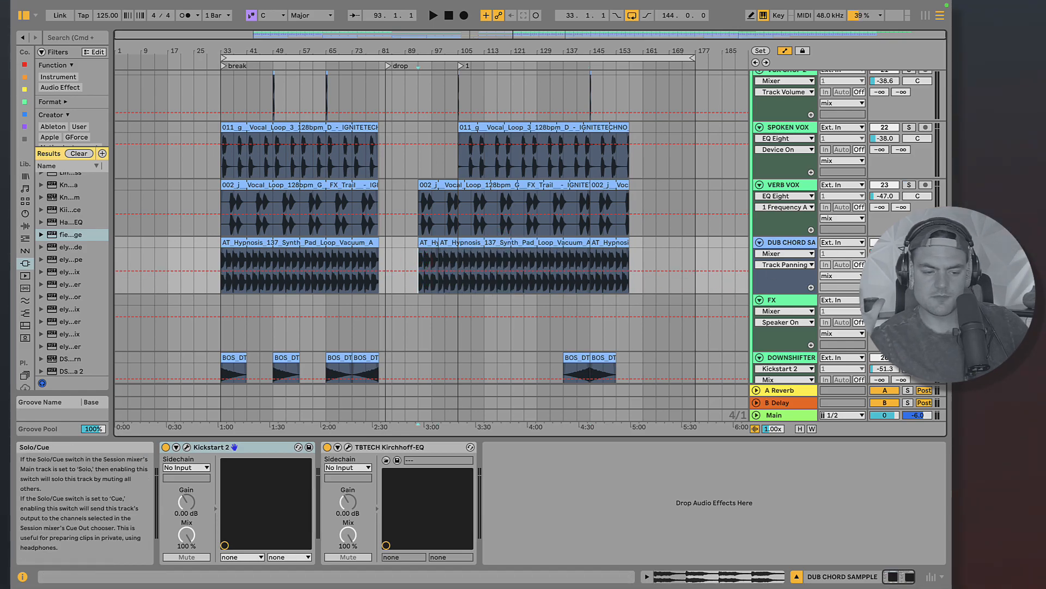
key("space")
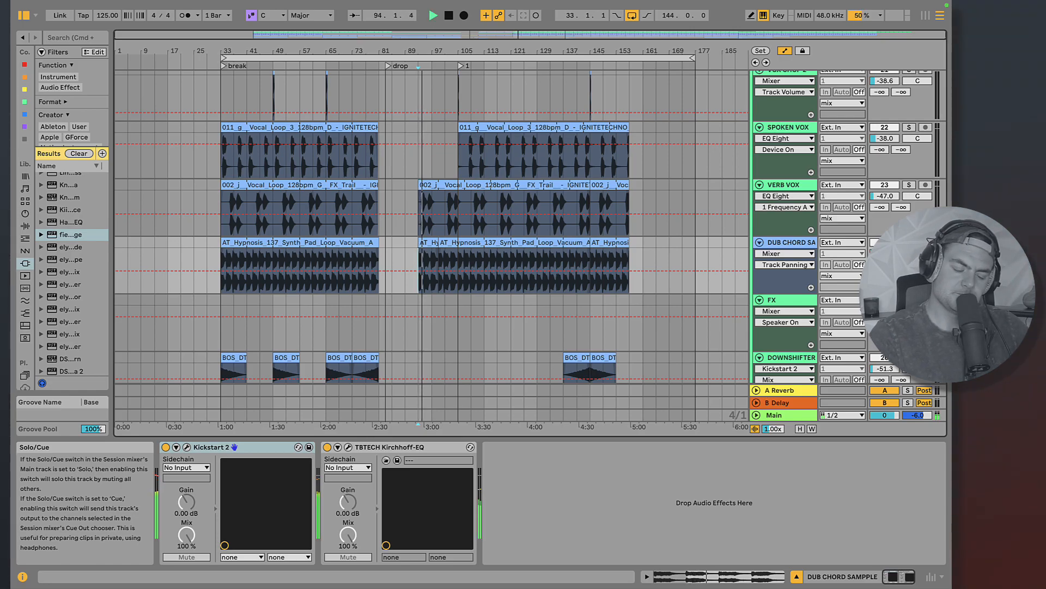
left_click(786, 243)
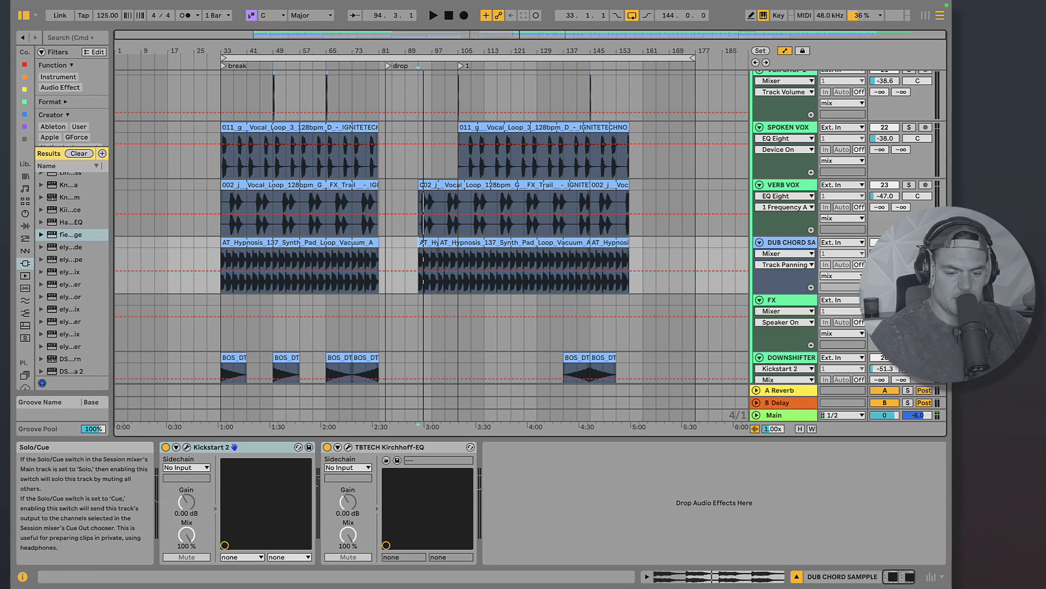
- Look over the clips on the FX, DOWNSHIFTER, SNAREBUILD, RISER and BREAKFX tracks
scroll(768, 281, "down", 10)
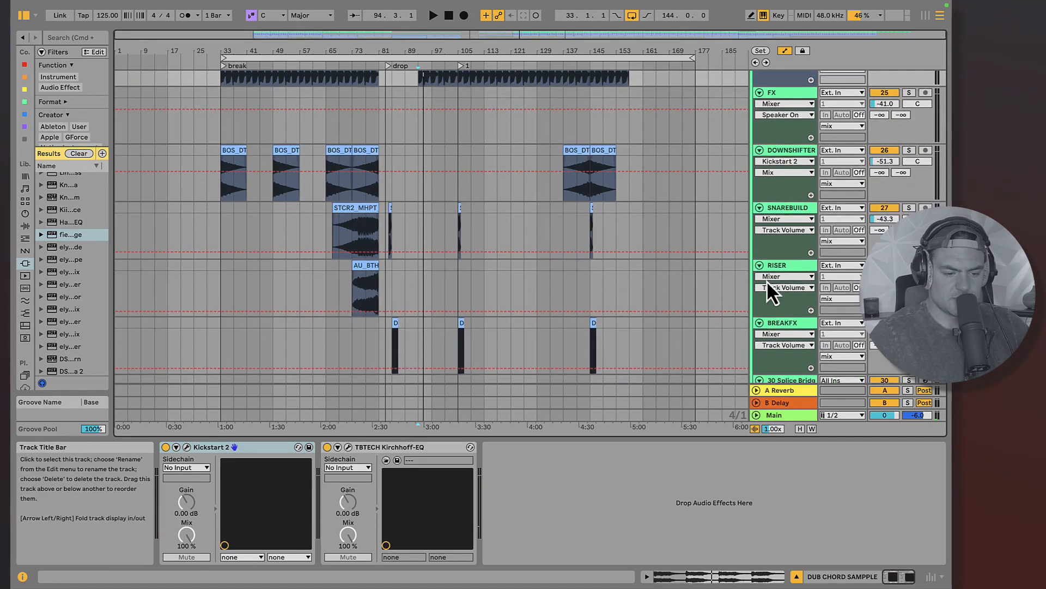
scroll(767, 280, "up", 6)
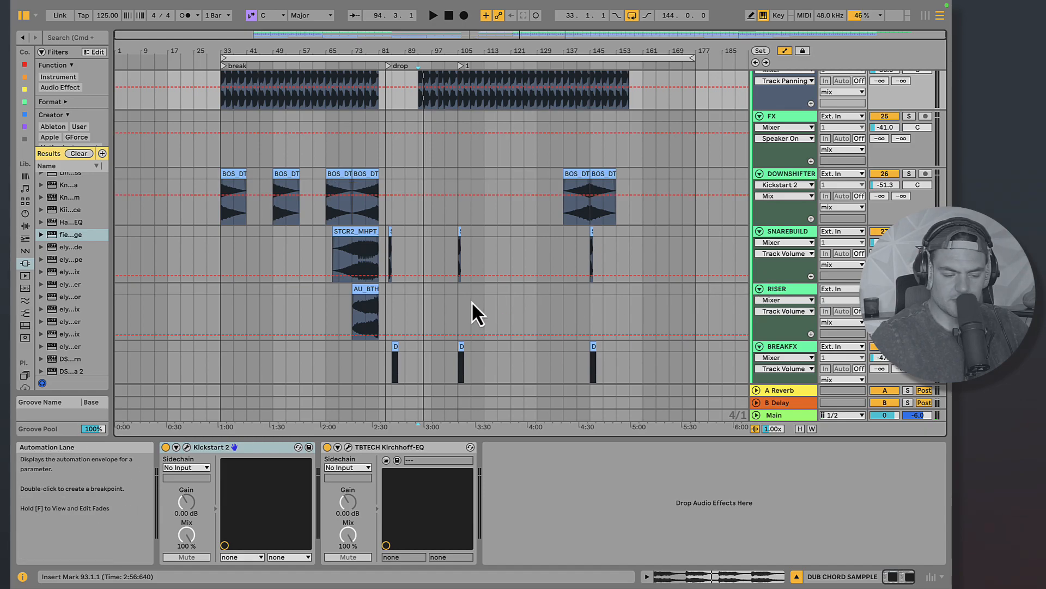
scroll(472, 301, "up", 8)
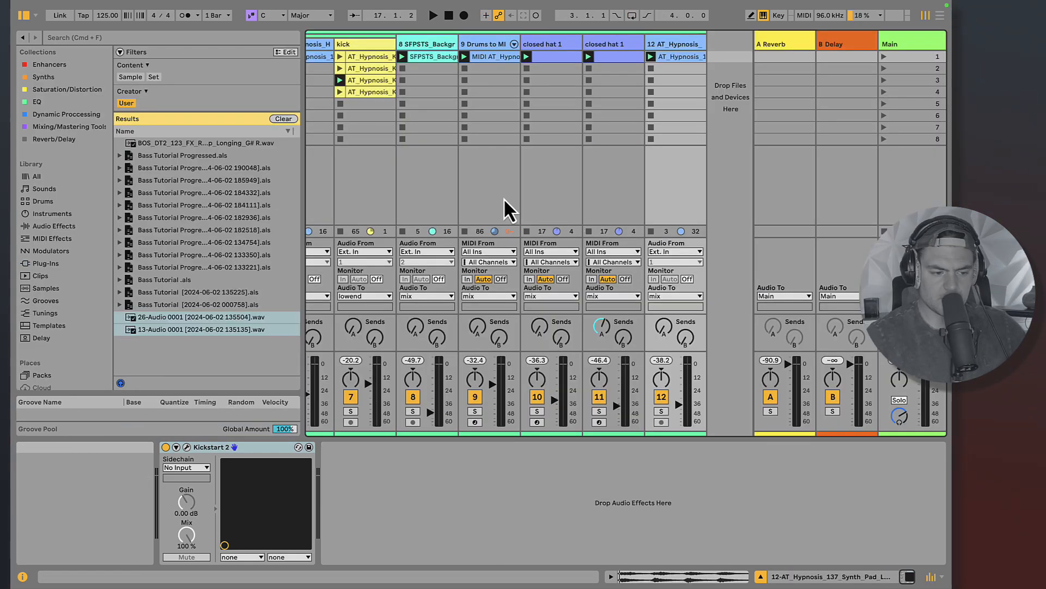
- In the bass tutorial set's Session View, examine the devices of the lowend group and the bass track
scroll(462, 192, "left", 6)
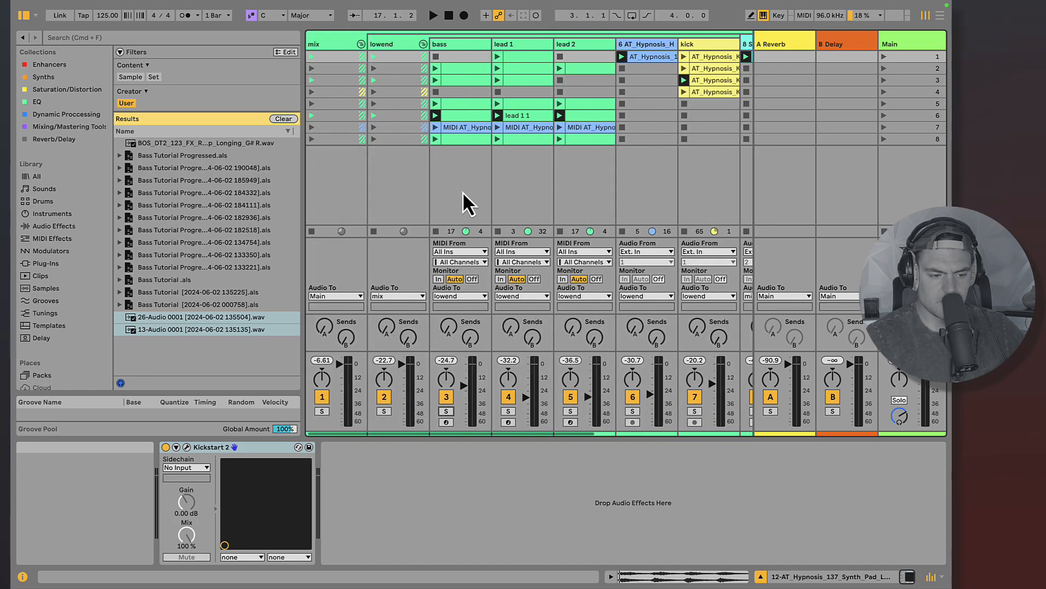
left_click(379, 44)
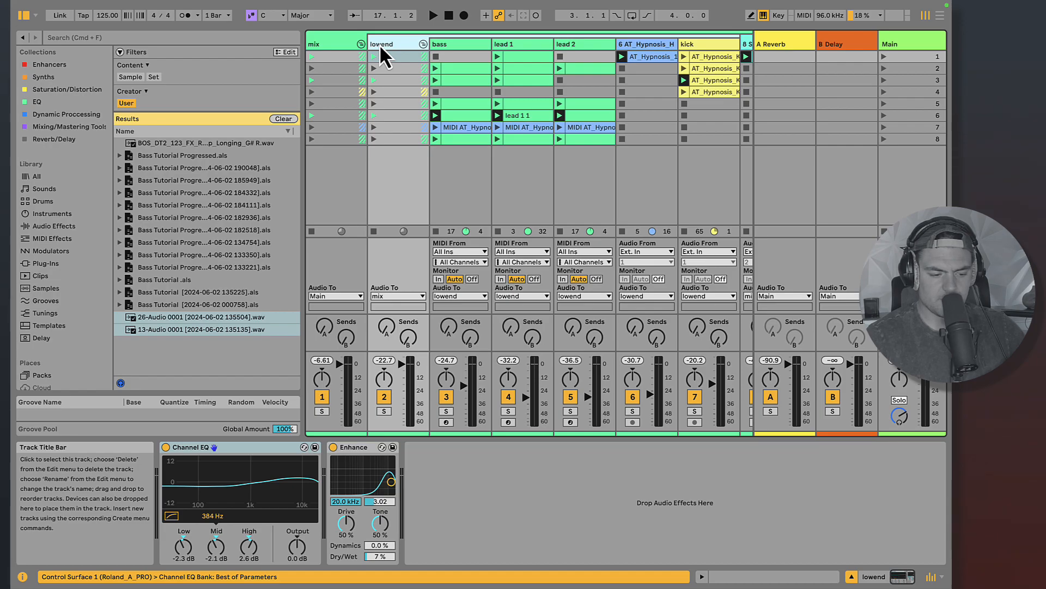
left_click(462, 170)
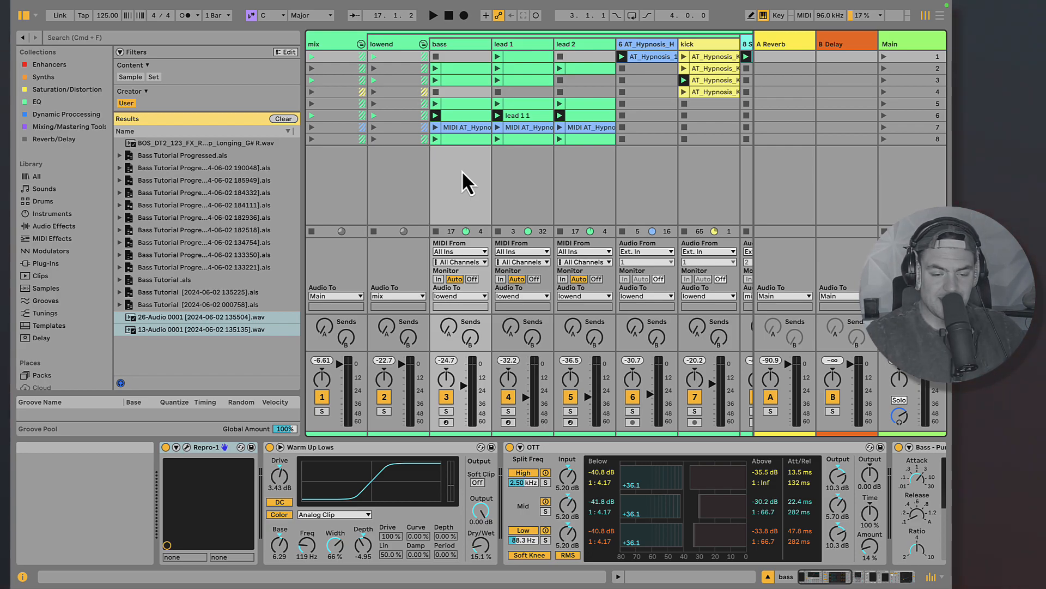
scroll(462, 170, "right", 5)
scroll(463, 170, "left", 4)
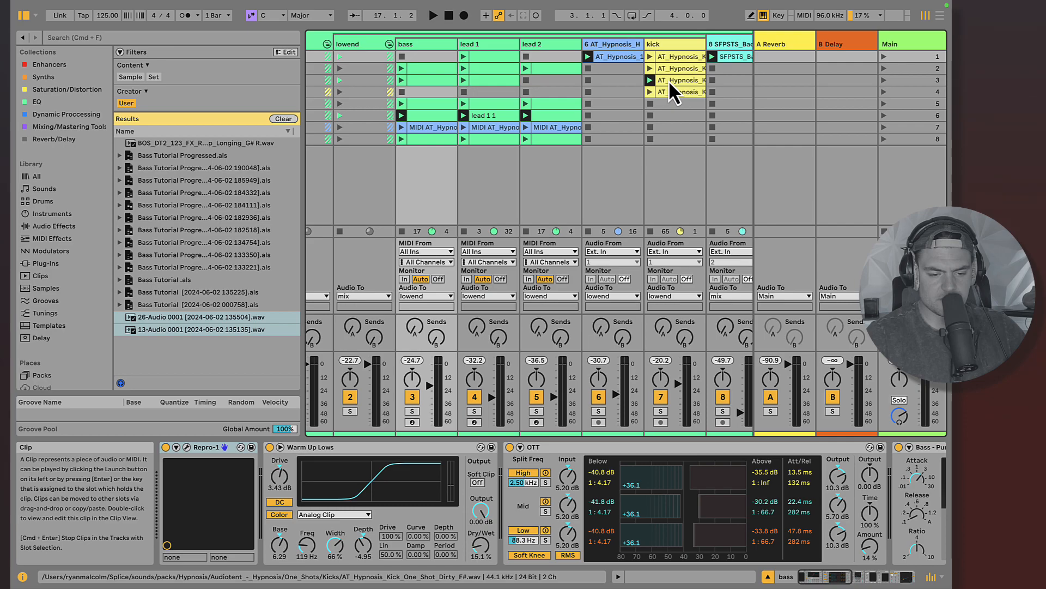
- Solo the kick track, play it briefly, and release its solo
left_click(660, 416)
key("space")
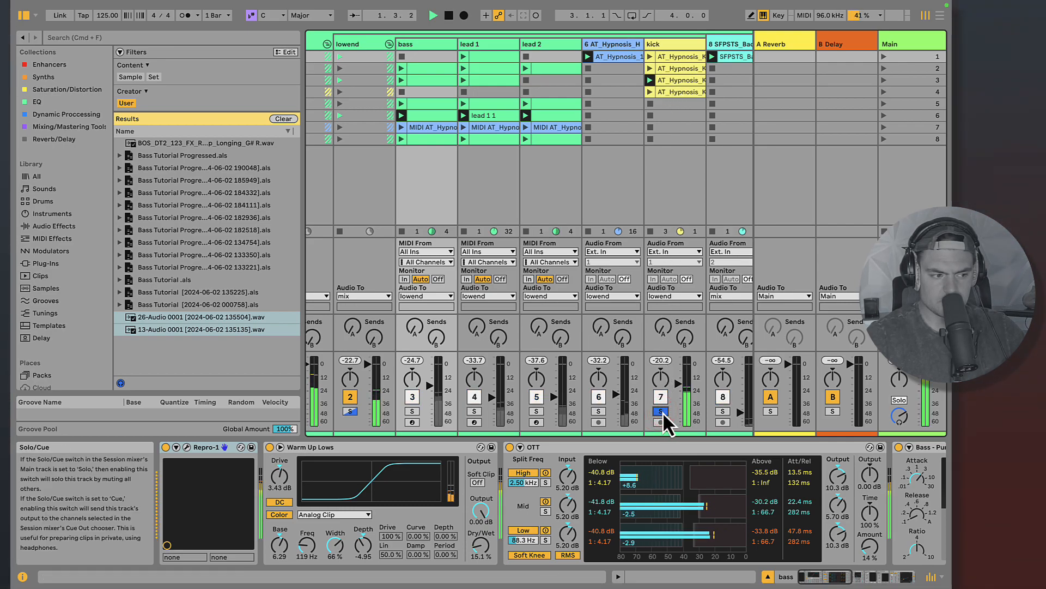
left_click(660, 411)
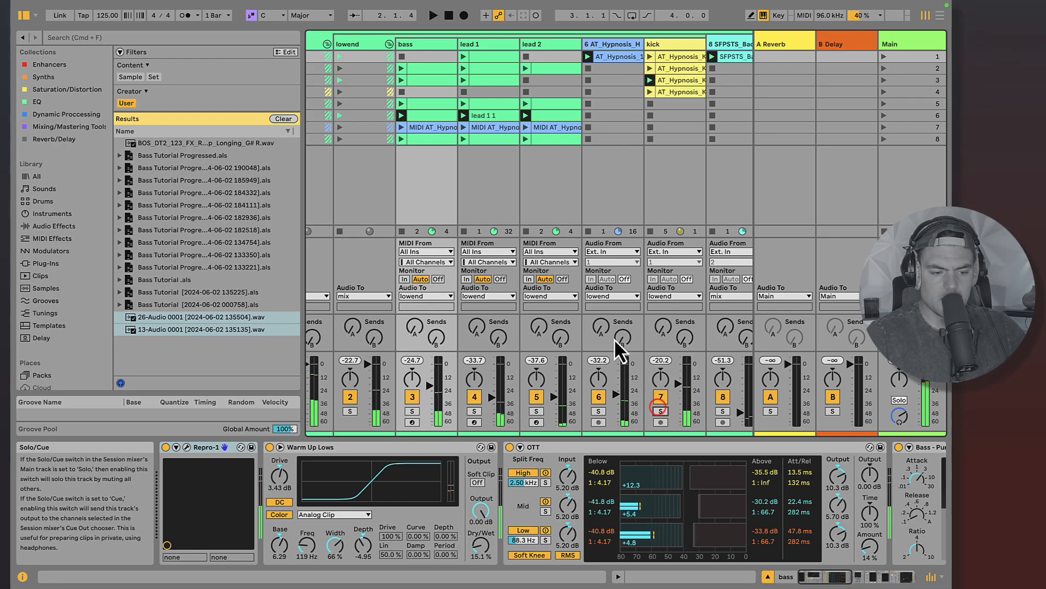
- Solo the bass track, open its scene 6 clip in an enlarged note editor, and listen to the pattern
left_click(420, 112)
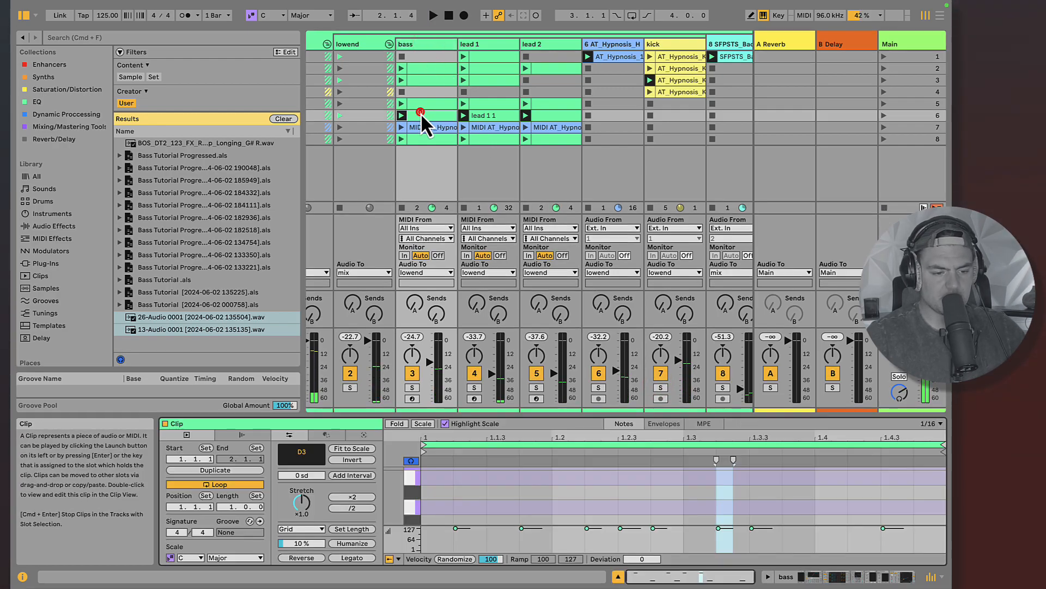
left_click(412, 388)
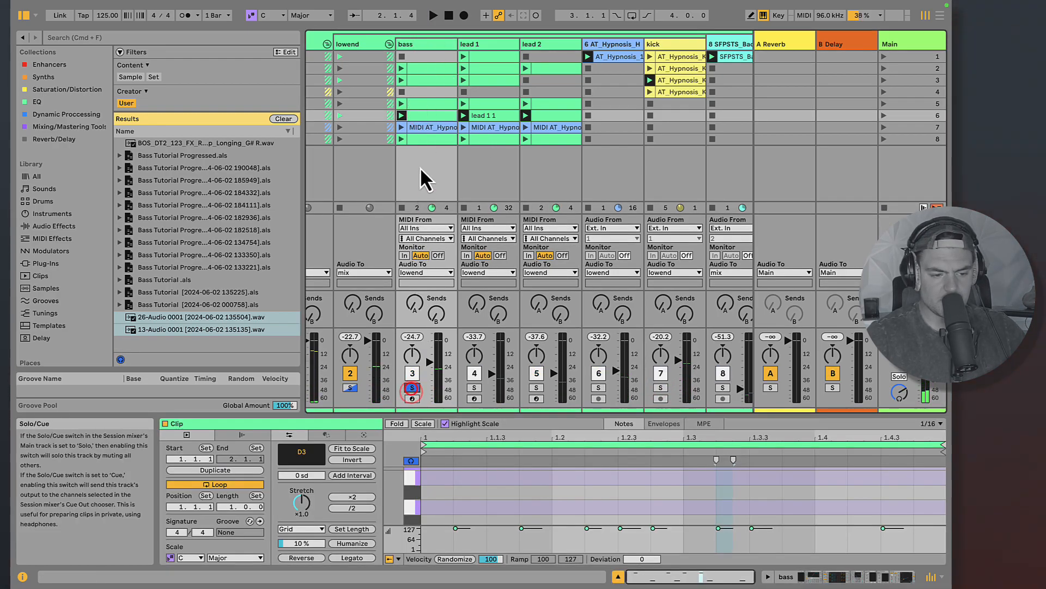
left_click(422, 116)
double_click(569, 413)
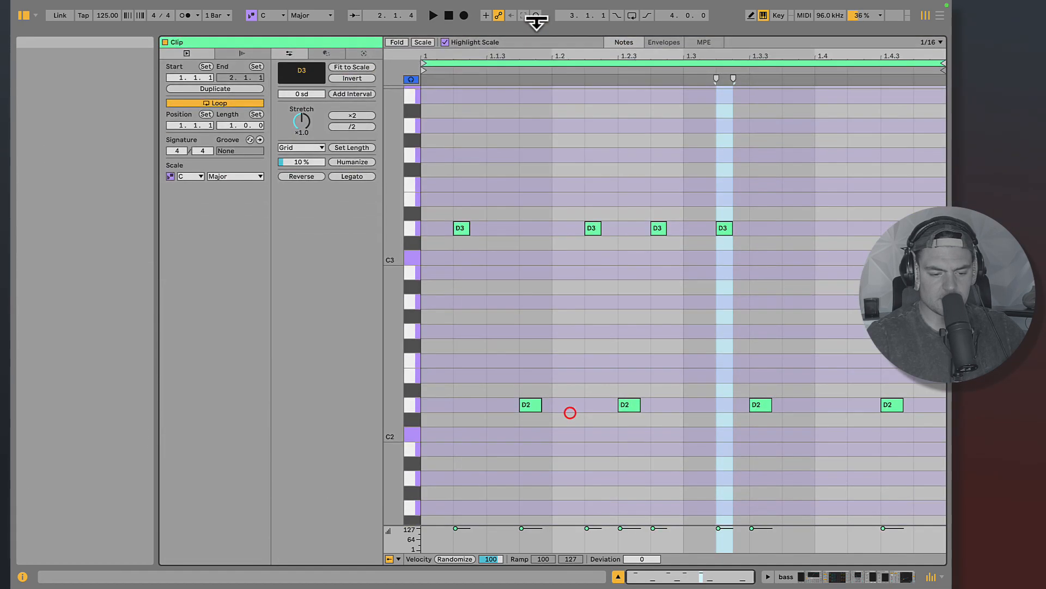
left_click(592, 306)
key("space")
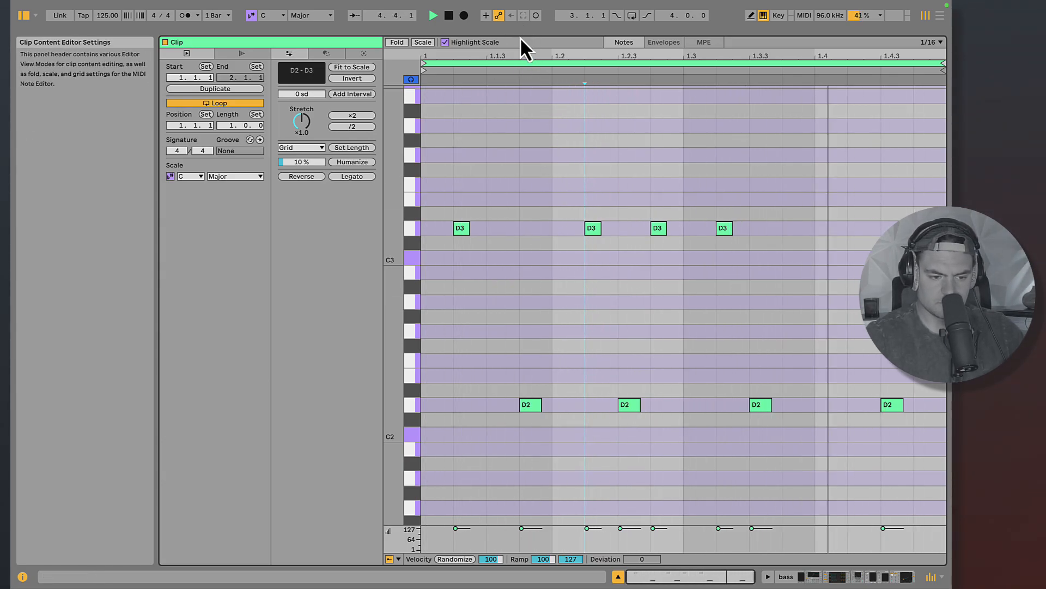
- Shrink the note editor and compare the bass track's Perc_Loop_Interference MIDI clip with its scene 6 clip by launching each
left_click_drag(520, 37, 535, 308)
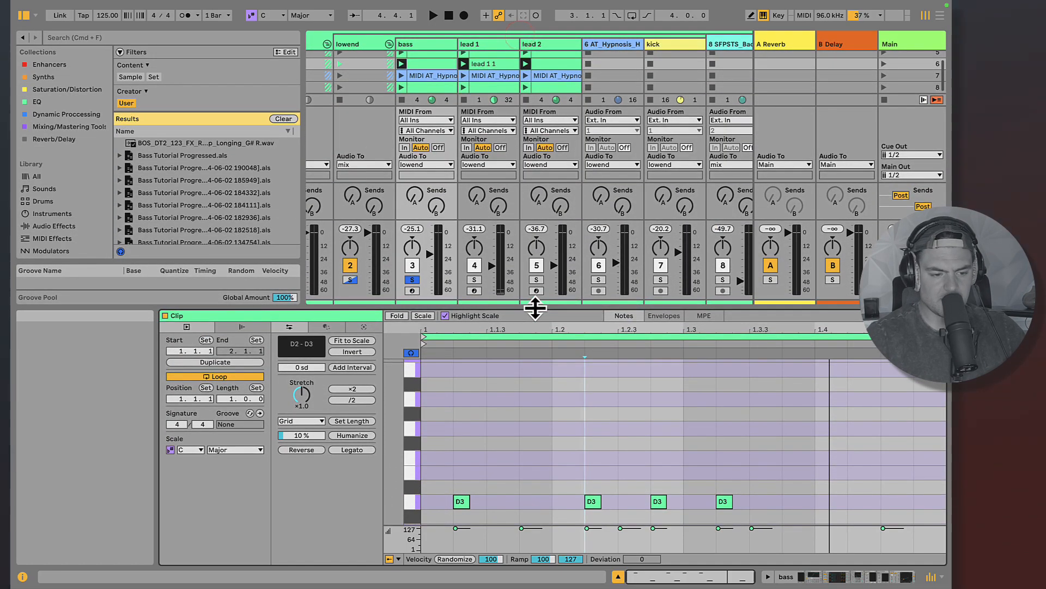
left_click(401, 76)
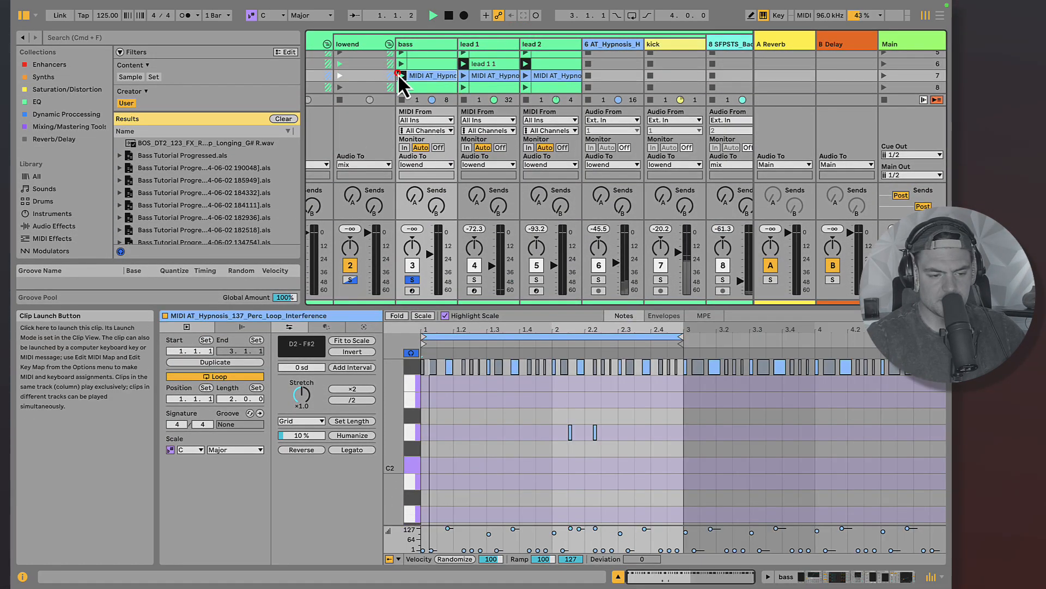
key("space")
left_click(401, 64)
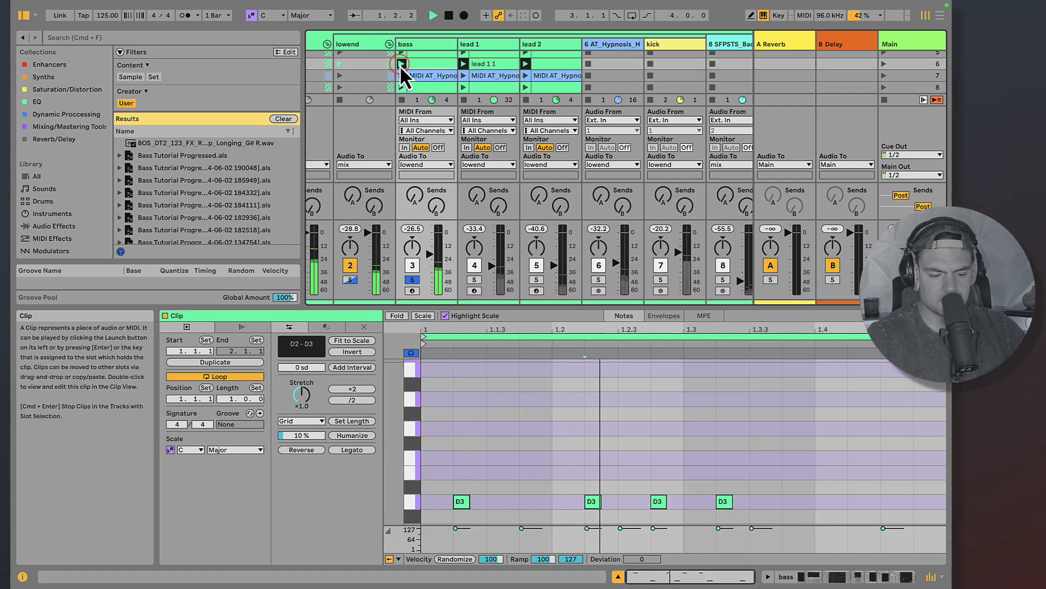
key("space")
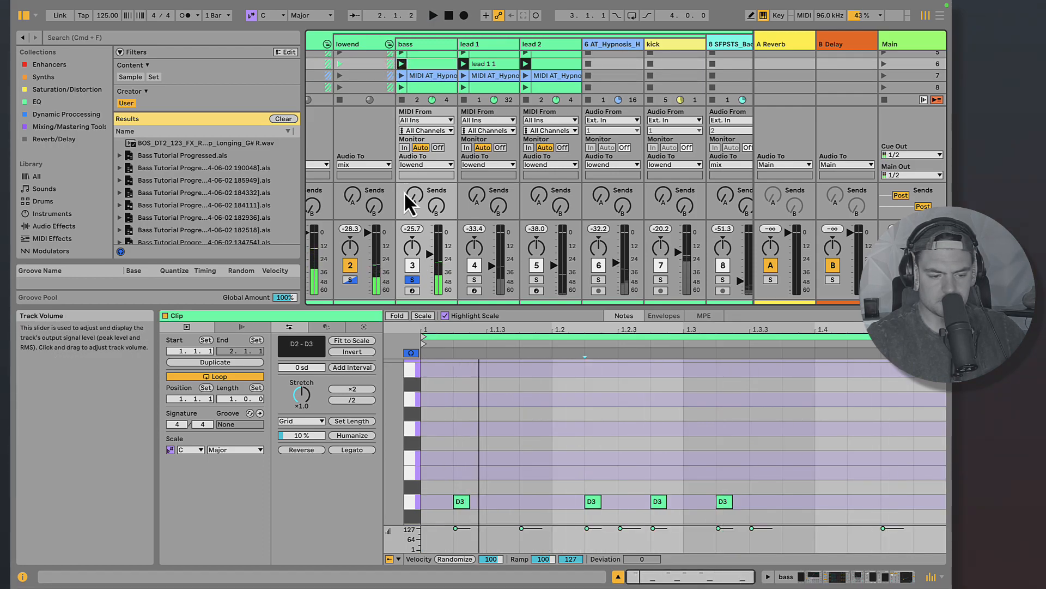
- Solo the kick track together with the bass and listen to both playing with the scene 6 bass clip
left_click(412, 280)
left_click(412, 280)
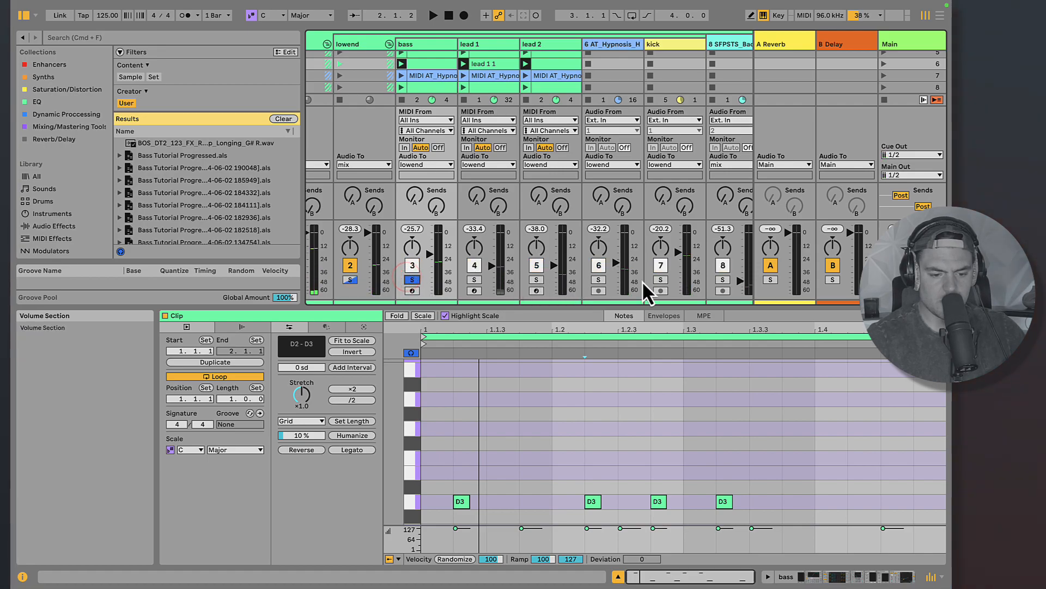
left_click(661, 279)
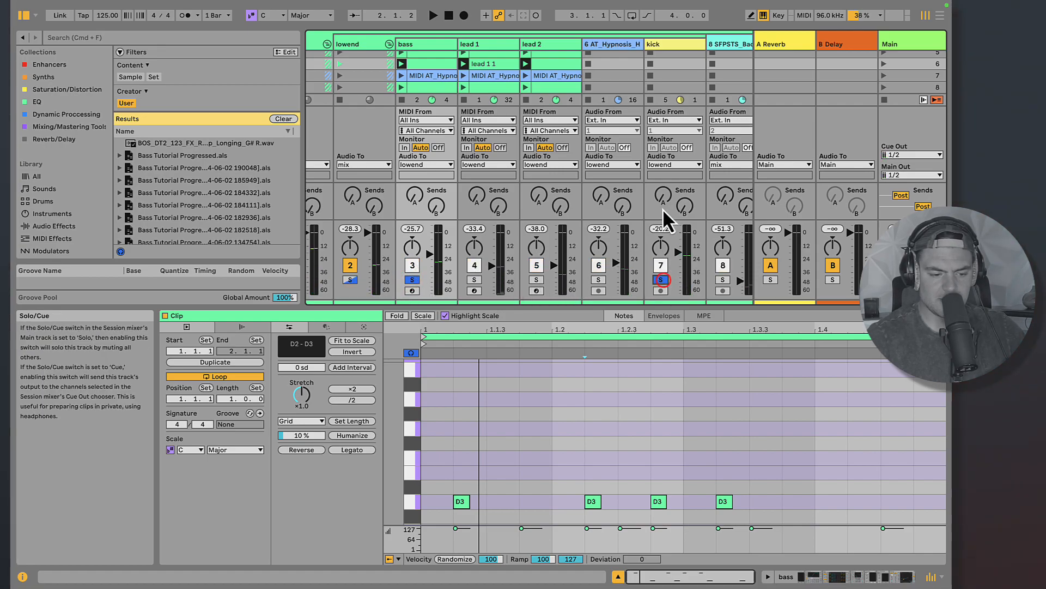
left_click(660, 46)
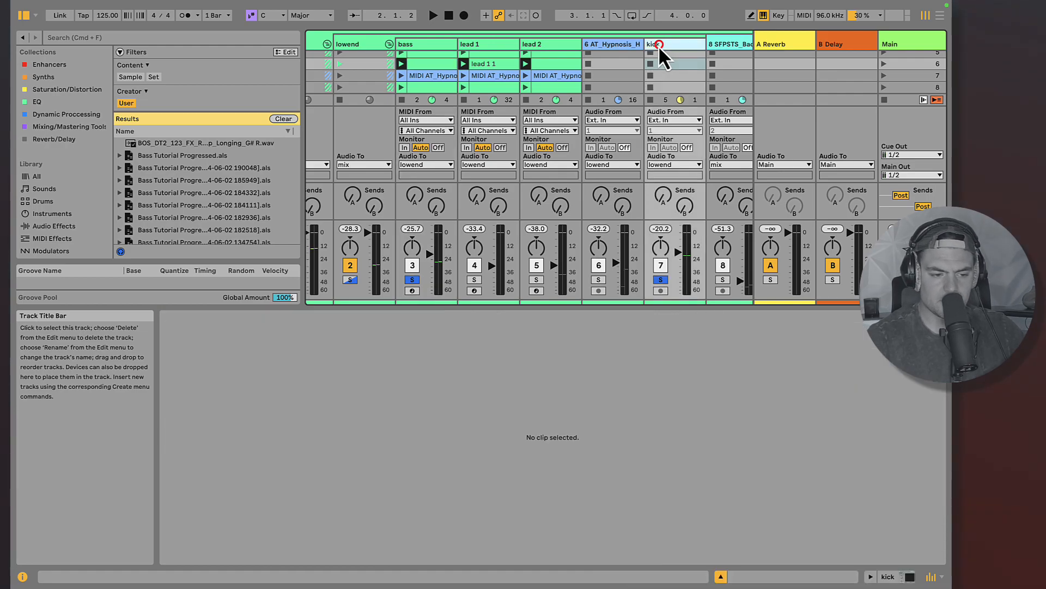
left_click(437, 45)
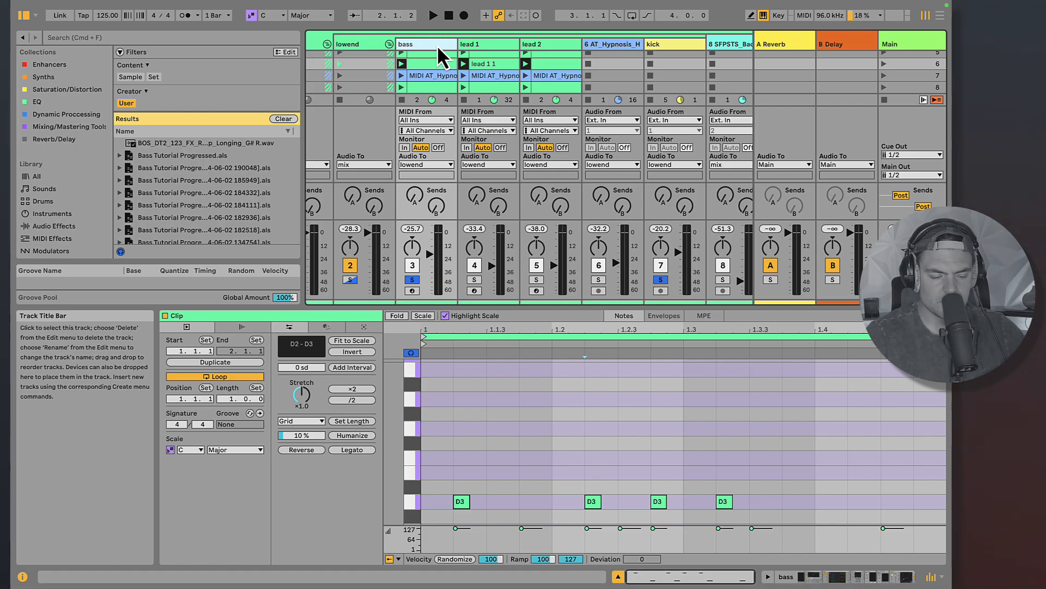
key("space")
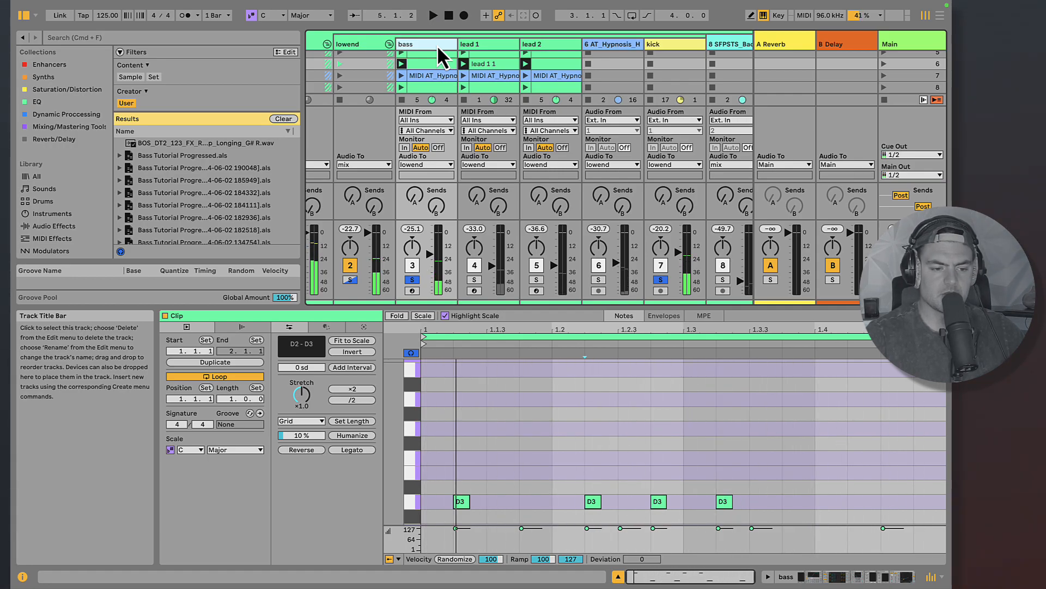
- Launch the AT_Hypnosis_Kick_One_Shot_Gain_A# clip on the kick track and listen to it with the soloed bass
scroll(549, 78, "up", 4)
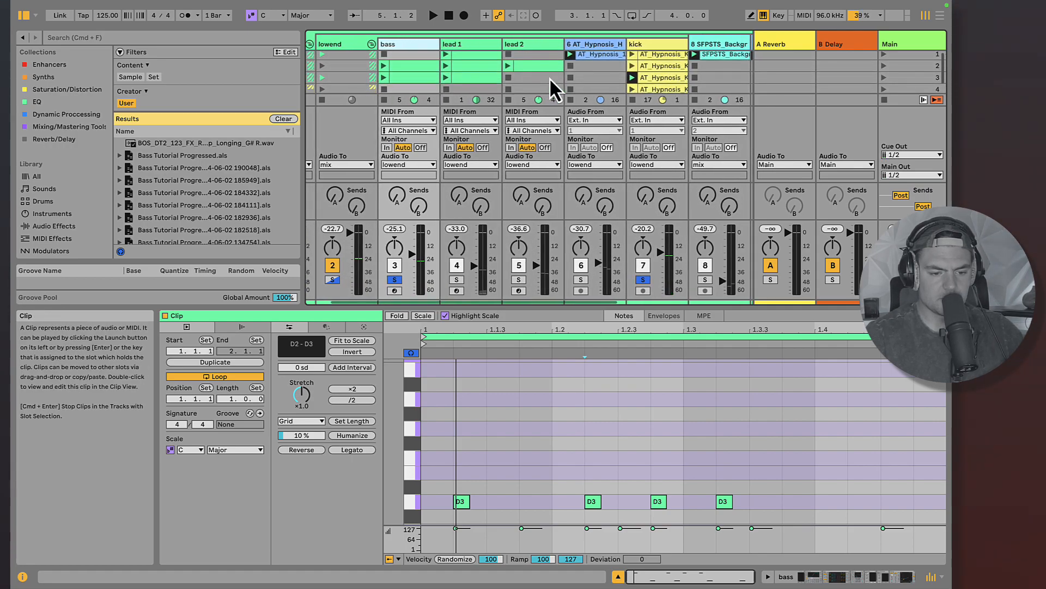
scroll(549, 77, "down", 3)
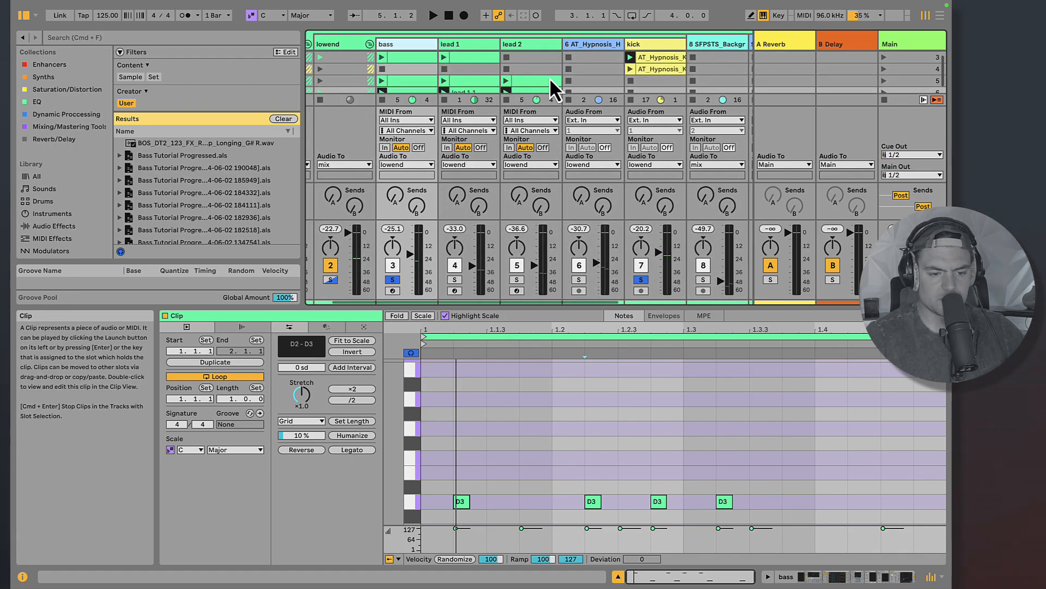
scroll(550, 78, "left", 2)
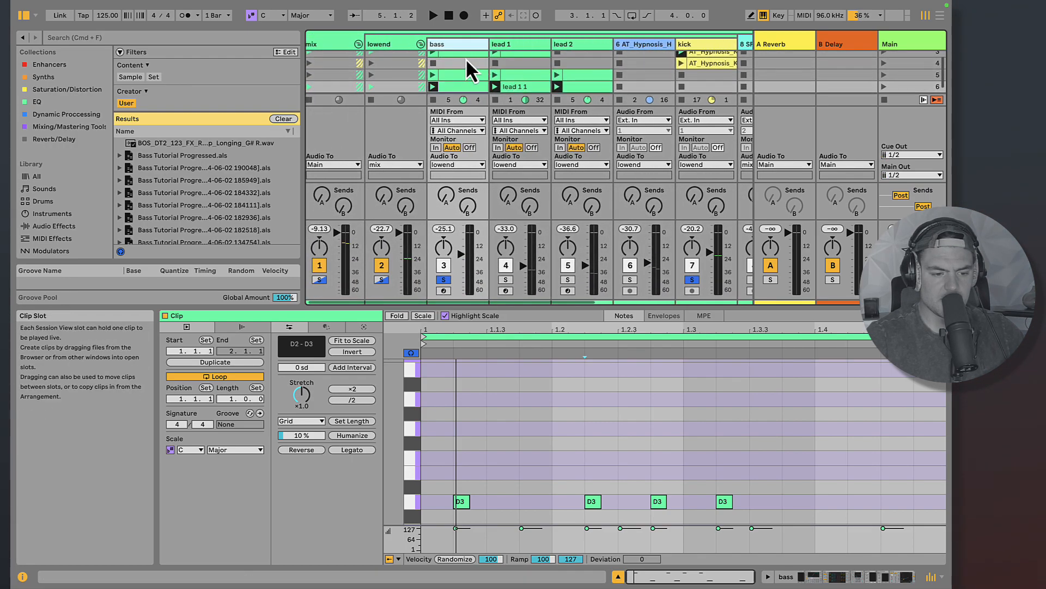
left_click(399, 43)
scroll(437, 55, "up", 3)
left_click(692, 54)
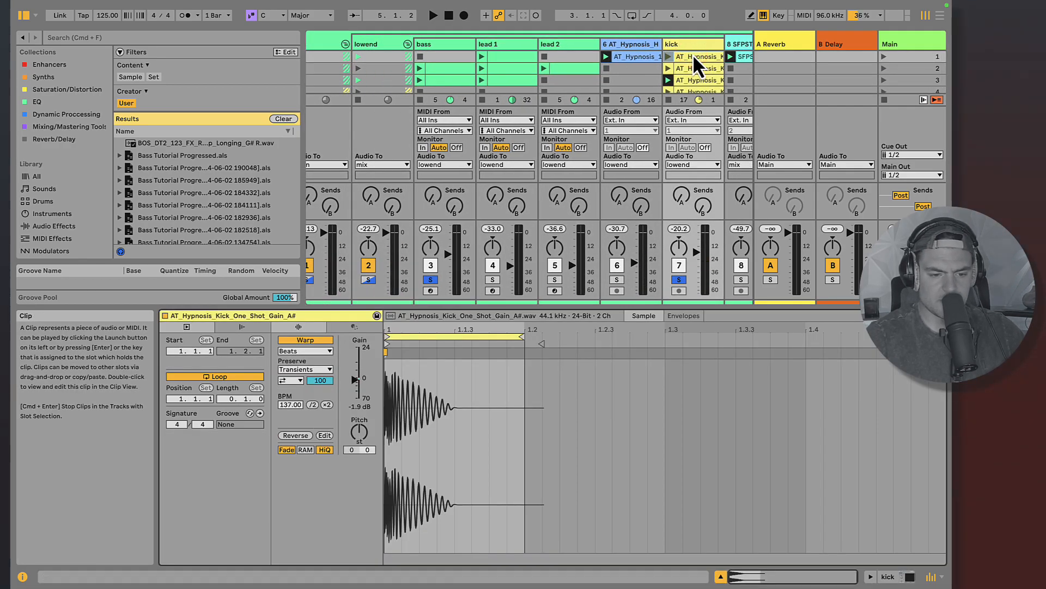
left_click(667, 57)
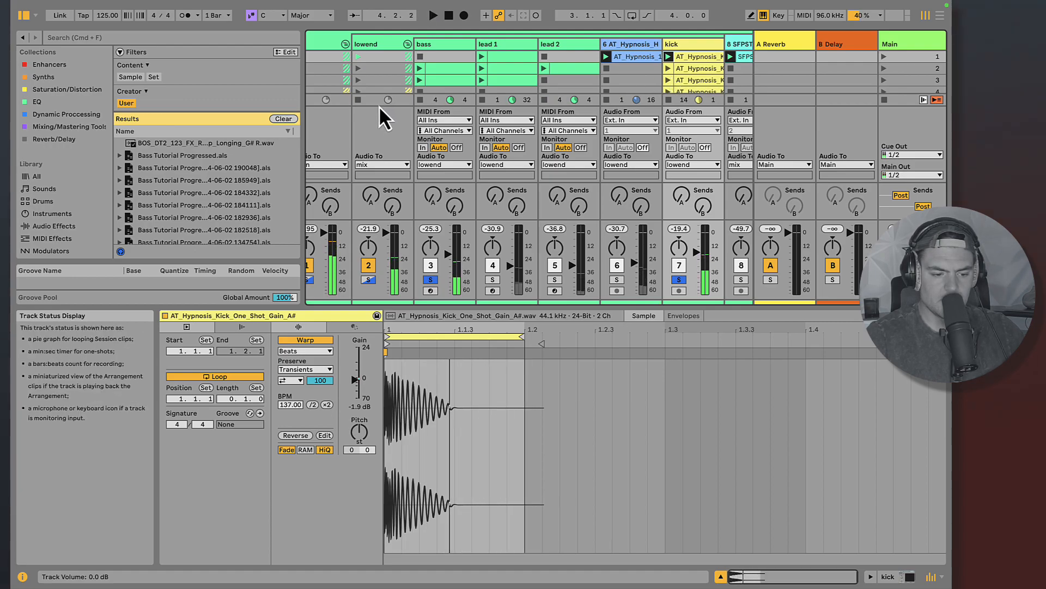
- Unsolo the kick and bass, open the lead 1 track's "lead 1 1" clip and devices, and listen to lead 1 soloed
left_click(428, 281)
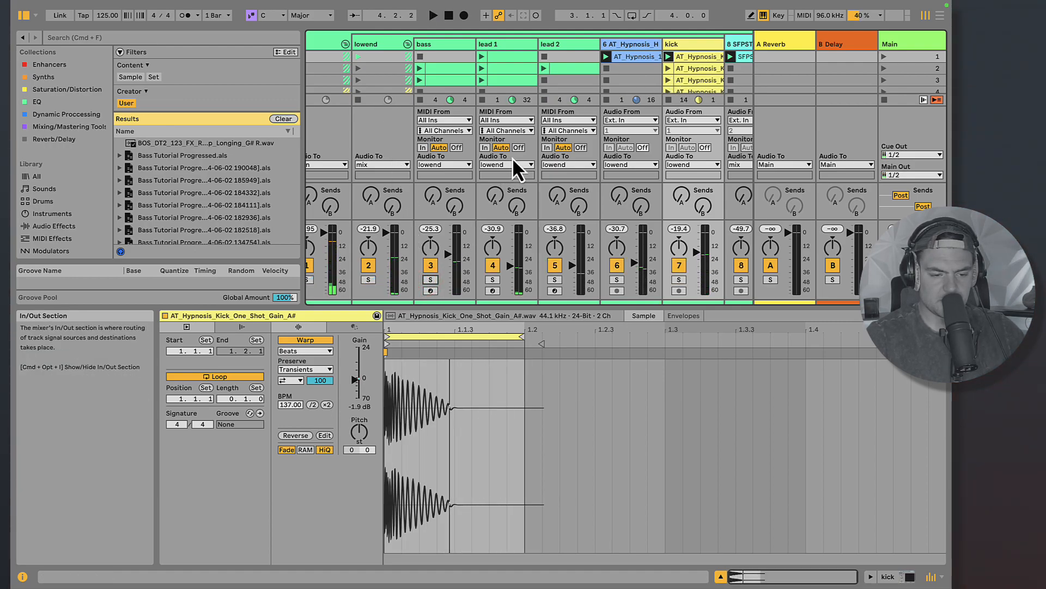
left_click(493, 45)
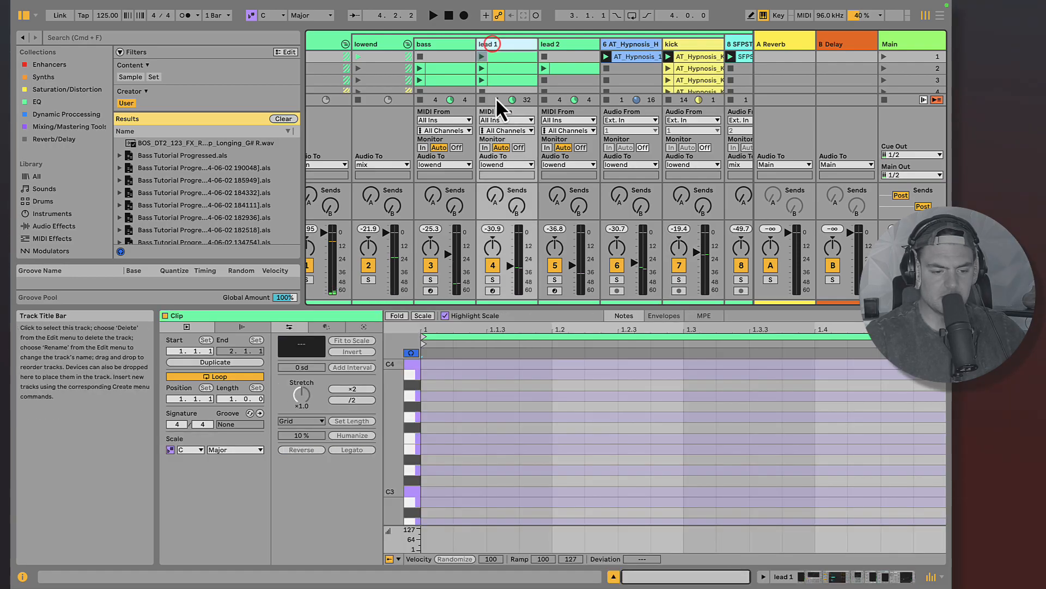
scroll(496, 100, "down", 3)
left_click(509, 76)
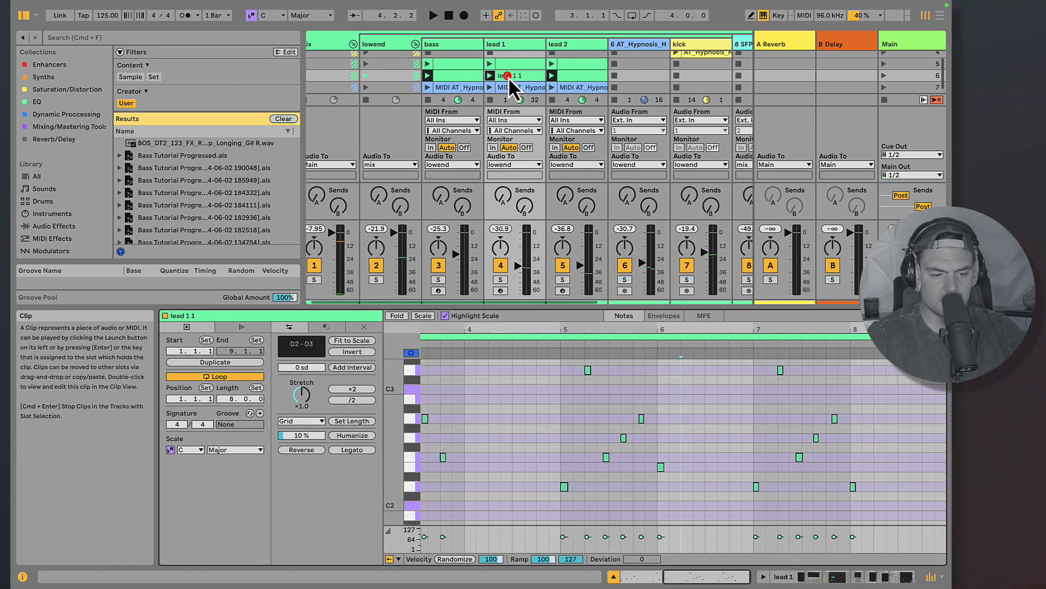
double_click(512, 44)
left_click(501, 412)
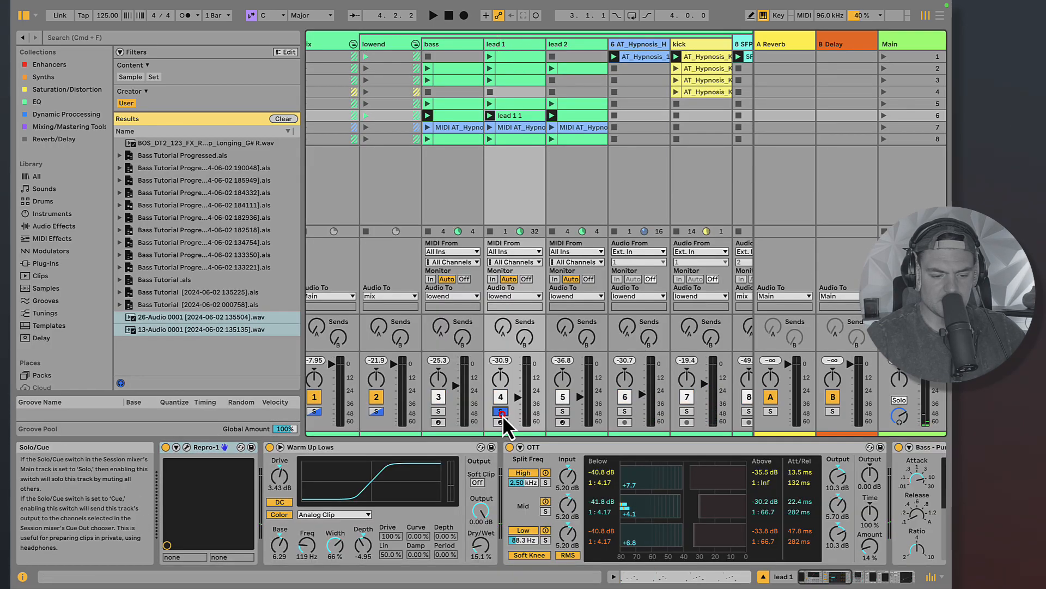
key("space")
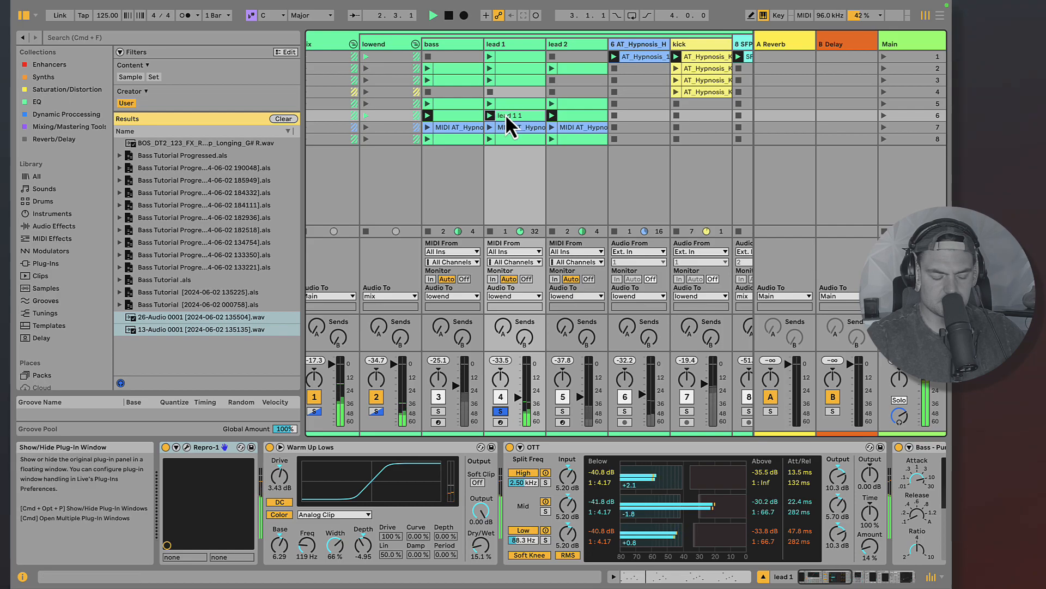
- Pull lead 1's Repro-1 mod wheel down to about 10.50 while listening, close the synth, and unsolo the track
left_click(186, 447)
left_click(214, 399)
left_click_drag(222, 432, 220, 498)
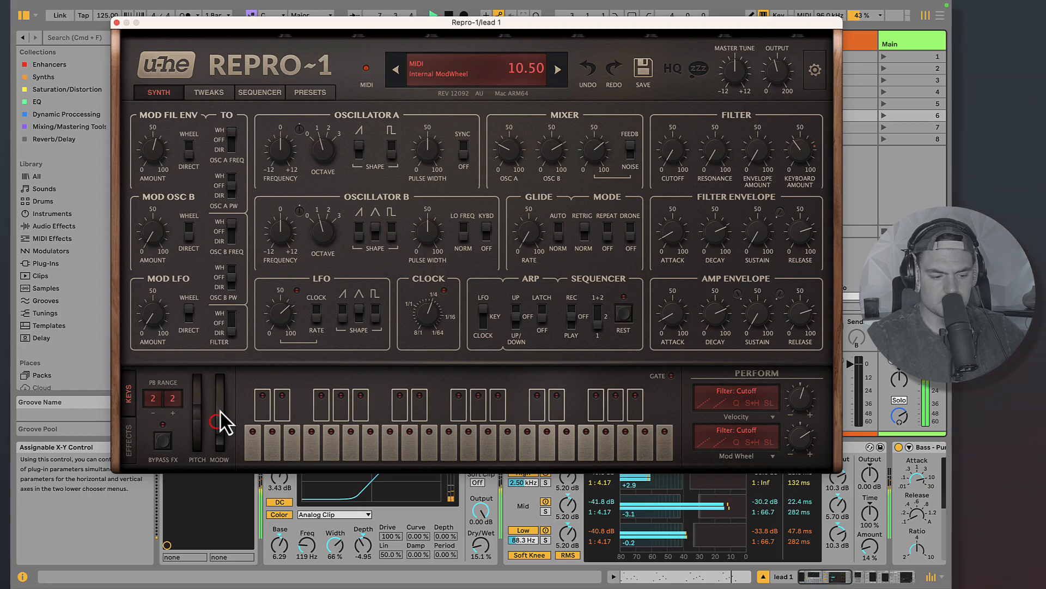
left_click(117, 22)
left_click(492, 413)
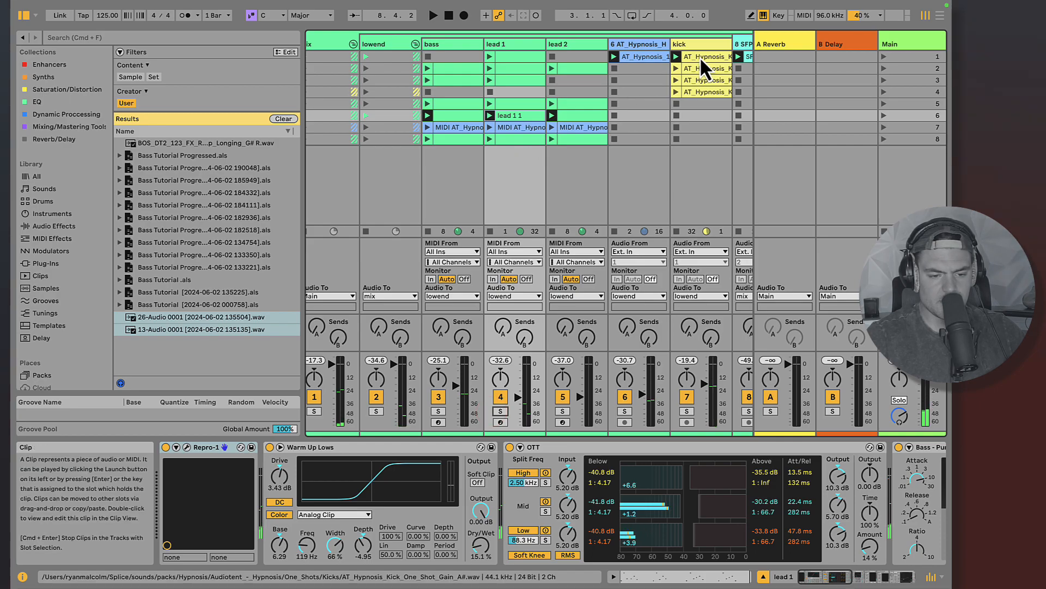
- Launch the AT_Hypnosis_Kick_One_Shot_Dirty_F# clip on the kick track and listen to it in the full mix
left_click(692, 80)
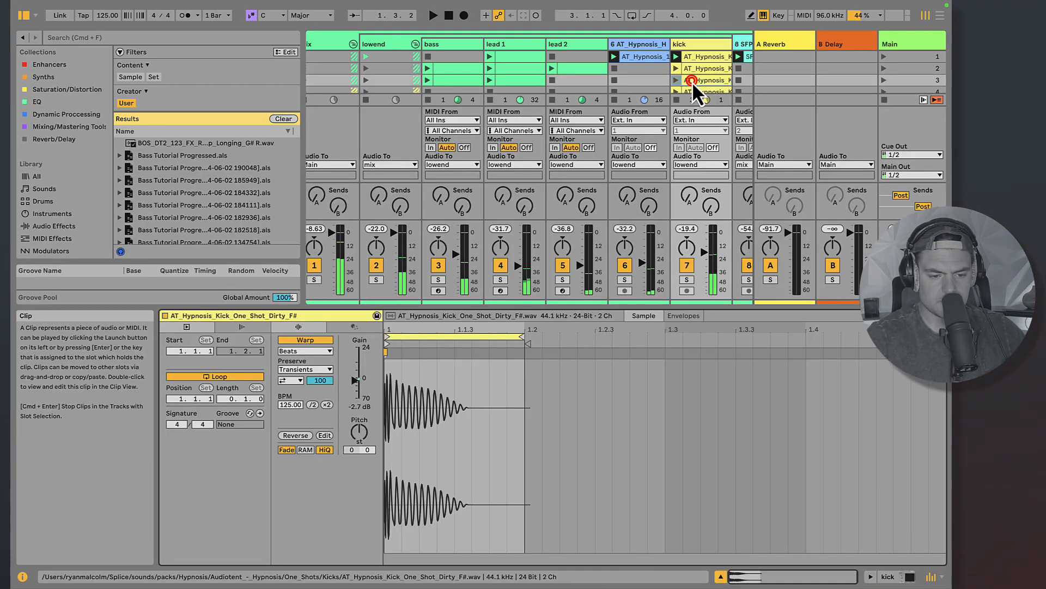
left_click(676, 80)
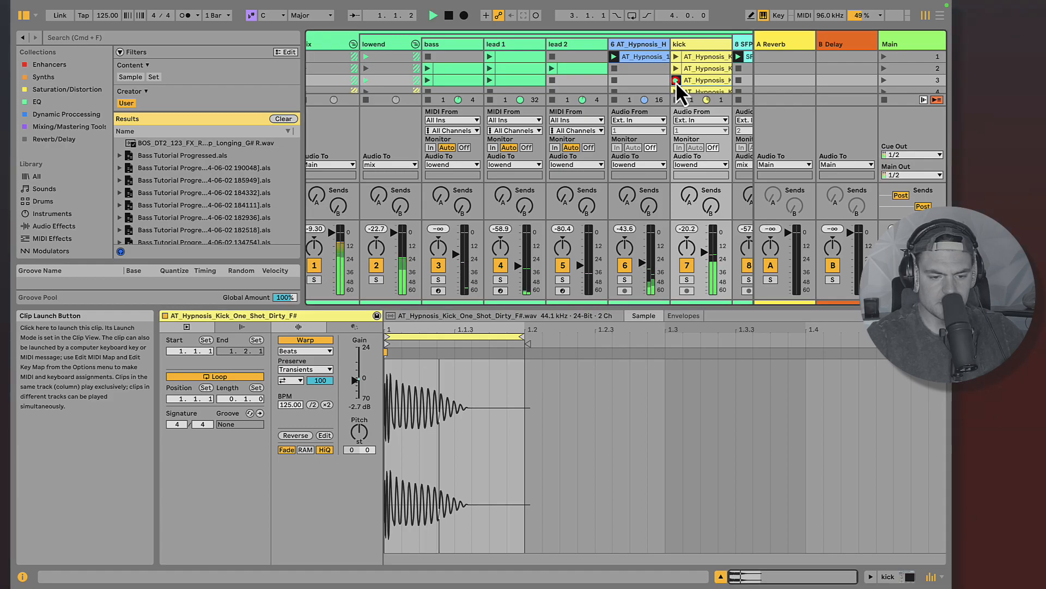
left_click(334, 41)
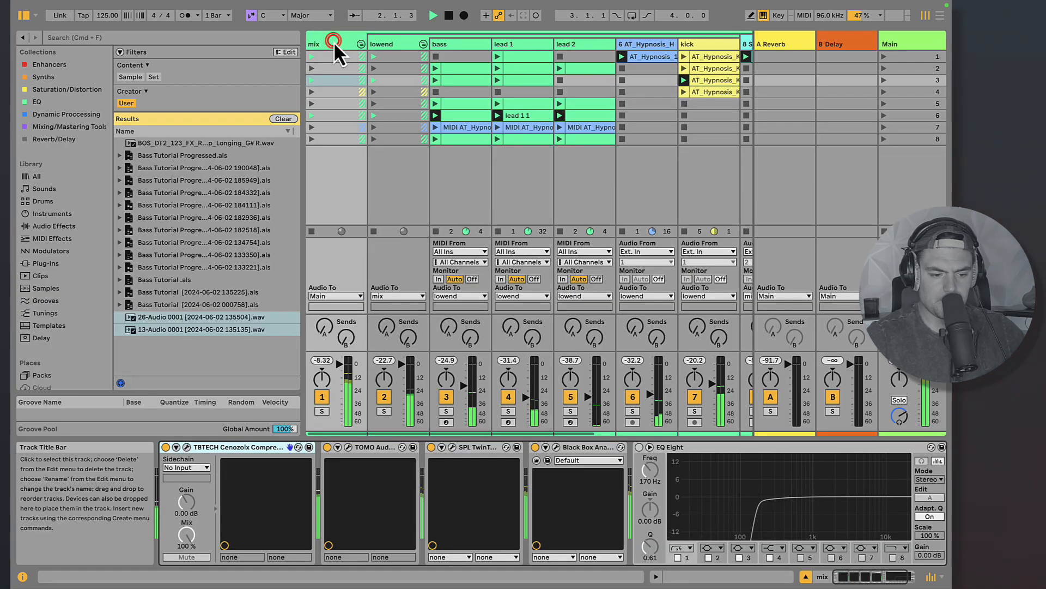
- Raise the mod wheel of lead 1's Repro-1 synth to about 90 while the full mix plays, then close the synth
left_click(504, 44)
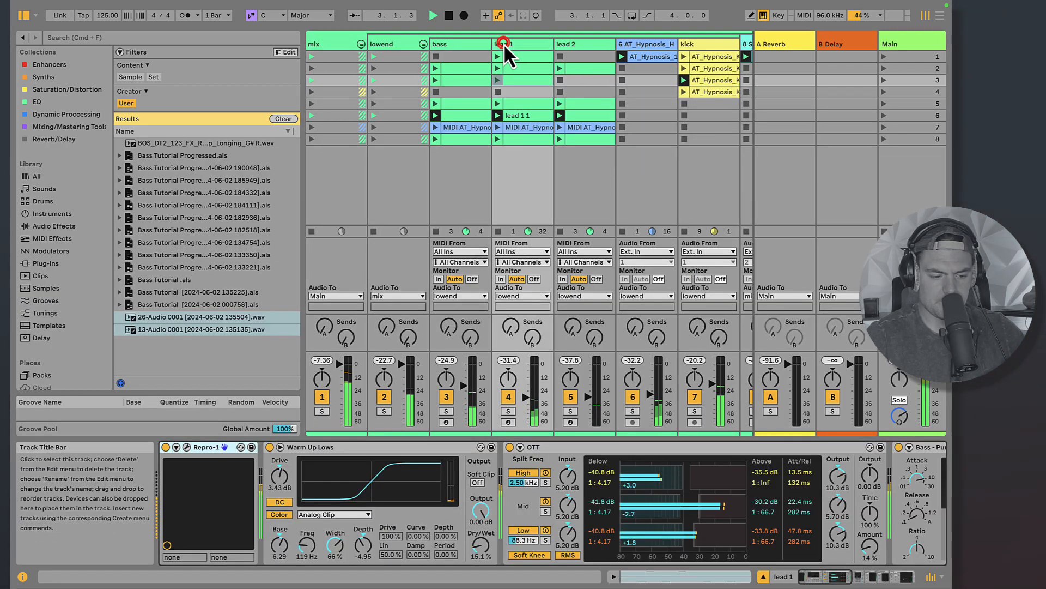
left_click(185, 447)
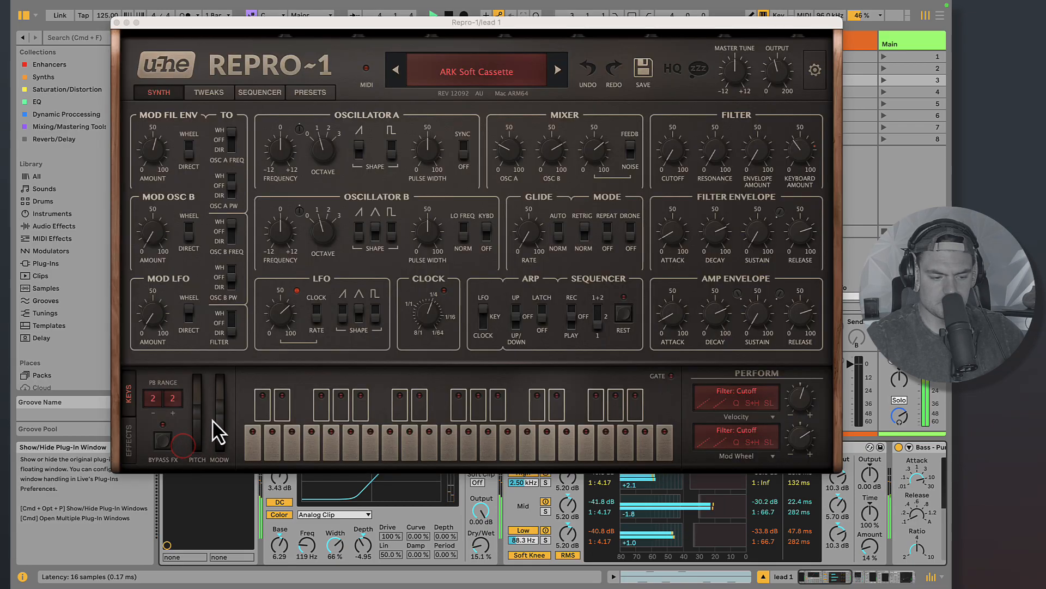
left_click_drag(218, 413, 221, 385)
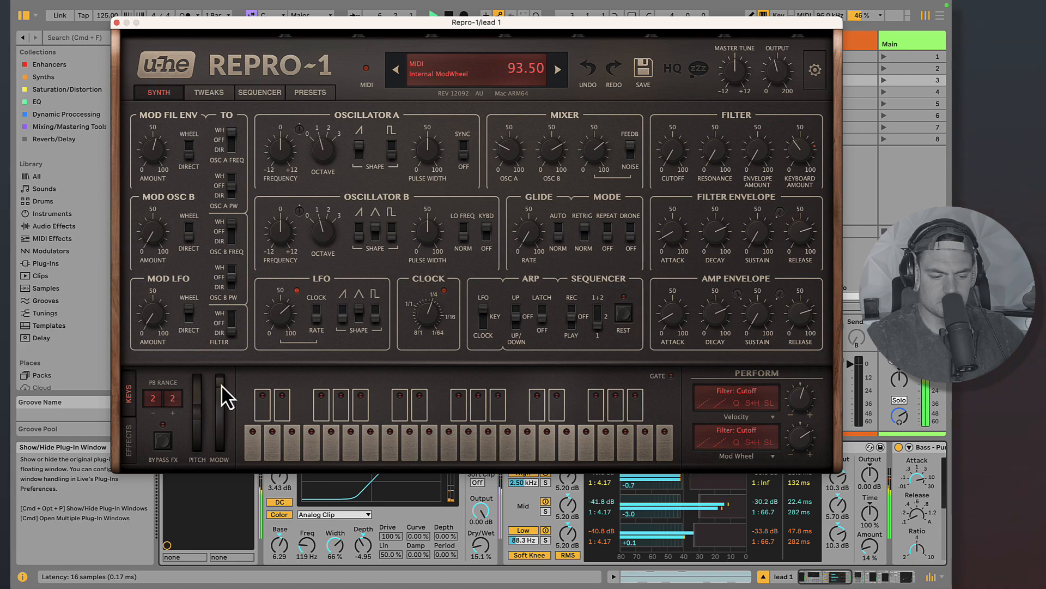
left_click_drag(221, 384, 221, 361)
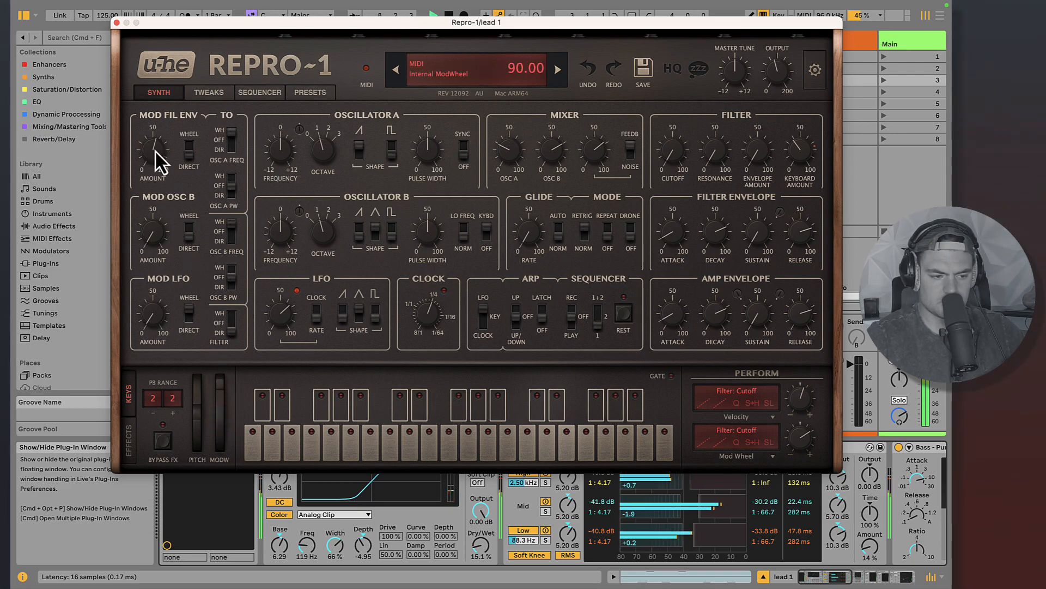
left_click(116, 22)
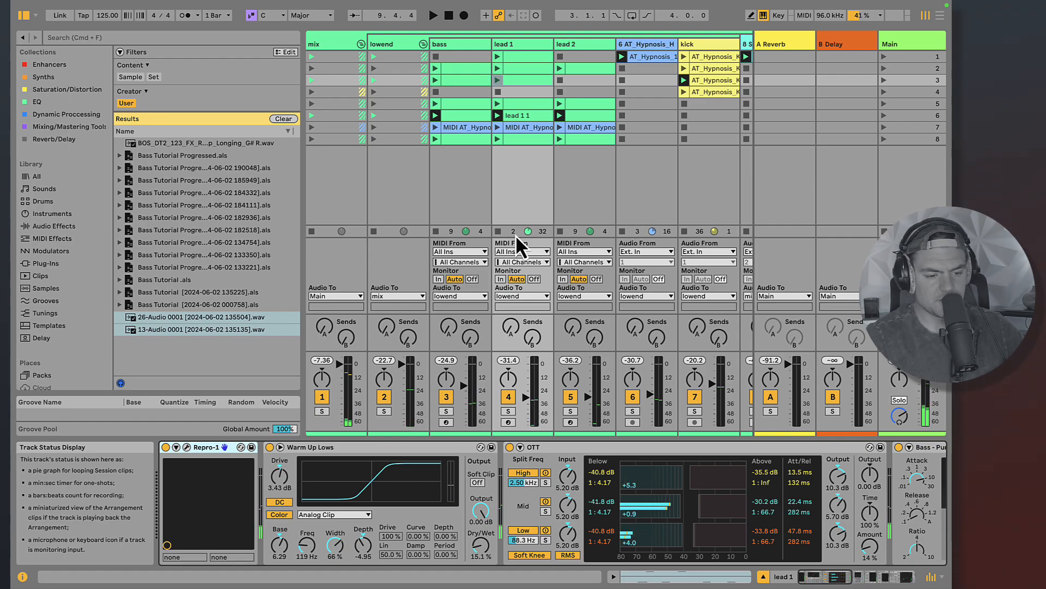
left_click(521, 115)
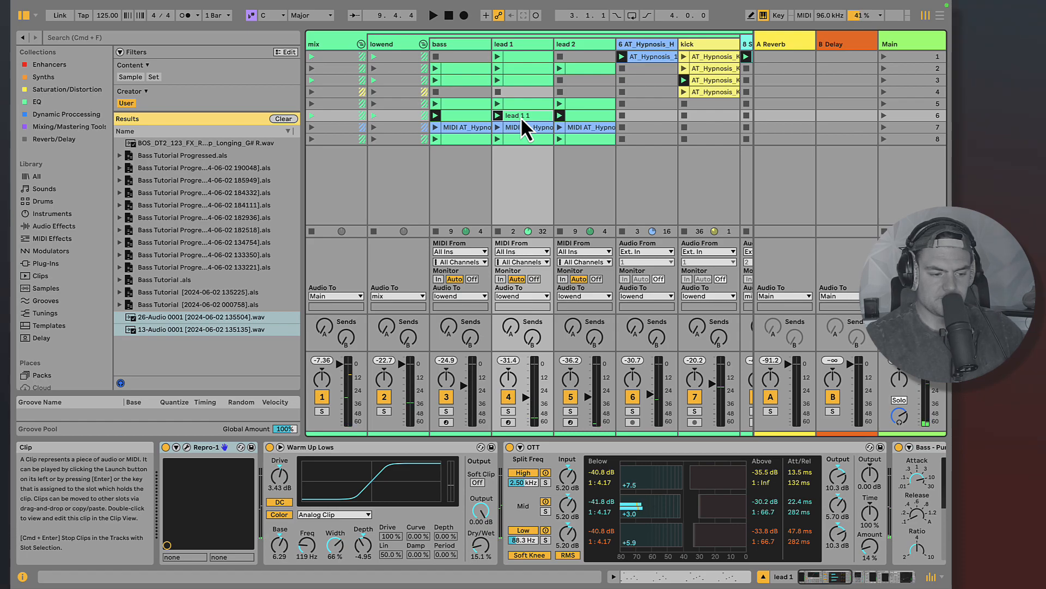
left_click(208, 316)
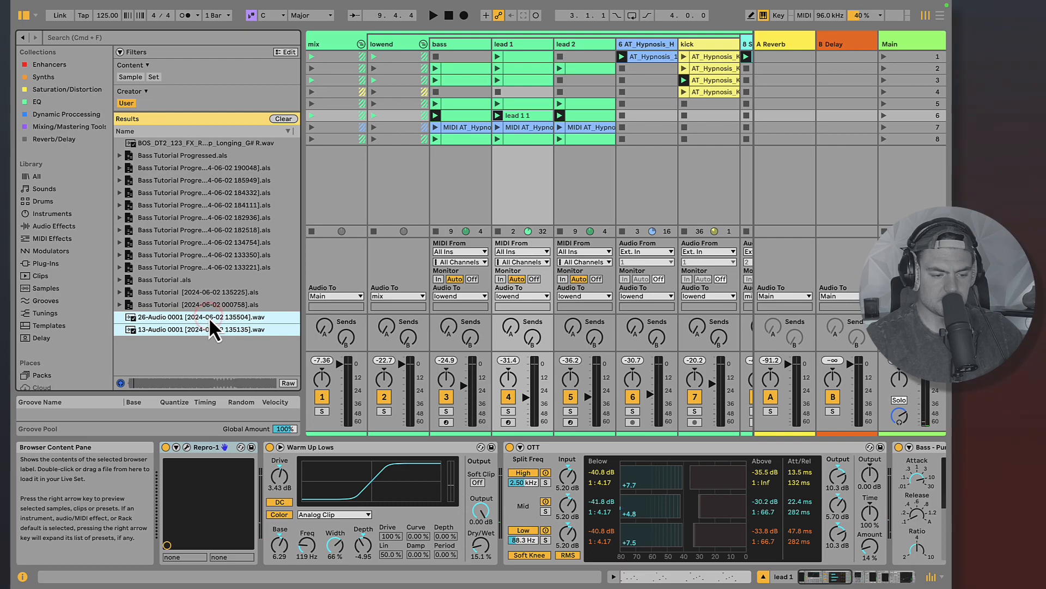
left_click(208, 329)
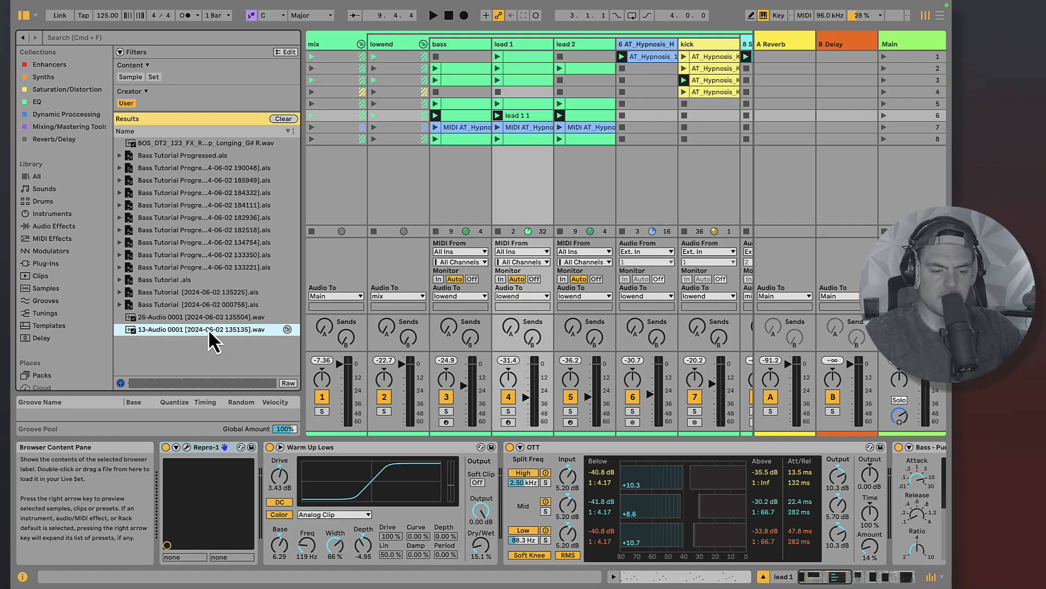
left_click(460, 46)
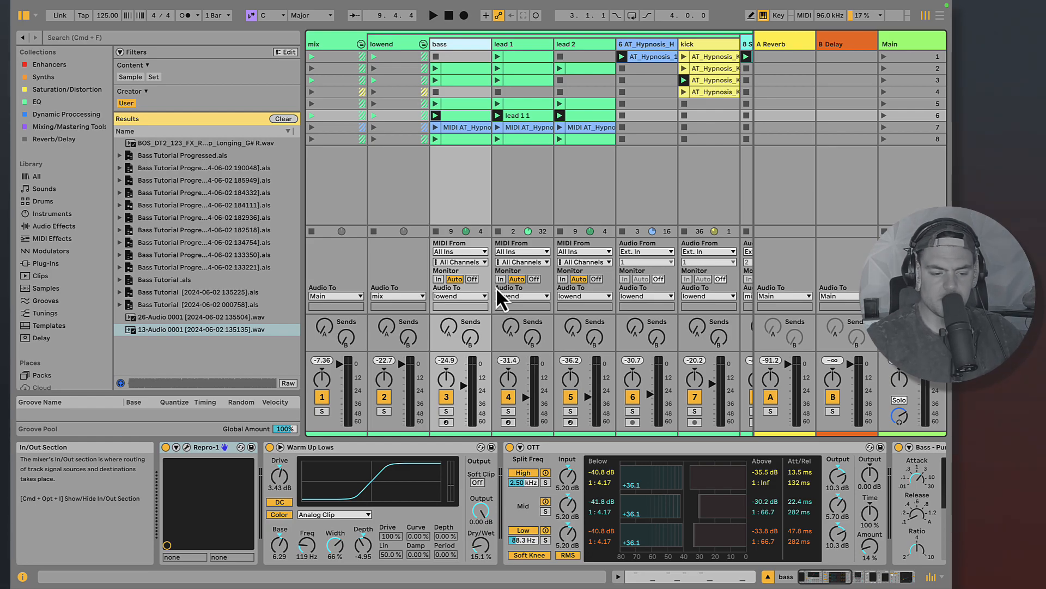
left_click(508, 45)
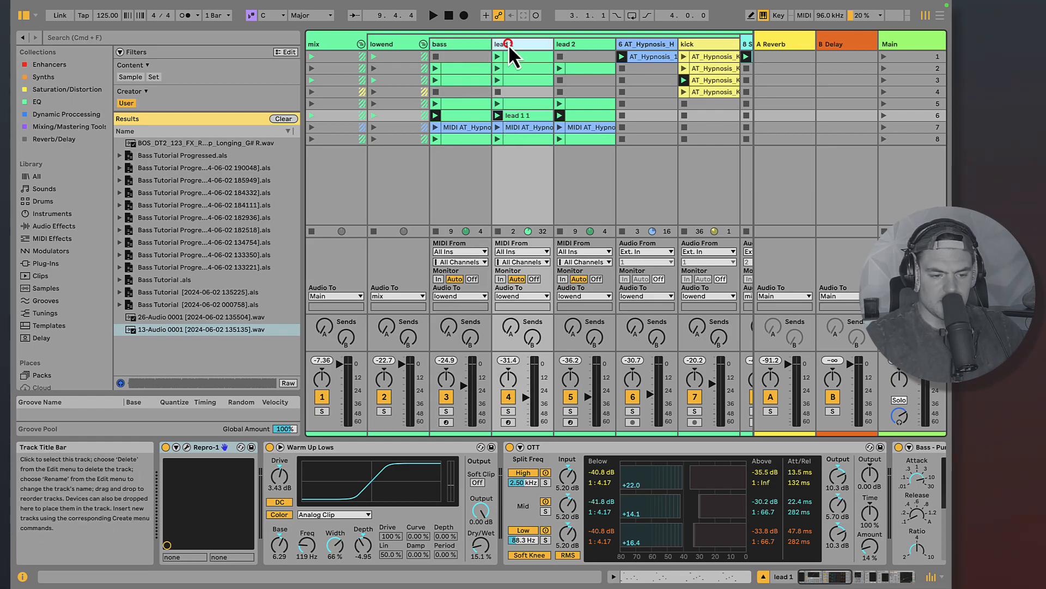
- Open the "lead 1 1" clip in the note editor and listen to the lead 1 track soloed
double_click(518, 118)
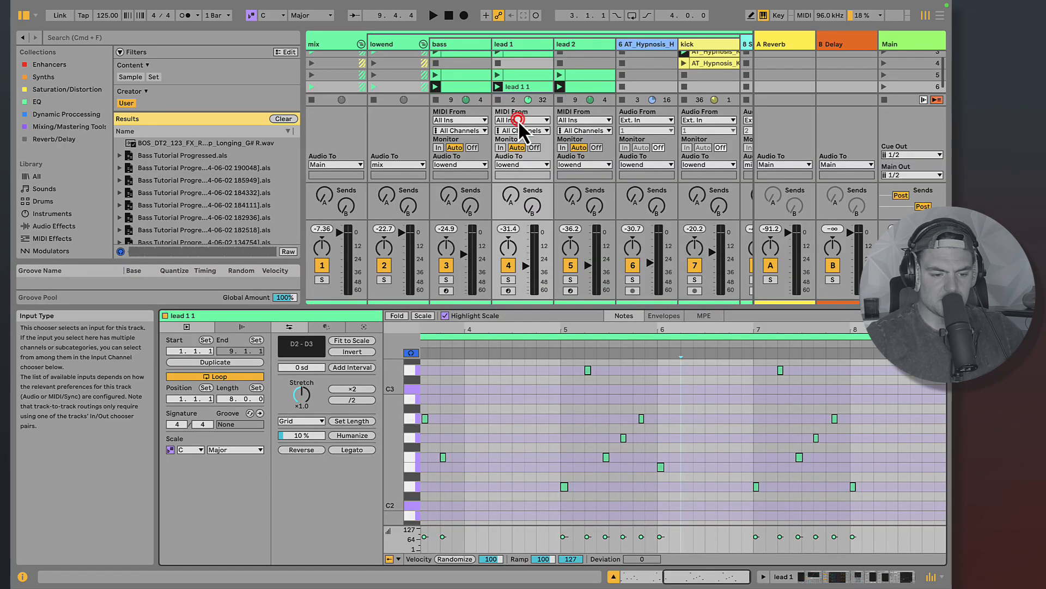
left_click(504, 280)
key("space")
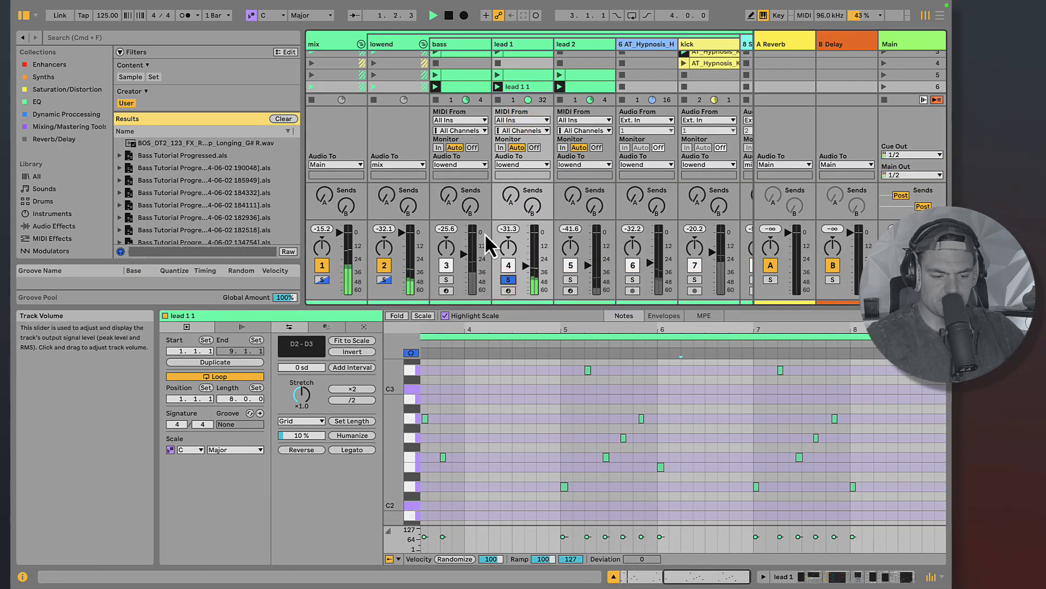
- Open the bass track's scene 6 clip in an enlarged note editor and solo the bass together with lead 1
scroll(449, 90, "down", 2)
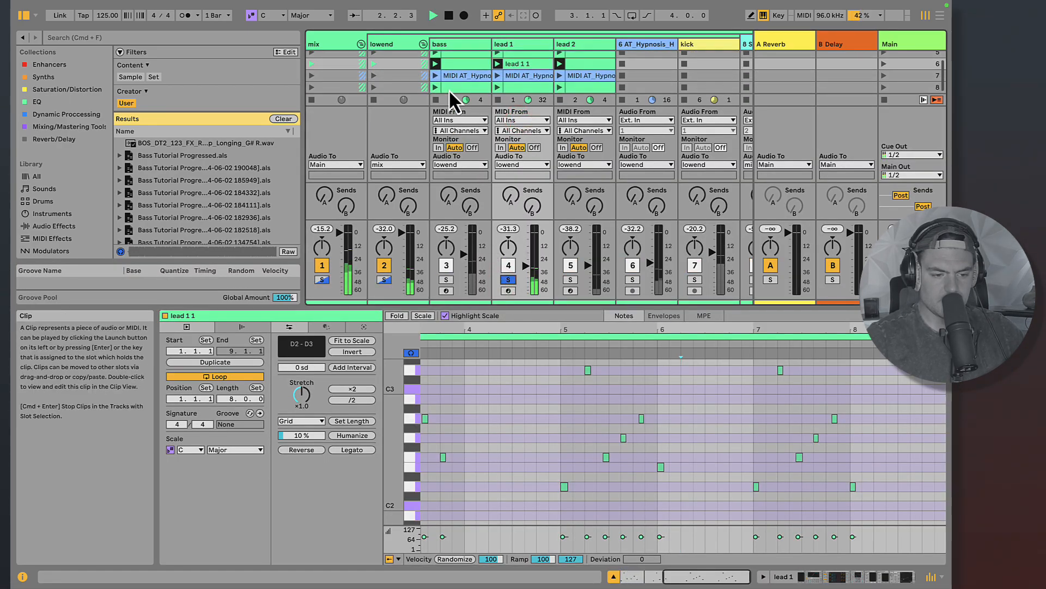
left_click(449, 74)
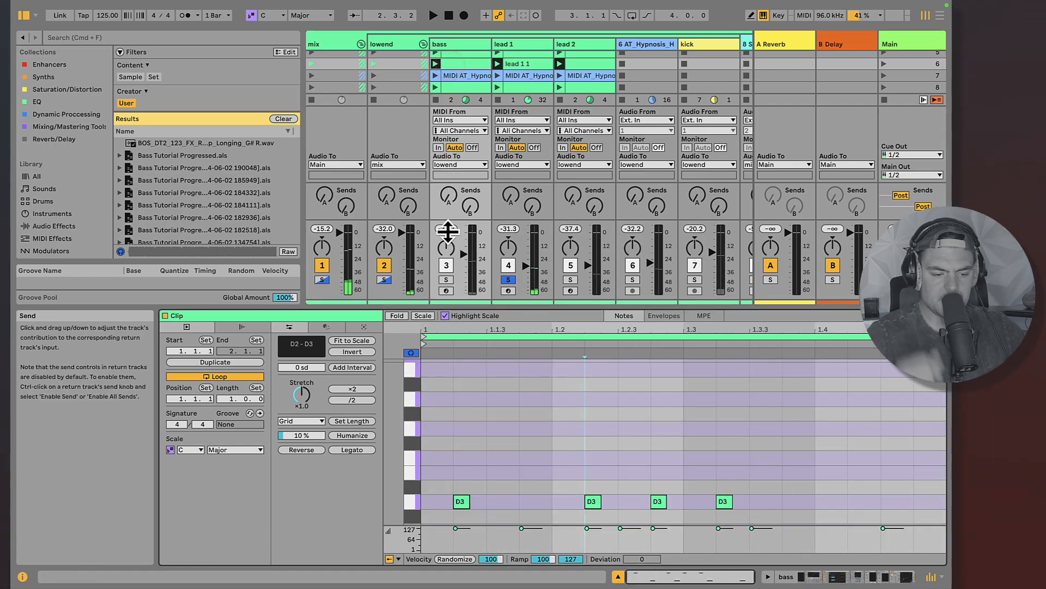
left_click(447, 280)
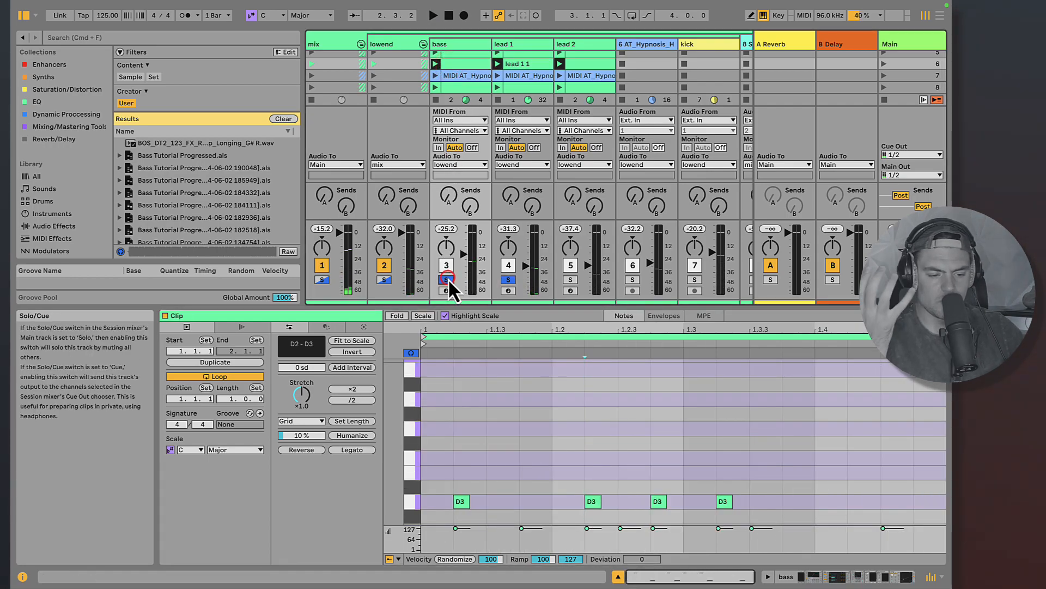
key("space")
left_click_drag(528, 305, 504, 201)
scroll(526, 322, "down", 3)
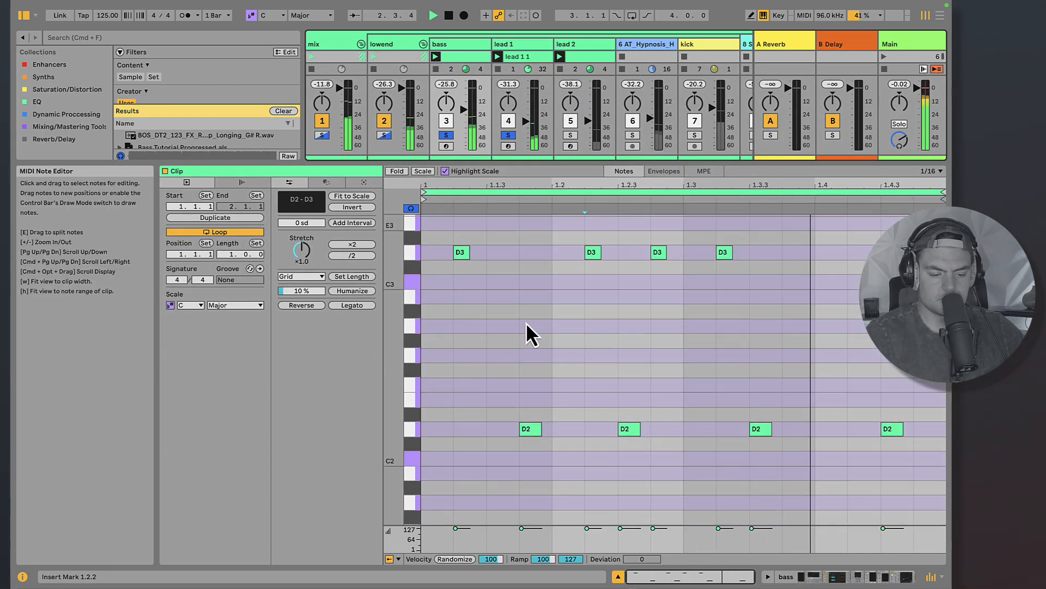
- Transpose the bass clip's four lower D2 notes up to F2 and listen to the change
left_click_drag(512, 357, 894, 501)
key("Up")
key("Up")
key("Up")
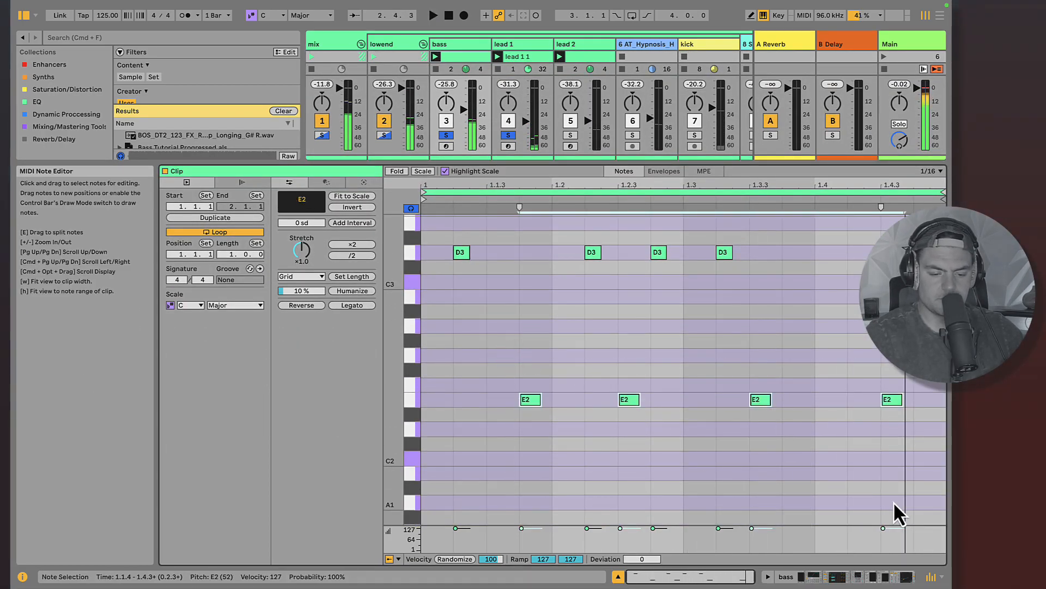
key("Up")
key("Down")
key("space")
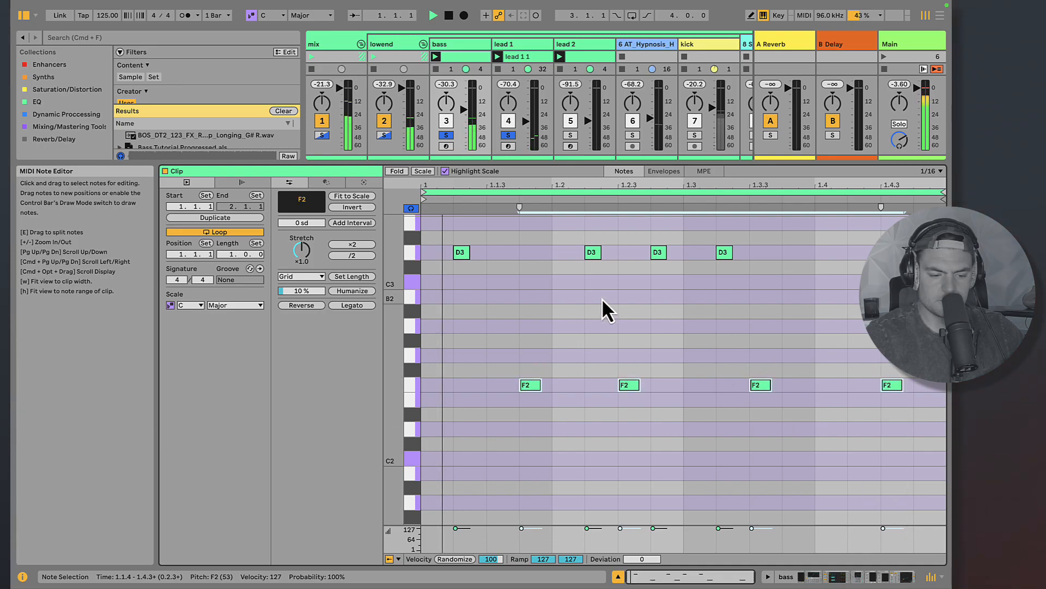
- Transpose the bass clip's four upper D3 notes to F3 and play the pattern
key("space")
left_click_drag(738, 273, 450, 227)
key("Up")
key("Up")
key("Up")
key("space")
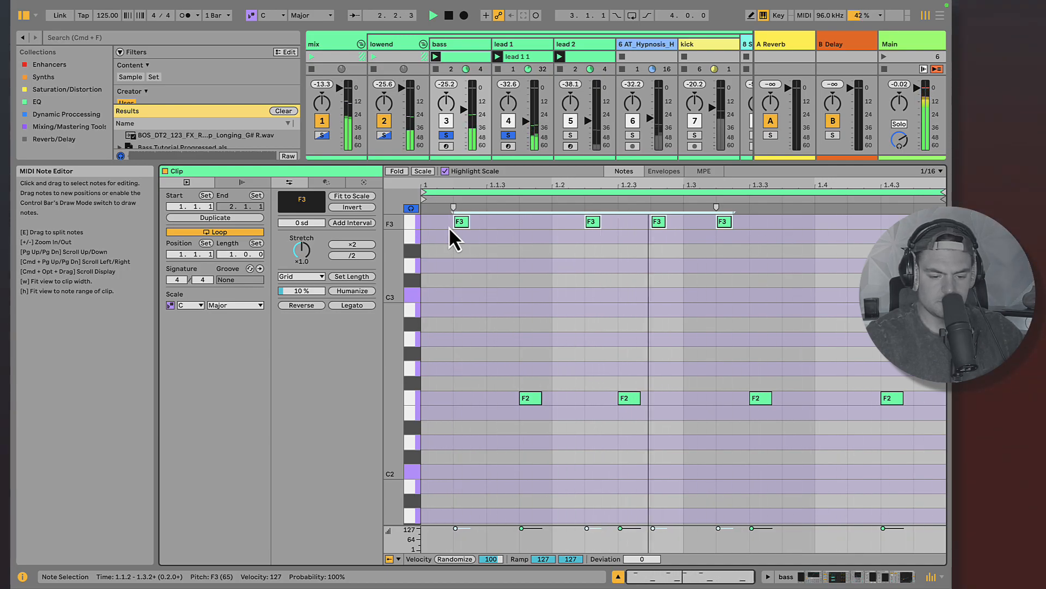
- Transpose all of the bass clip's notes down three semitones to D2 and D3 and listen again
key("space")
left_click_drag(911, 432, 428, 203)
key("Down")
key("Down")
key("Down")
key("space")
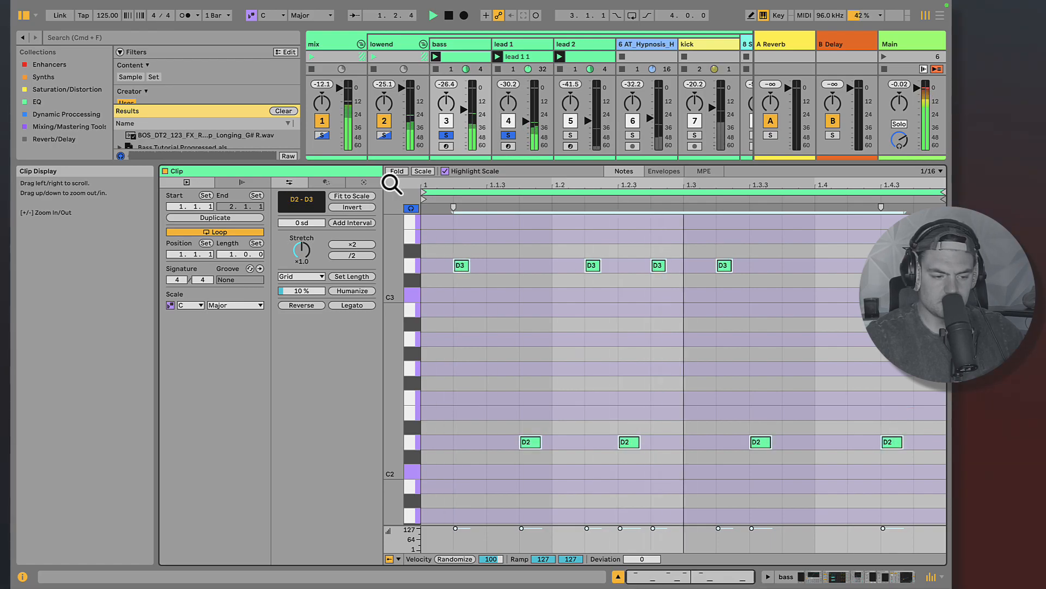
- Duplicate the bass clip's loop contents repeatedly to extend the one-bar pattern to eight bars, listening along with lead 1
left_click(219, 218)
key("space")
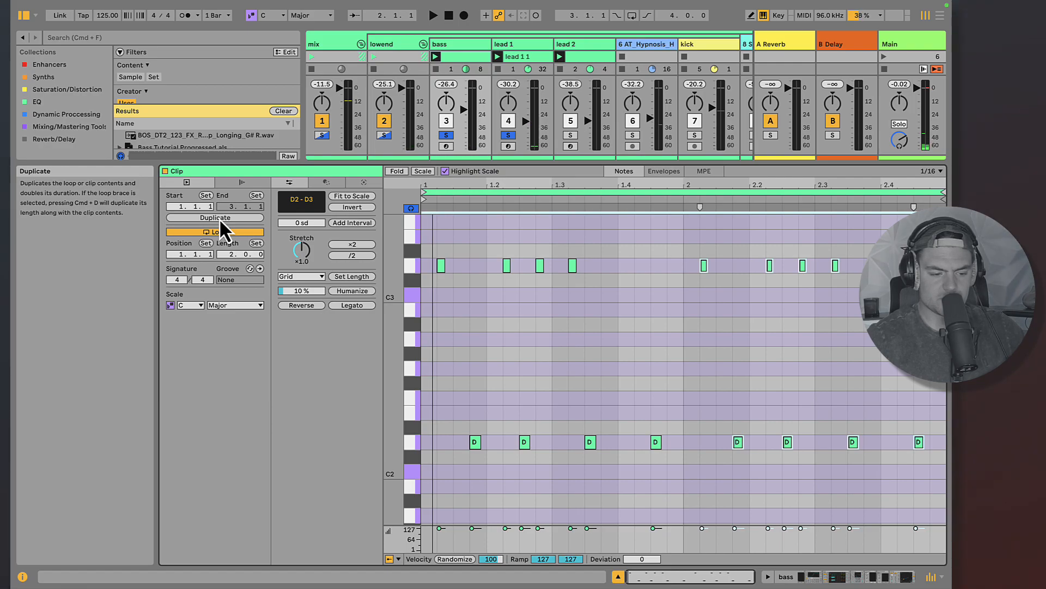
left_click(219, 218)
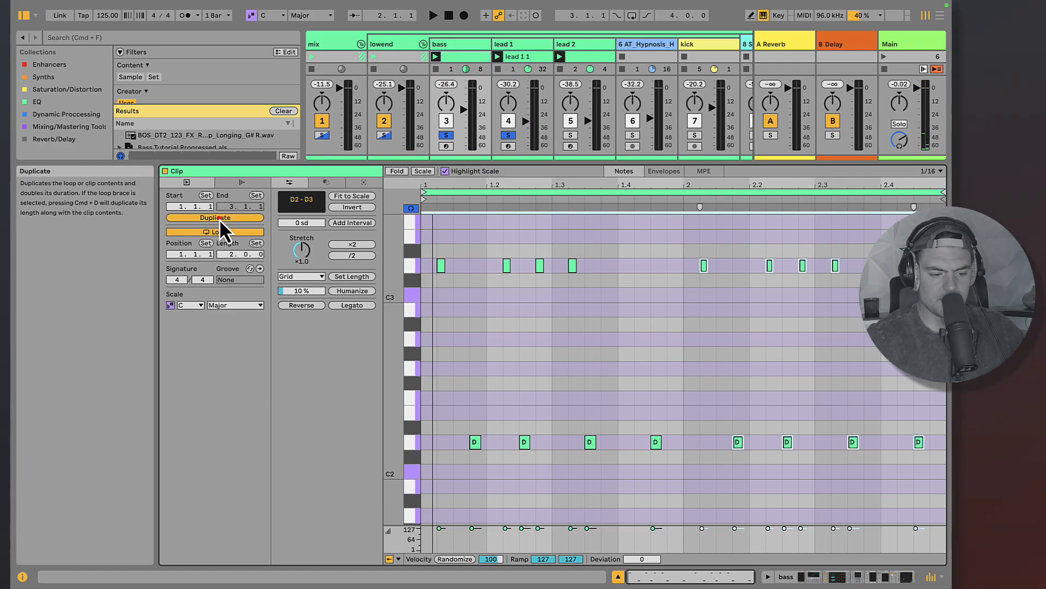
left_click(557, 301)
key("space")
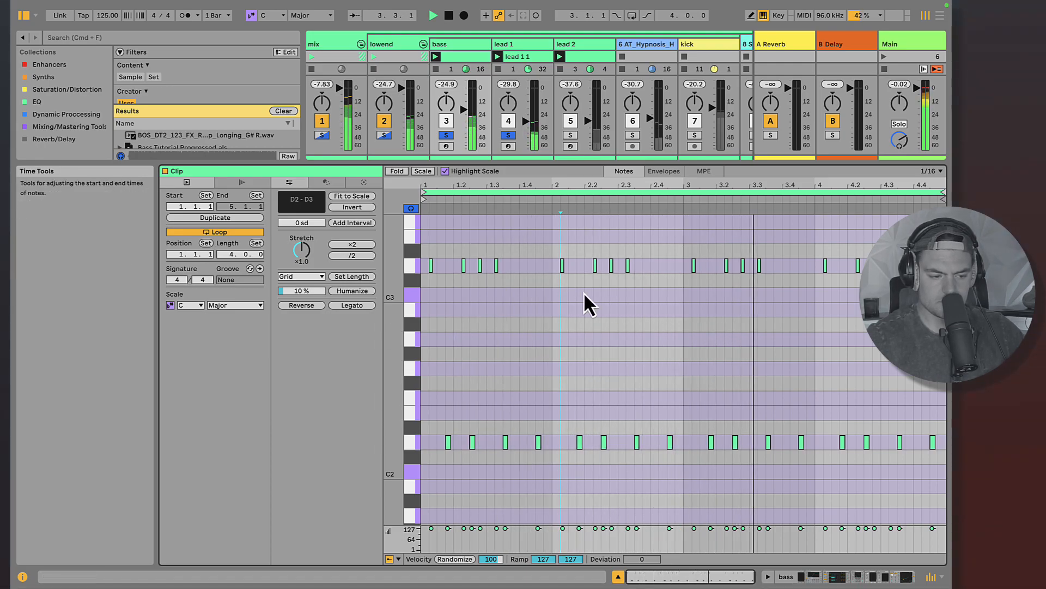
left_click(220, 217)
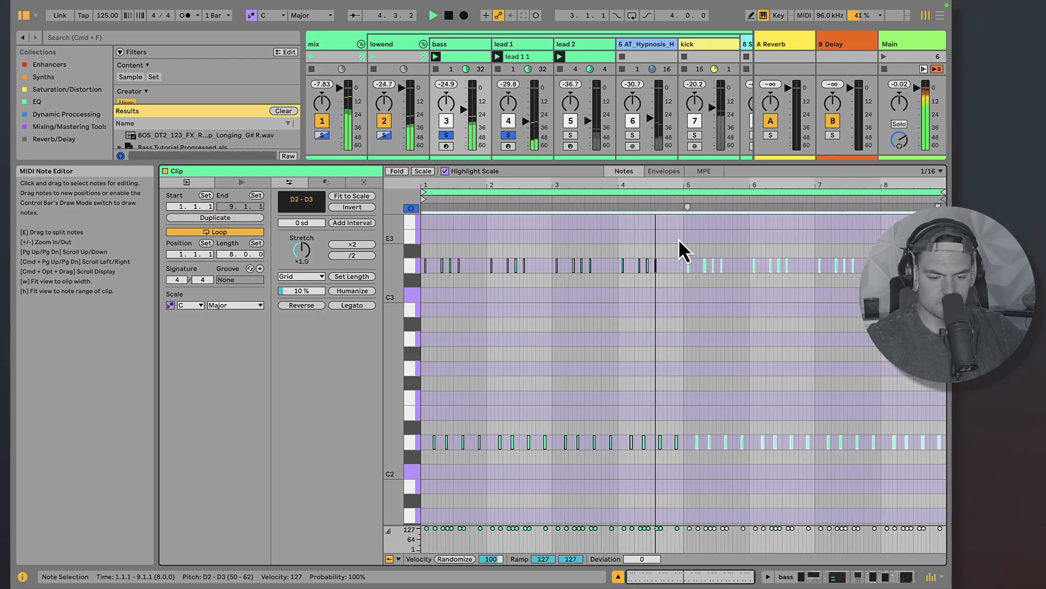
- Stop playback and transpose the notes in bars 5 to 8 of the bass clip up three semitones to F2 and F3
key("space")
key("Up")
key("Up")
key("Up")
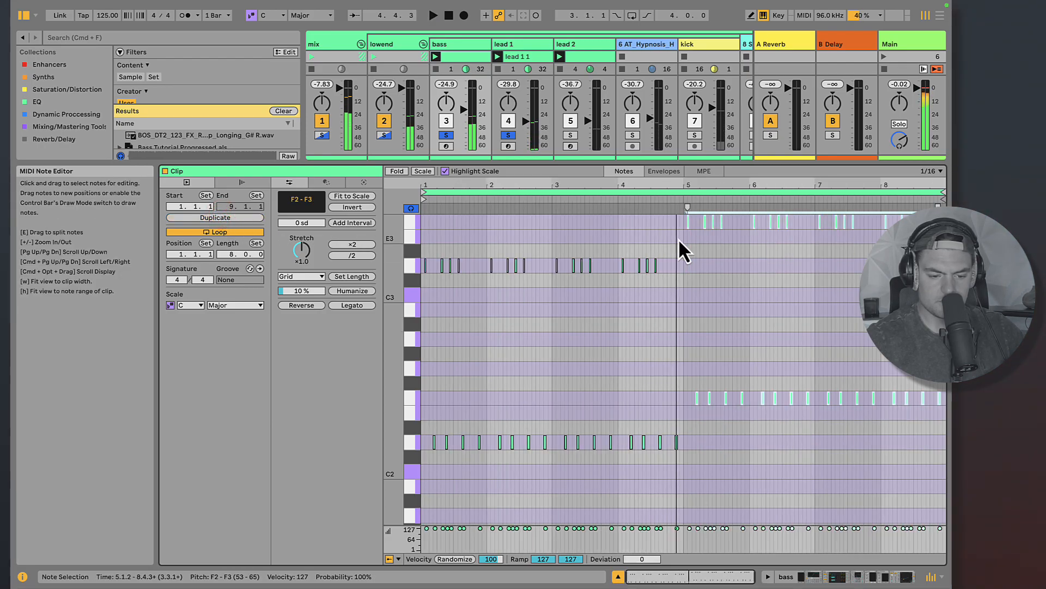
- Duplicate the bass clip's loop contents to extend the pattern to sixteen bars
scroll(642, 287, "right", 5)
left_click(642, 287)
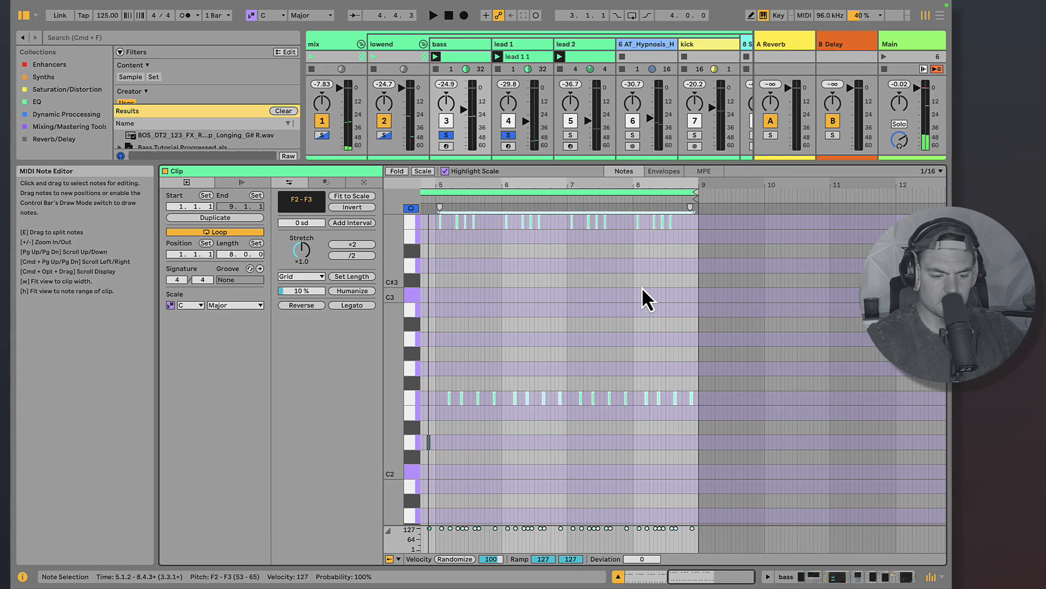
left_click(223, 218)
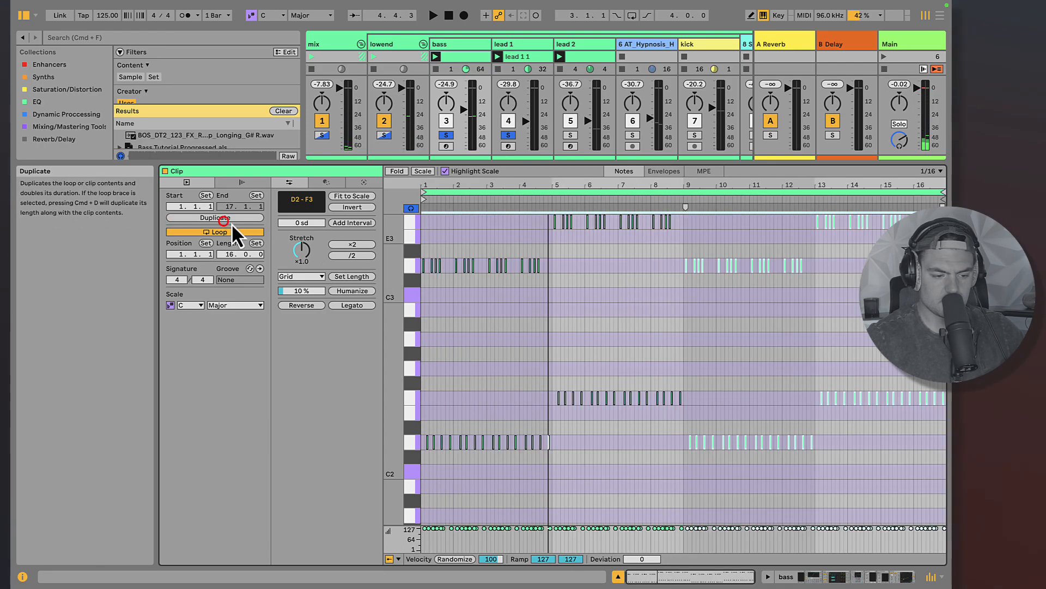
- Select the bass clip's notes in bars 9 to 12, try different transpositions, and settle them on C2 and C3
left_click(706, 292)
mouse_move(675, 253)
left_mouse_down()
mouse_move(788, 407)
mouse_move(807, 468)
mouse_move(817, 470)
mouse_move(707, 329)
mouse_move(686, 252)
left_mouse_up()
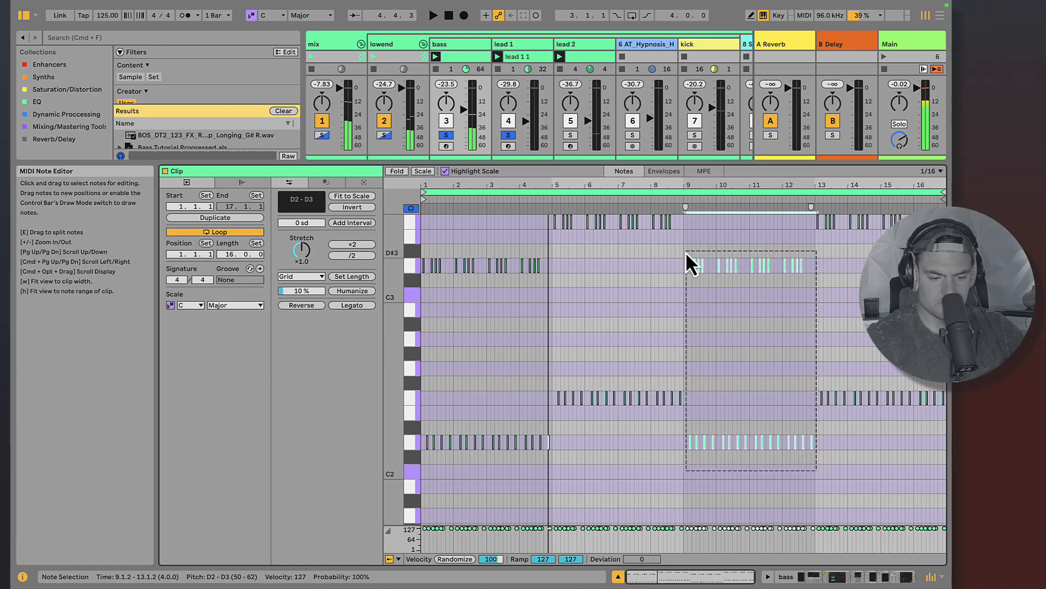
key("Down")
key("Down")
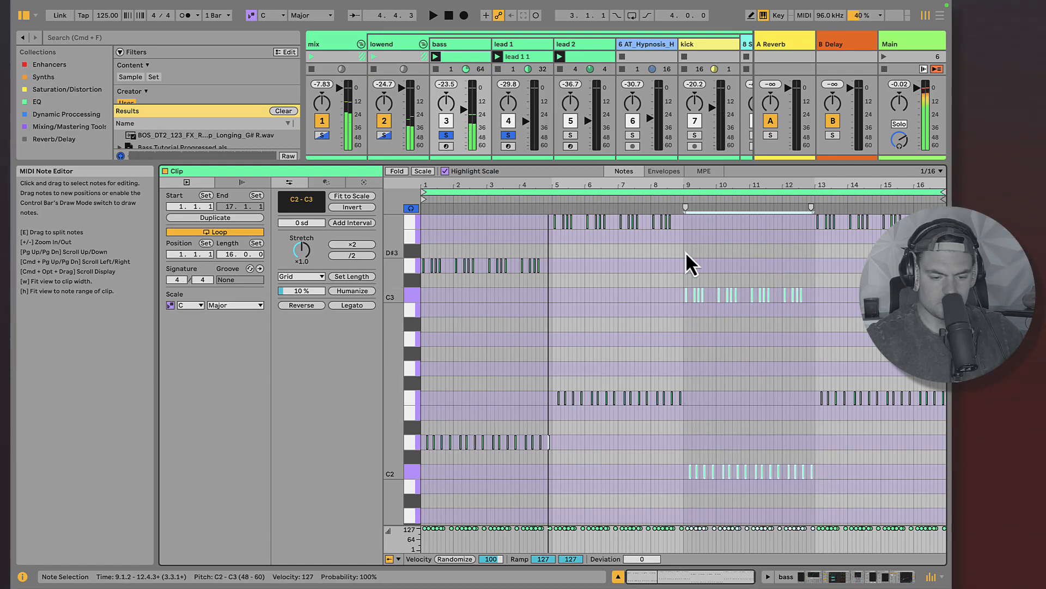
key("Up")
key("Up")
key("Up")
key("Up")
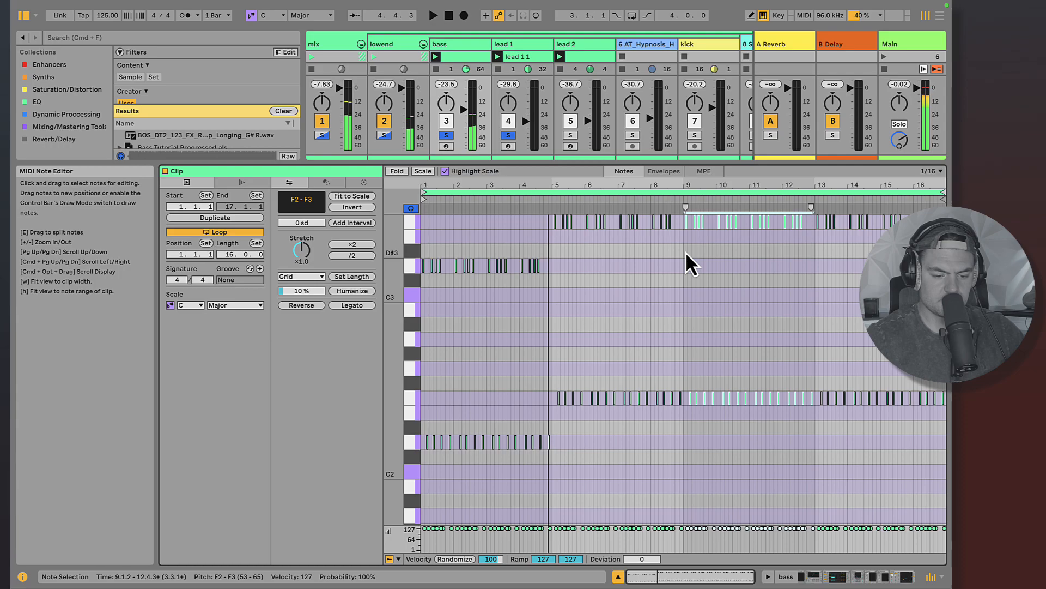
key("Down")
key("Down")
key("Down")
key("Down")
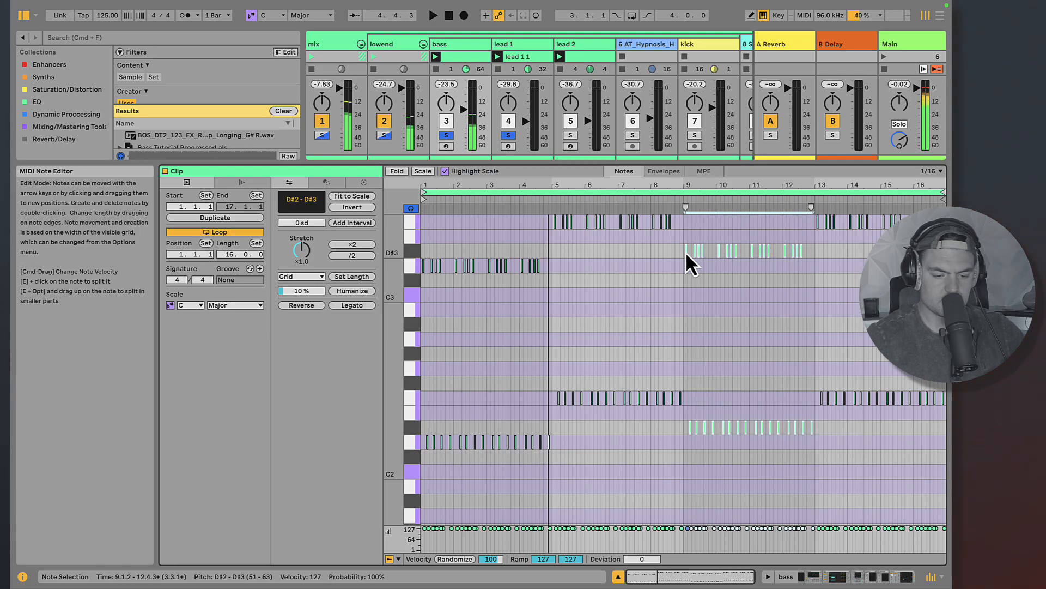
- Play the sixteen-bar bass pattern with the kick soloed alongside bass and lead 1, and stop playback
key("space")
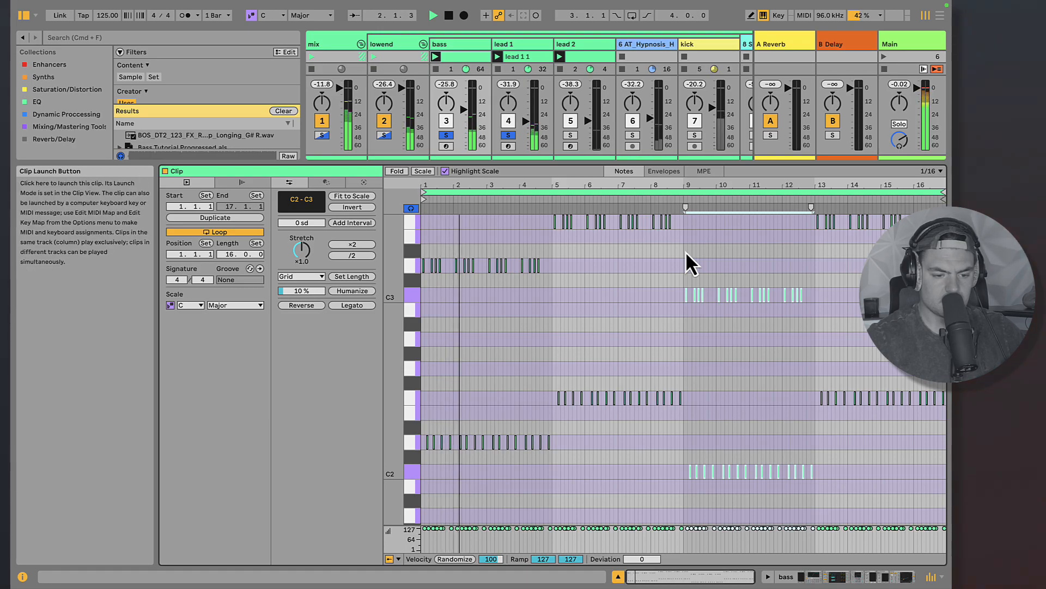
left_click(693, 135)
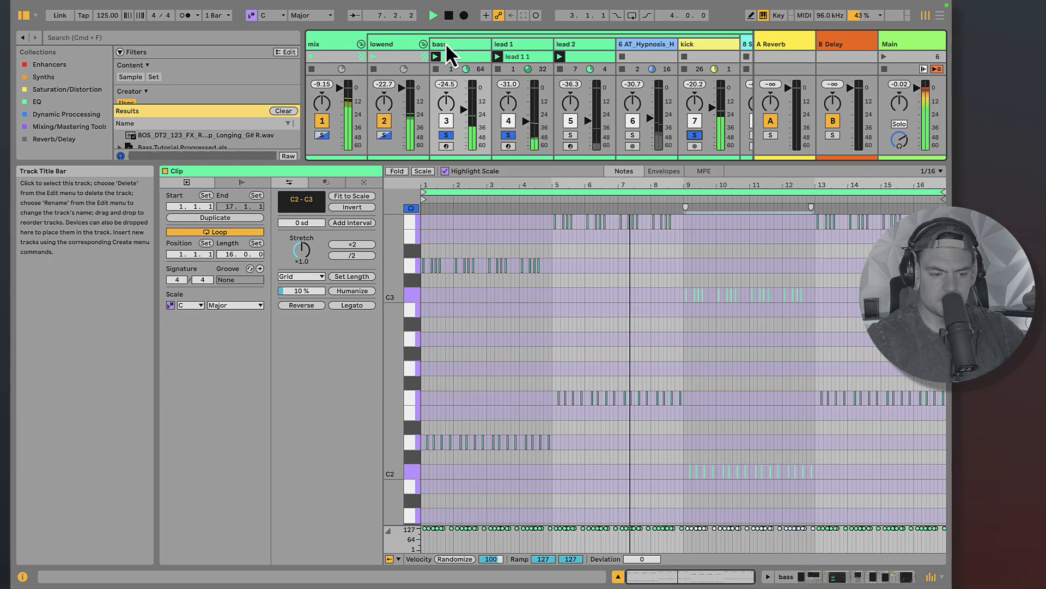
left_click(632, 322)
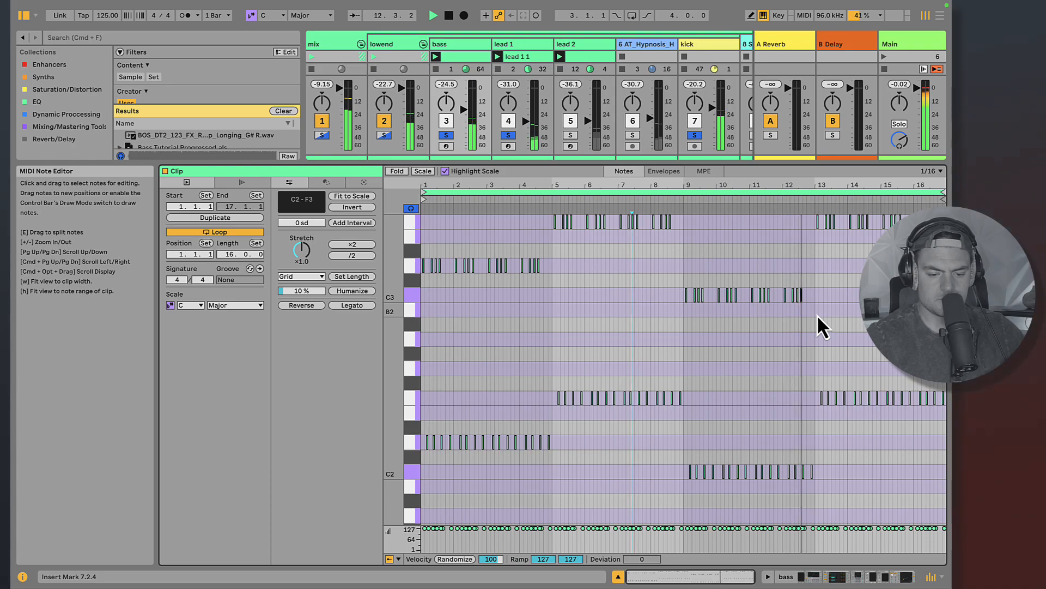
key("space")
left_click_drag(806, 381, 945, 403)
left_click(788, 239)
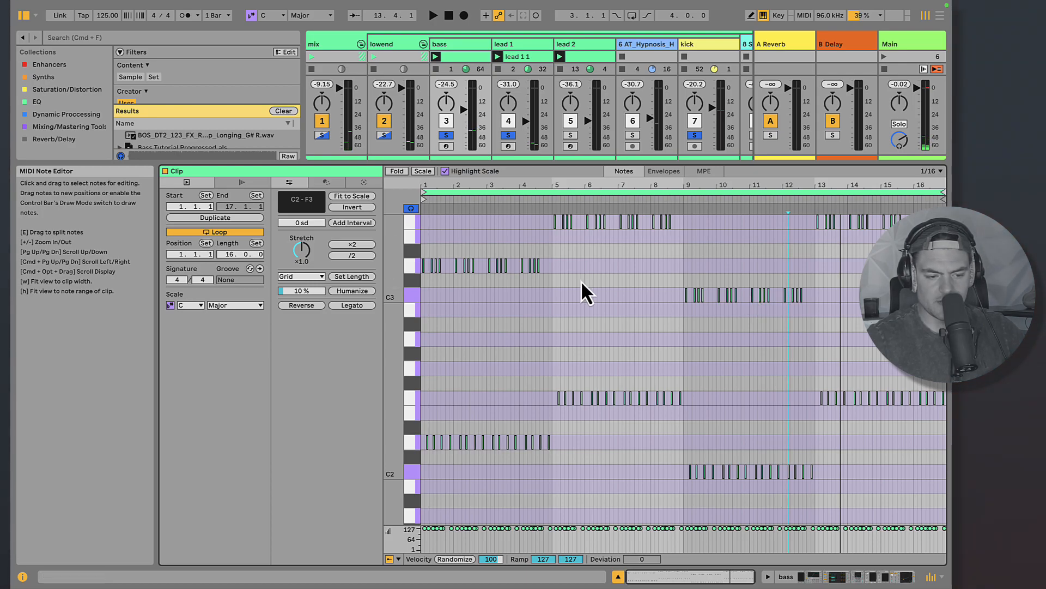
- Look through the bass, lead 1 and lead 2 tracks, and select the lowend group to view its clips' notes together
left_click(445, 46)
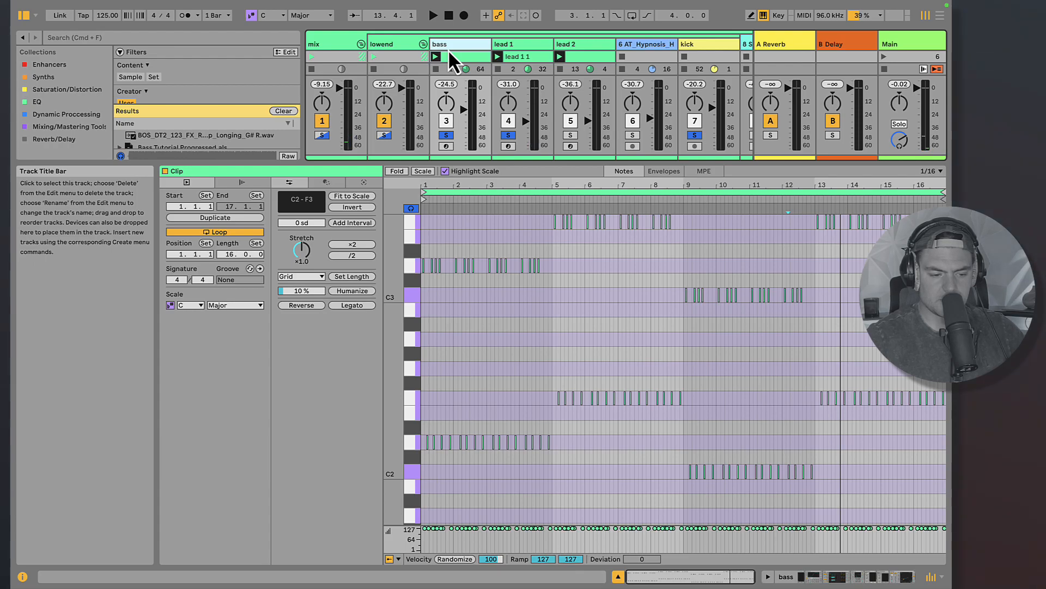
left_click(507, 46)
left_click(562, 45)
left_click(530, 45)
left_click(466, 45)
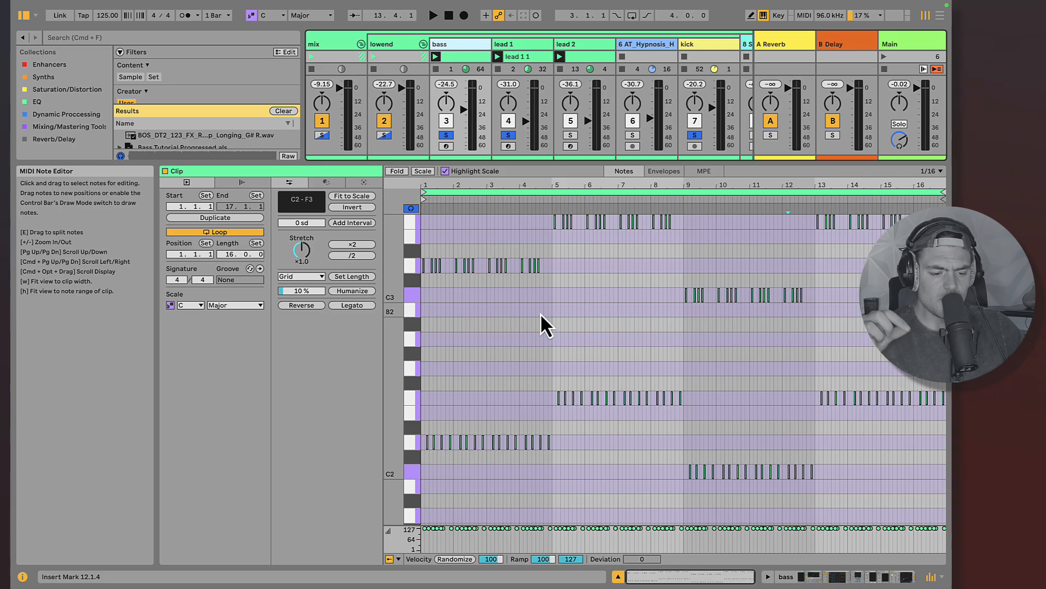
left_click(446, 46)
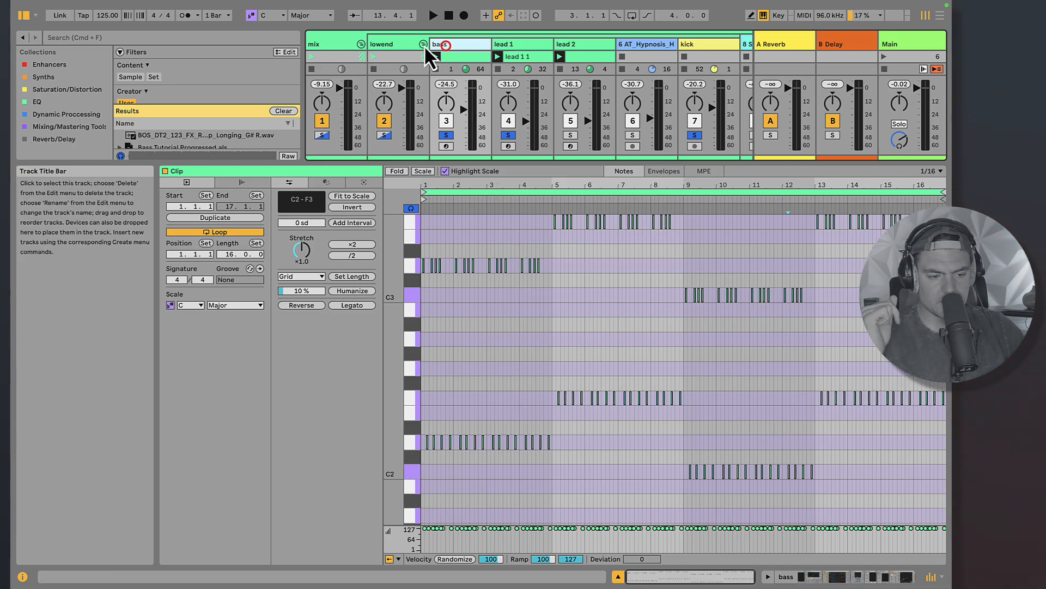
left_click(403, 53)
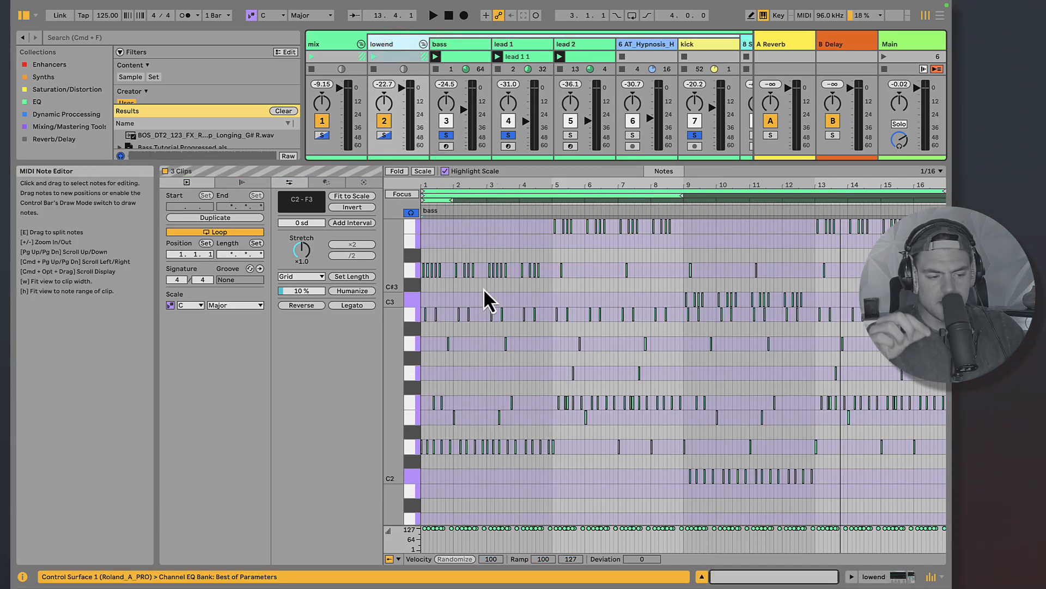